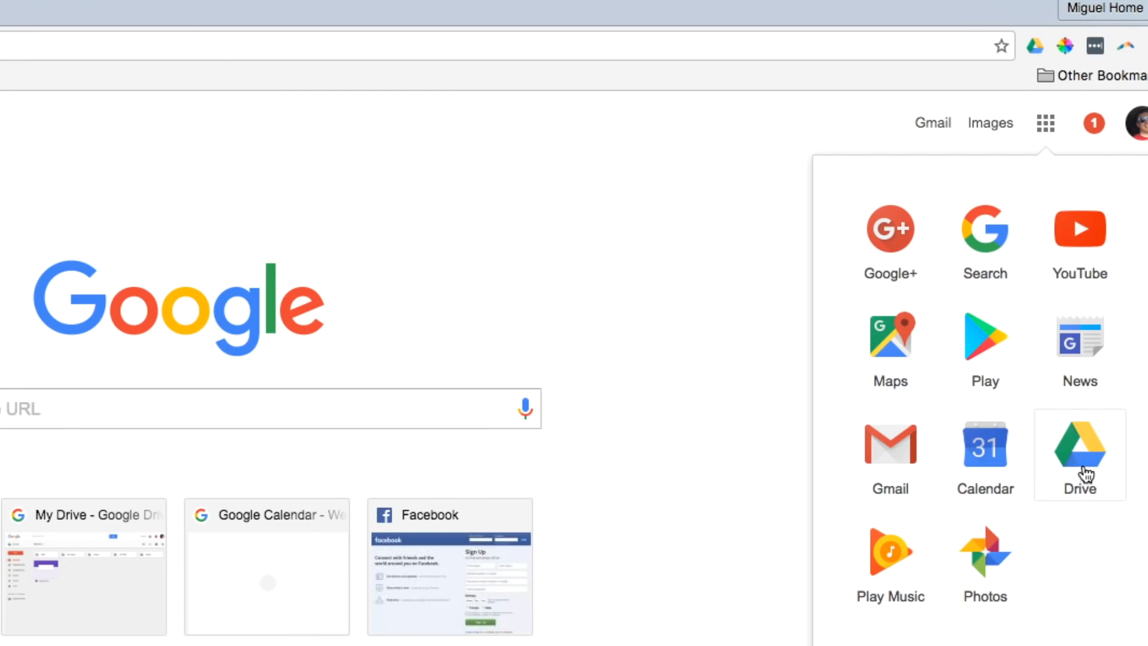
- Open Google Drive, close the leftover new tab, and create a new Google Sheets spreadsheet
left_click(1082, 450)
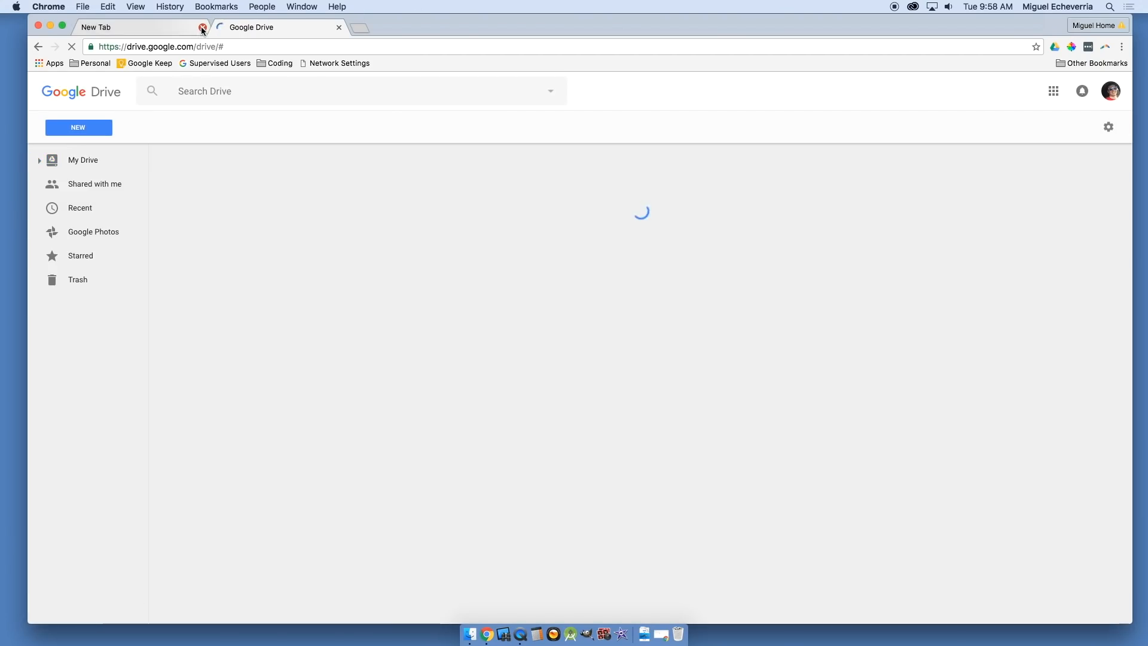
left_click(202, 27)
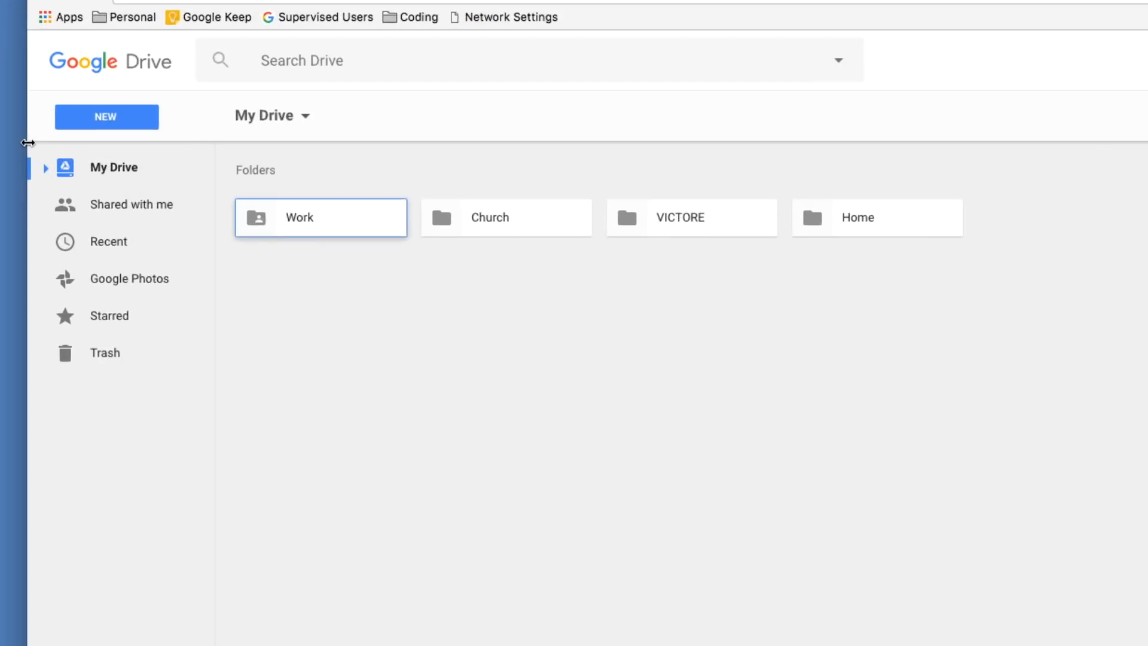
left_click(71, 125)
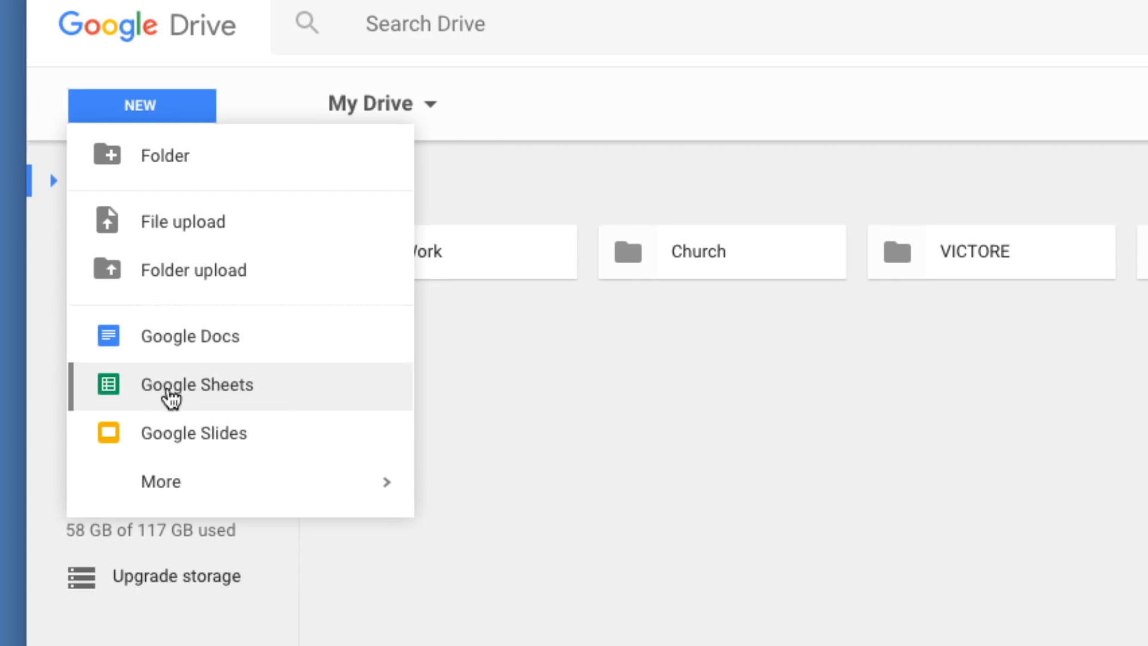
left_click(169, 398)
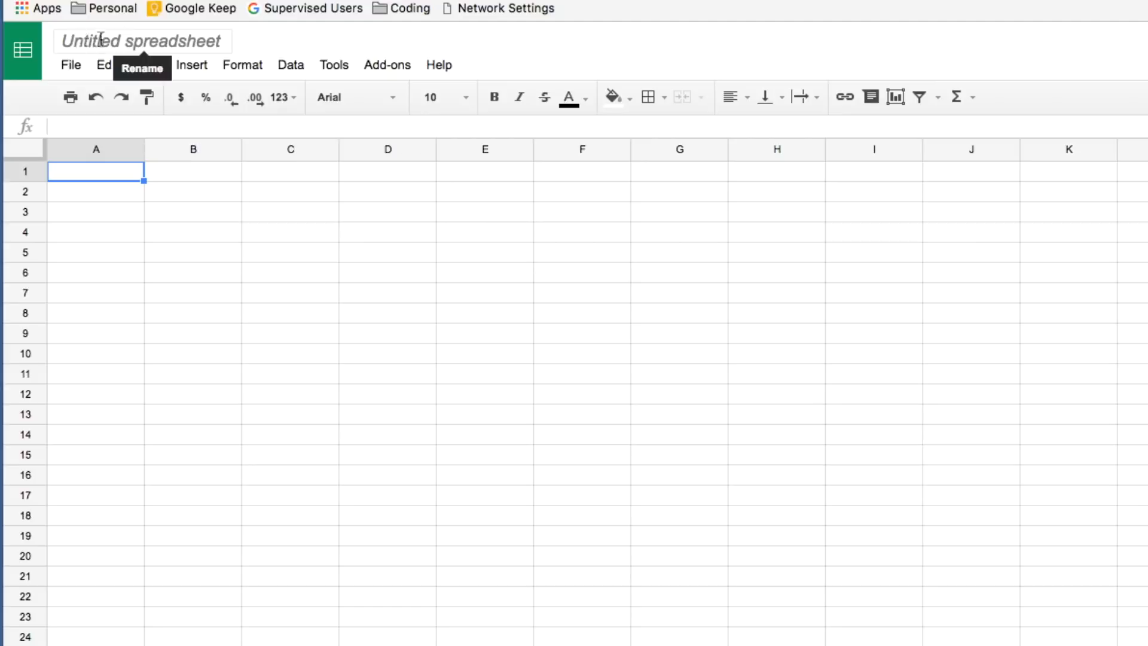
- Rename the untitled spreadsheet as "Snow Cone Hut"
left_click(70, 41)
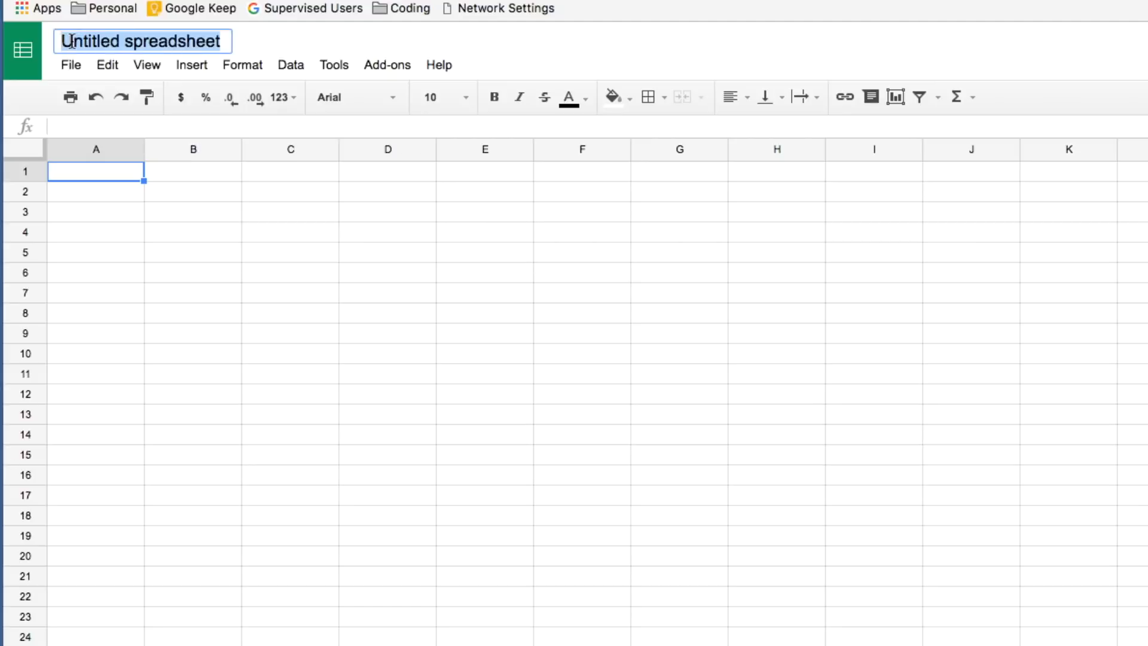
type("Snow Cone Hut")
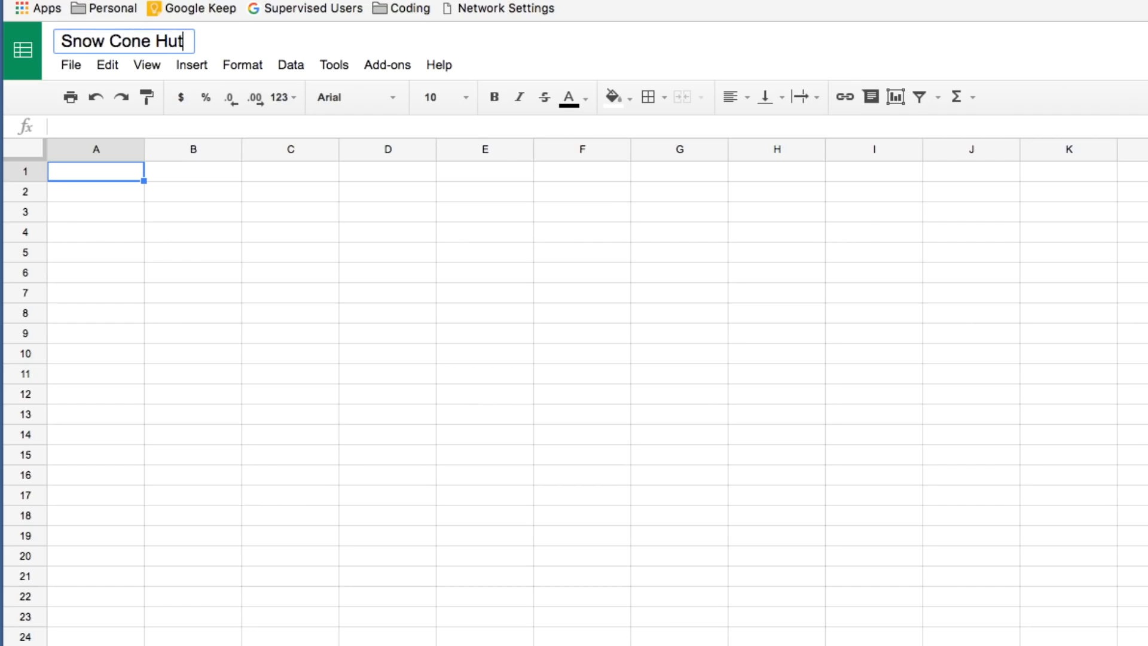
left_click(158, 189)
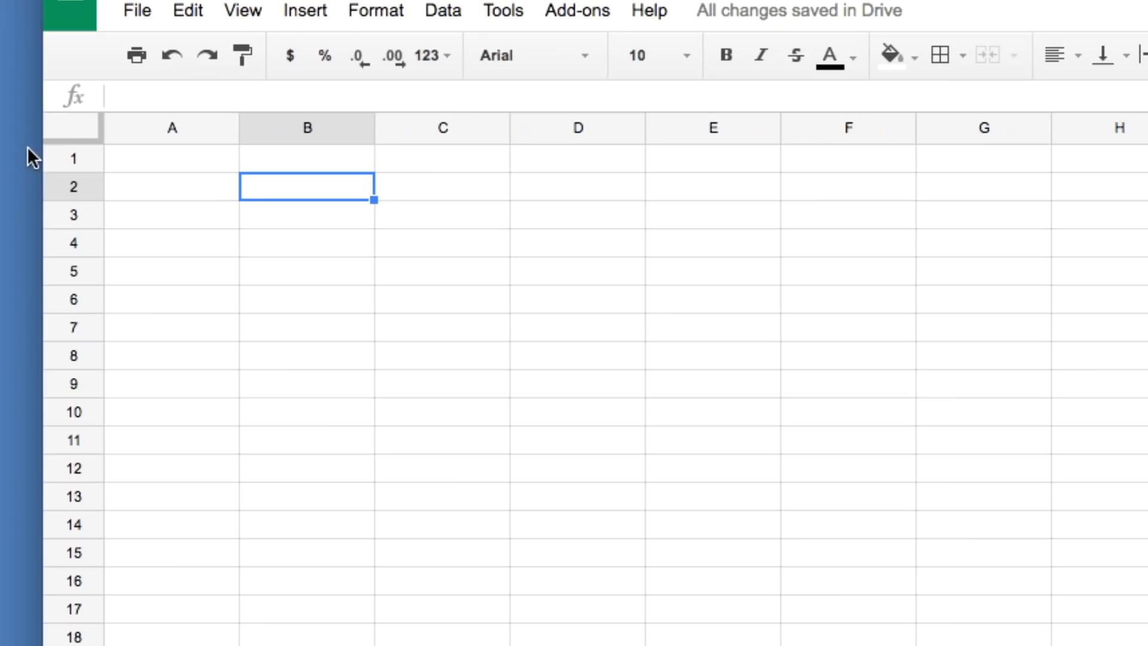
left_click(317, 160)
left_click(302, 215)
left_click(298, 242)
left_click(185, 242)
left_click(263, 220)
left_click(167, 216)
left_click(203, 167)
left_click(266, 162)
left_click(217, 180)
left_click(204, 157)
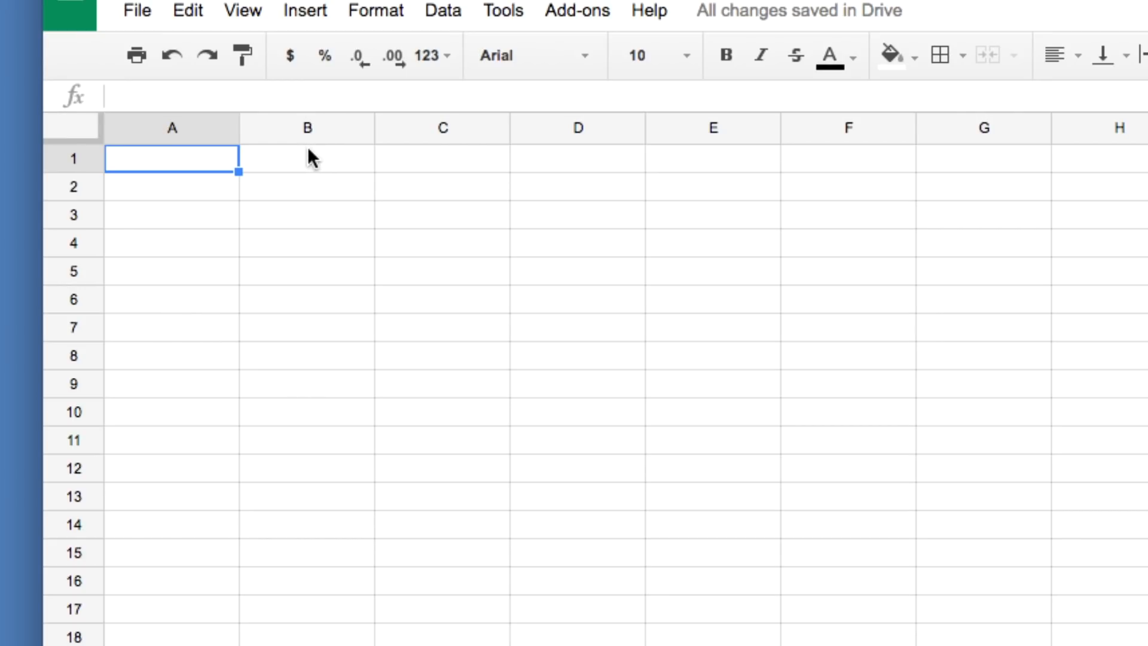
left_click(306, 127)
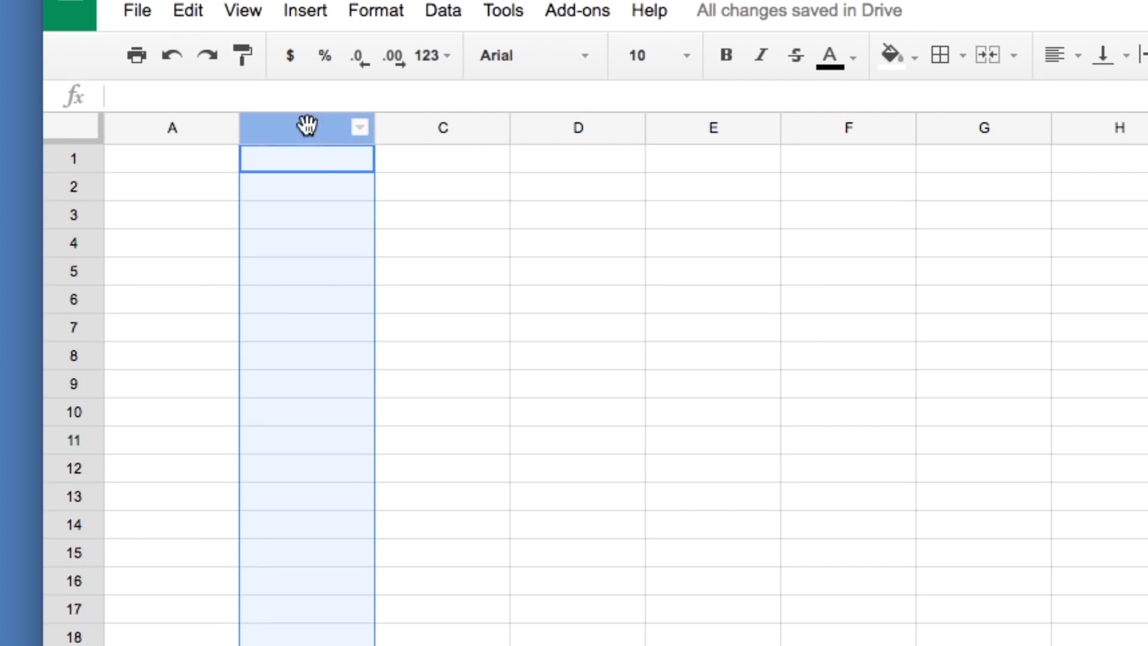
left_click(280, 328)
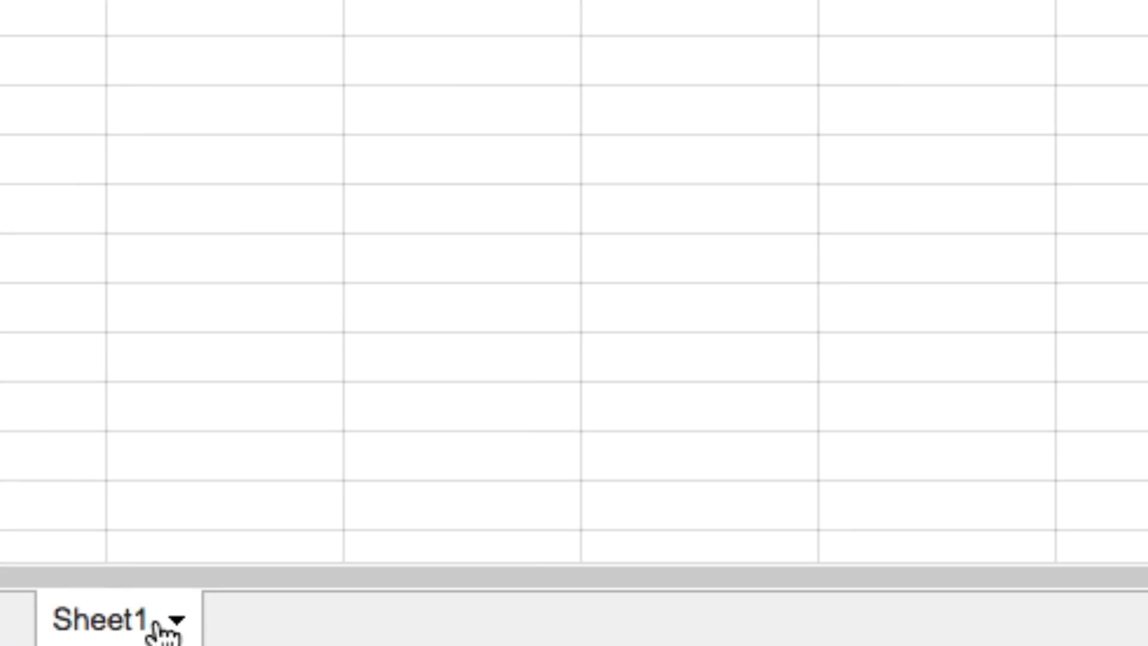
left_click(133, 609)
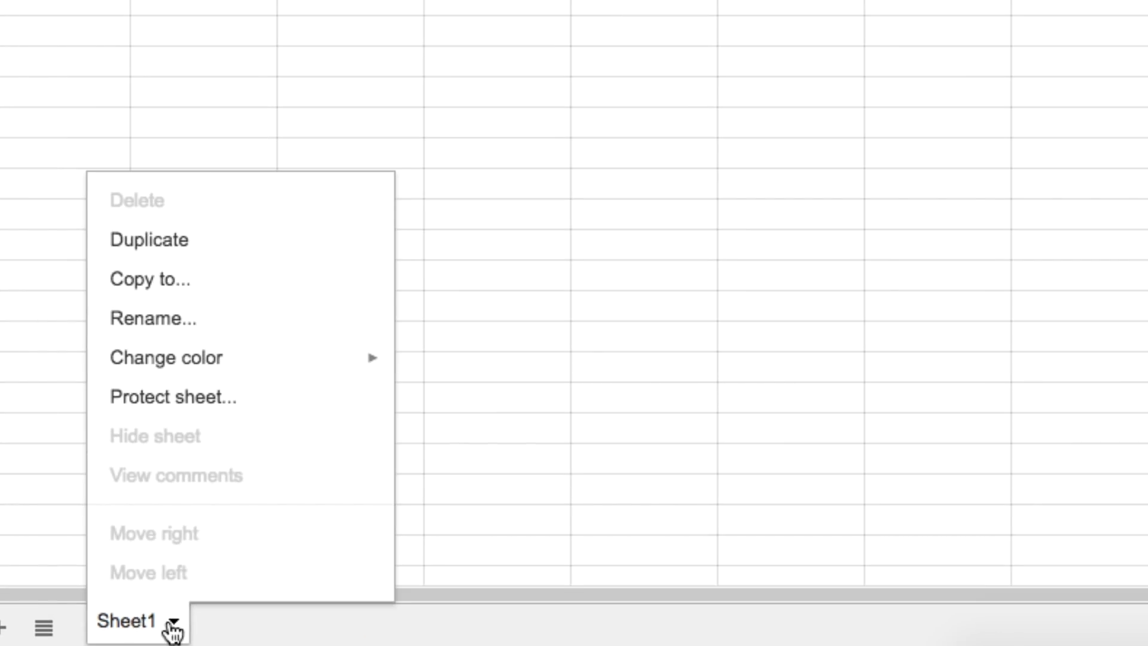
left_click(174, 624)
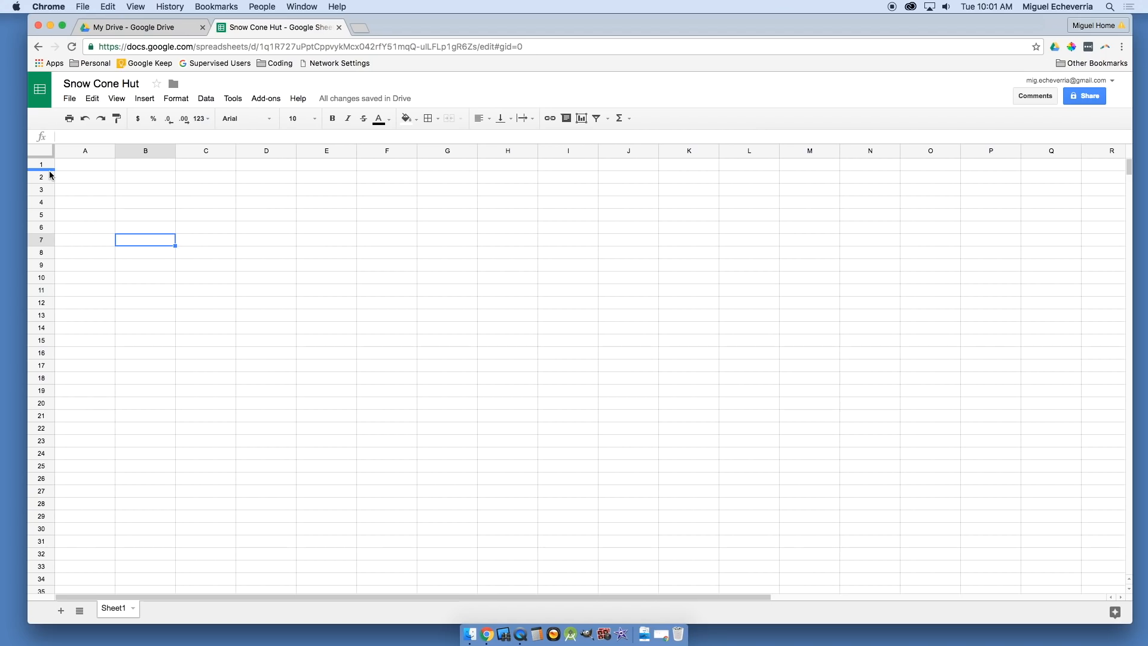
- Enter the sheet title in cell A1 as the owner's first name in possessive form followed by "Snow Cone Hut"
left_click(85, 166)
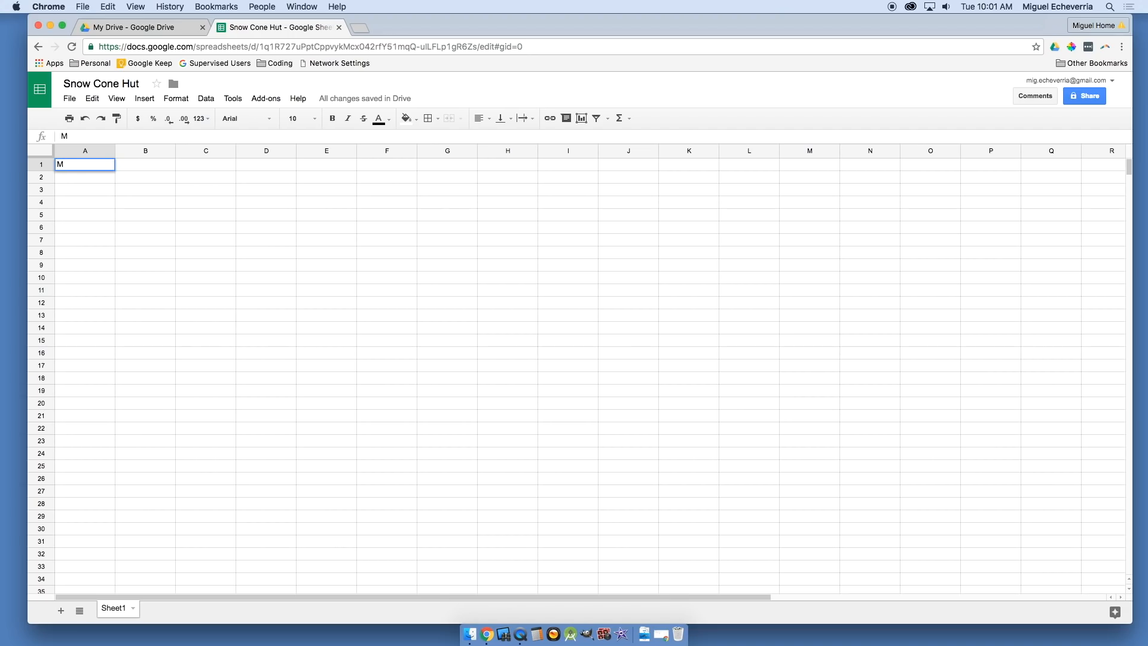
key("BackSpace")
type("MIgu")
key("BackSpace")
key("BackSpace")
type("guel's Snow Cone ")
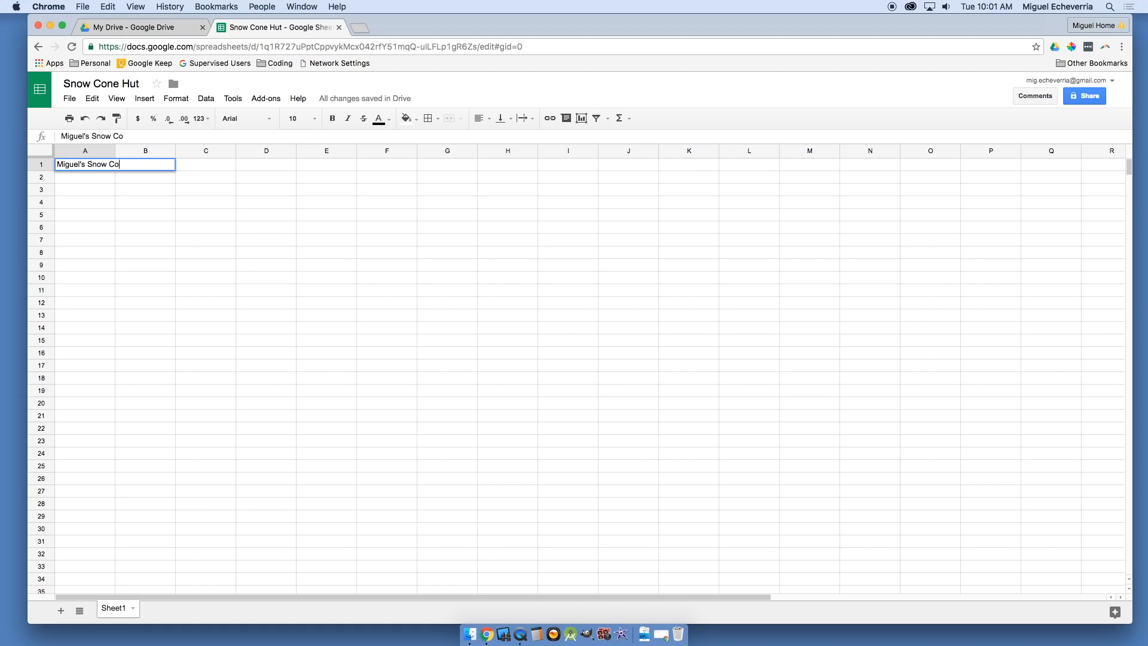
type("Hut")
left_click(79, 178)
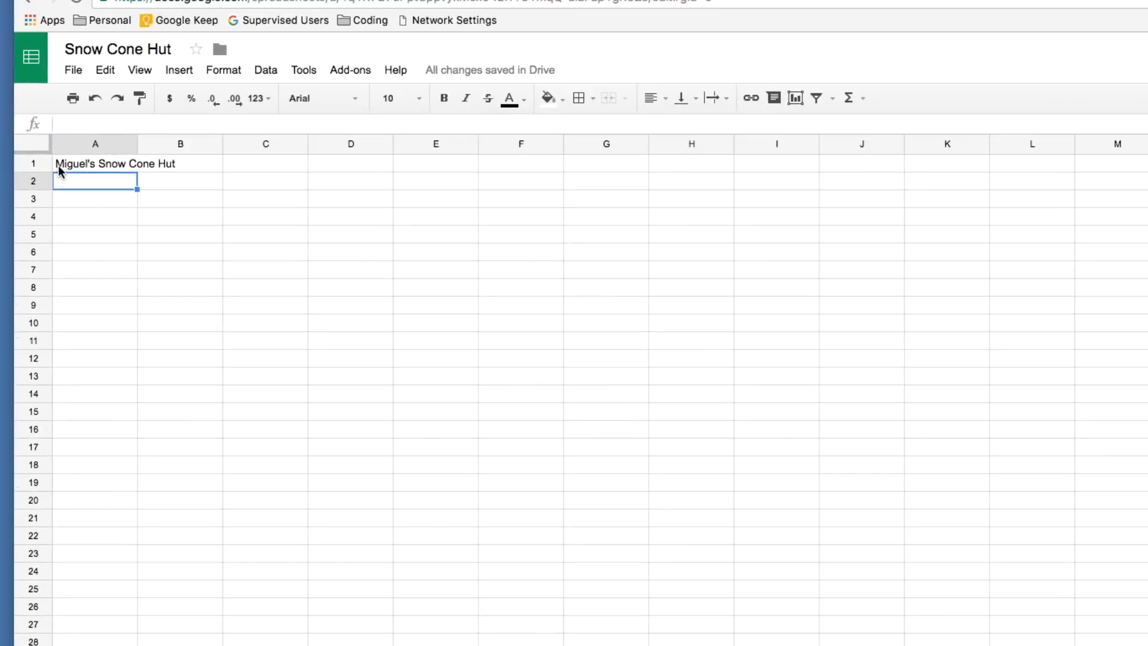
- Compare the contents of cells A1 and B1 to check which cell actually holds the title text
left_click(98, 162)
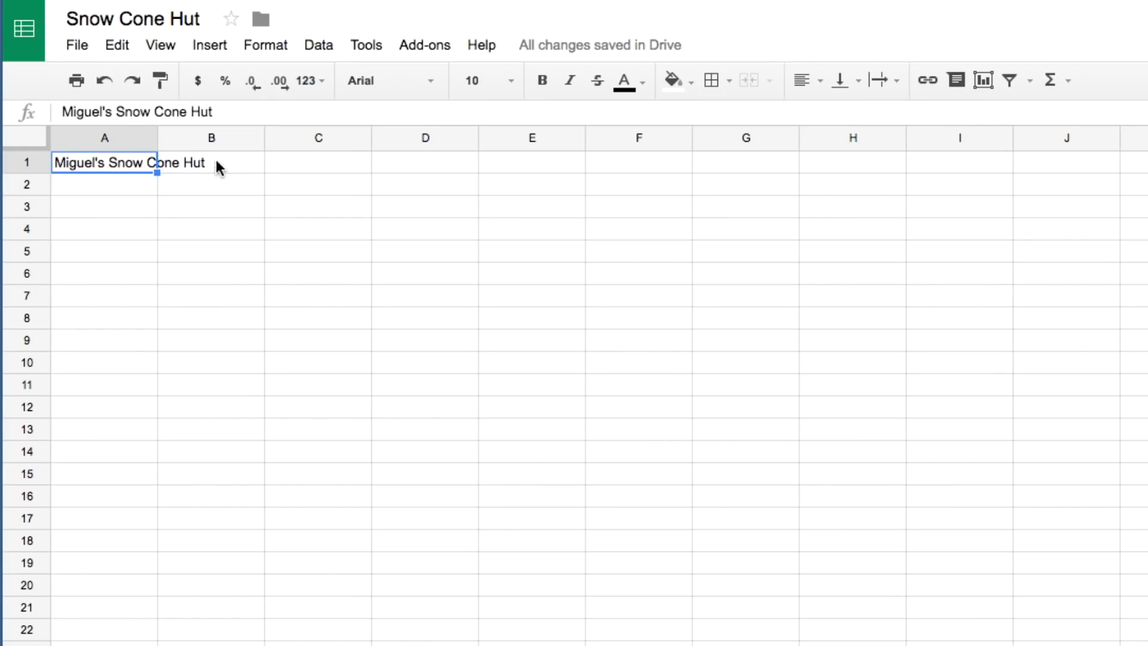
left_click(238, 160)
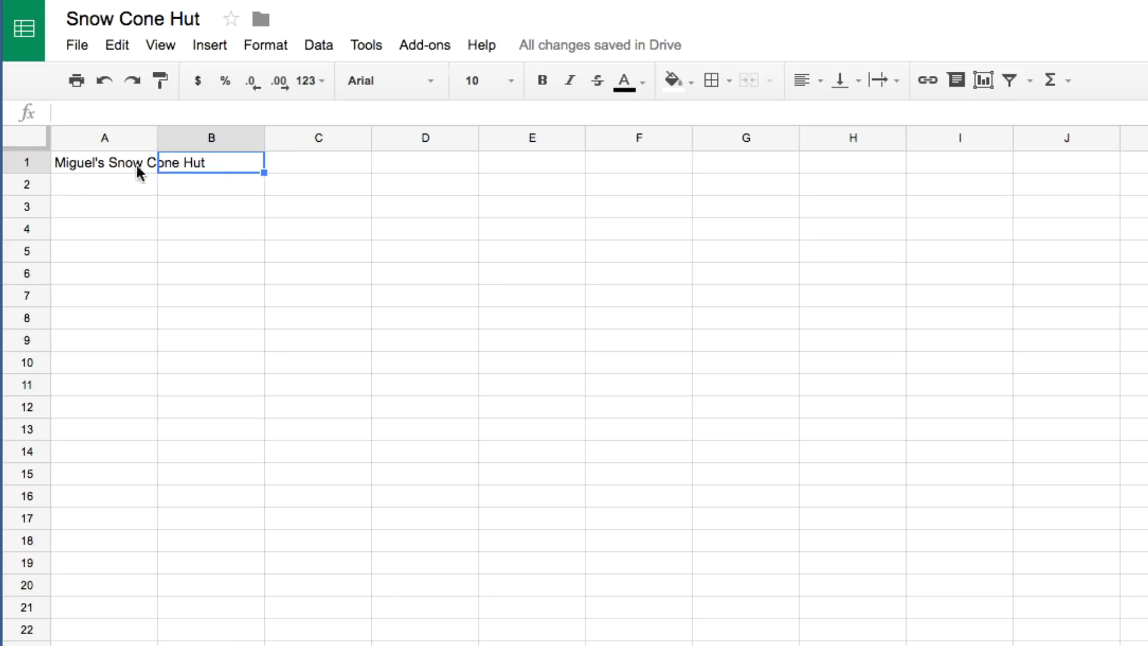
left_click(123, 163)
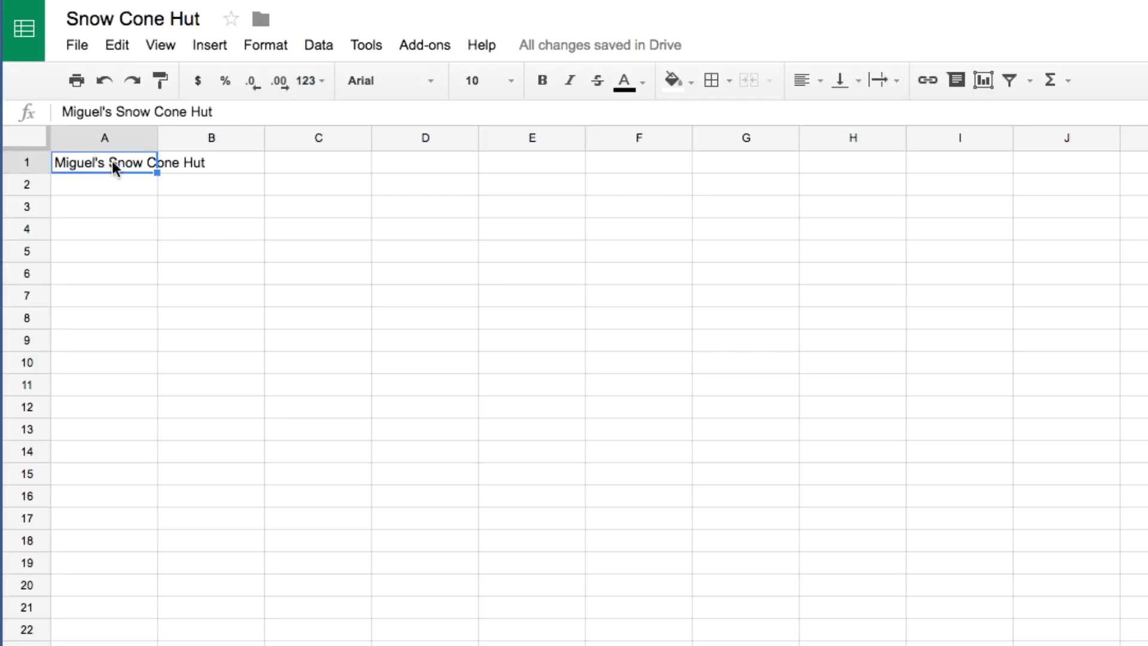
left_click(180, 161)
left_click(125, 163)
left_click(185, 162)
left_click(143, 161)
left_click(191, 163)
left_click(122, 165)
- Enter "1 Snow Cone" in cell A2 and "Selling Price per Snow Cone" in cell A3
left_click(90, 190)
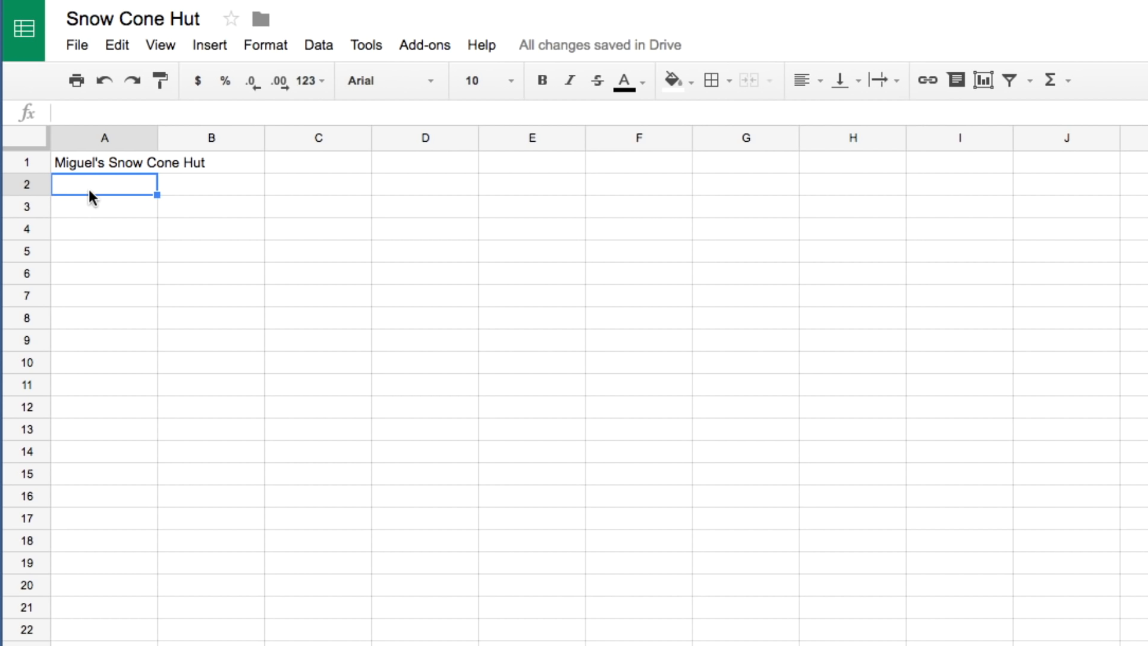
type("1 ")
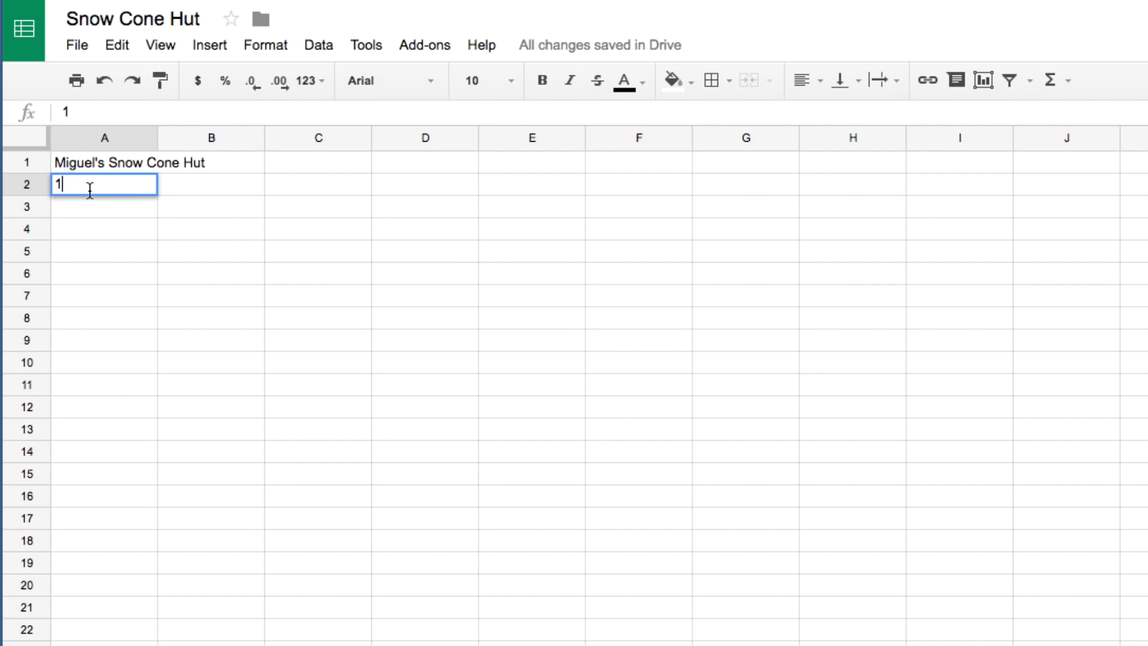
type("Snow Cone")
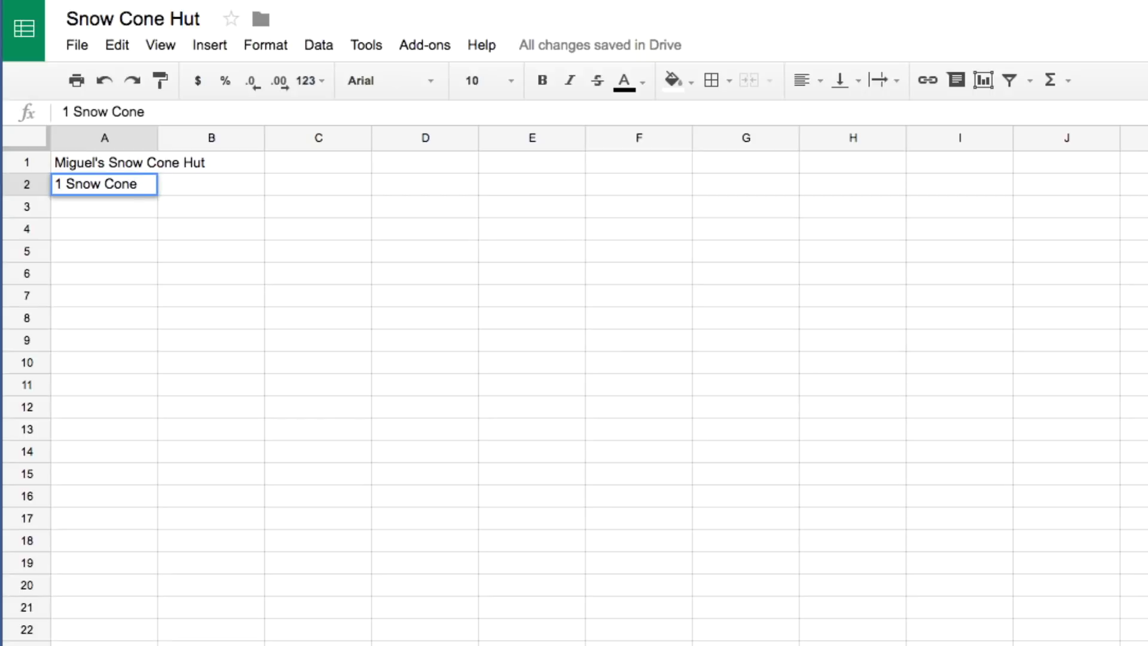
left_click(97, 205)
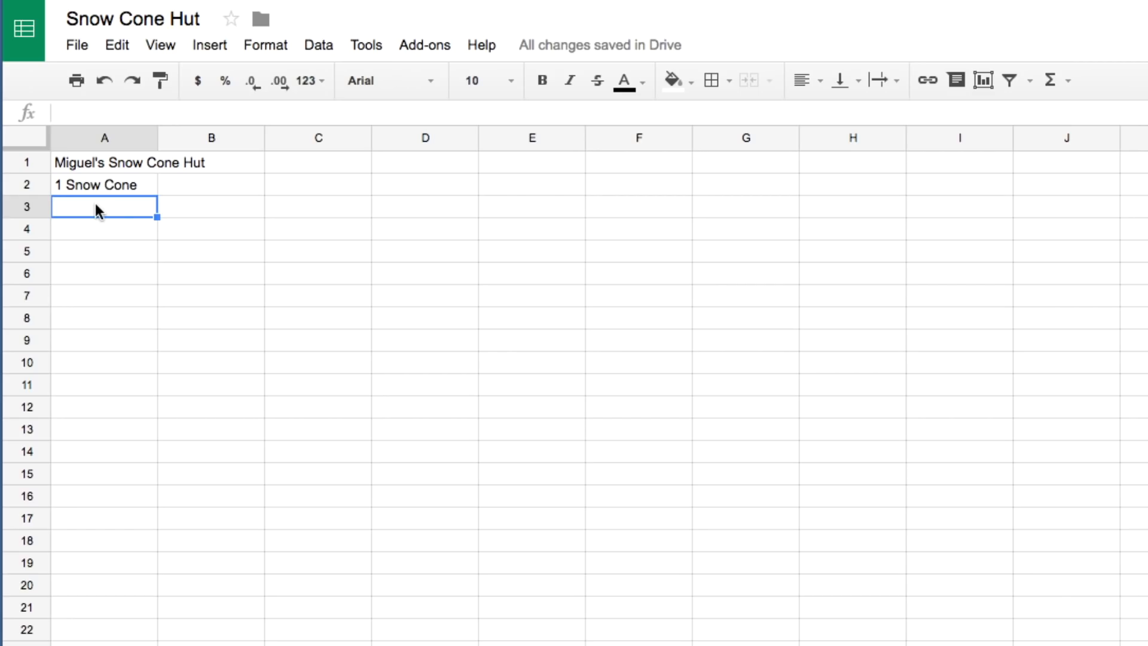
type("Selling Price per Snow Cone")
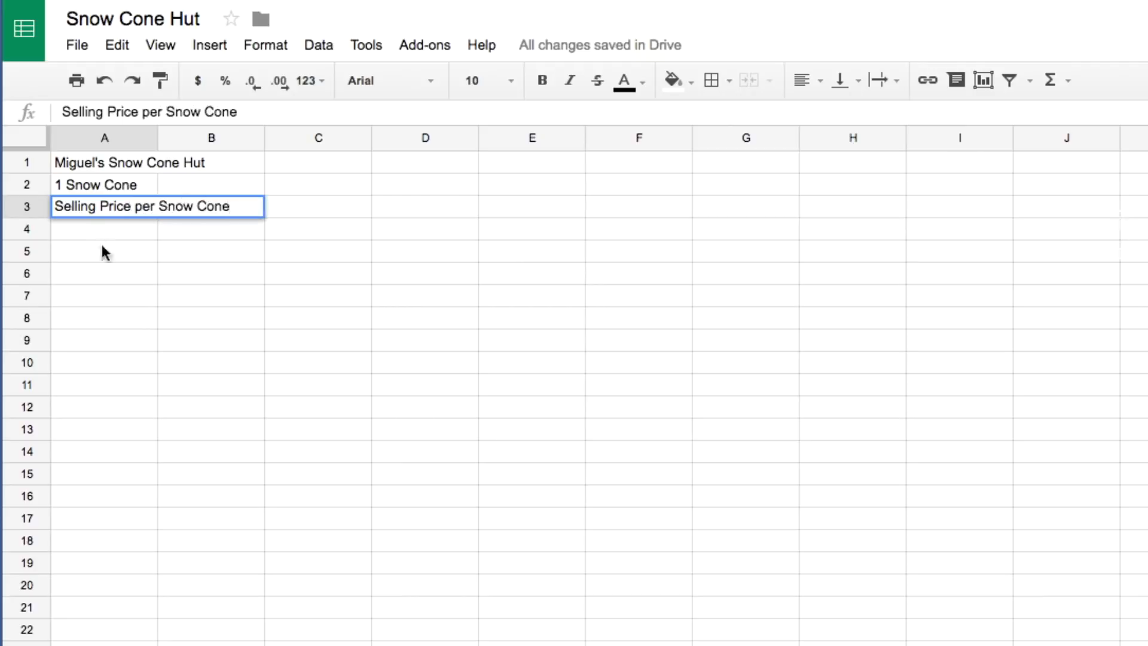
left_click(73, 231)
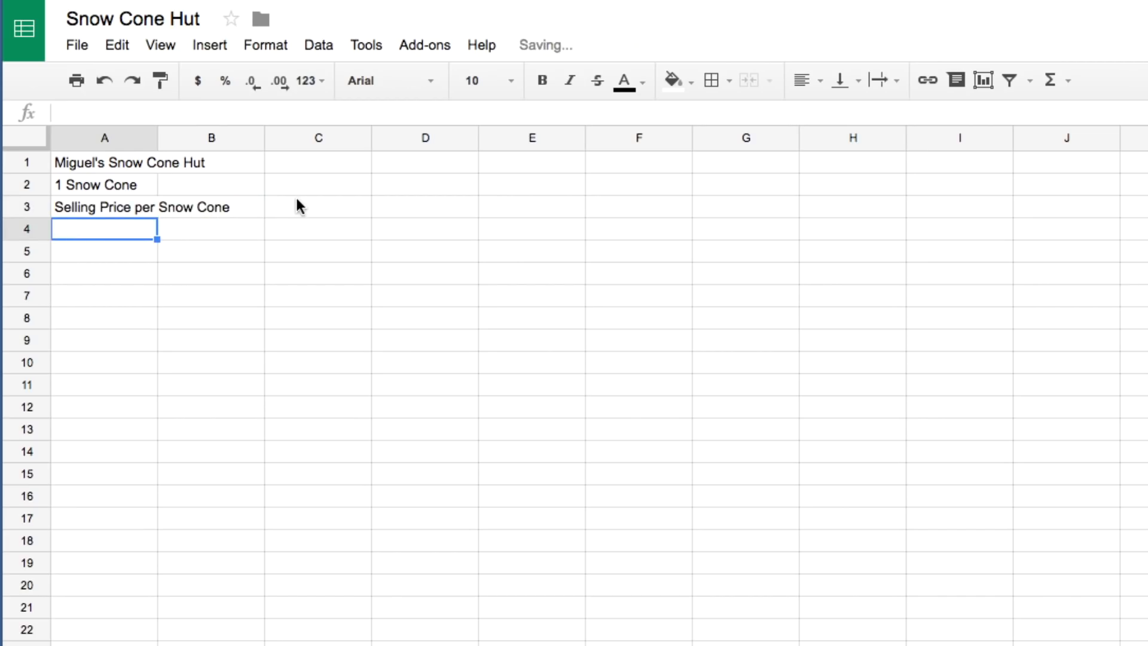
left_click(250, 207)
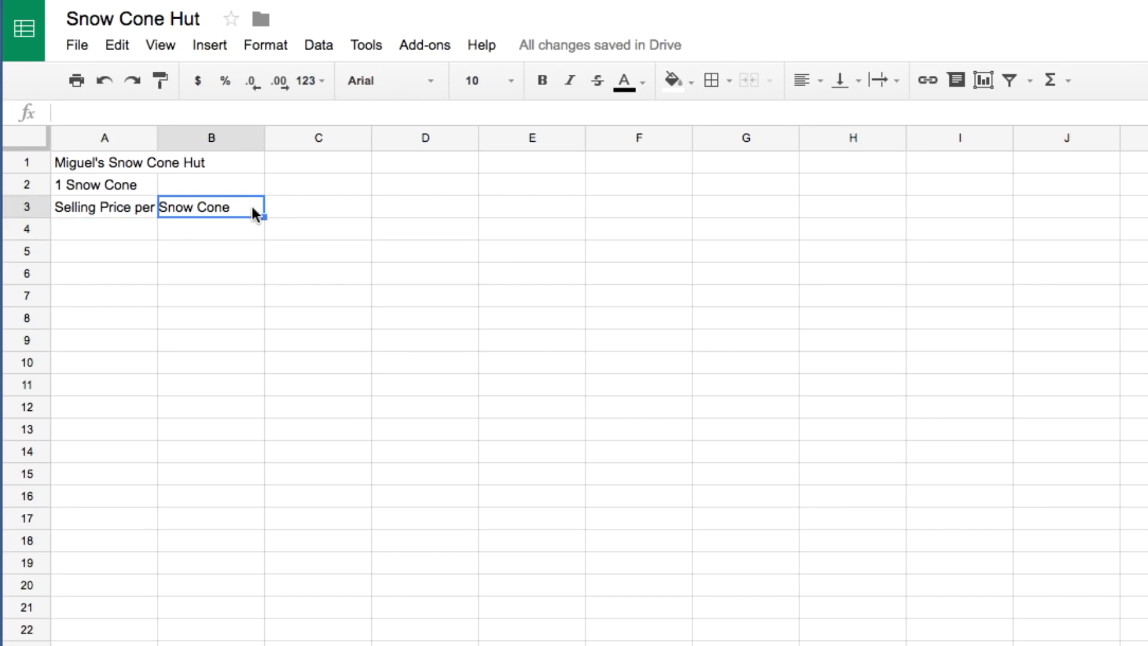
left_click(89, 164)
left_click(89, 188)
left_click(88, 206)
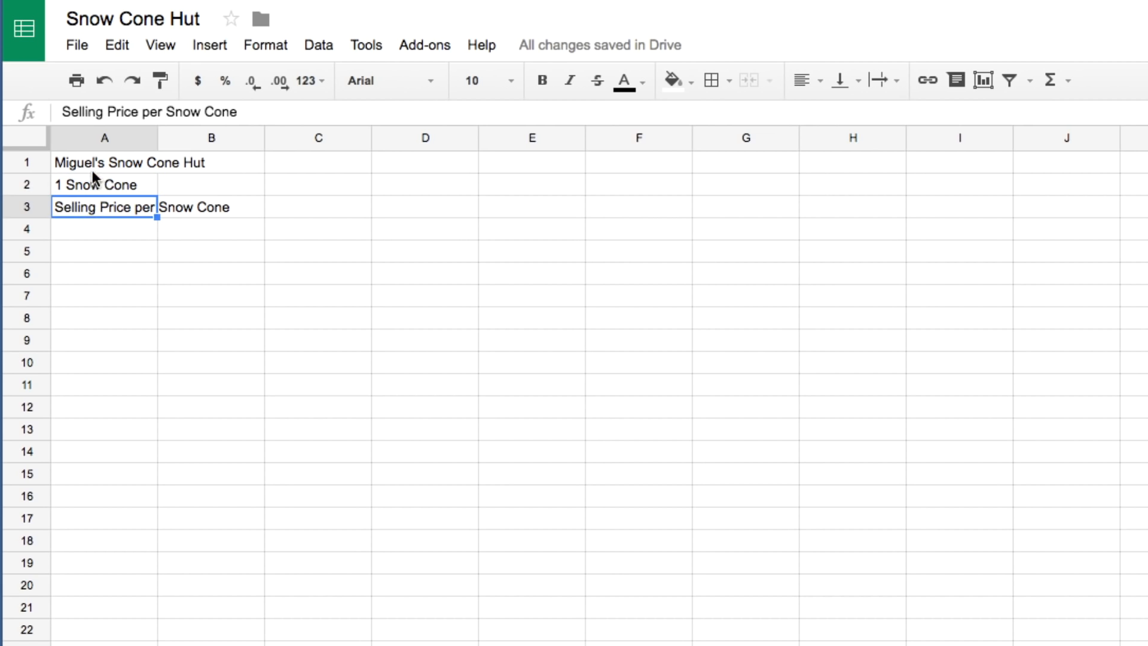
- Enter the column headers "Supplies" in cell A4 and "Price per Supply" in cell B4
left_click(93, 230)
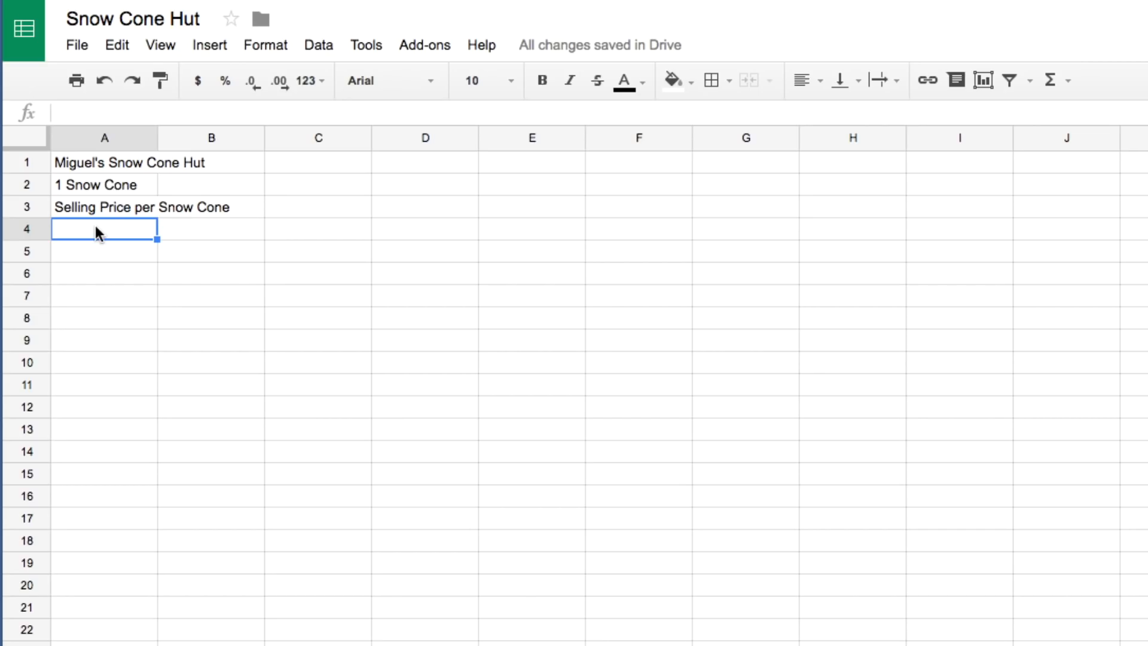
type("Supplies")
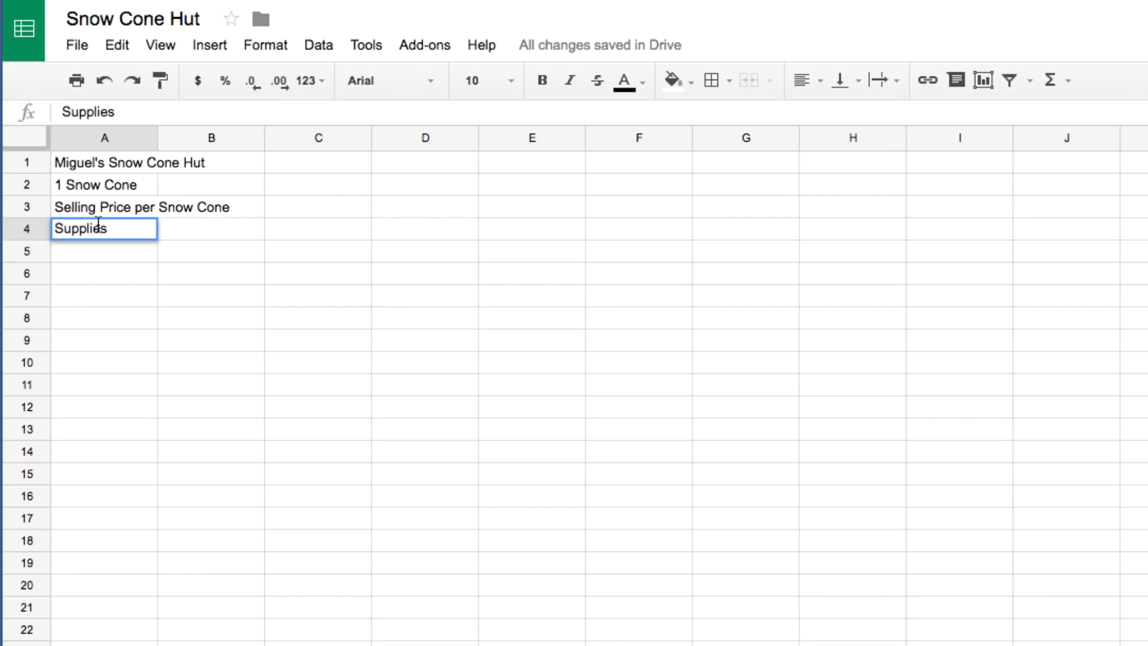
left_click(211, 234)
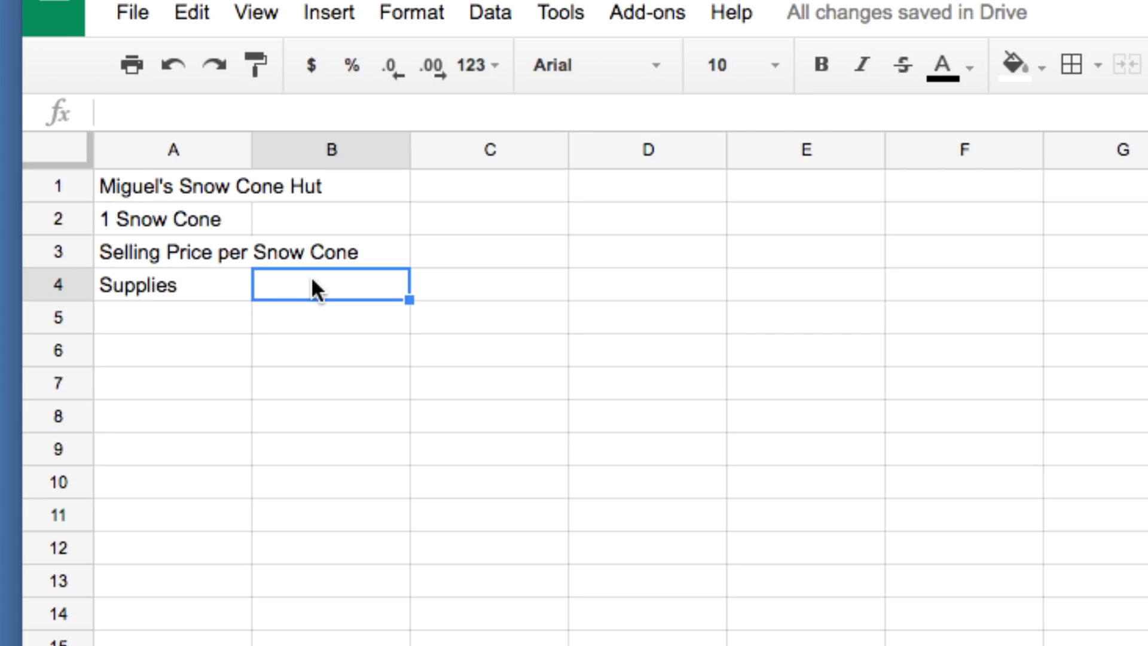
type("Price ")
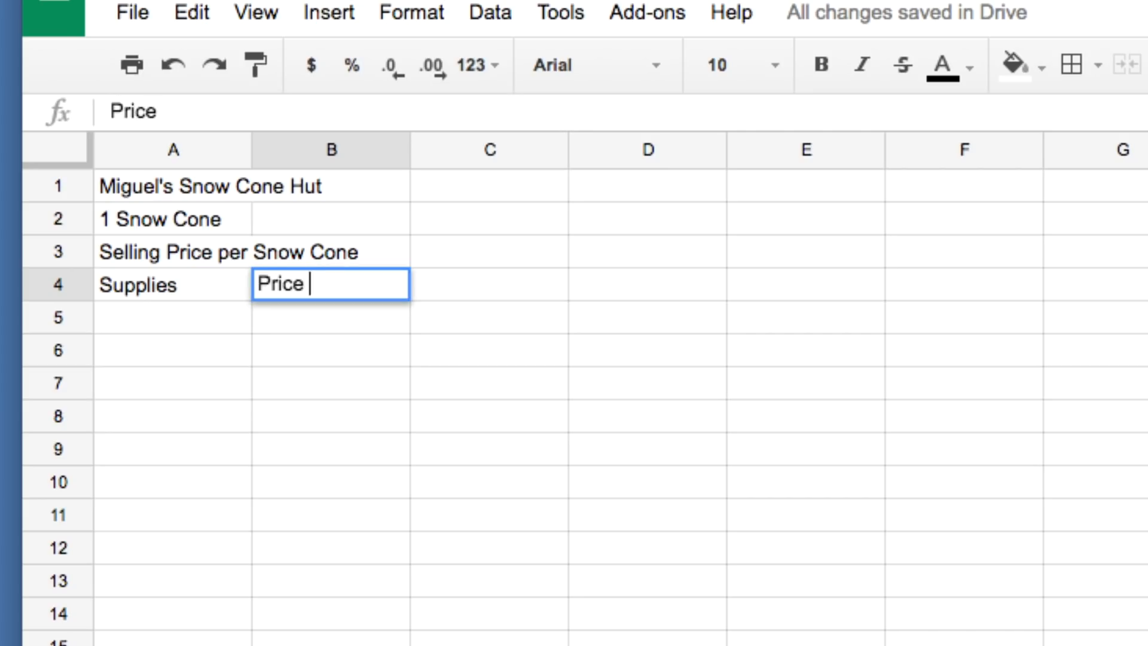
type("per Supp")
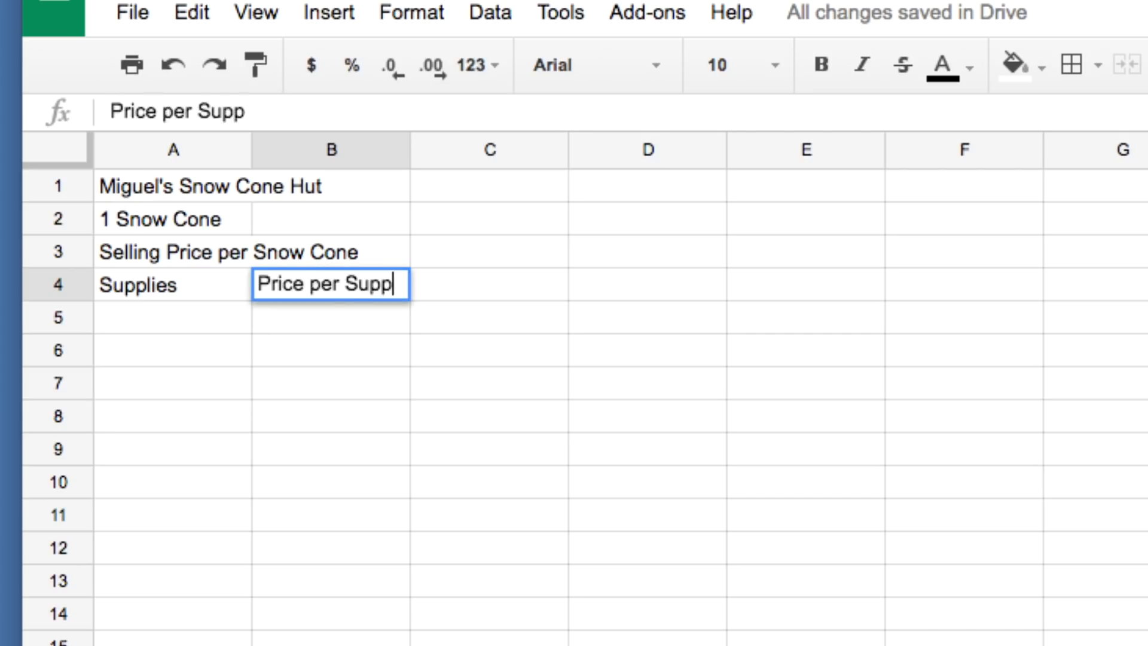
type("ly")
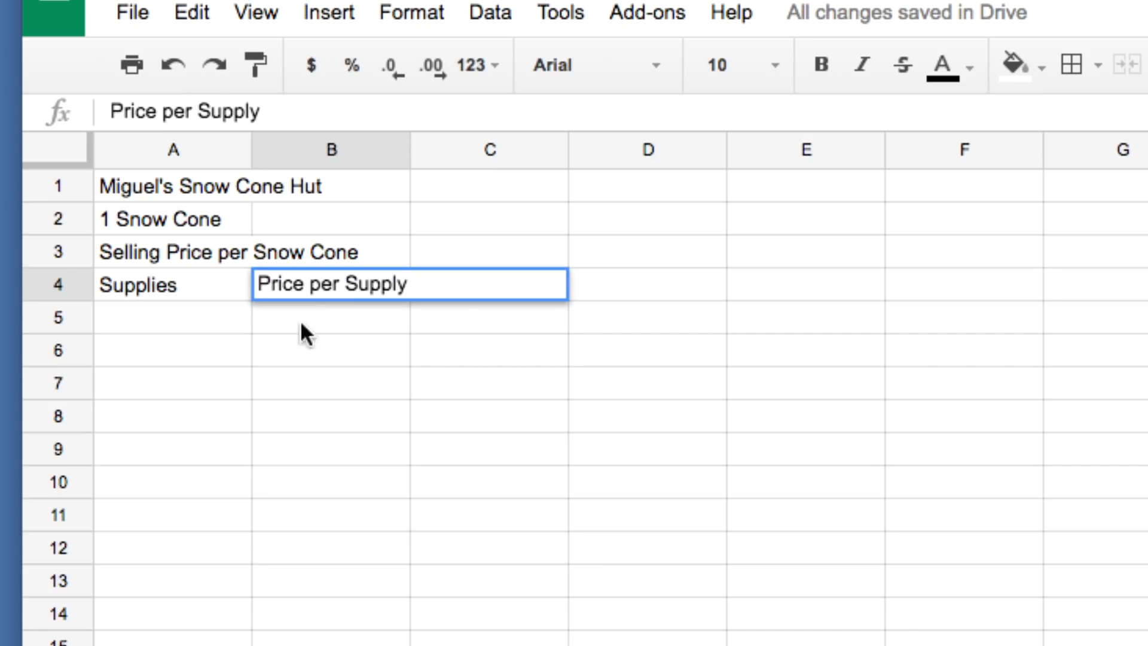
left_click(197, 315)
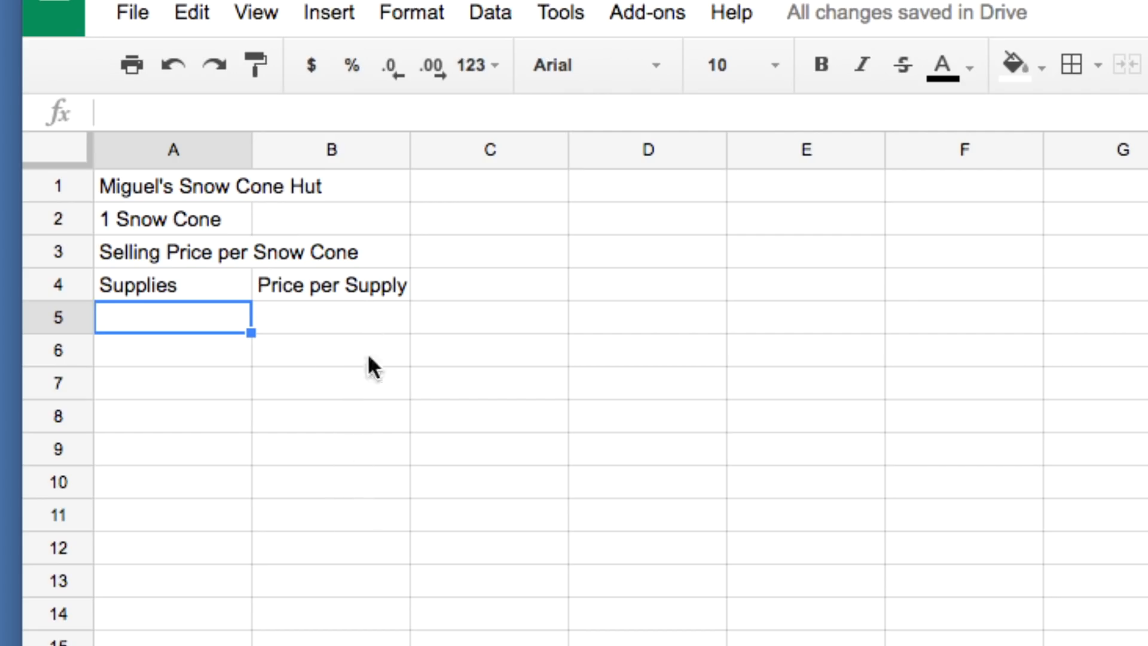
- Enter the column header "Quantity of Supply" in cell C4
left_click(449, 288)
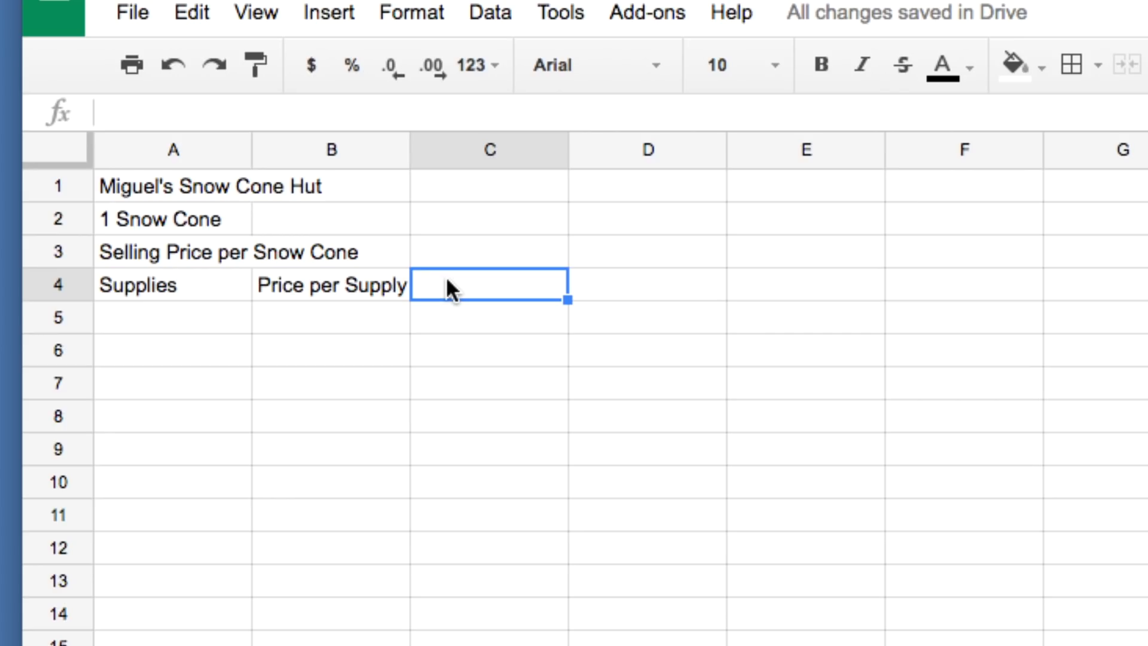
type("Q")
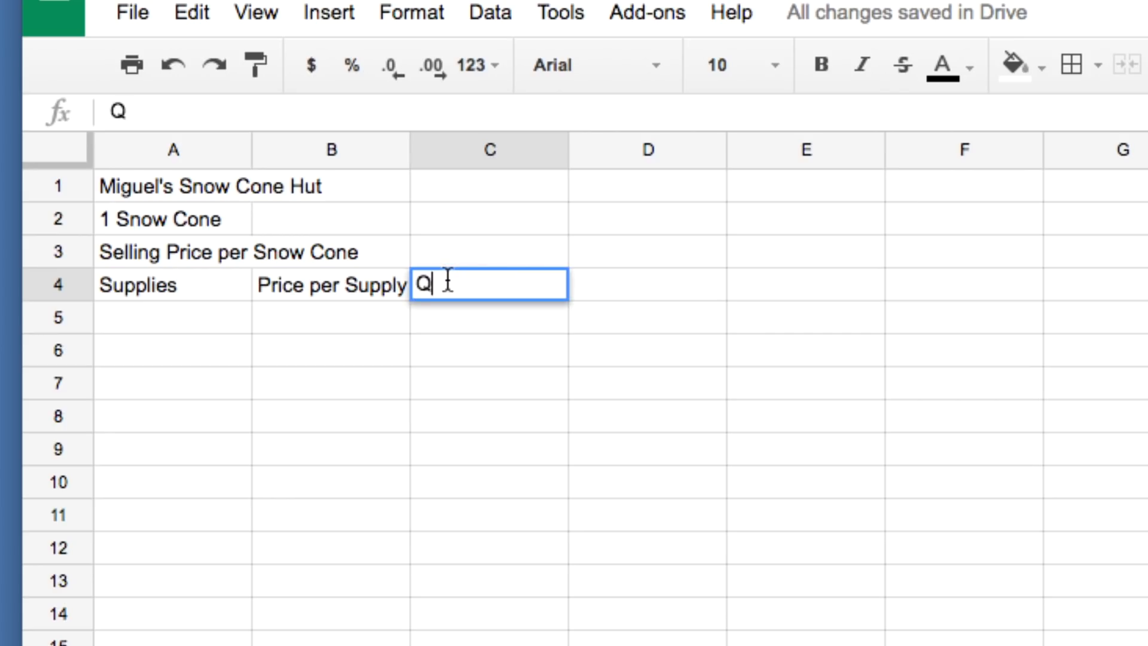
type("uantity of Supply")
left_click(627, 338)
left_click(612, 285)
left_click(495, 285)
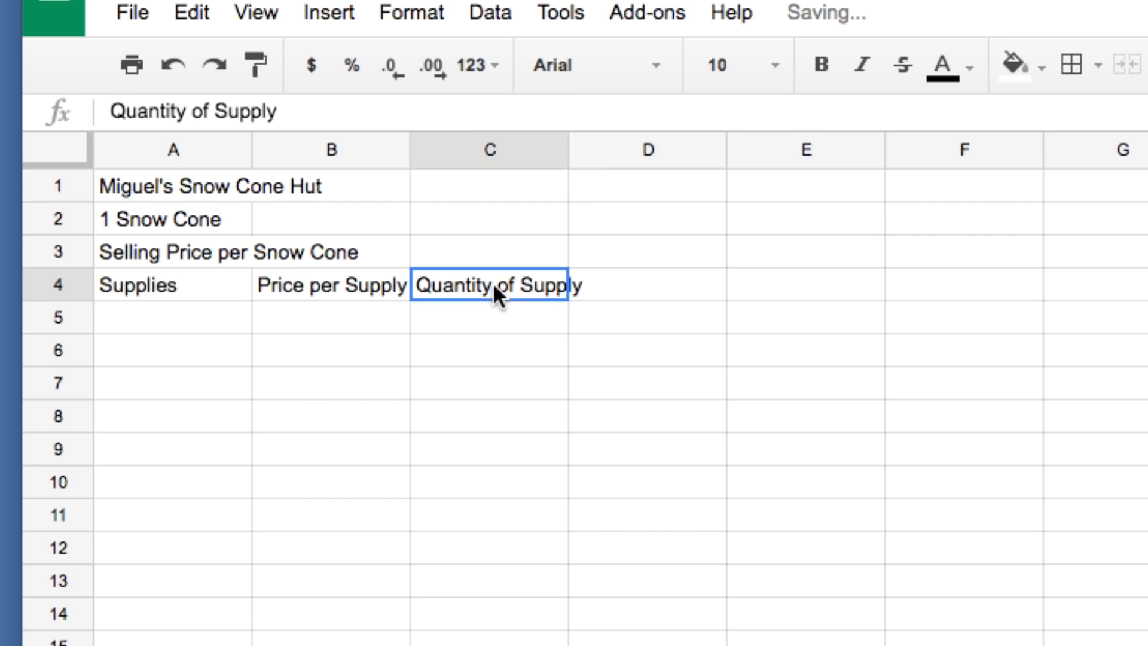
- Enter the column header "Measurment" in cell D4
left_click(578, 282)
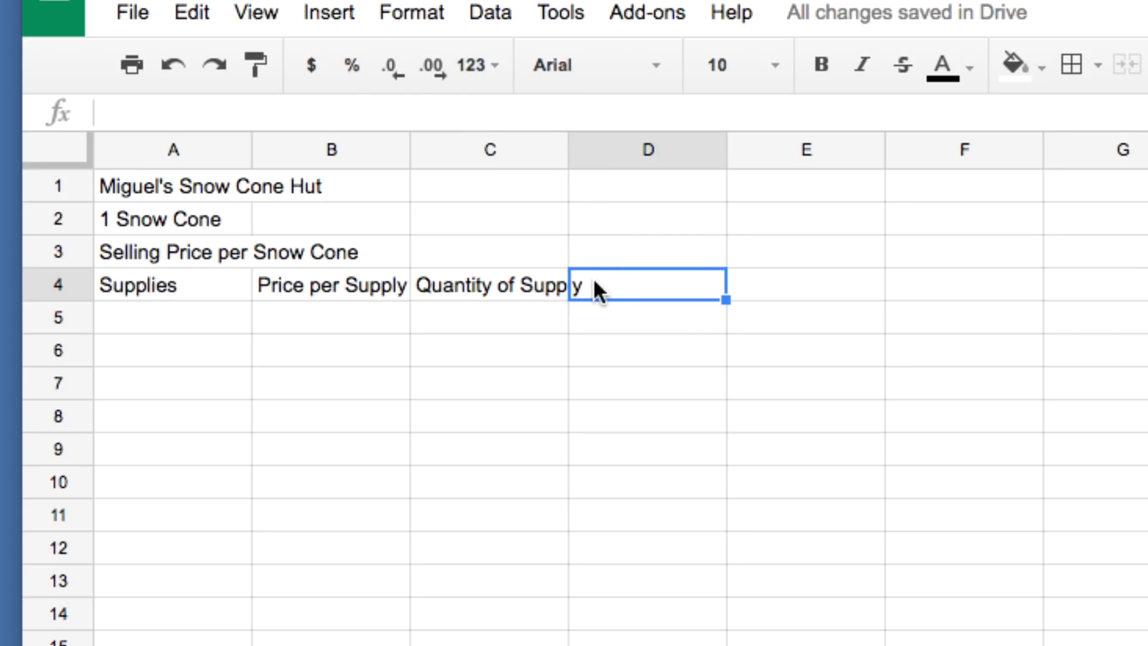
type("Meas")
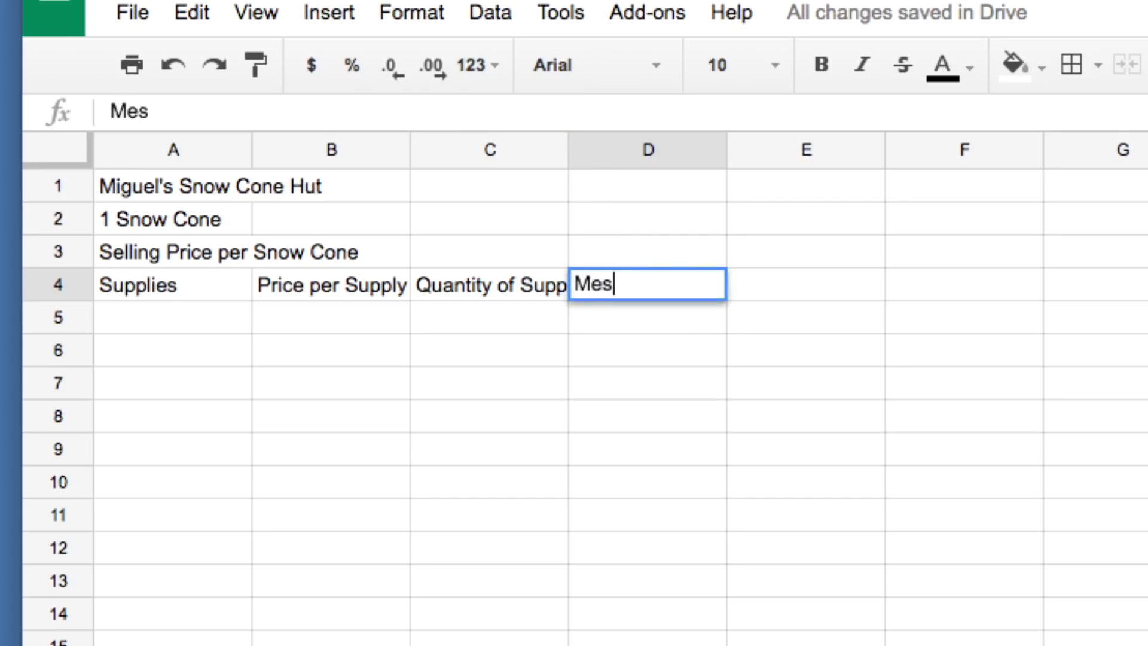
type("urment")
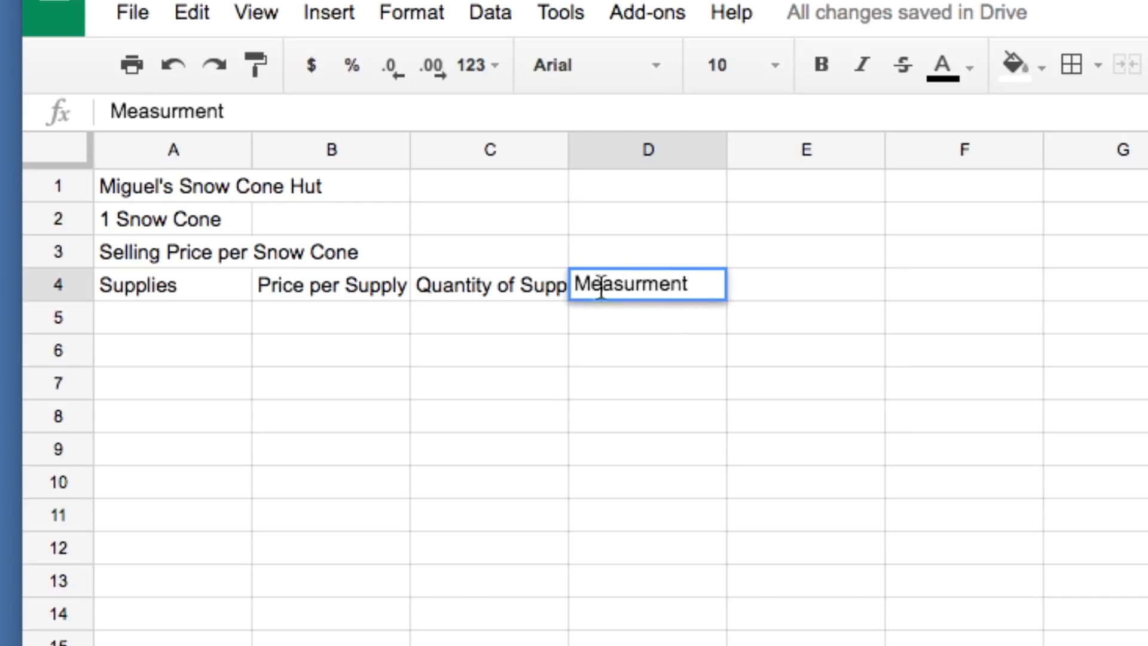
left_click(627, 325)
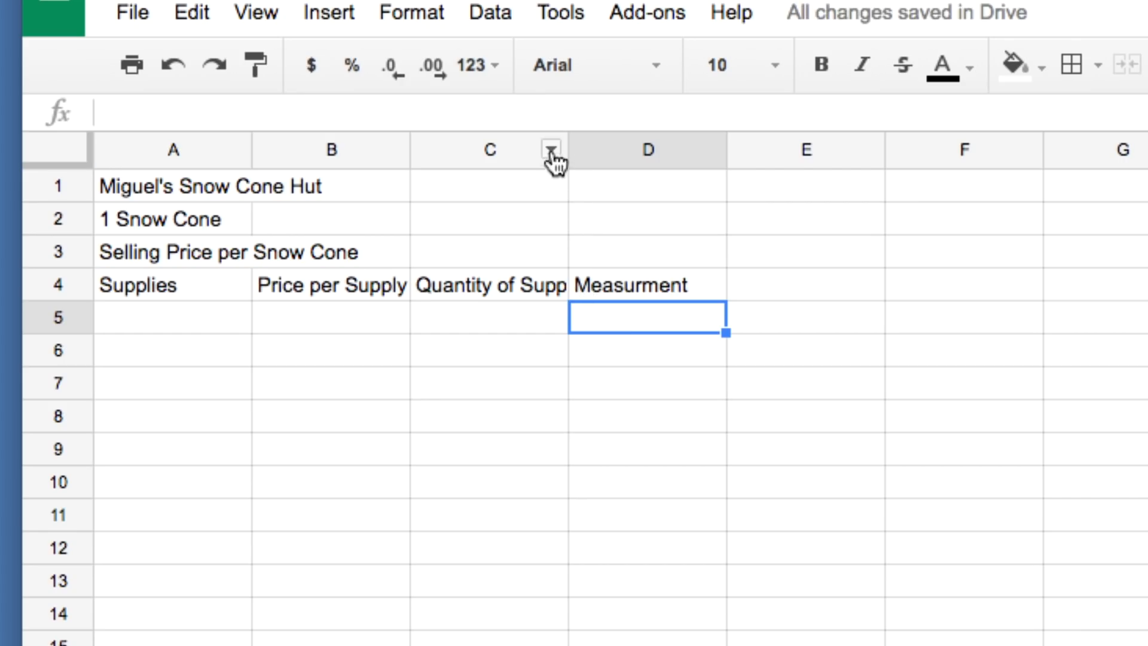
left_click_drag(567, 149, 585, 149)
key("super+z")
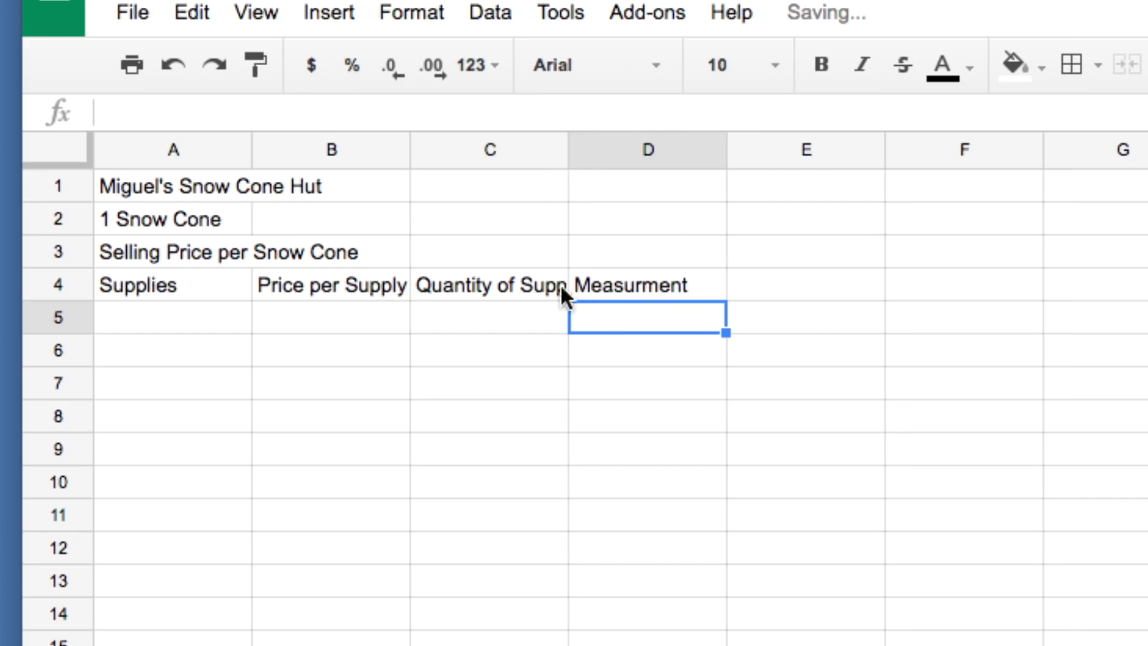
- Enter the column header "Amount user per snowcone" in cell E4
left_click(763, 287)
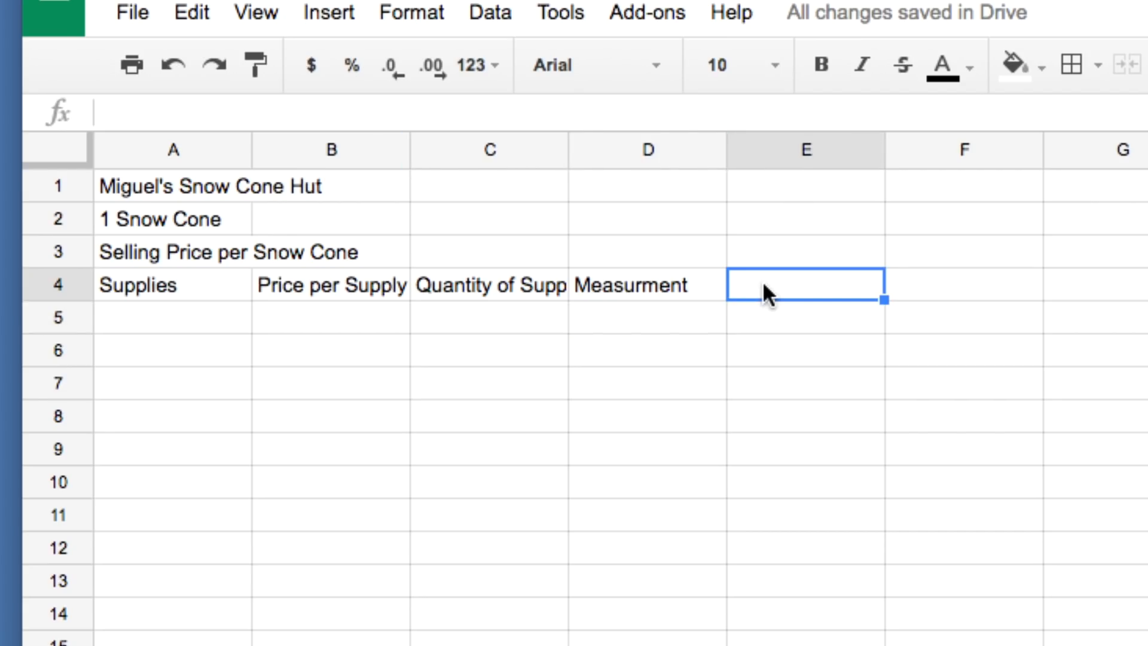
type("Amount ")
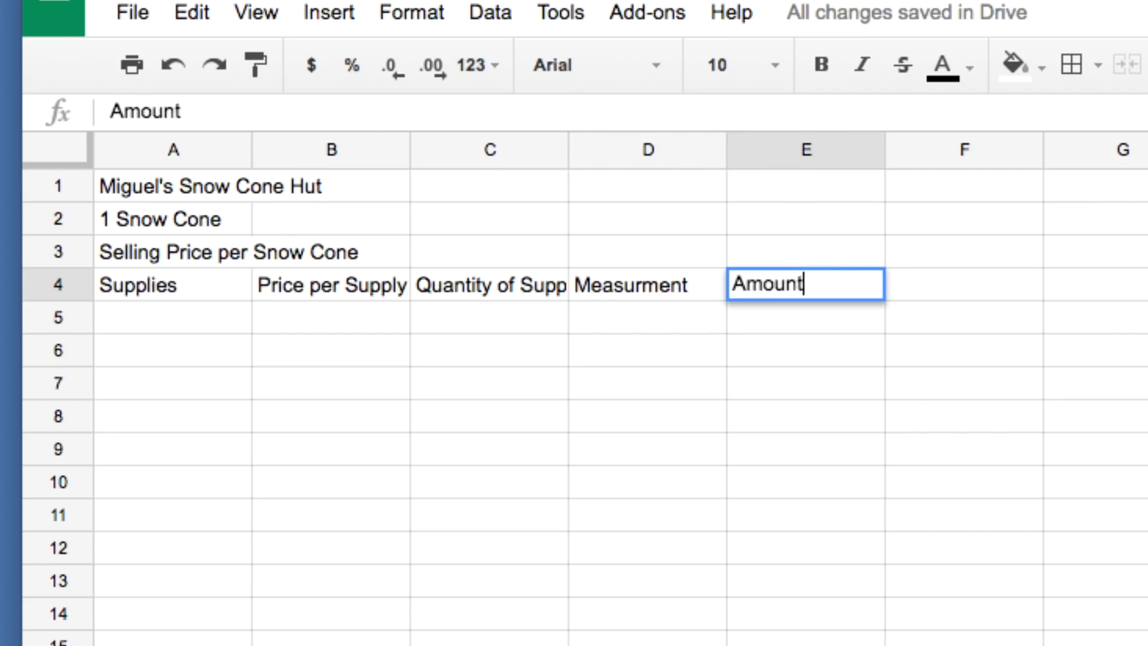
type("user")
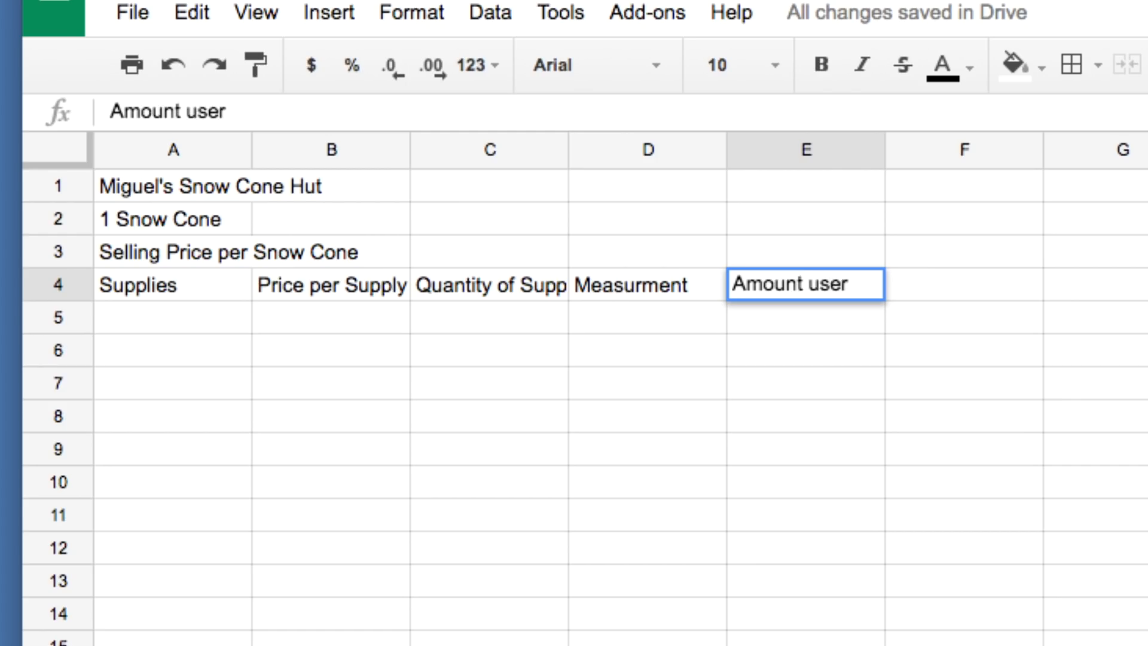
type(" per snowcone")
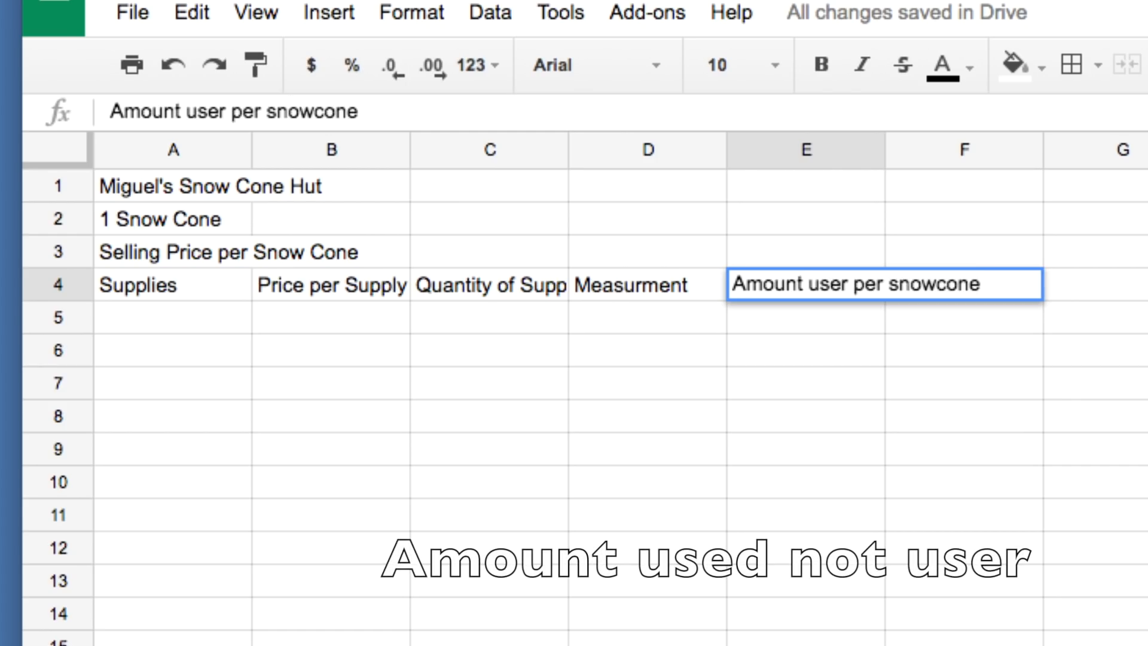
left_click(850, 350)
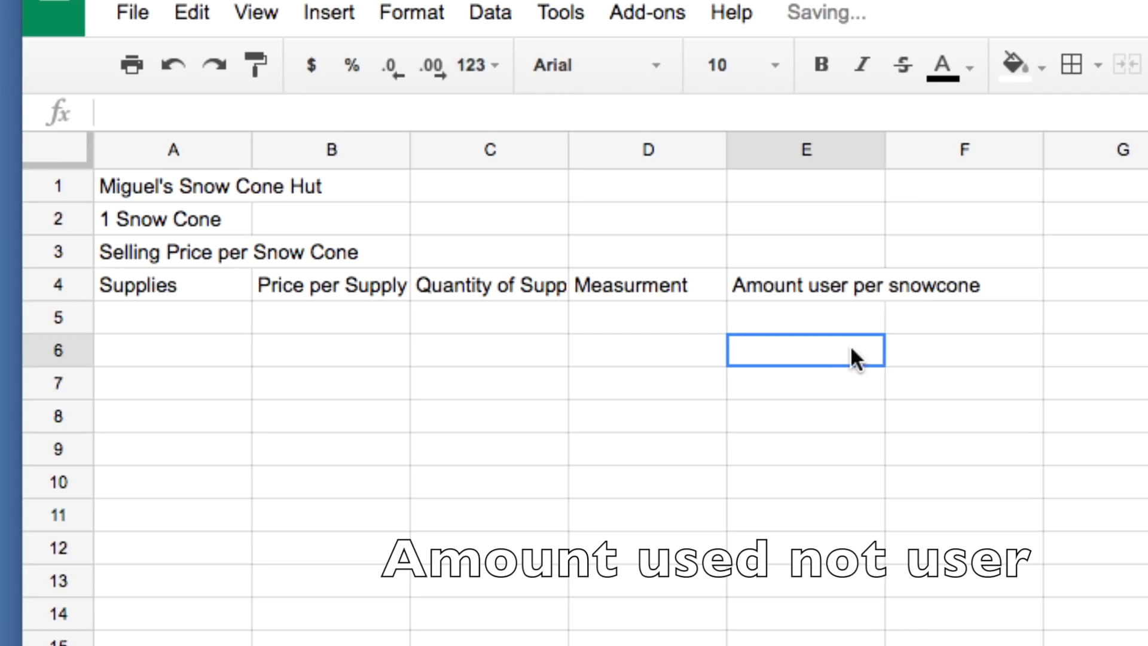
- Enter the column header "Costs" in cell F4
left_click(924, 275)
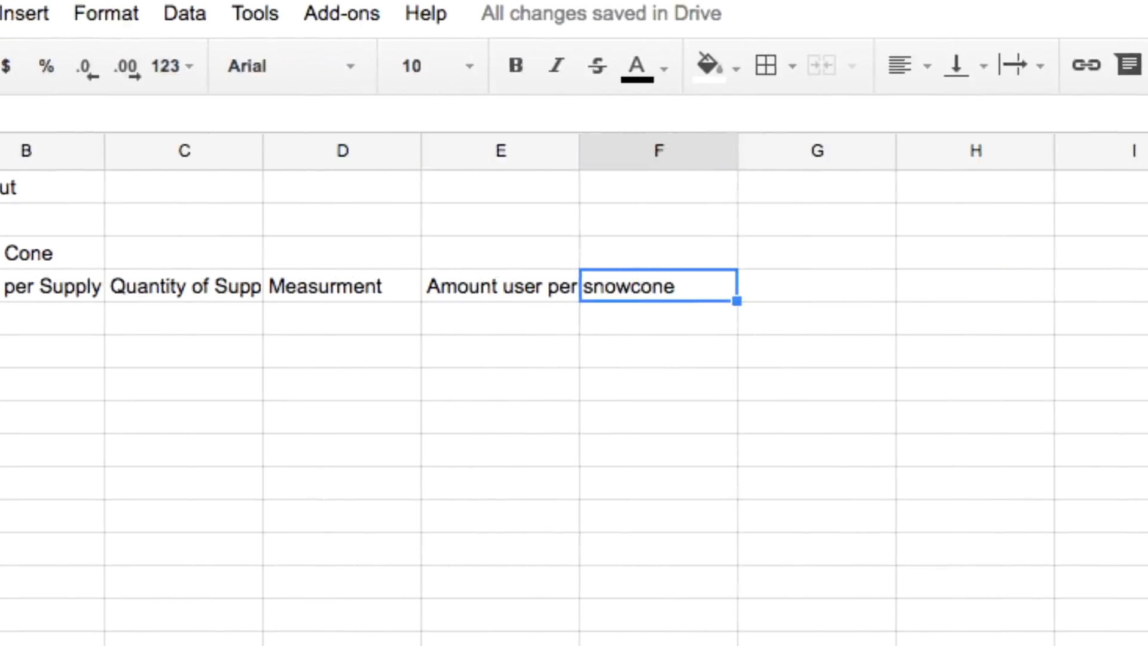
type("Costs")
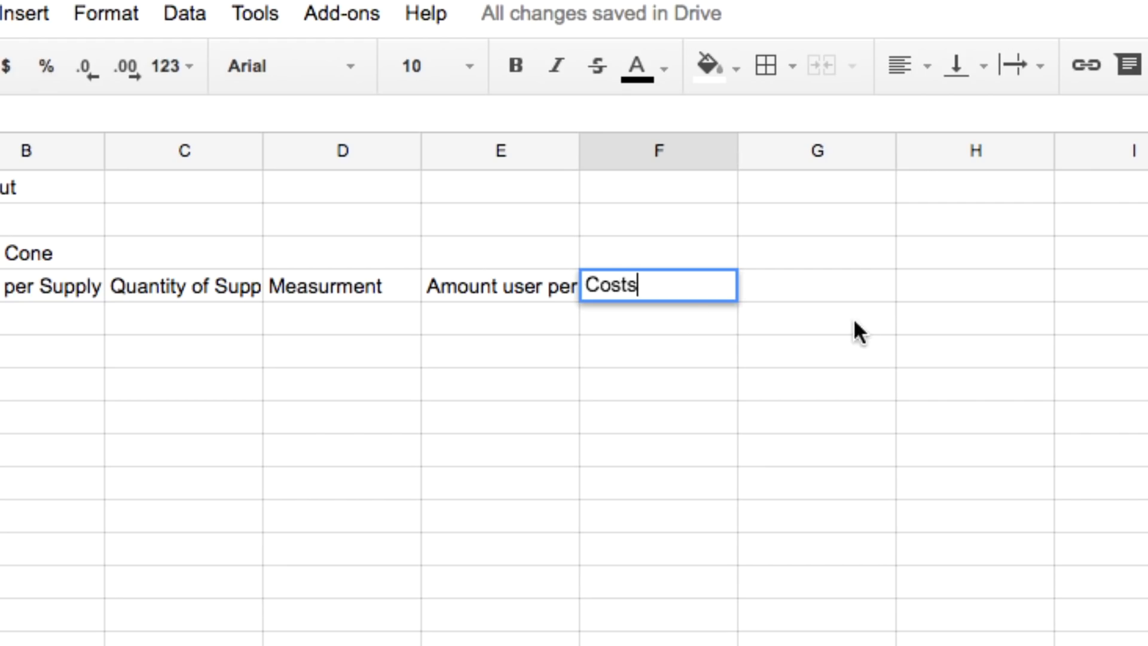
left_click(825, 293)
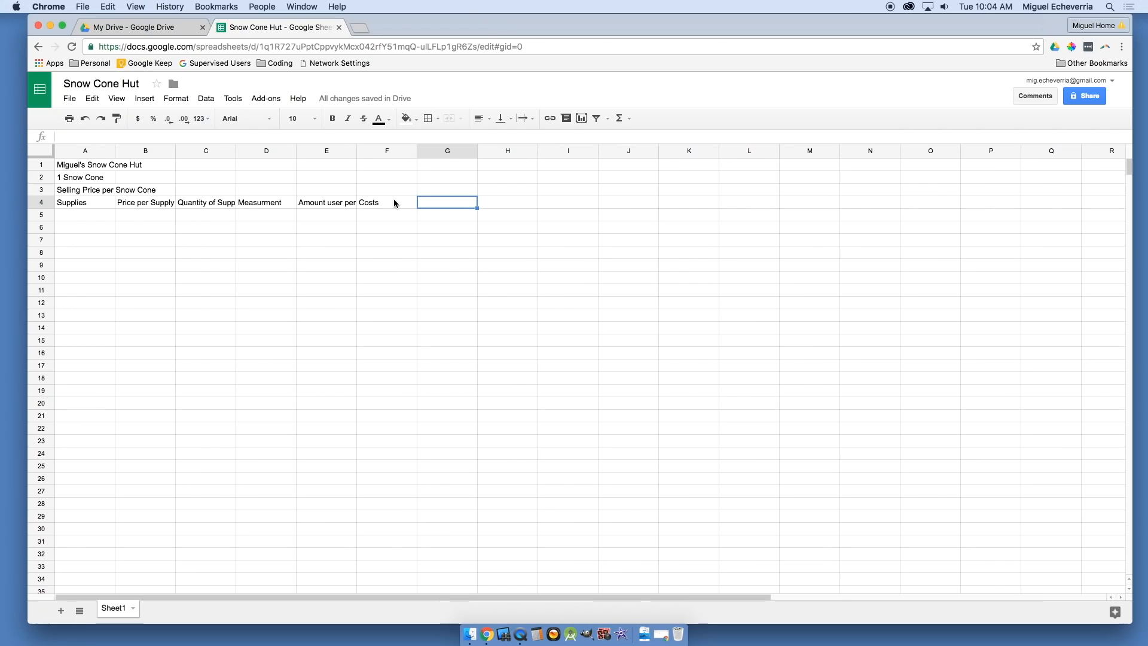
left_click(343, 351)
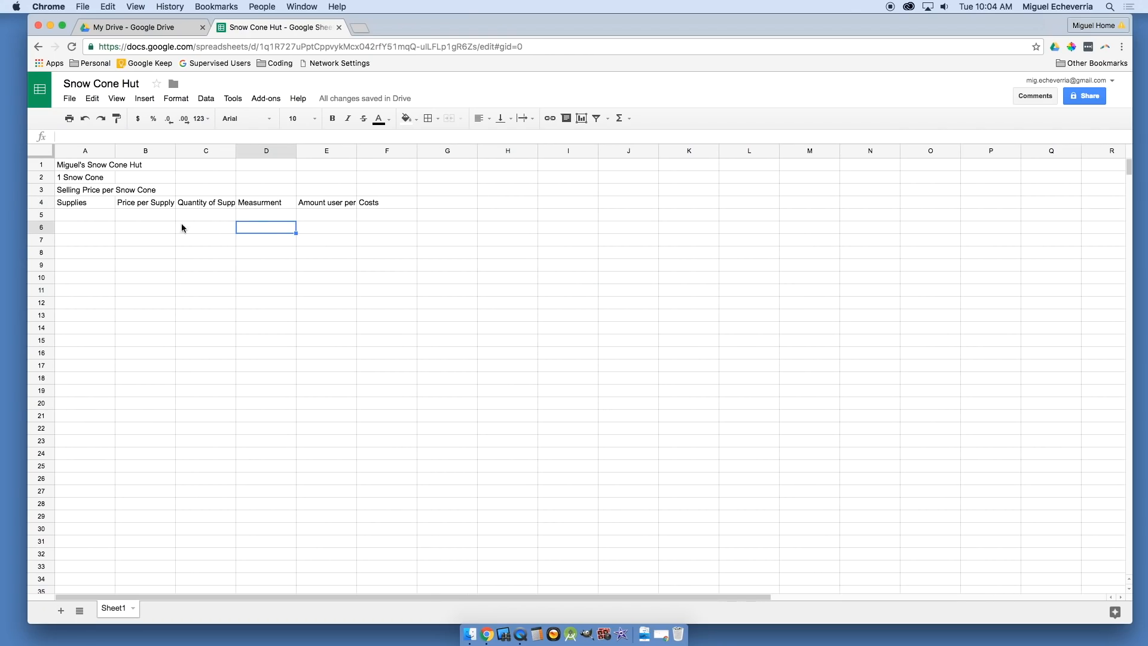
left_click(79, 241)
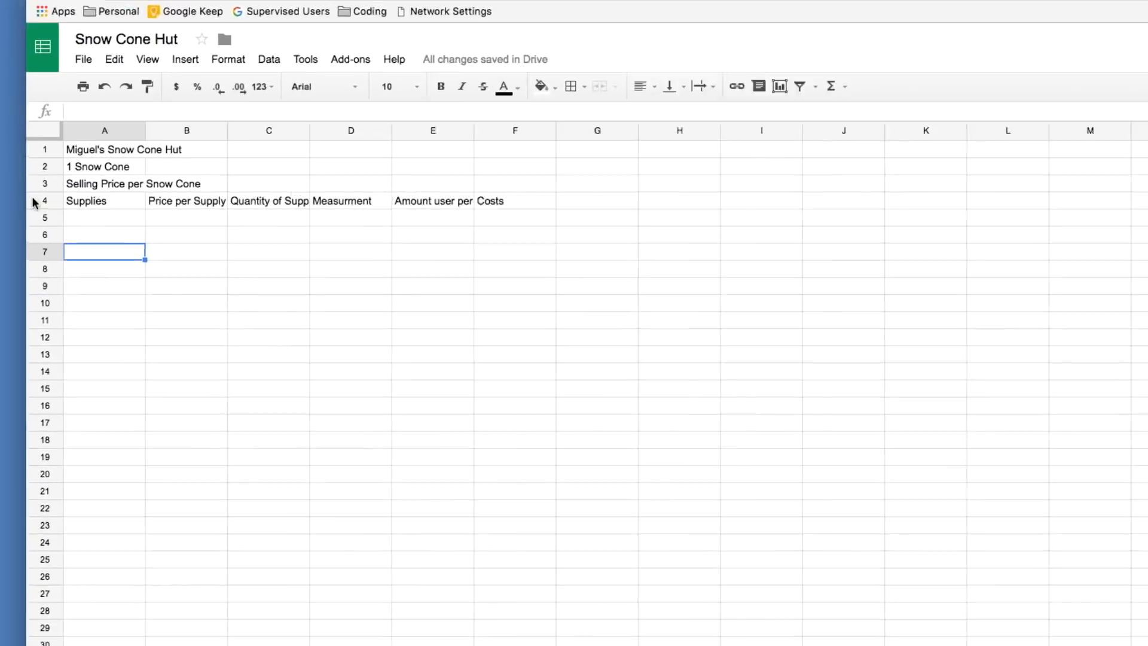
- List the first two supplies under the Supplies header: "Syrup" in cell A5 and "Cups" in cell A6
left_click(90, 216)
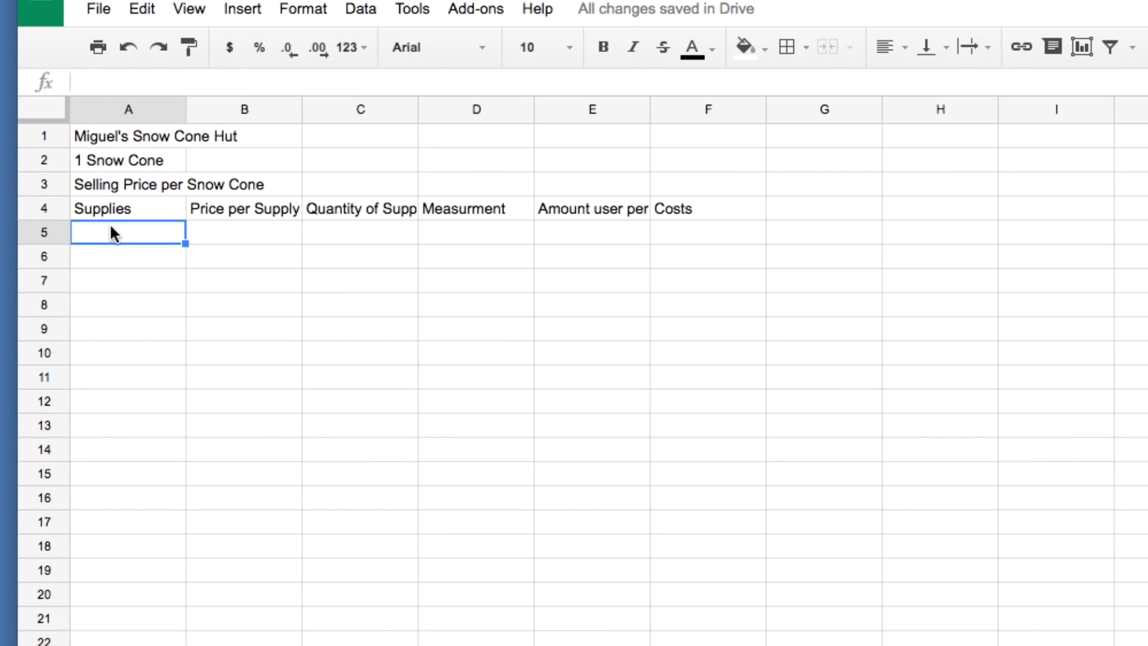
type("S")
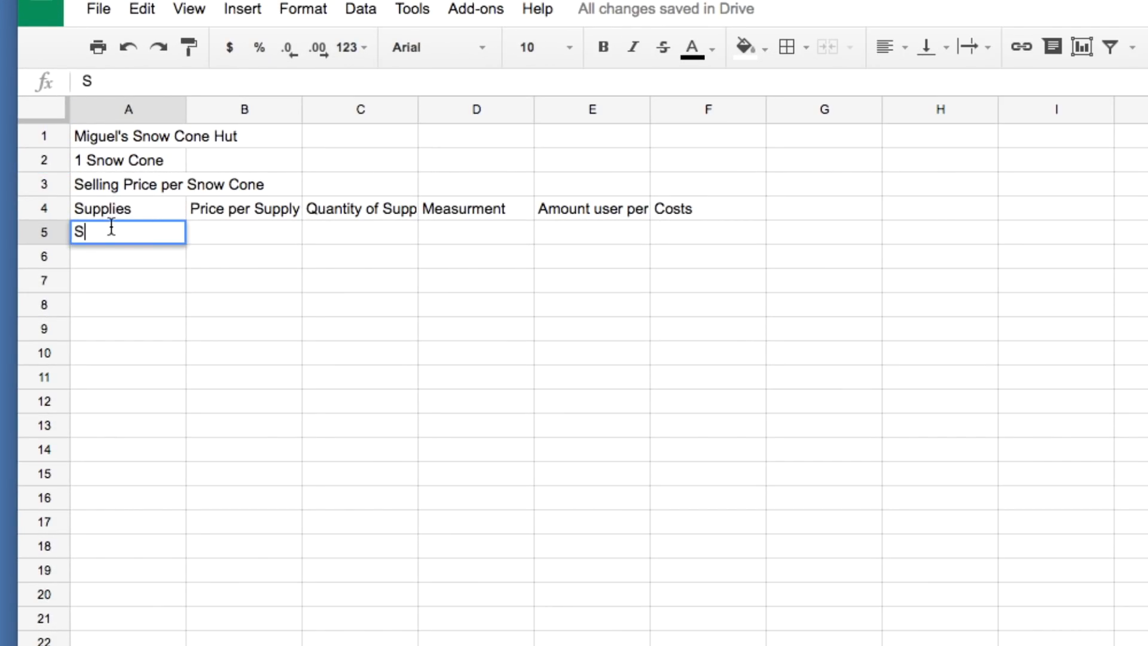
type("yrup")
key("Return")
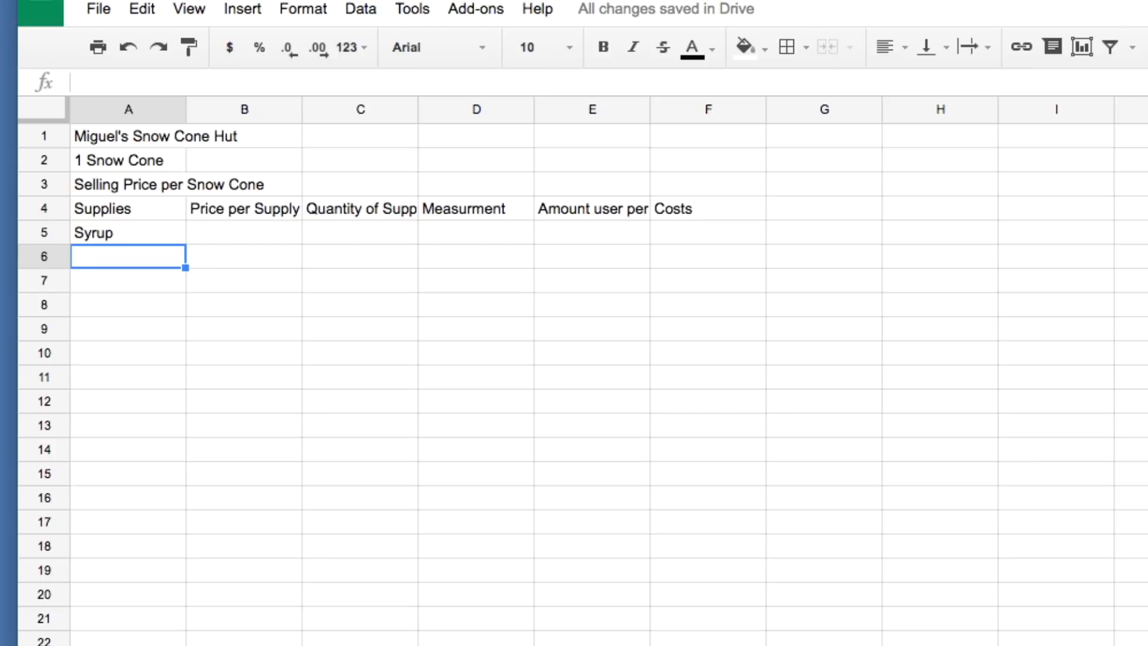
type("Cups")
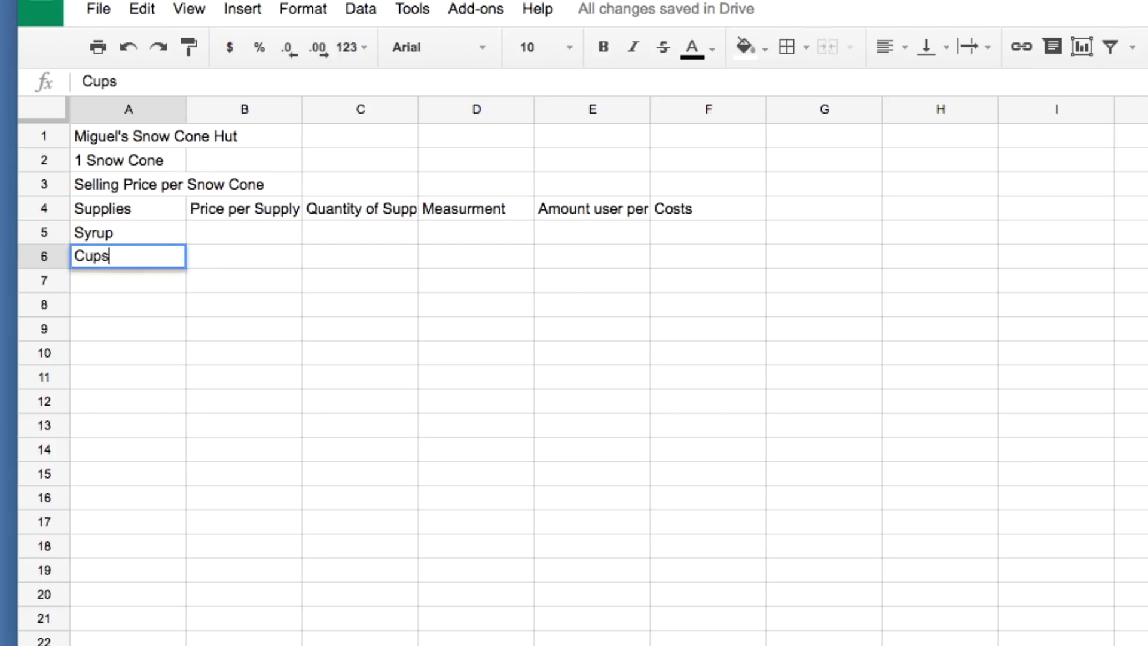
key("Return")
- Complete the supplies list with "Spoons" in cell A7, "Napkins" in cell A8 and "Ice" in cell A9
type("Sp")
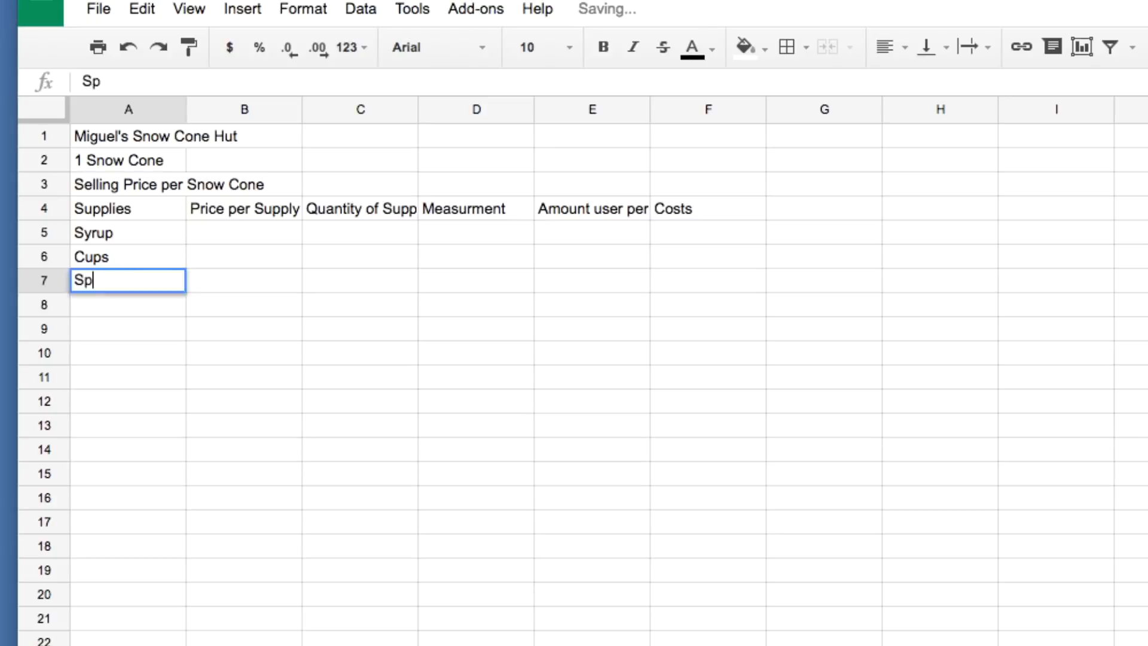
type("oons")
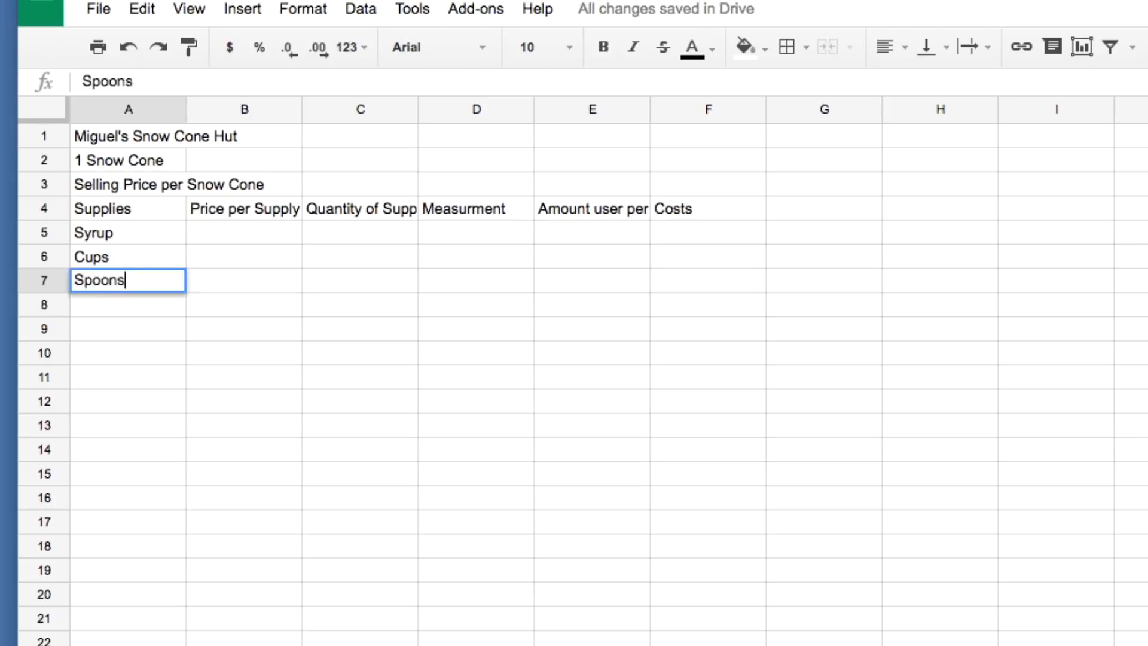
key("Return")
type("Na")
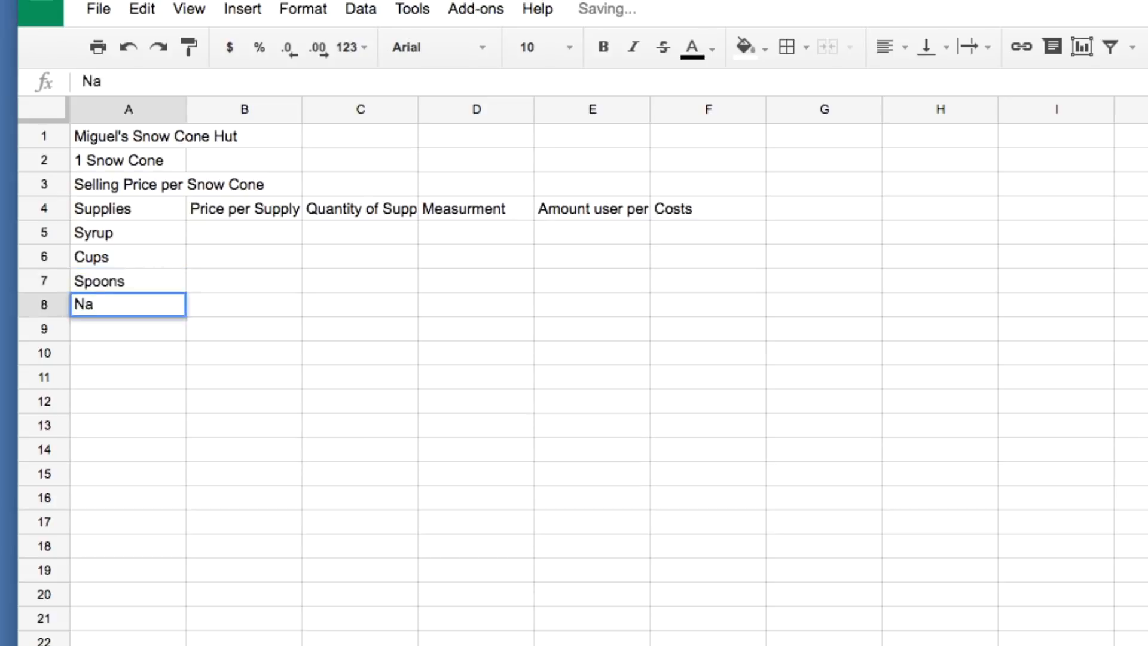
type("p")
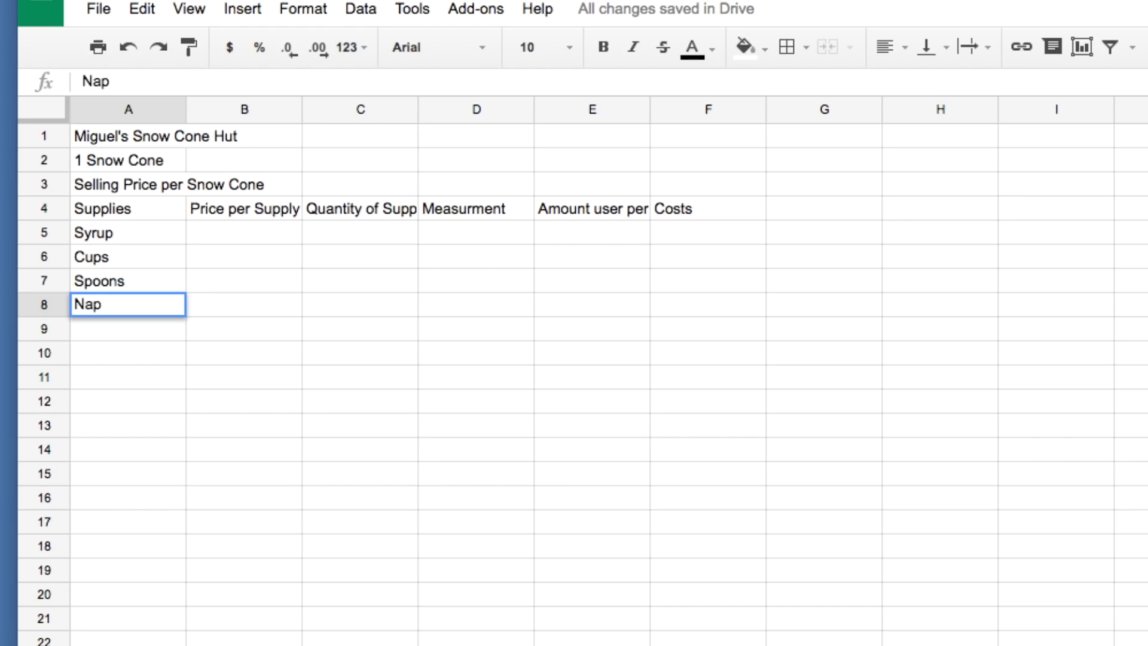
type("kins")
key("Return")
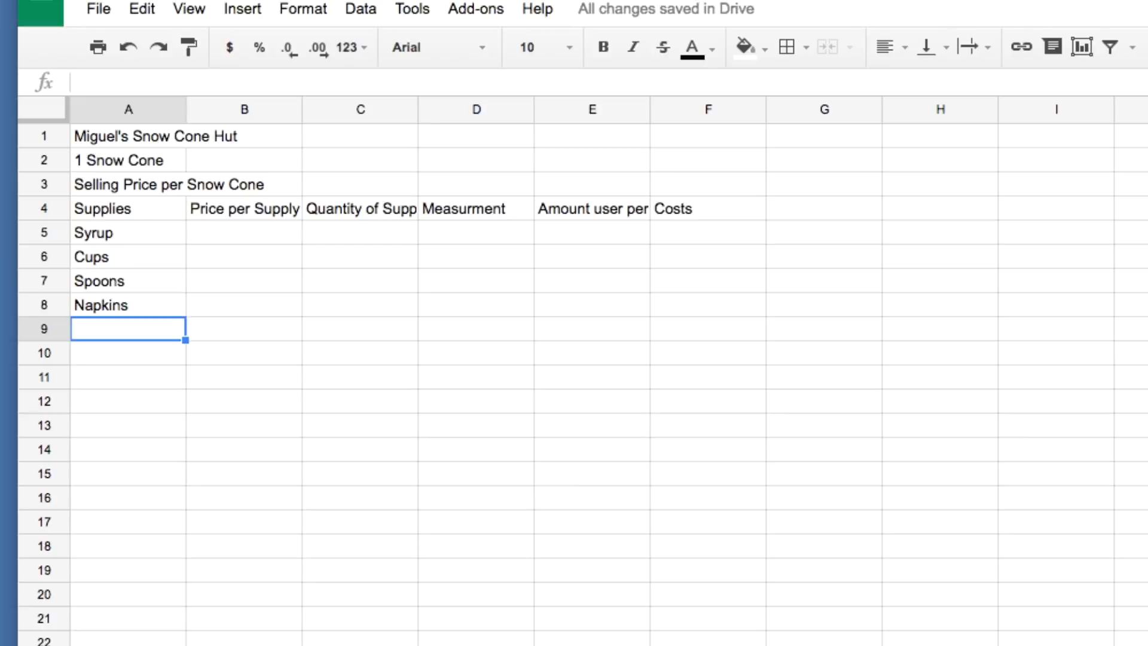
type("Ice")
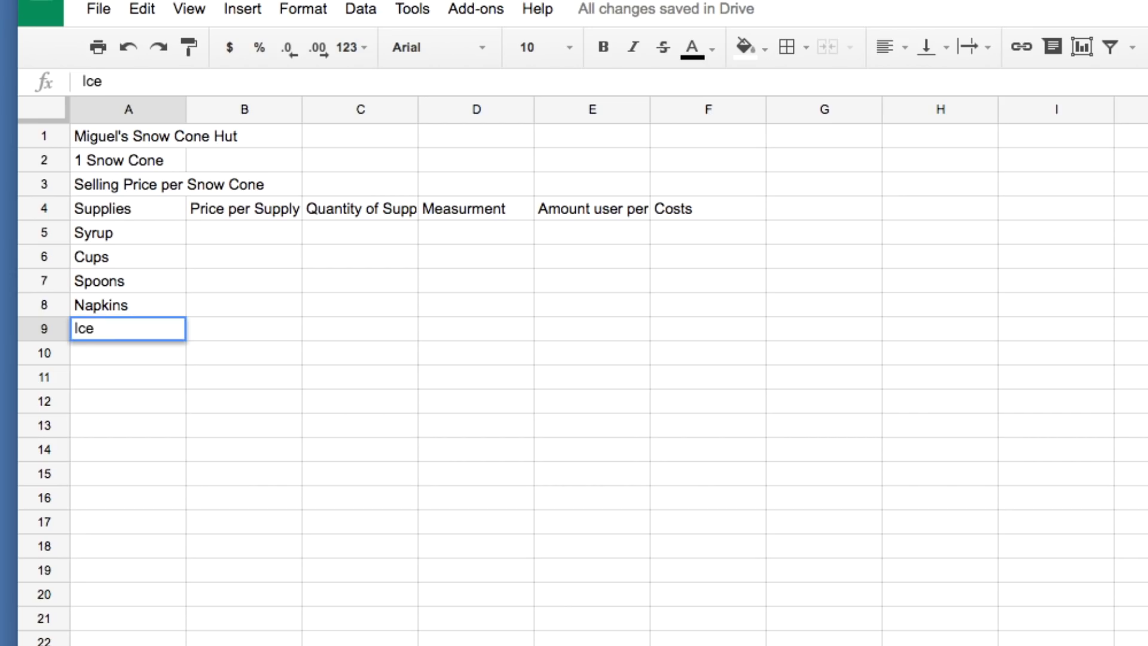
left_click(213, 239)
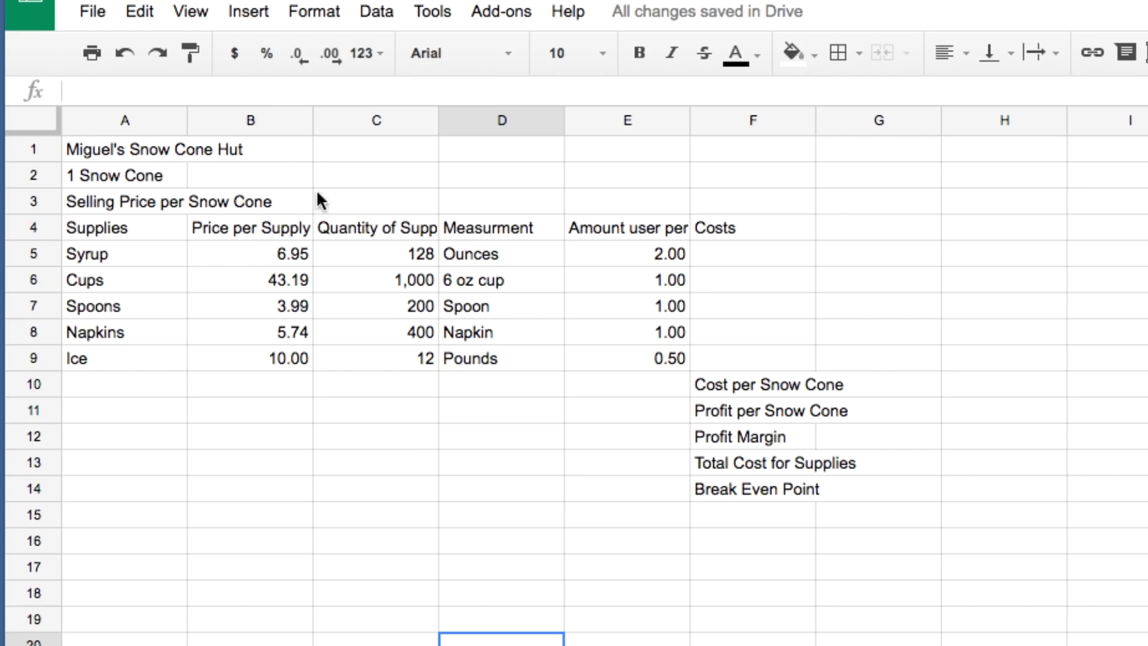
- Review the price of each supply in cells B5 to B9 and the quantity of ice in cell C9
left_click(293, 257)
left_click(282, 287)
left_click(281, 307)
left_click(277, 333)
left_click(273, 358)
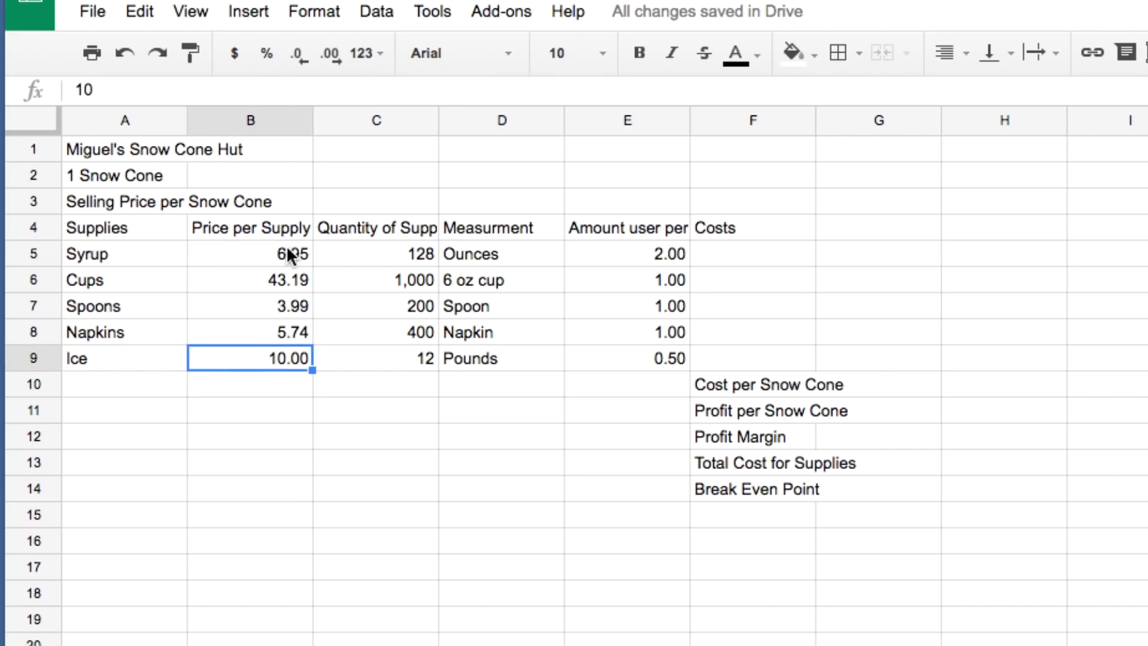
left_click(425, 353)
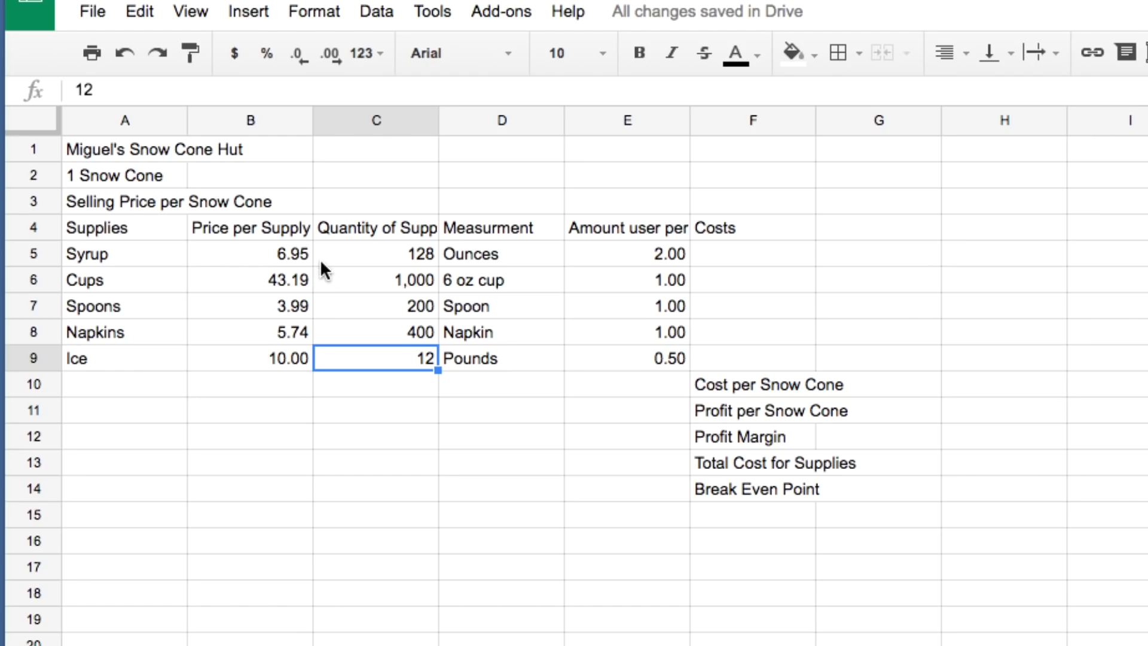
left_click(341, 470)
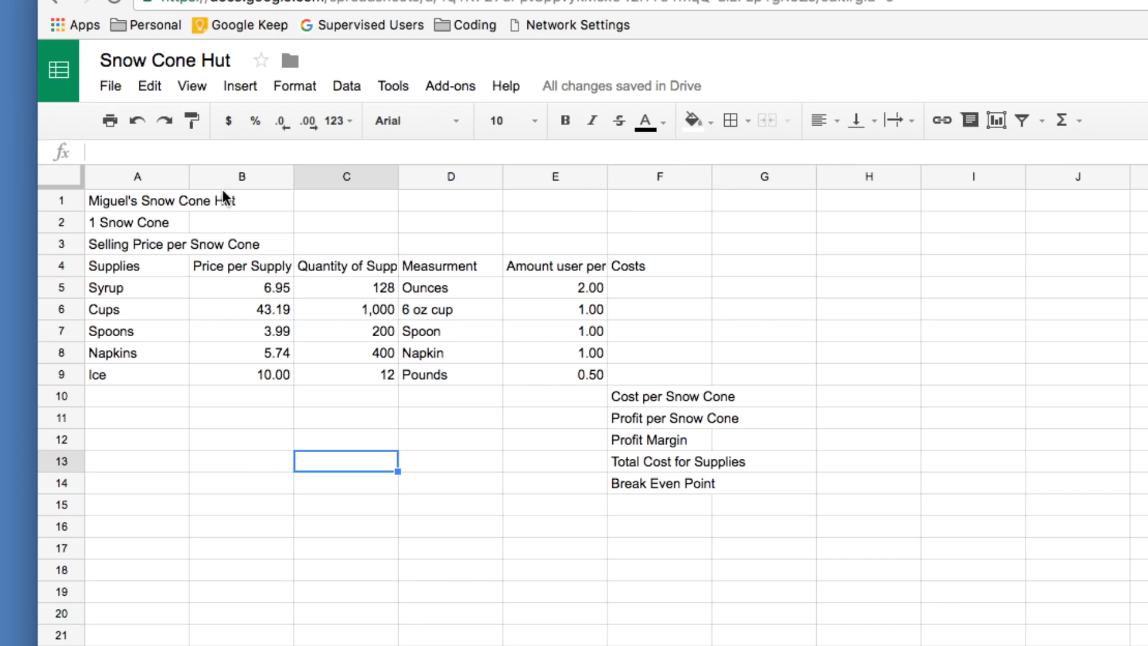
- Insert a blank column before the Supplies column and narrow it to a slim margin
left_click(95, 177)
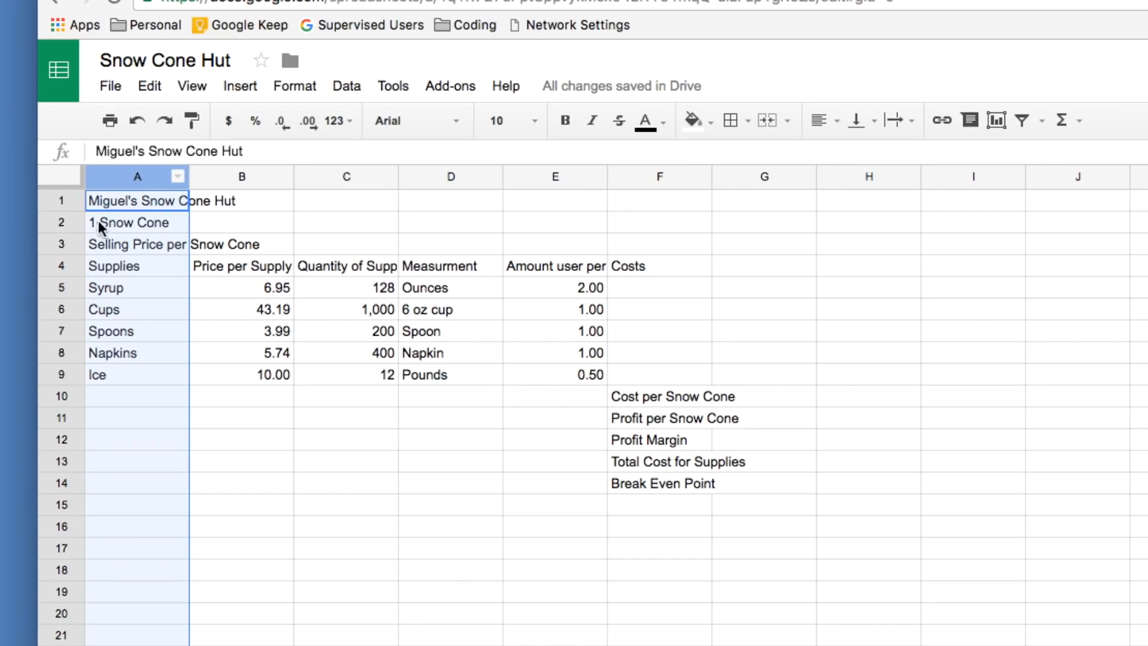
left_click(266, 267)
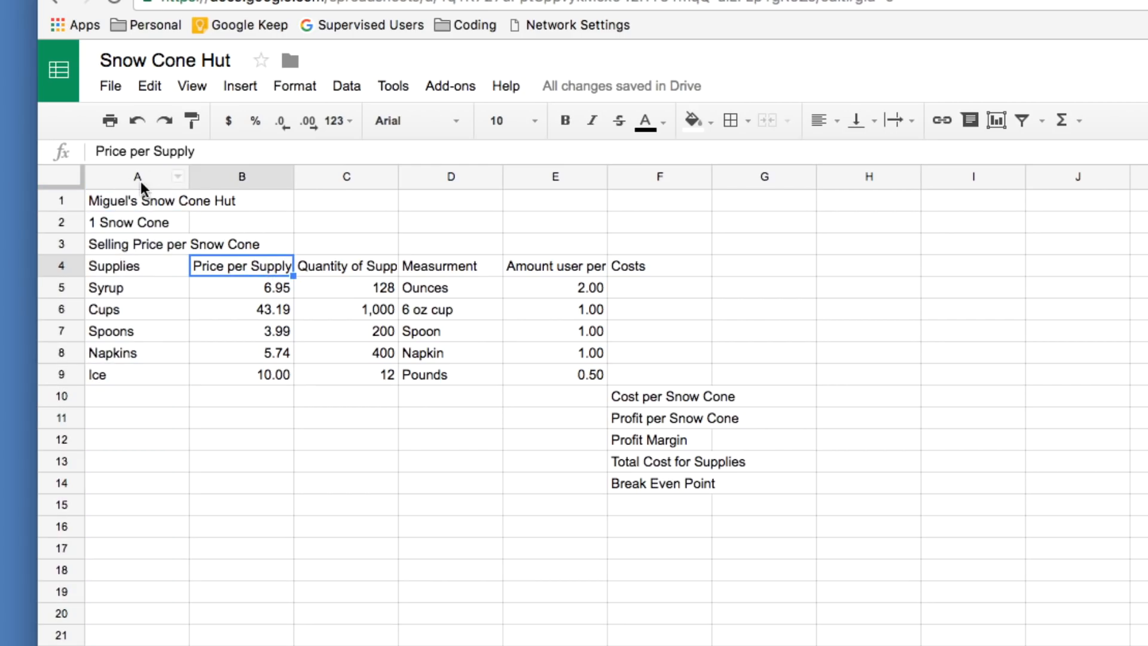
right_click(110, 177)
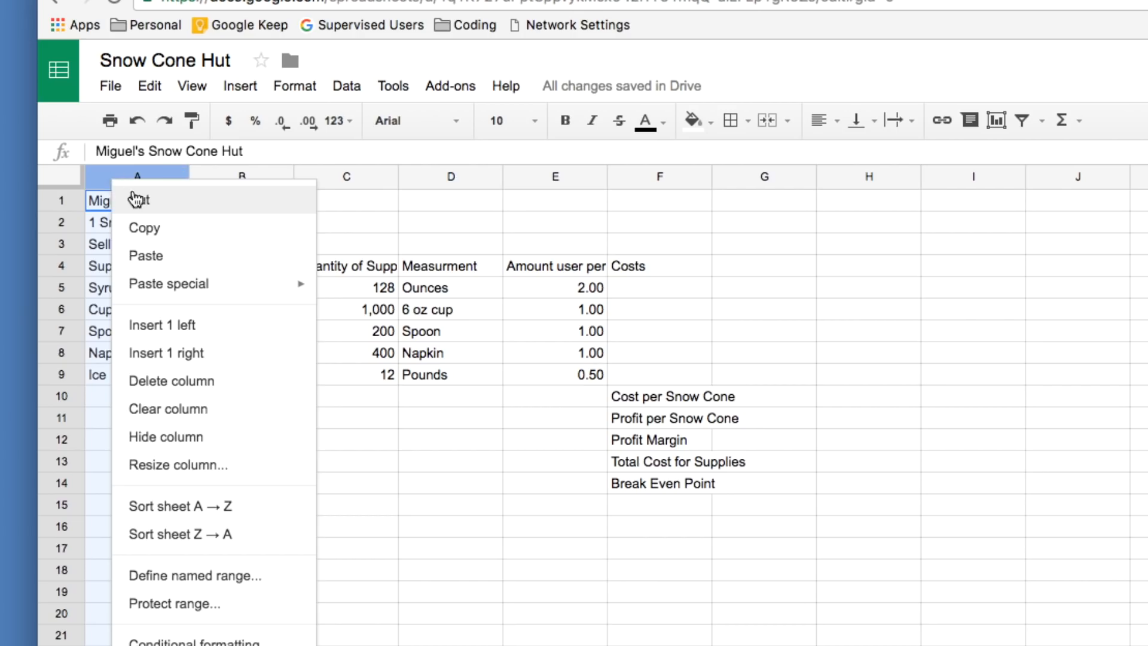
left_click(121, 180)
right_click(121, 179)
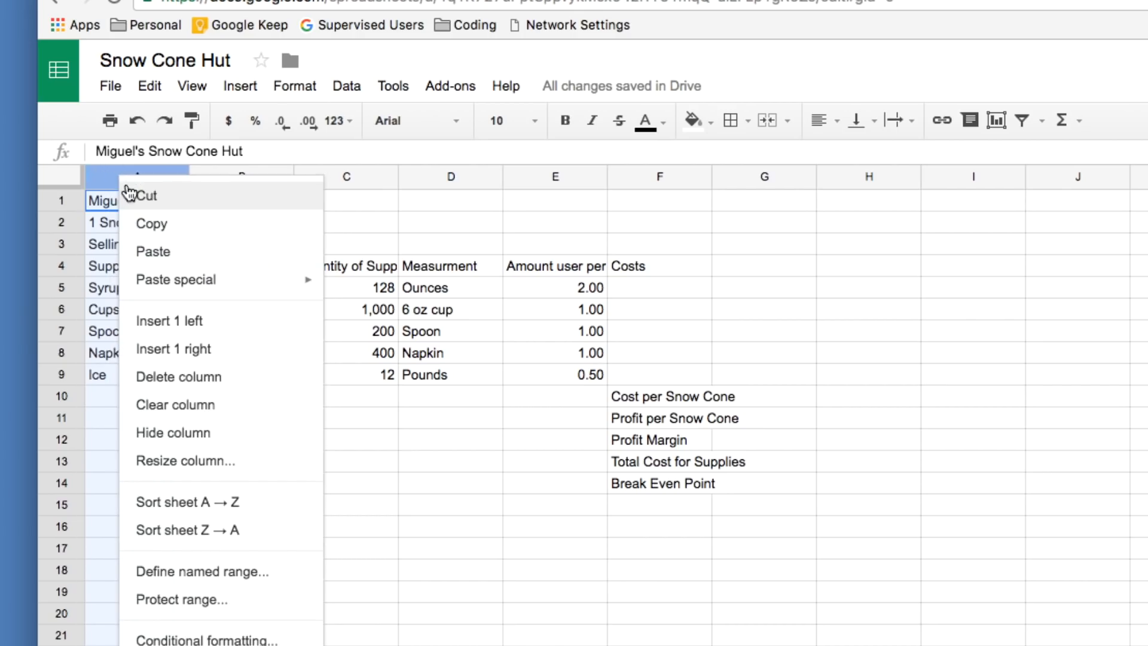
left_click(164, 321)
left_click_drag(185, 179, 108, 182)
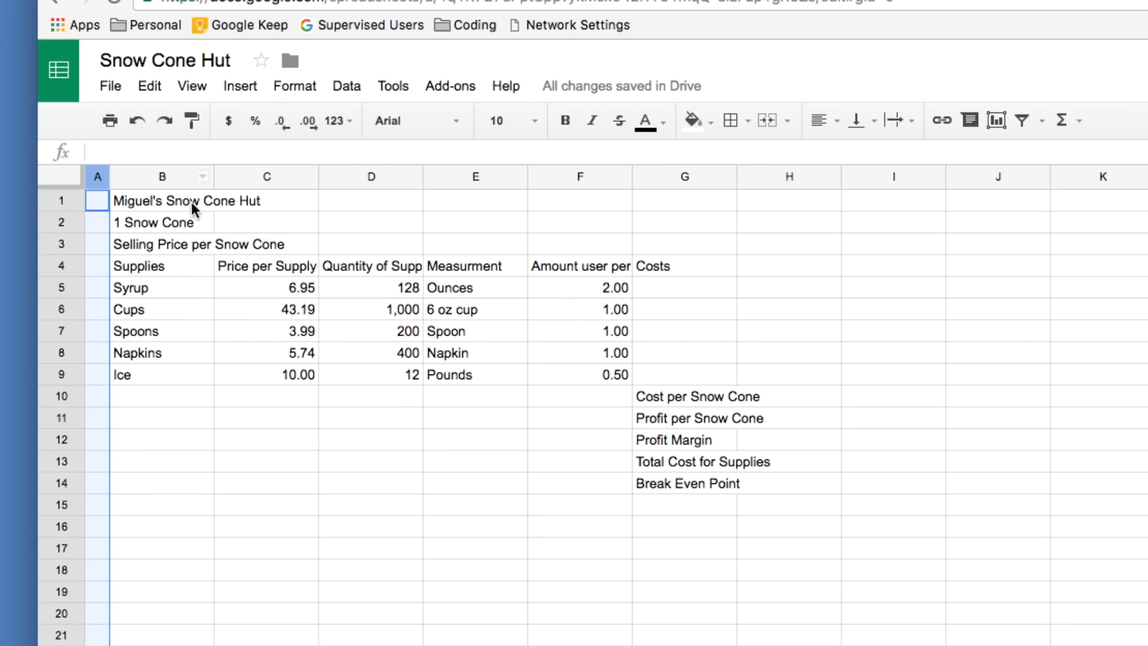
left_click(132, 203)
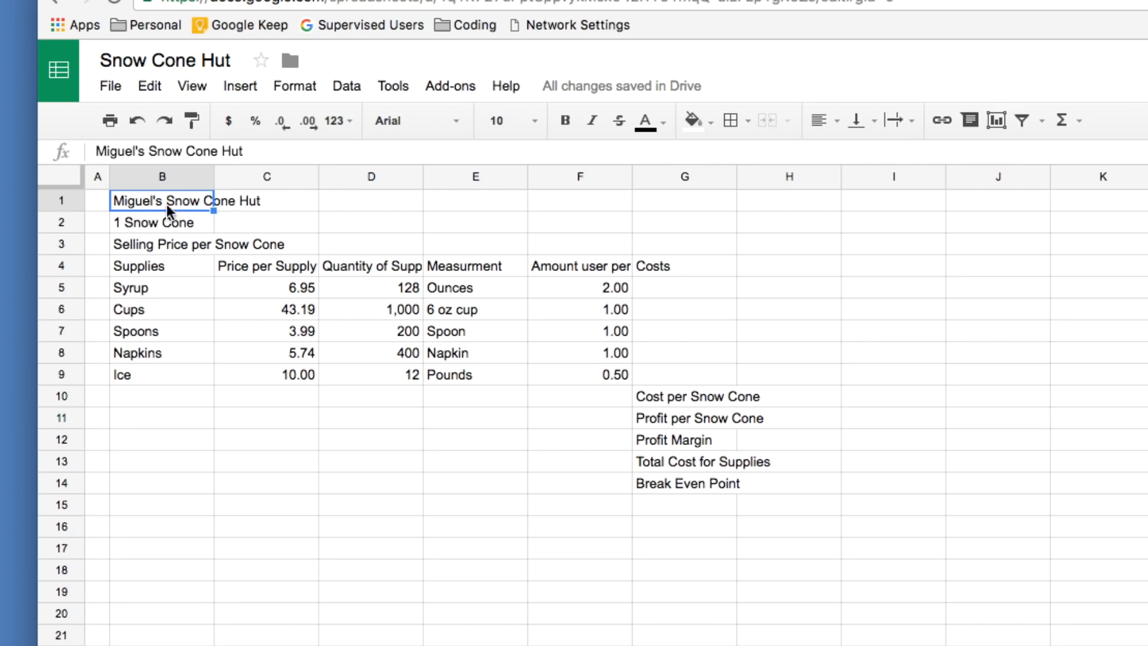
left_click_drag(153, 197, 236, 196)
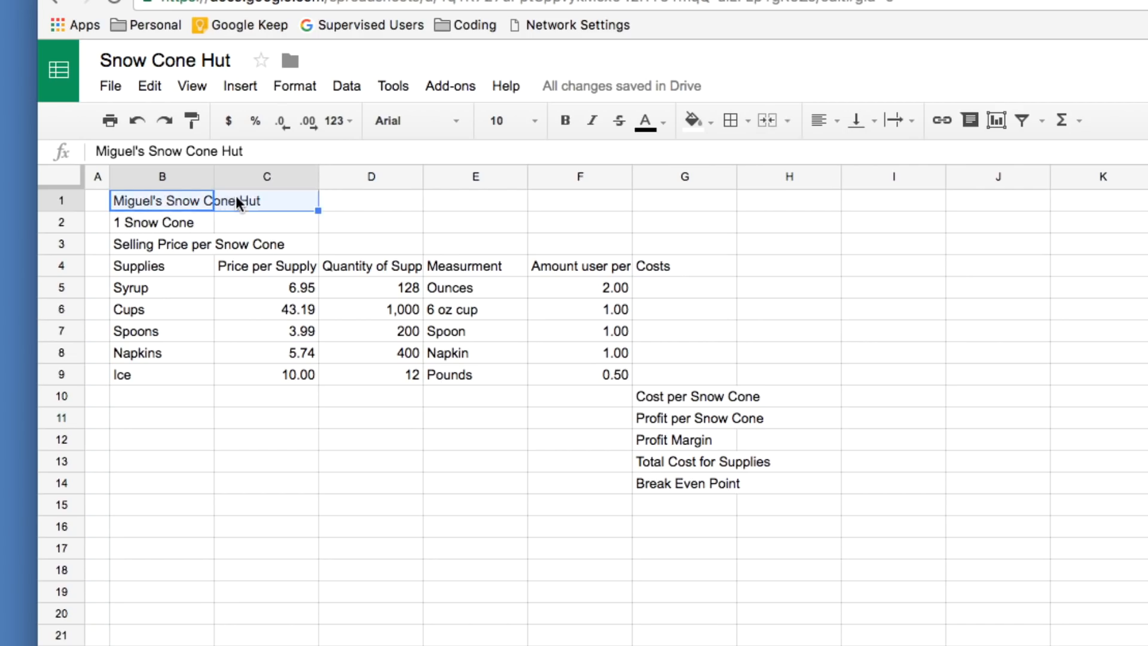
left_click(236, 230)
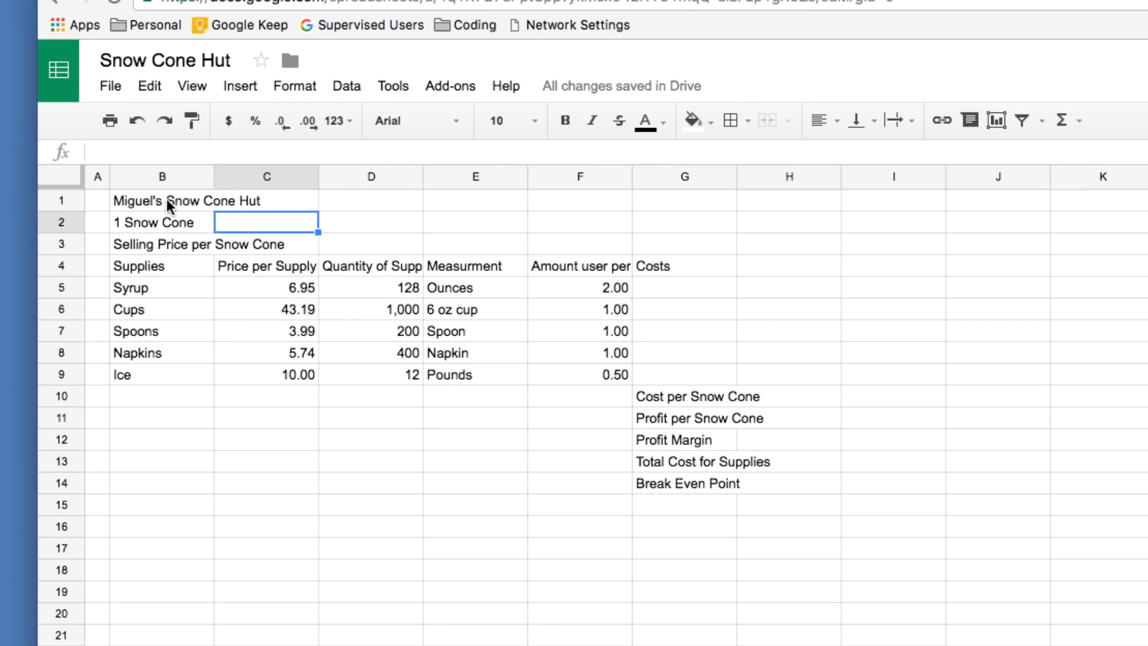
left_click(164, 202)
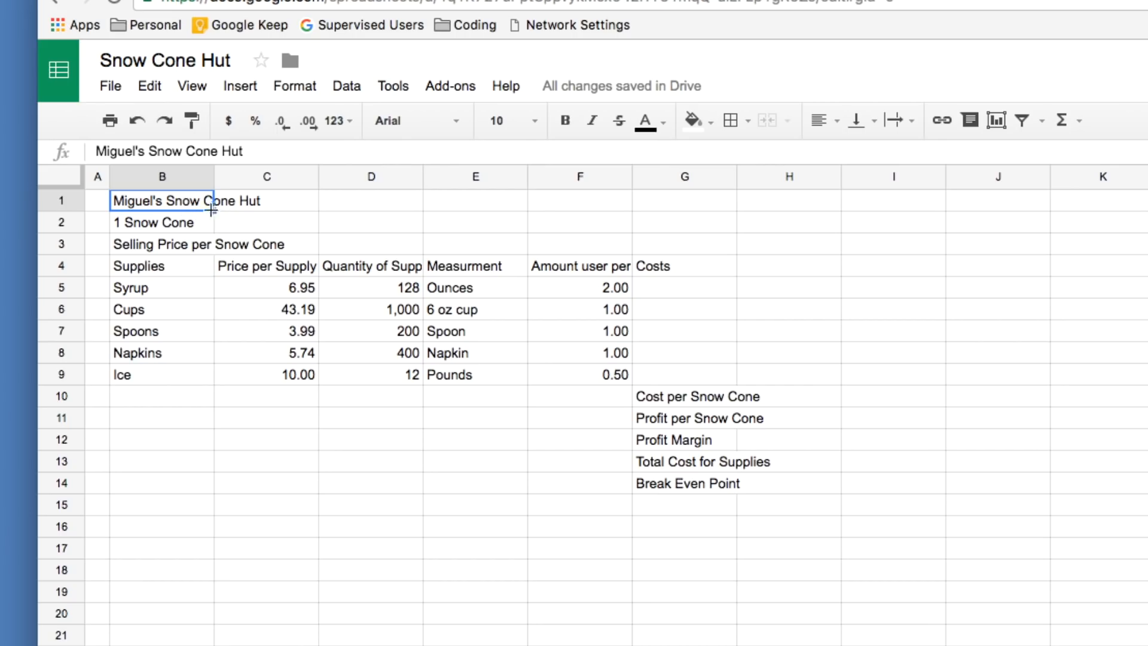
left_click_drag(213, 210, 318, 203)
key("ctrl+z")
left_click(203, 214)
left_click(186, 203)
- Merge the title row's cells B1 to H1 horizontally
left_click_drag(182, 198, 785, 206)
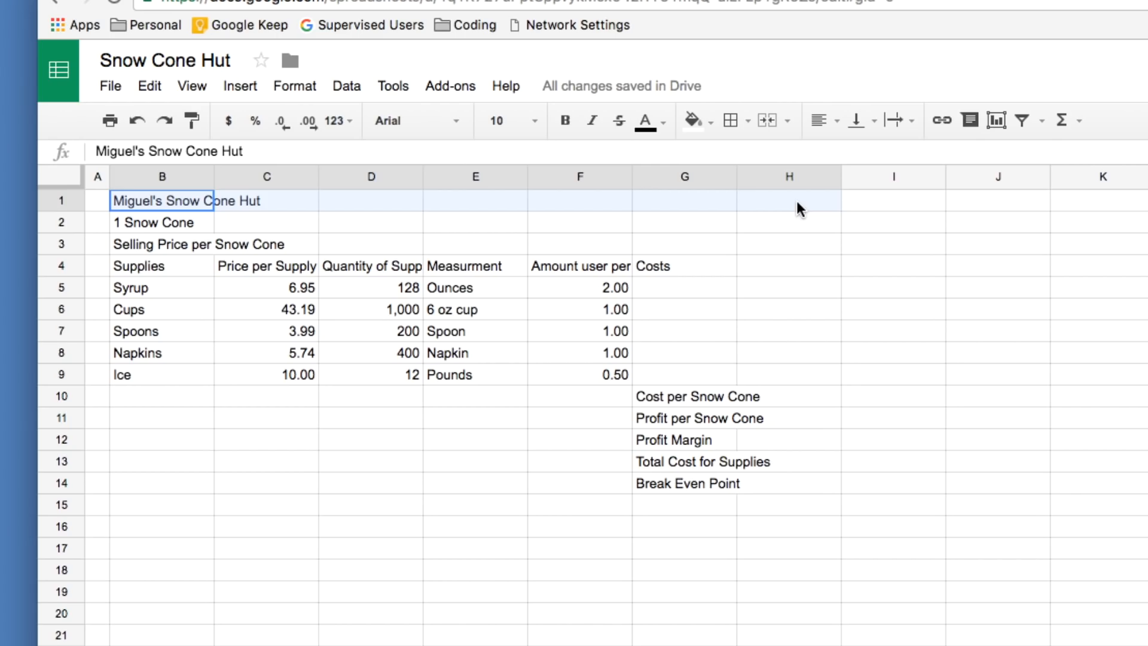
left_click_drag(797, 201, 796, 202)
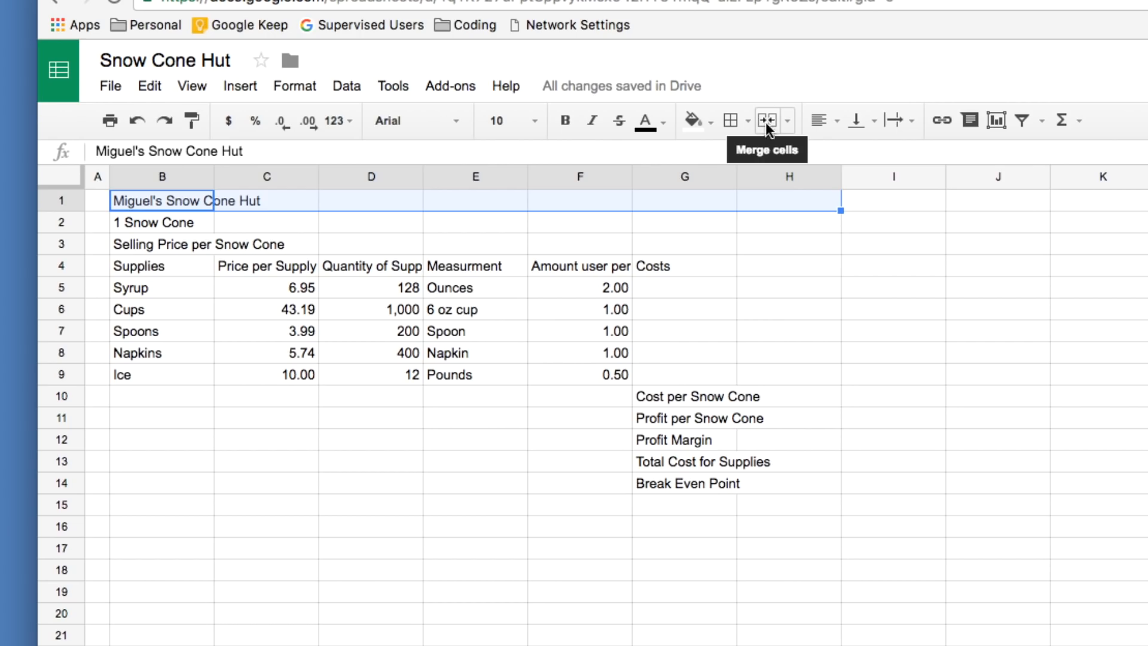
left_click(787, 121)
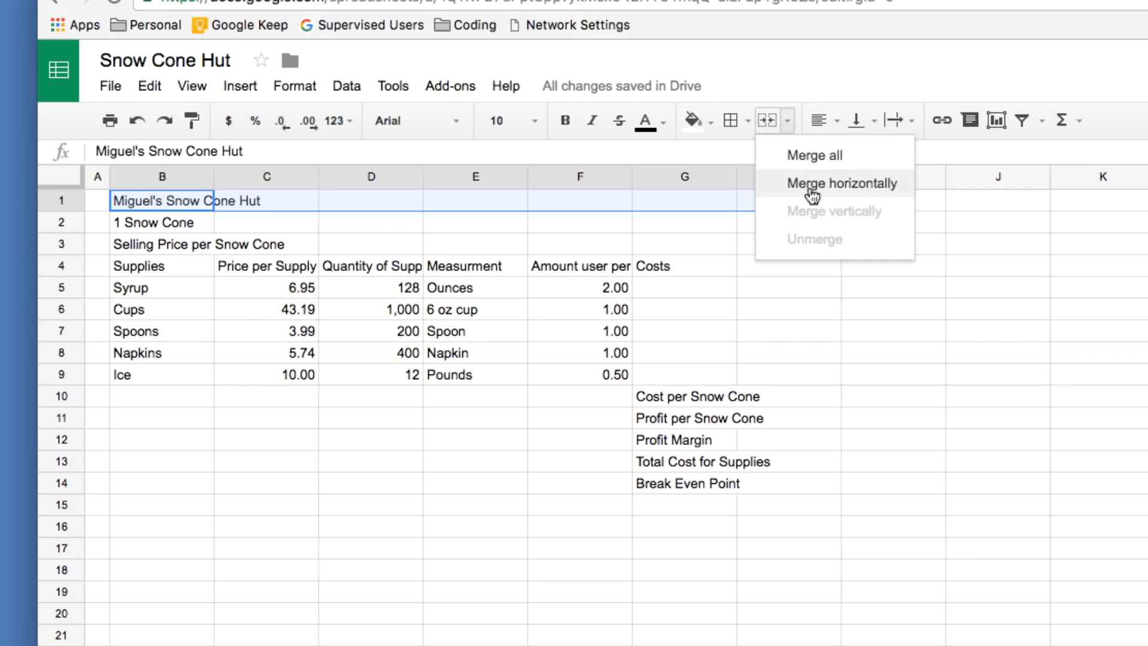
left_click(844, 190)
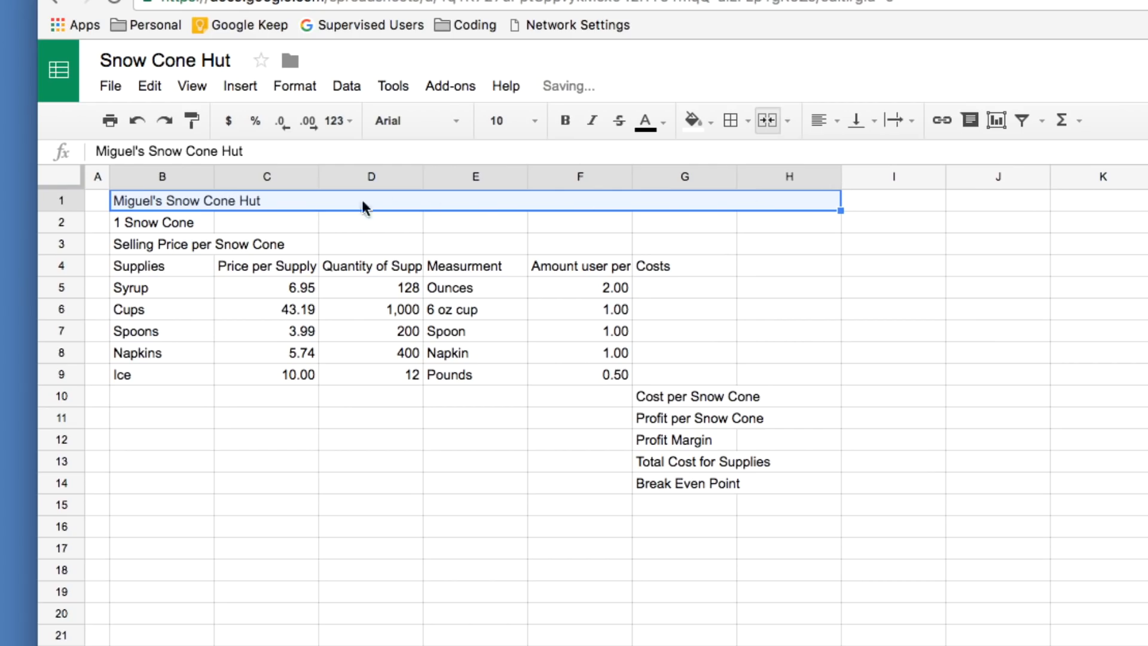
- Merge cells B2 to H2 in the "1 Snow Cone" row
left_click_drag(138, 220, 228, 222)
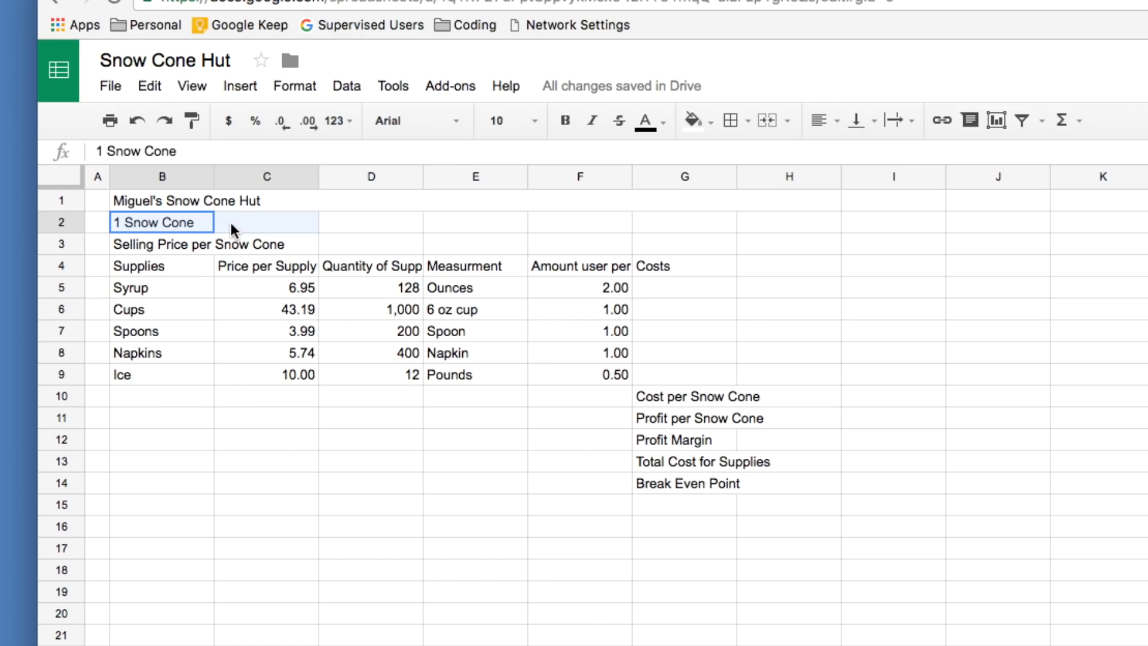
left_click_drag(231, 223, 756, 224)
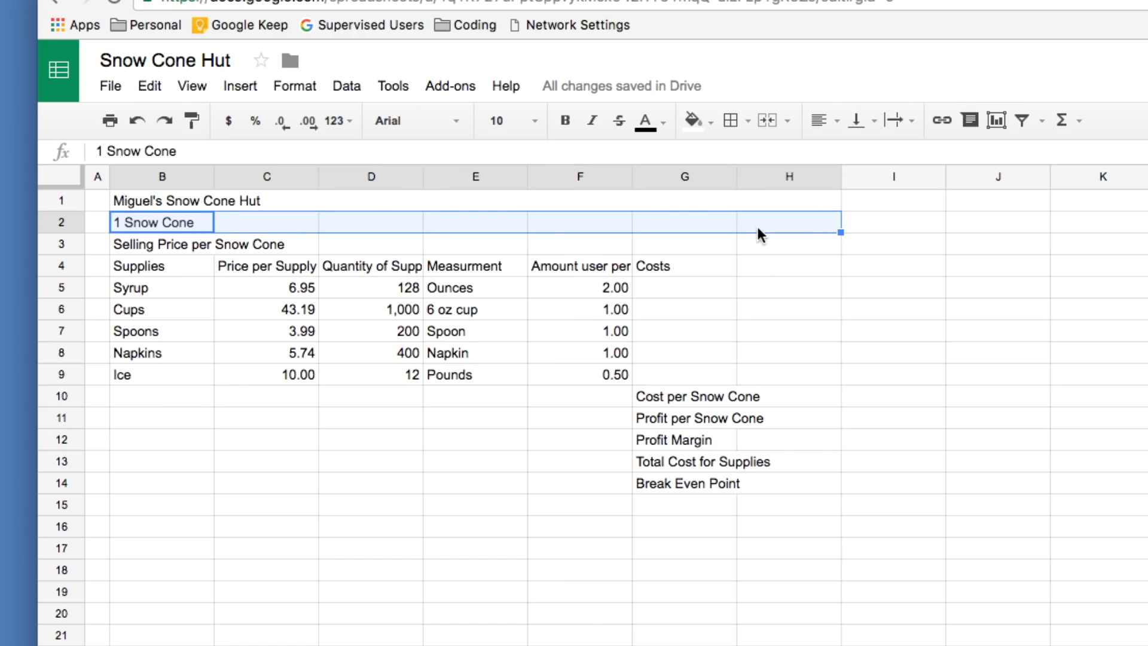
left_click(771, 121)
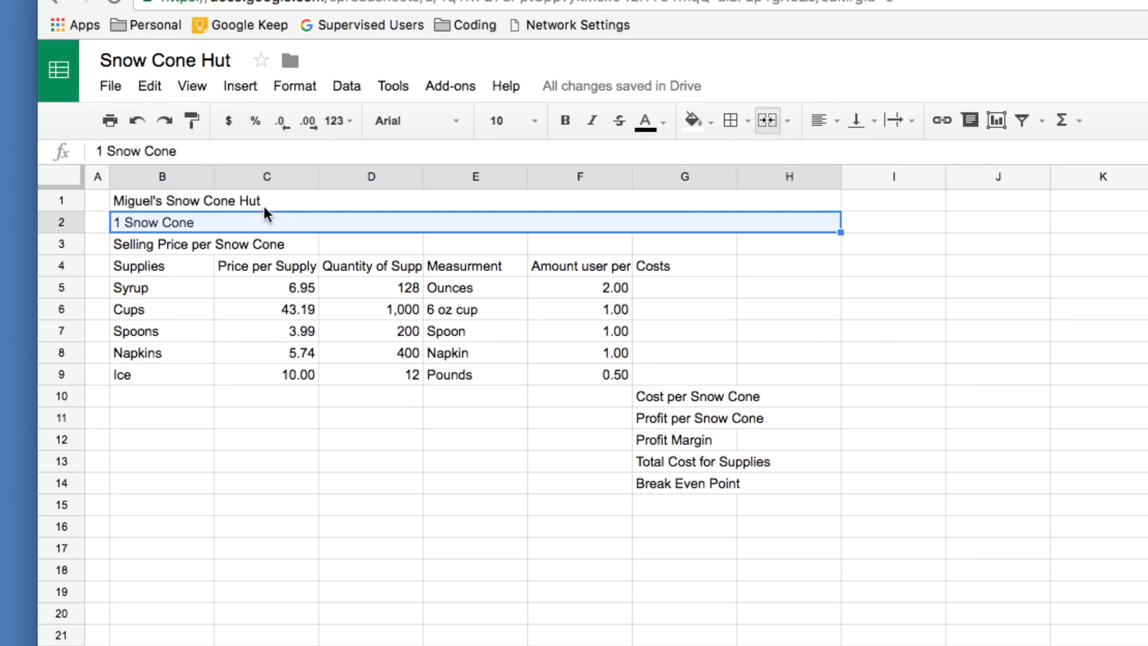
left_click(293, 200)
left_click(279, 219)
left_click(286, 200)
left_click(284, 222)
left_click(285, 204)
left_click(284, 219)
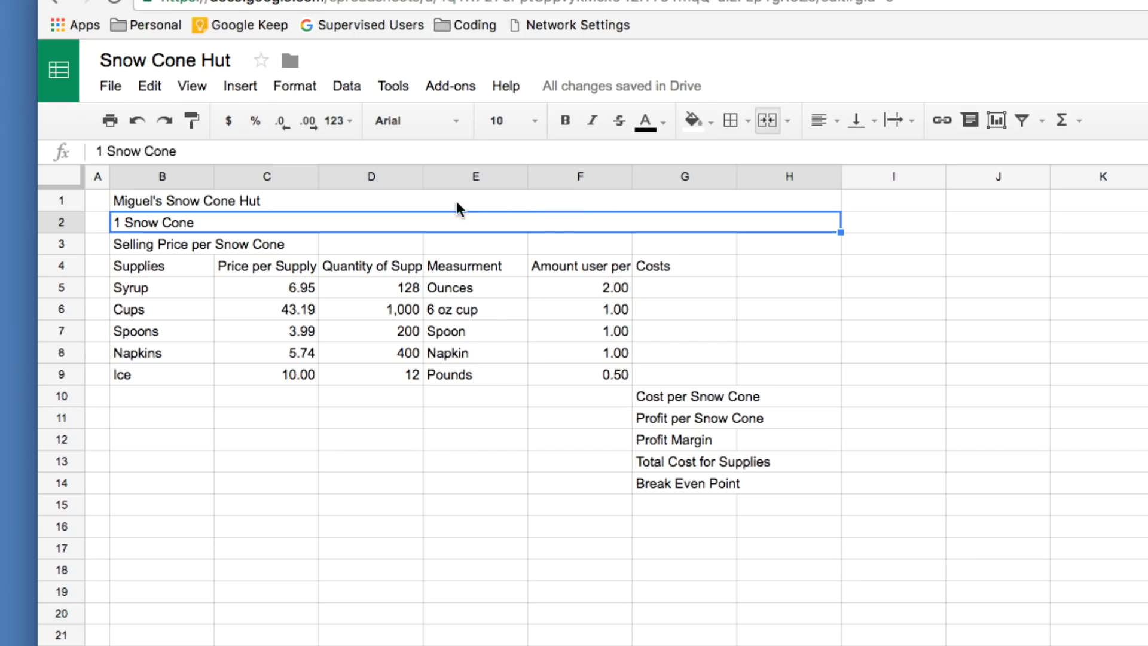
- Center the sheet title in merged row 1 horizontally and align it vertically to the middle
left_click(386, 204)
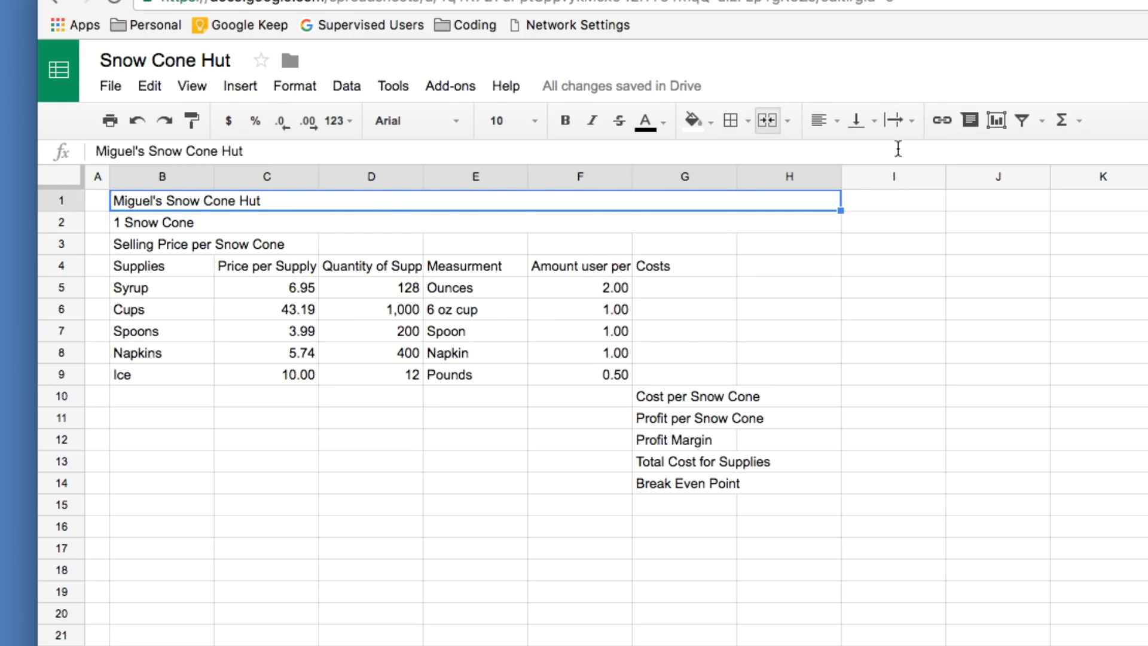
left_click(837, 123)
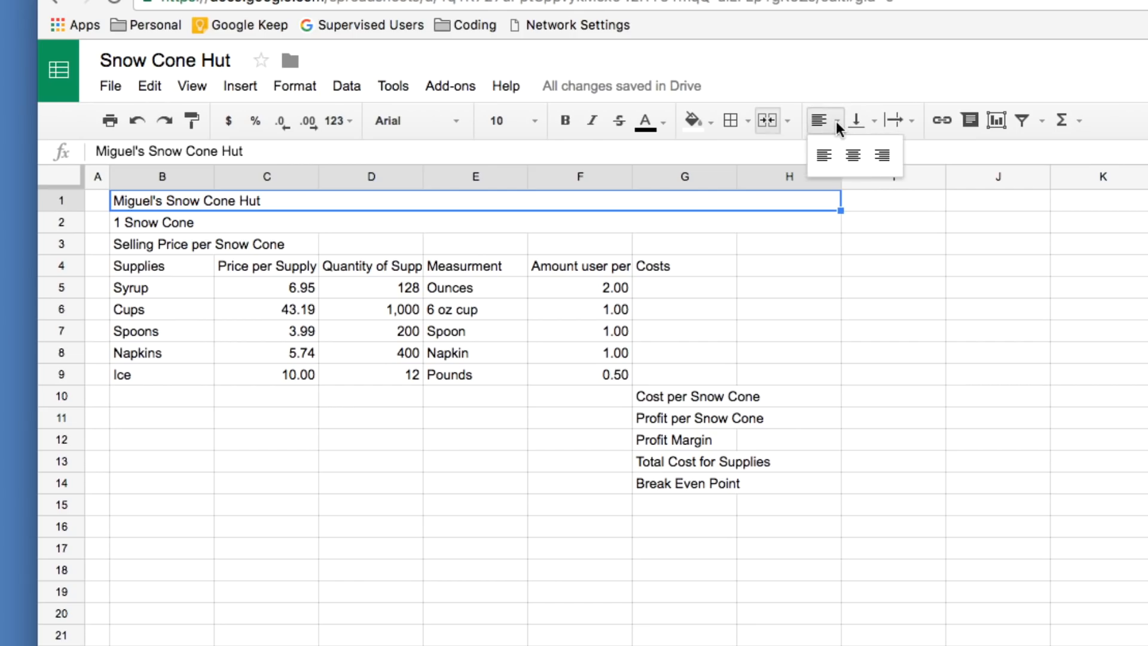
left_click(853, 157)
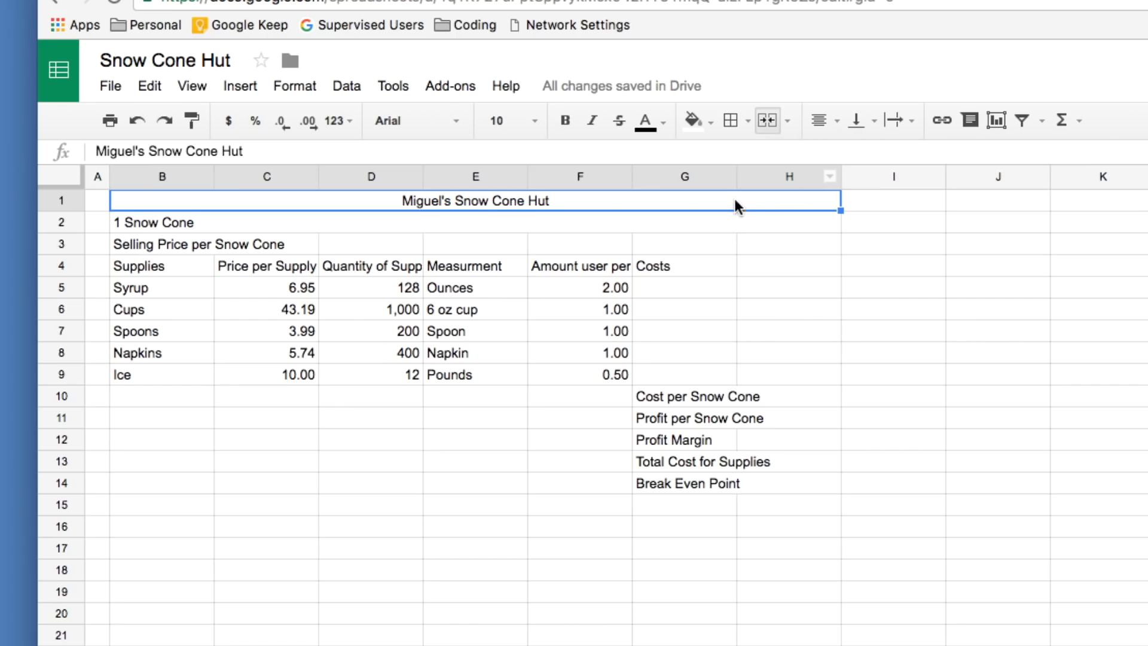
left_click(872, 123)
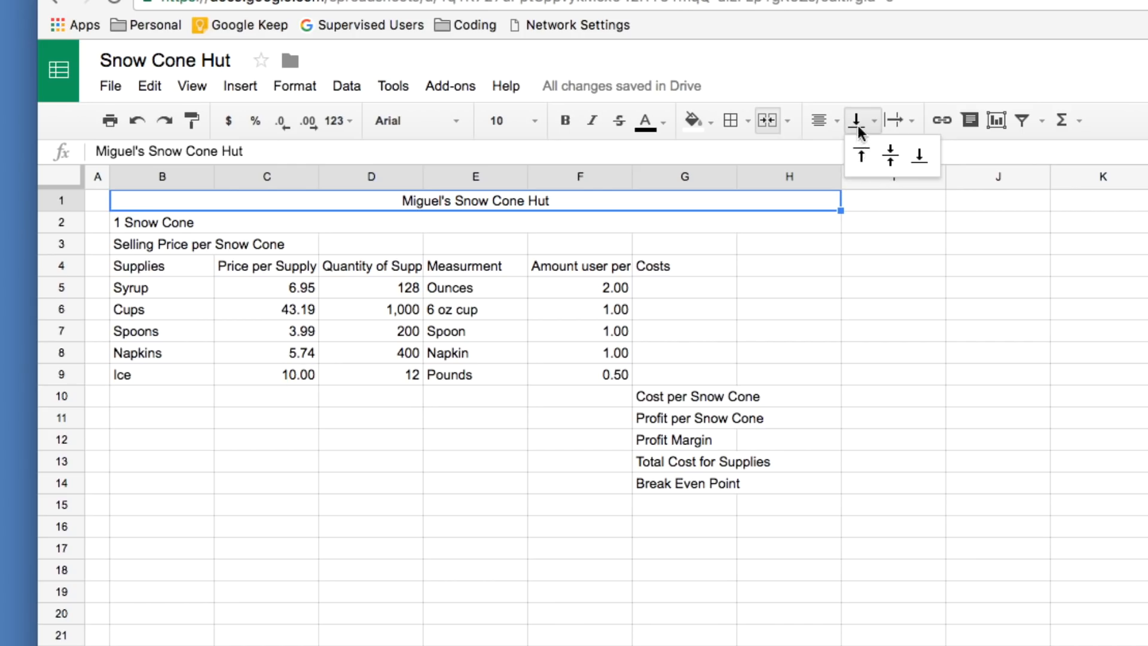
left_click(893, 159)
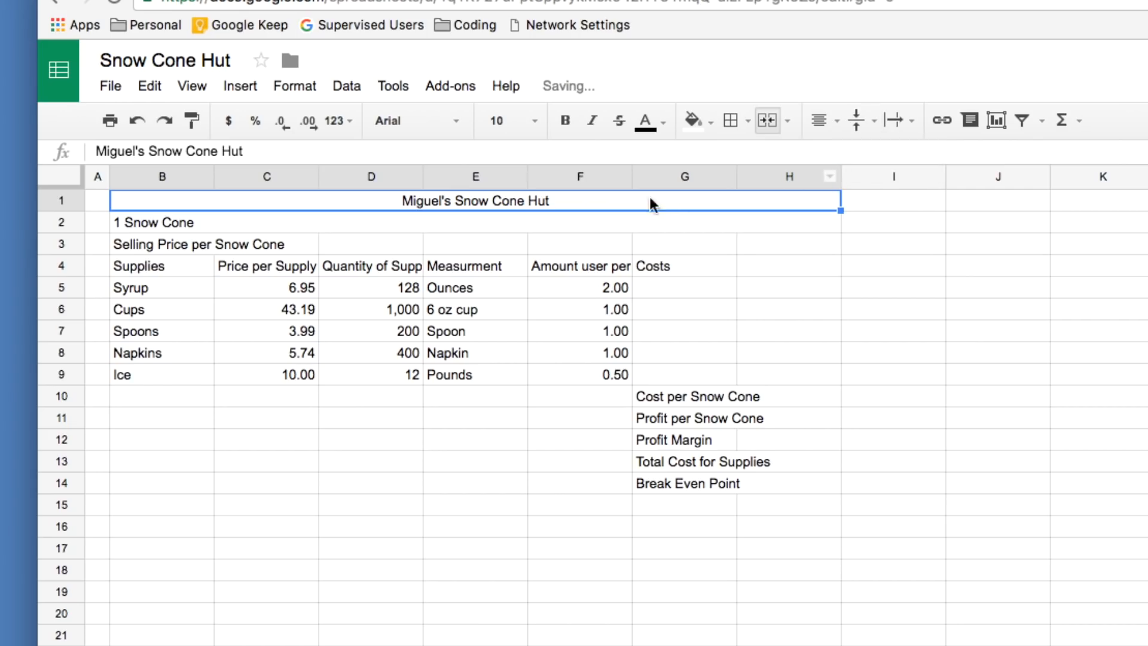
- Align the merged "1 Snow Cone" cell vertically to the middle and make rows 1 and 2 taller
left_click(639, 219)
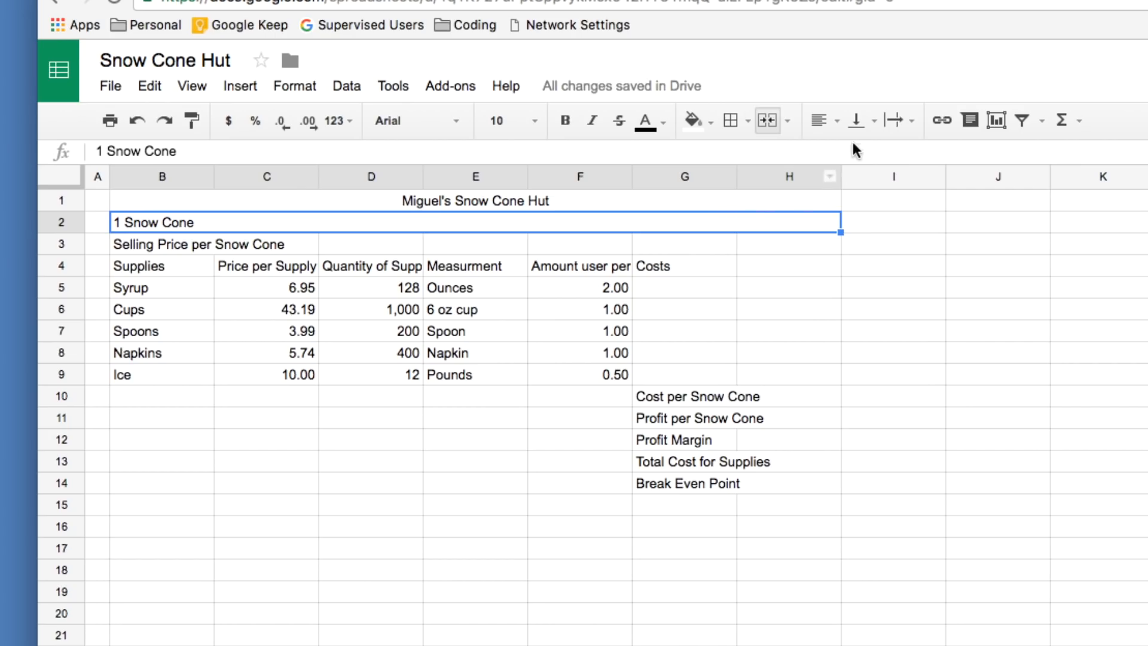
left_click(868, 122)
left_click(890, 159)
left_click(153, 201)
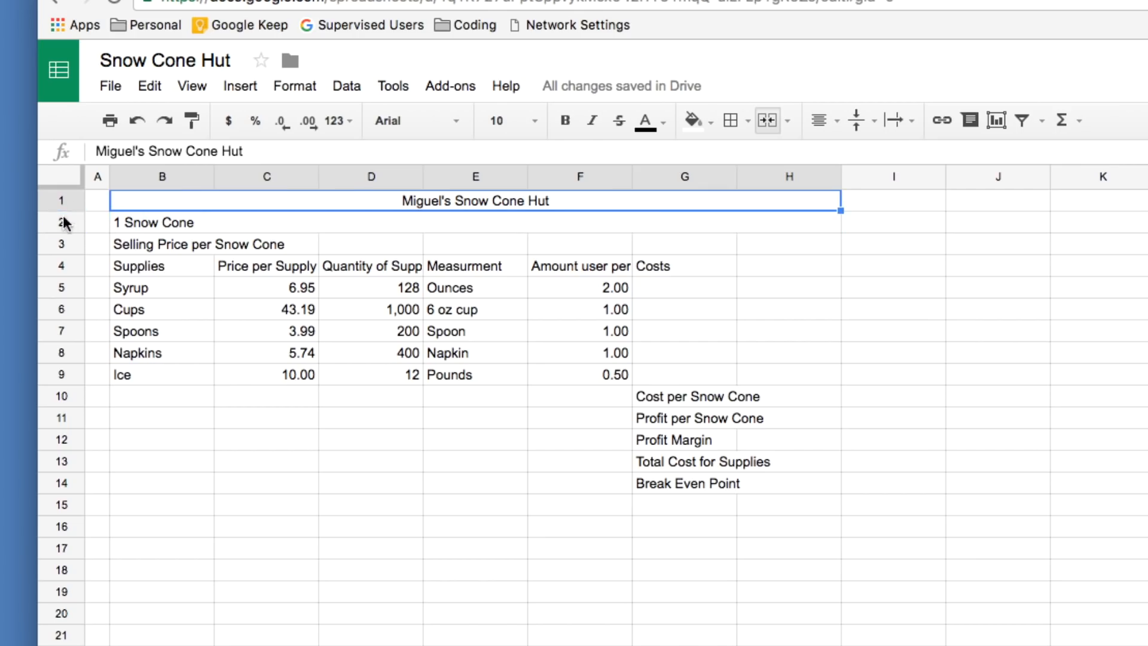
left_click_drag(68, 210, 64, 261)
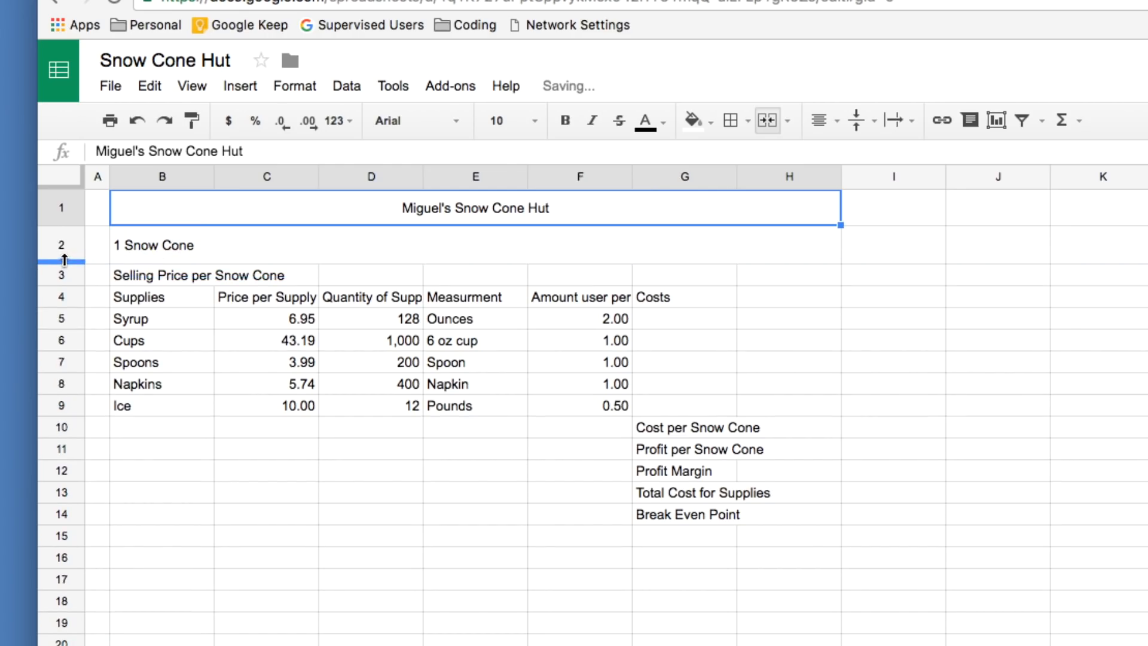
- Center the "1 Snow Cone" text horizontally in its merged cell
left_click(158, 248)
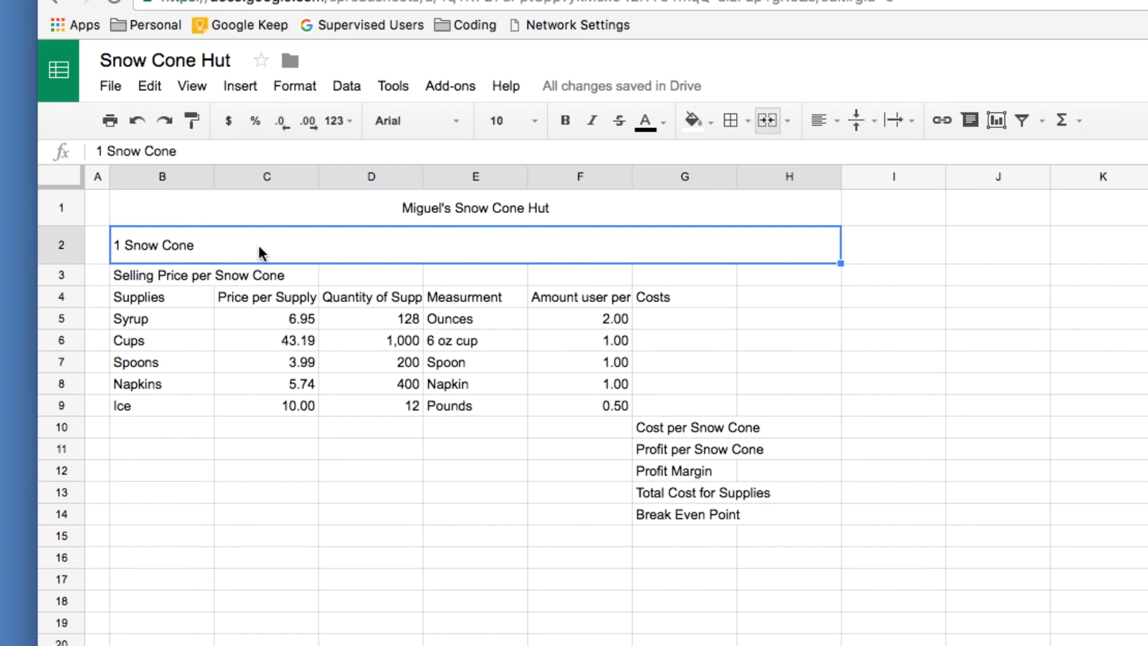
scroll(230, 251, "down", 1)
scroll(235, 245, "up", 3)
left_click(836, 122)
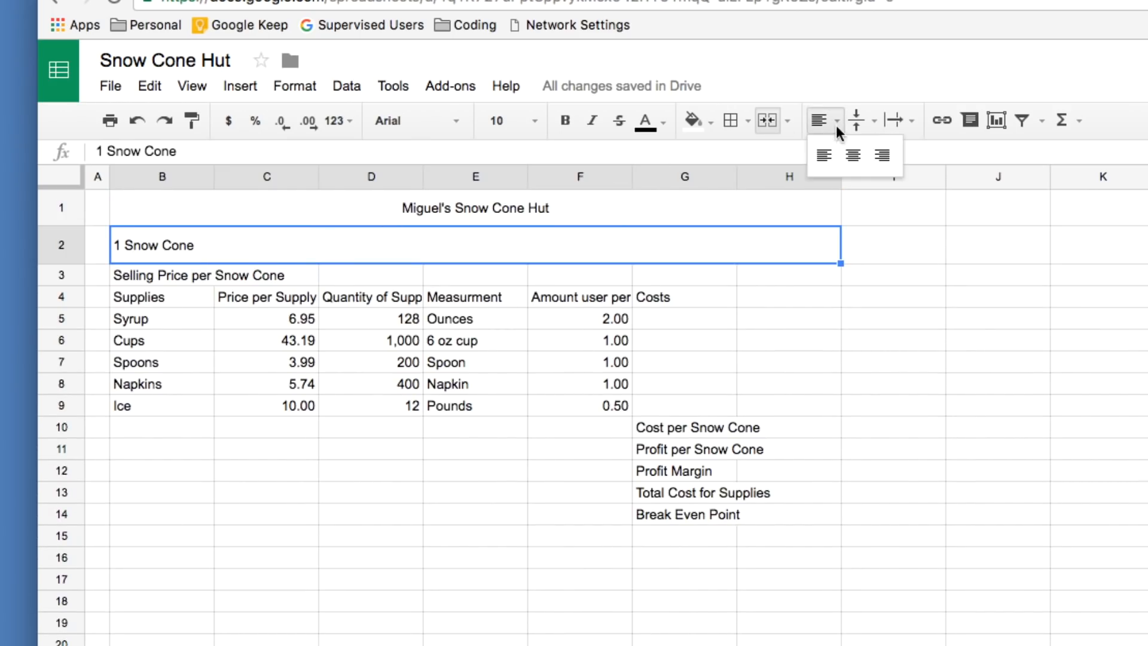
left_click(850, 156)
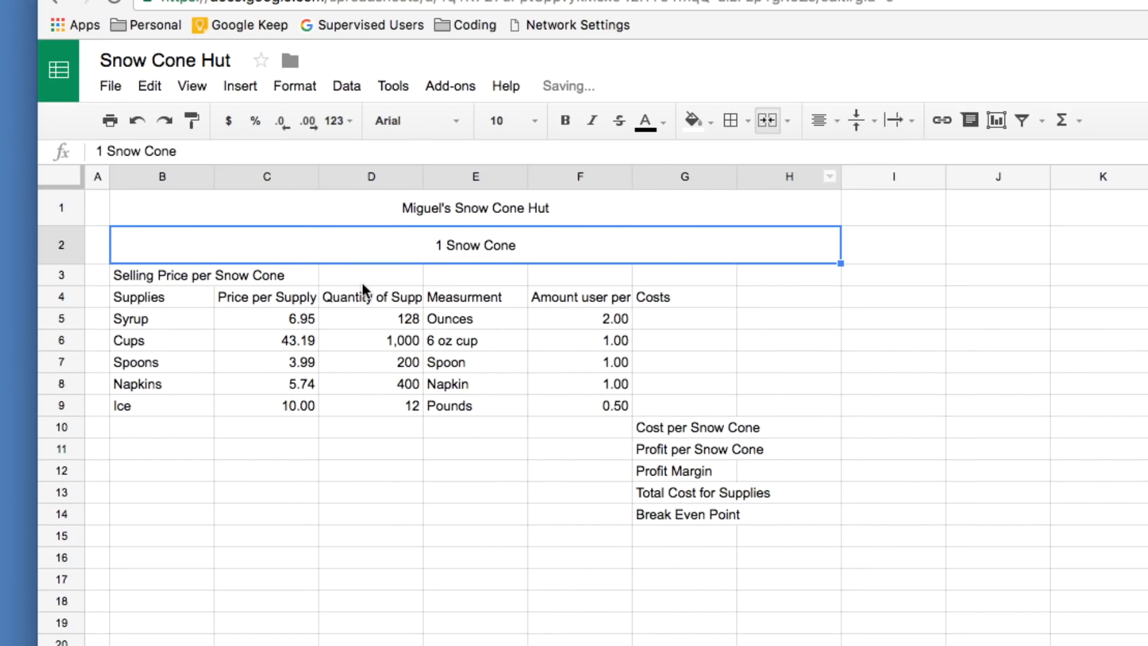
- Merge cells B3 to G3 horizontally for "Selling Price per Snow Cone", leaving H3 separate
left_click(372, 340)
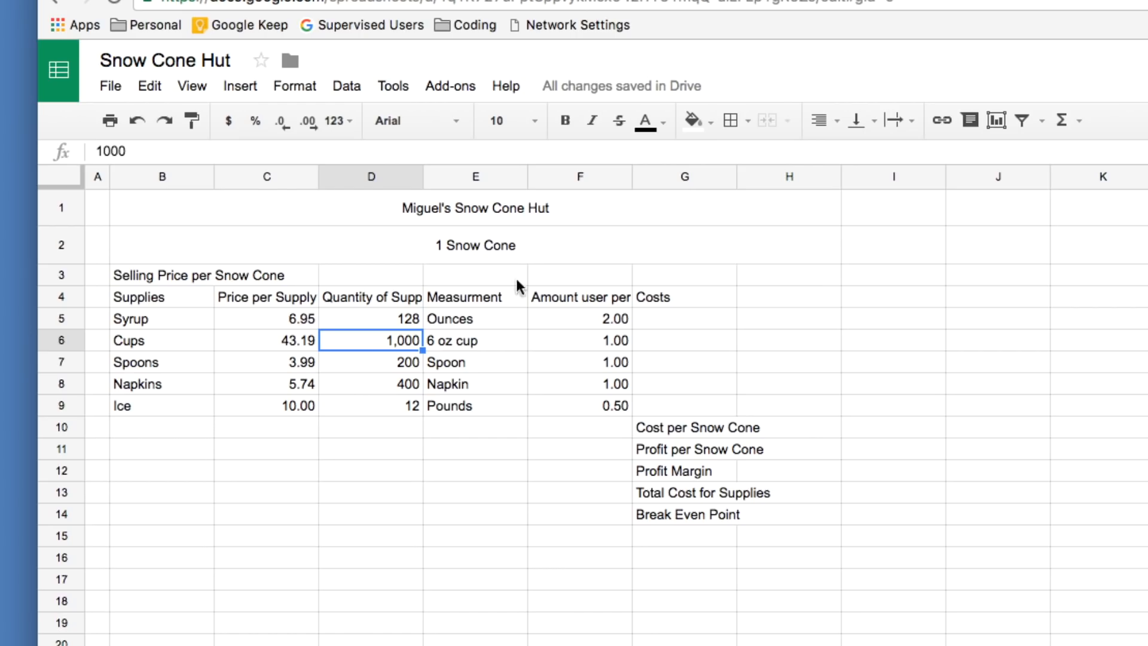
left_click(768, 280)
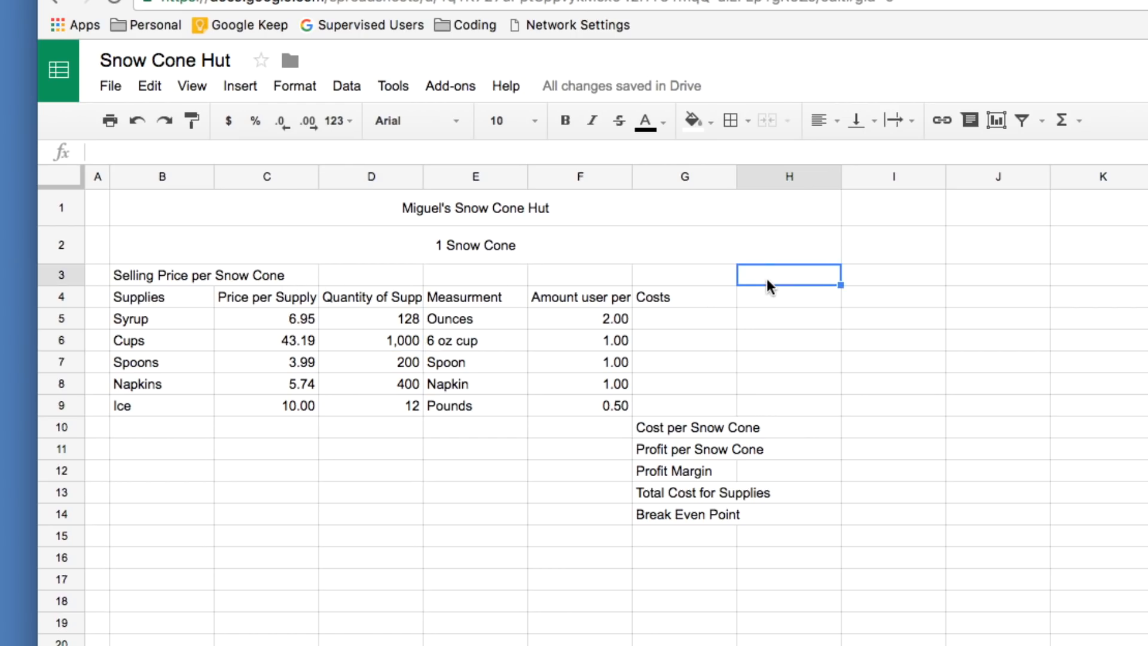
left_click(672, 278)
left_click_drag(661, 278, 191, 278)
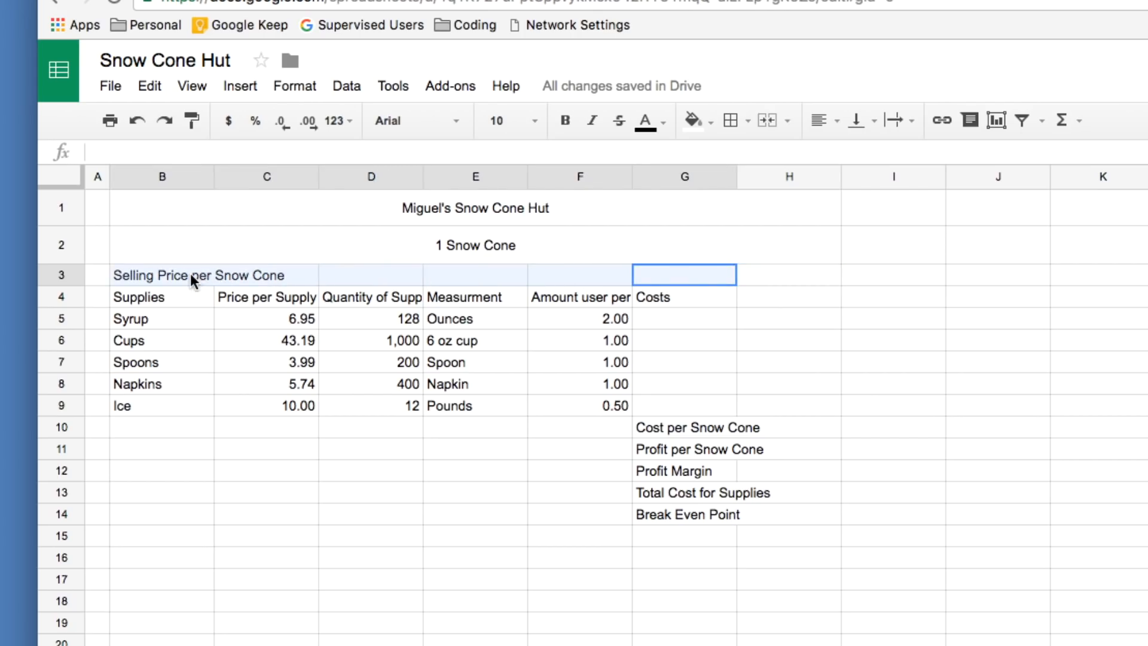
left_click(177, 274)
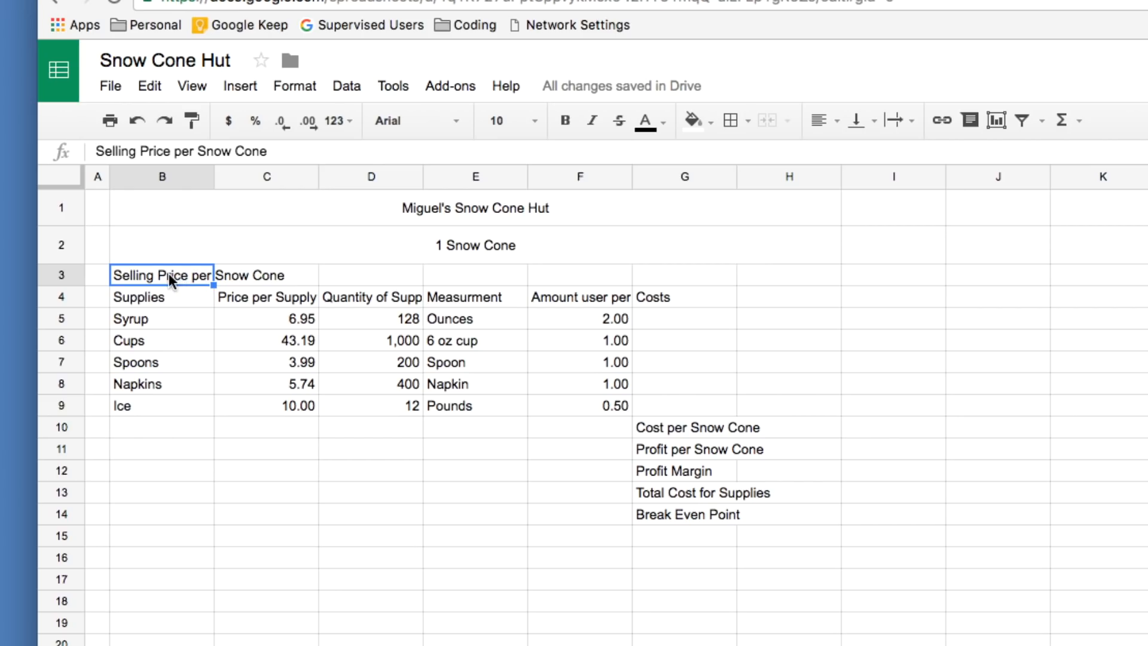
left_click_drag(168, 276, 676, 274)
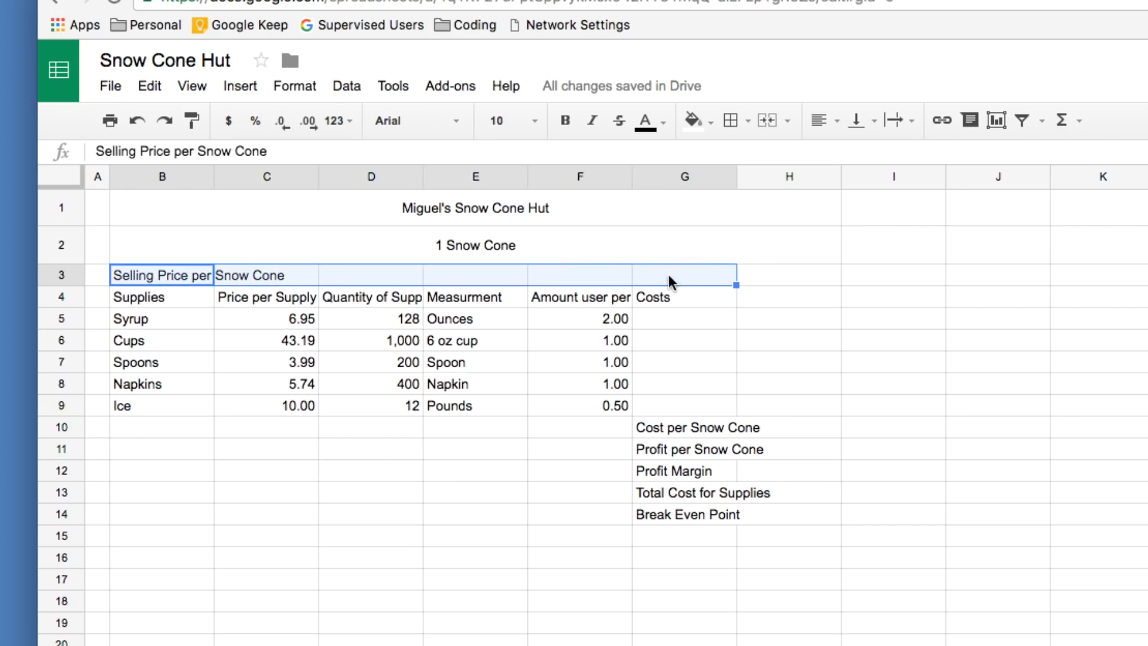
left_click(787, 121)
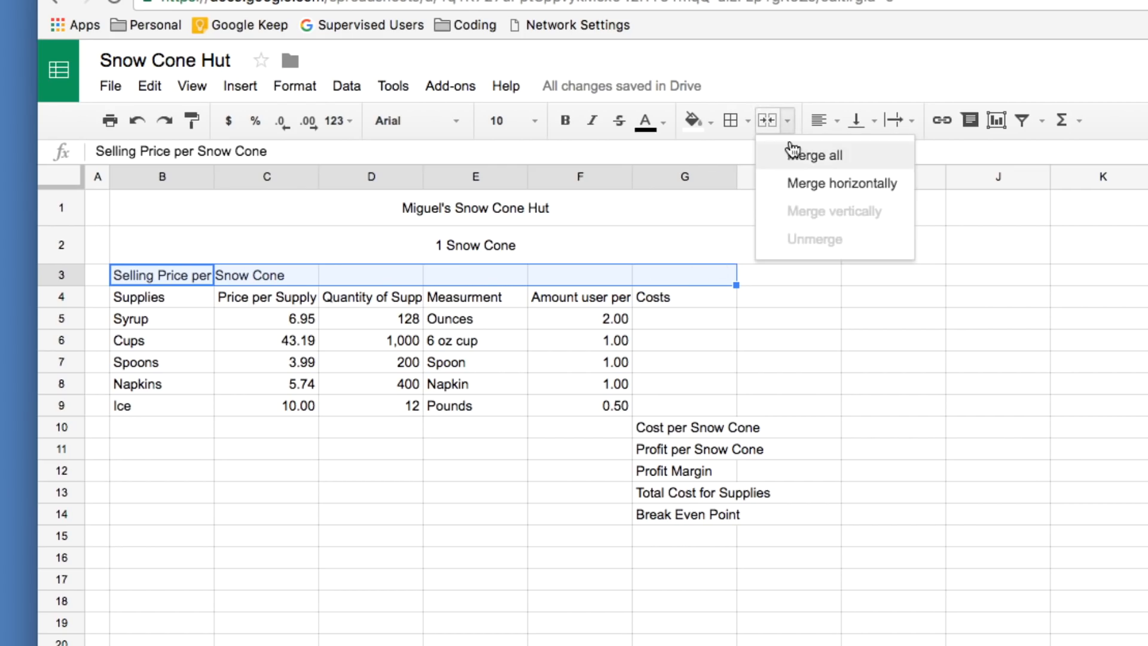
left_click(810, 184)
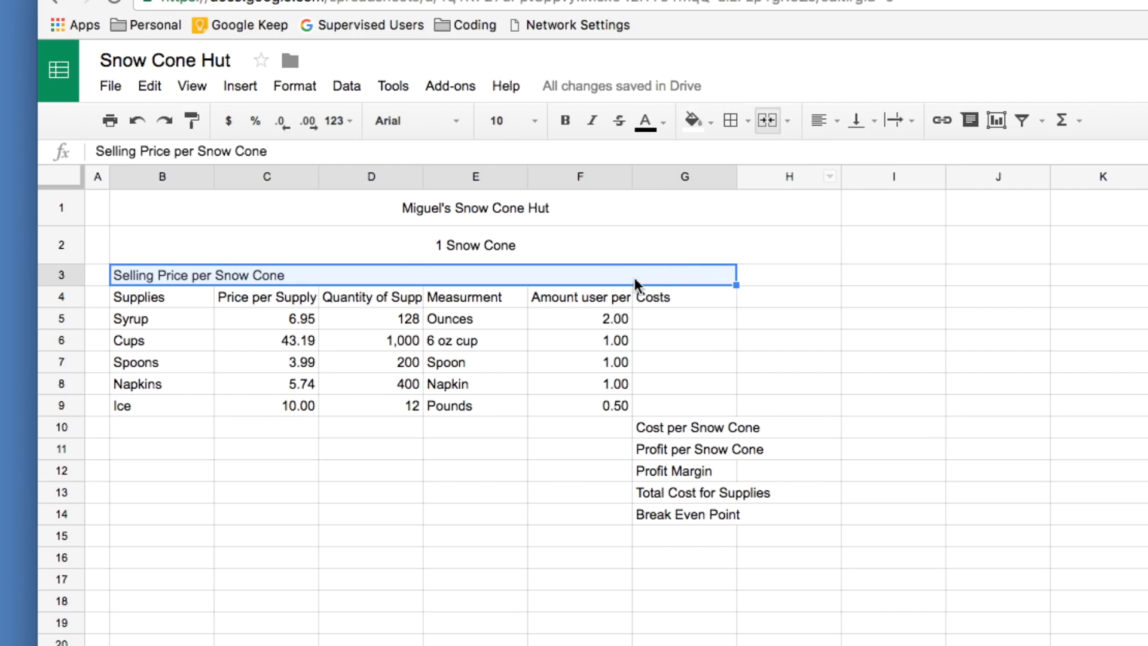
- Right-align "Selling Price per Snow Cone" in merged row 3 and enter 2.00 as the price in H3
left_click(838, 123)
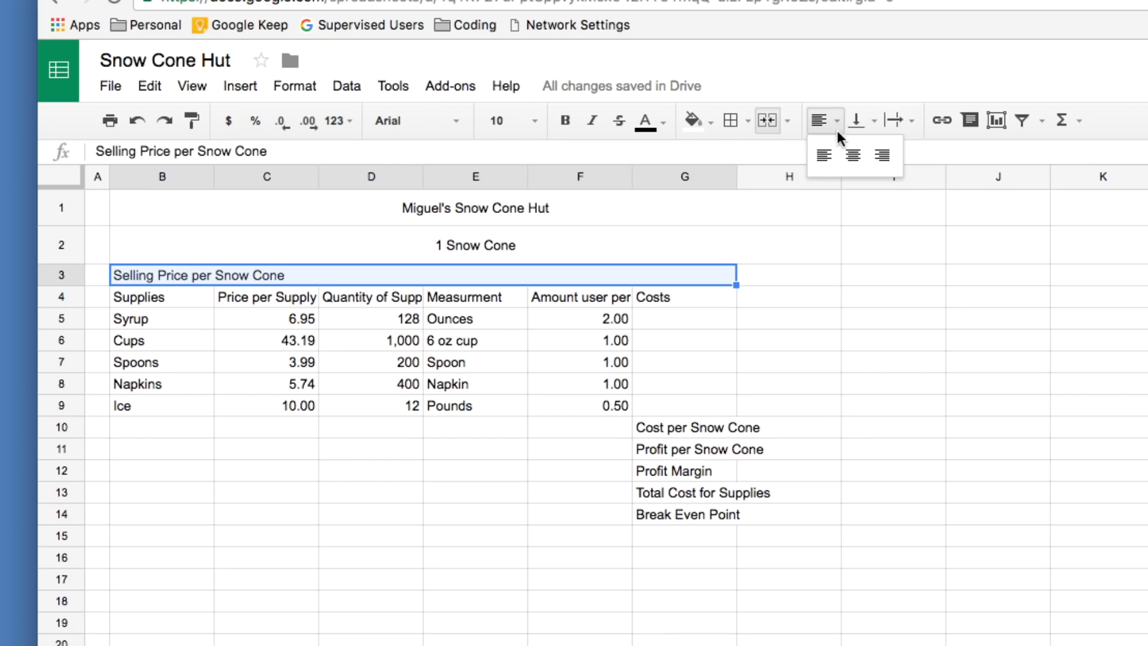
left_click(883, 157)
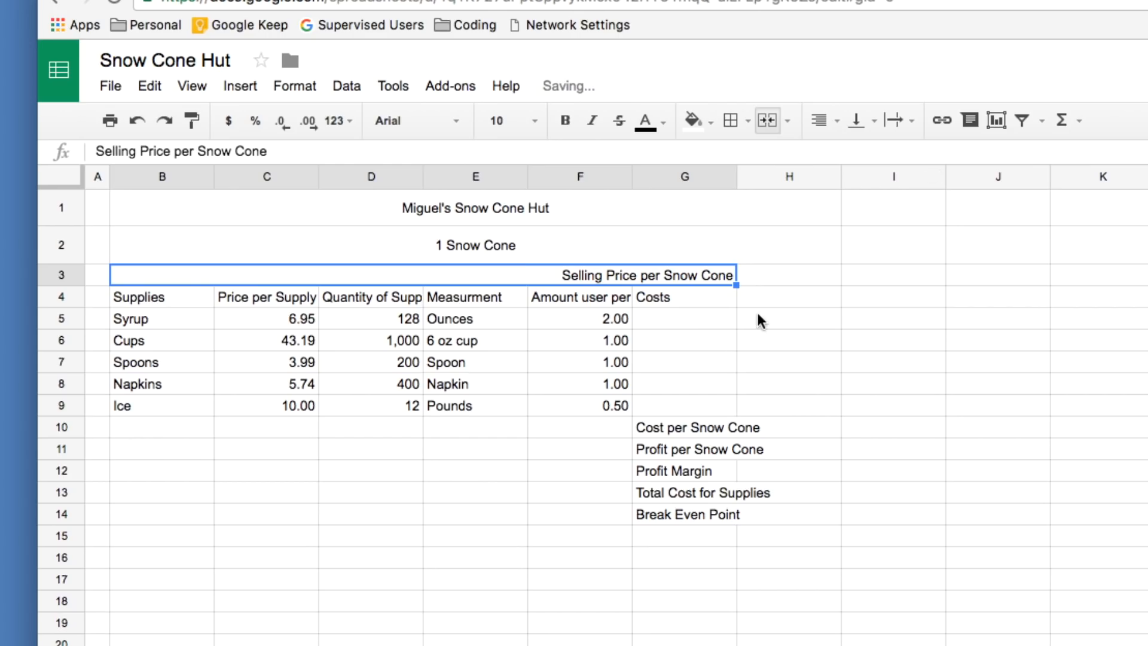
left_click(773, 280)
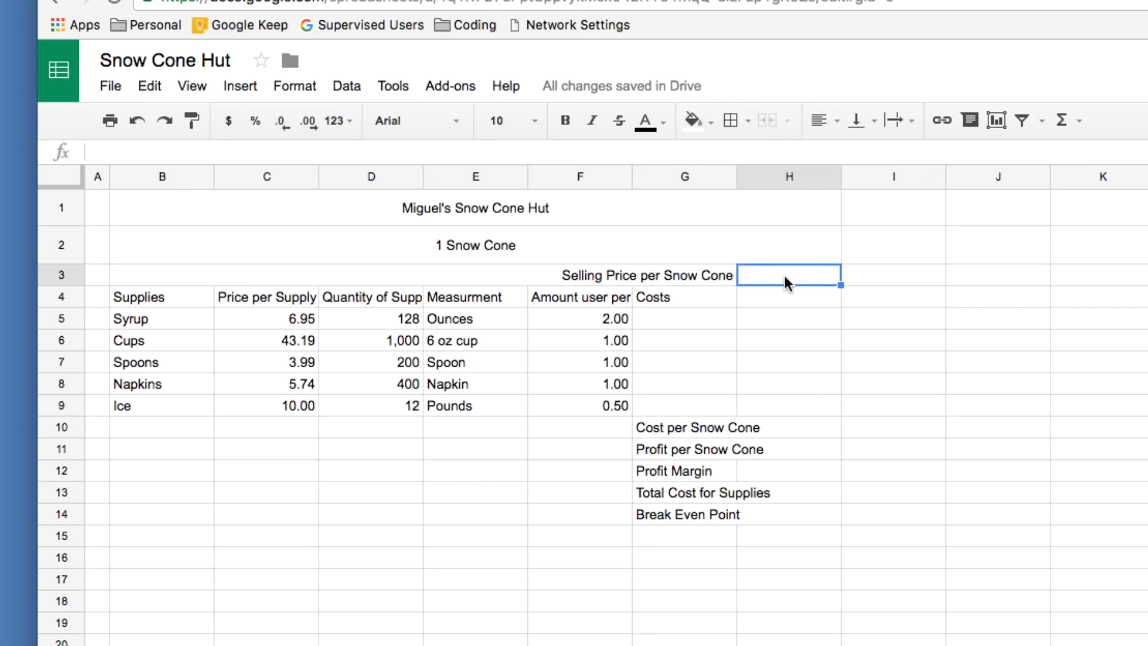
type("2.00")
key("Return")
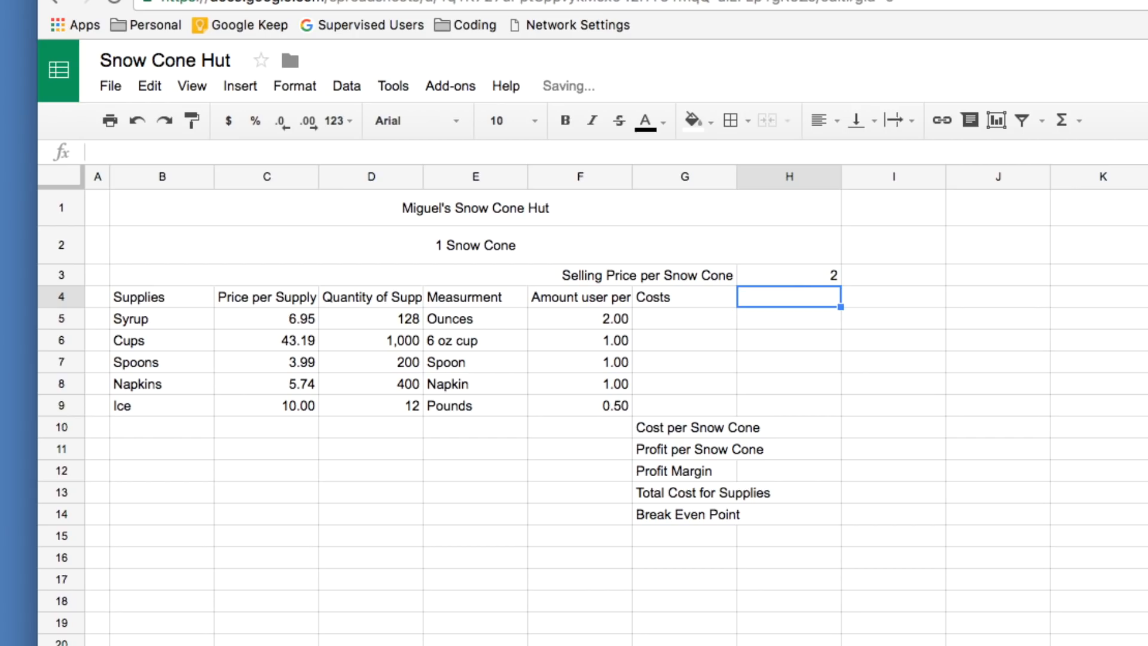
left_click(688, 277)
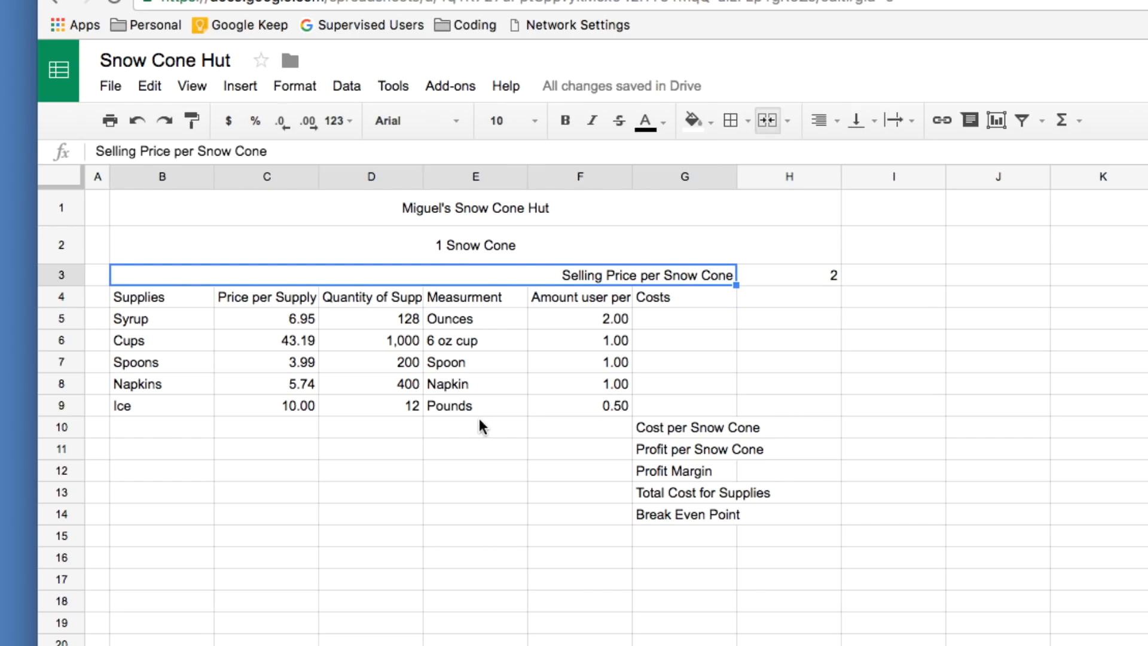
- Narrow column B to fit the supply names and widen column C slightly to fit "Price per Supply"
left_click_drag(213, 179, 211, 178)
left_click(219, 177)
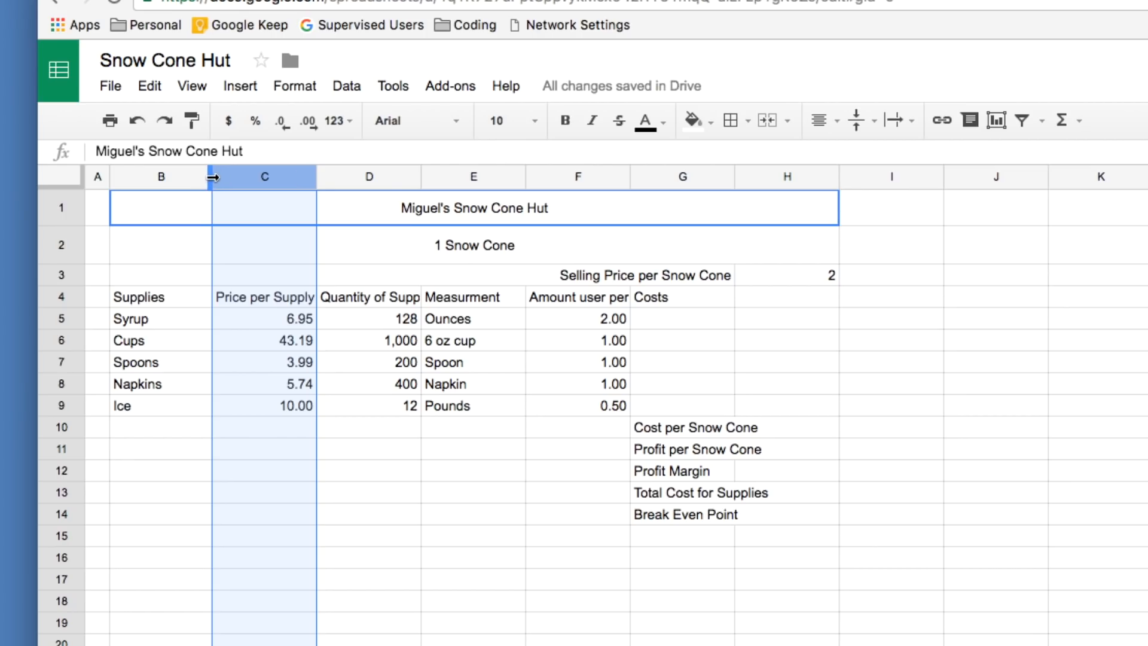
left_click_drag(213, 178, 179, 182)
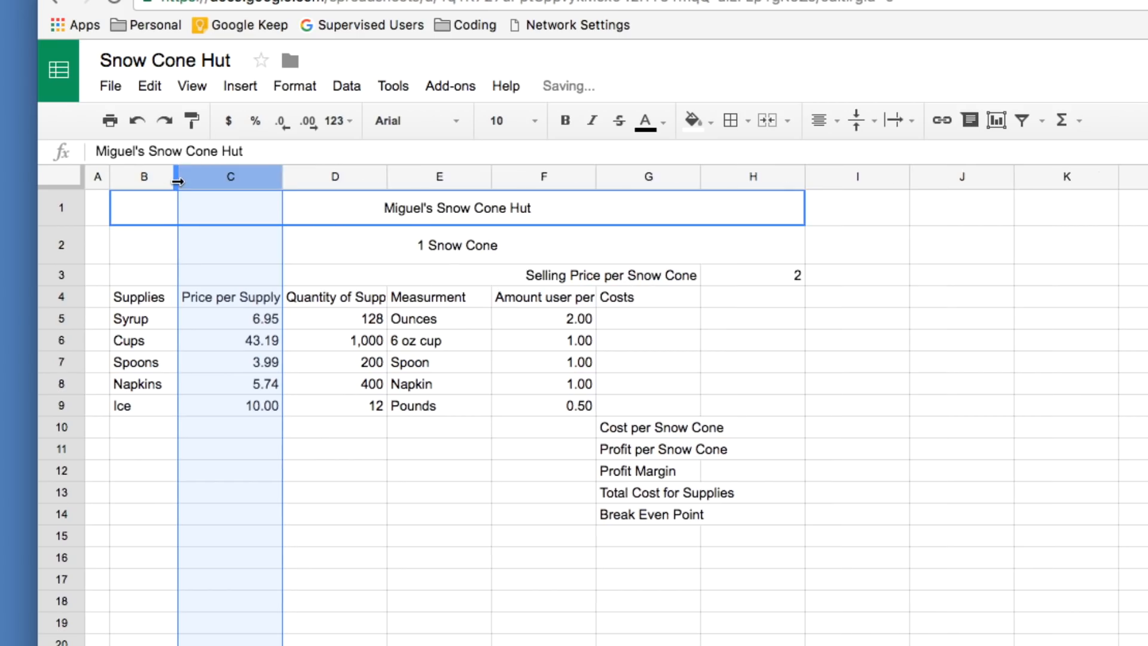
left_click_drag(282, 182, 286, 183)
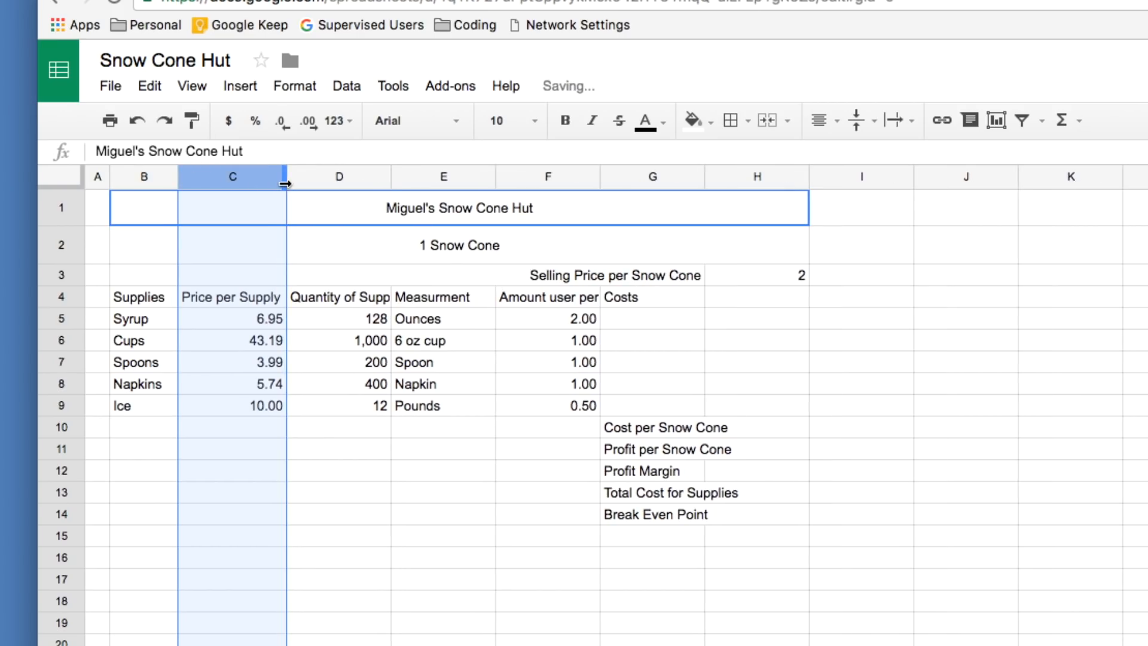
- Widen columns D, F and G and narrow column E so each column fits its longest label
left_click_drag(389, 180, 405, 178)
left_click_drag(511, 178, 497, 180)
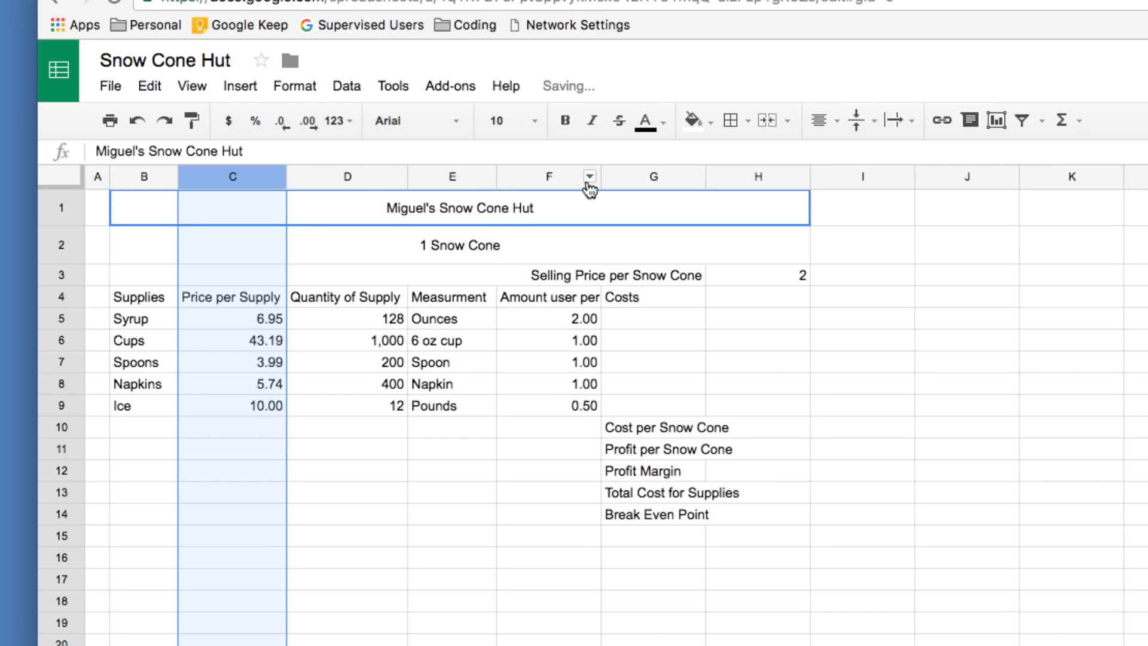
left_click_drag(600, 176, 666, 177)
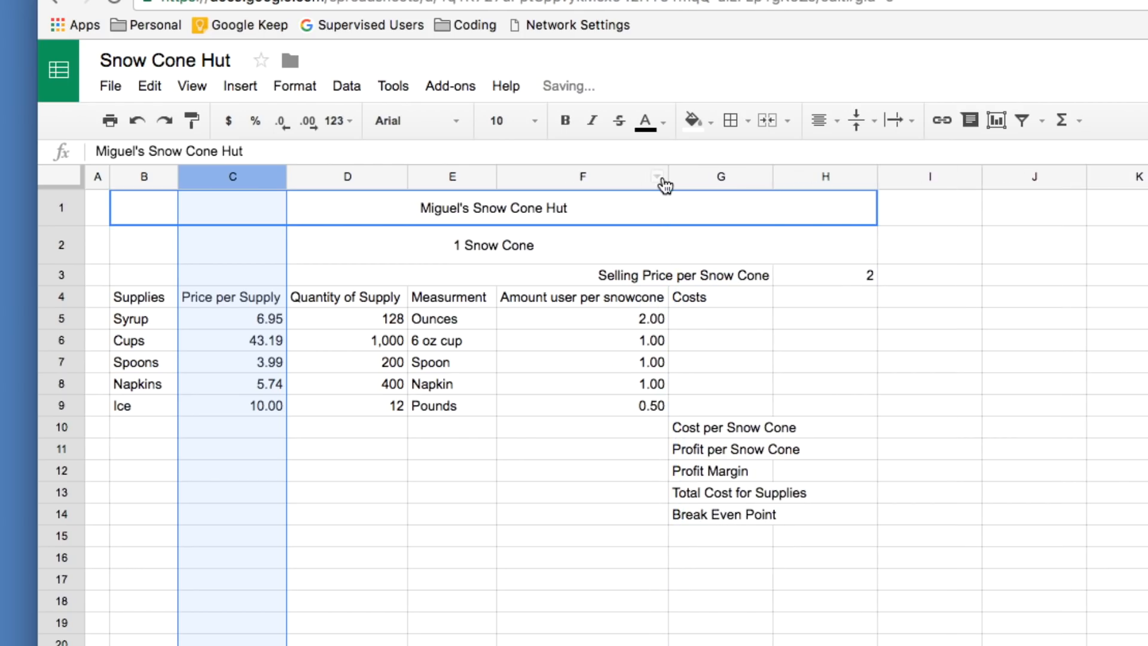
left_click_drag(668, 177, 671, 177)
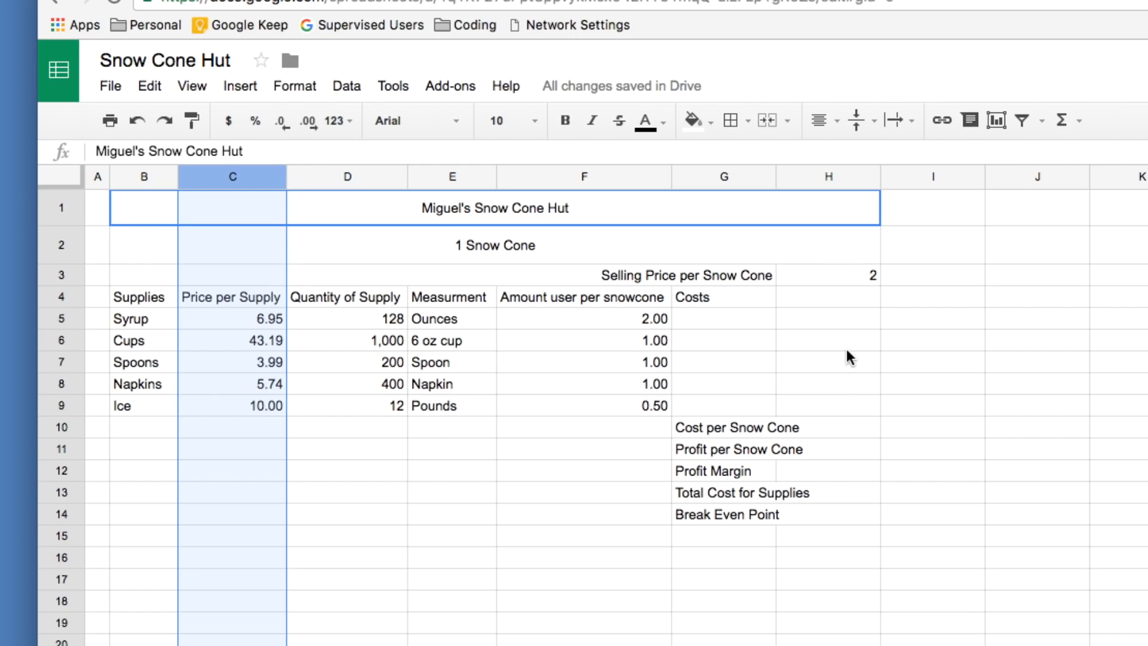
left_click(371, 499)
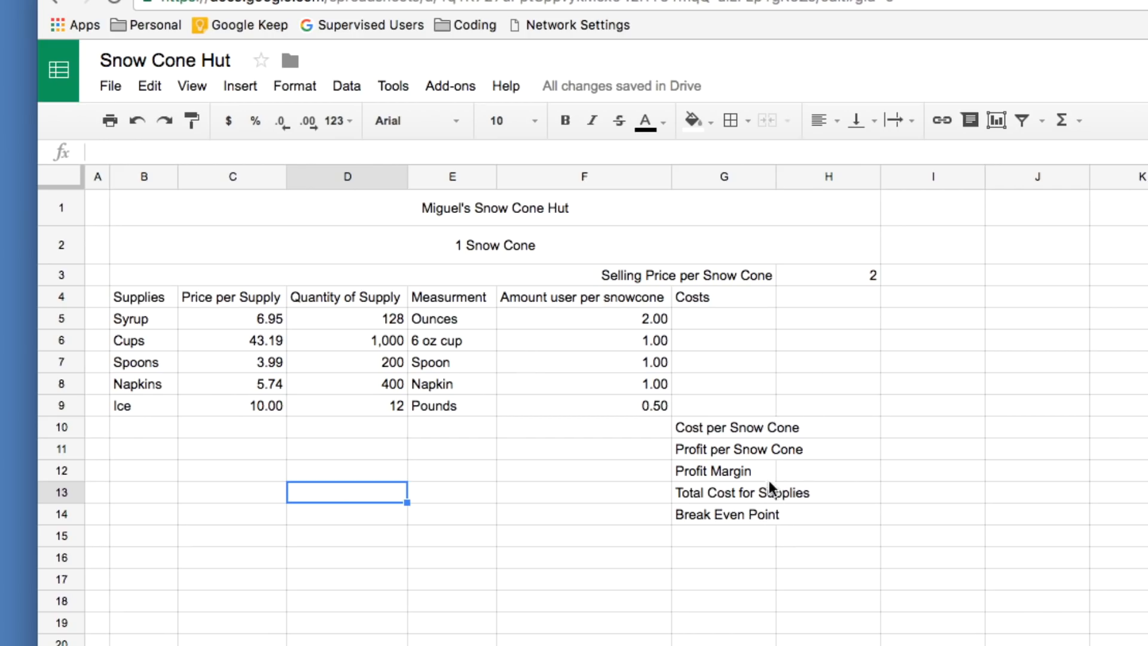
left_click_drag(776, 178, 815, 177)
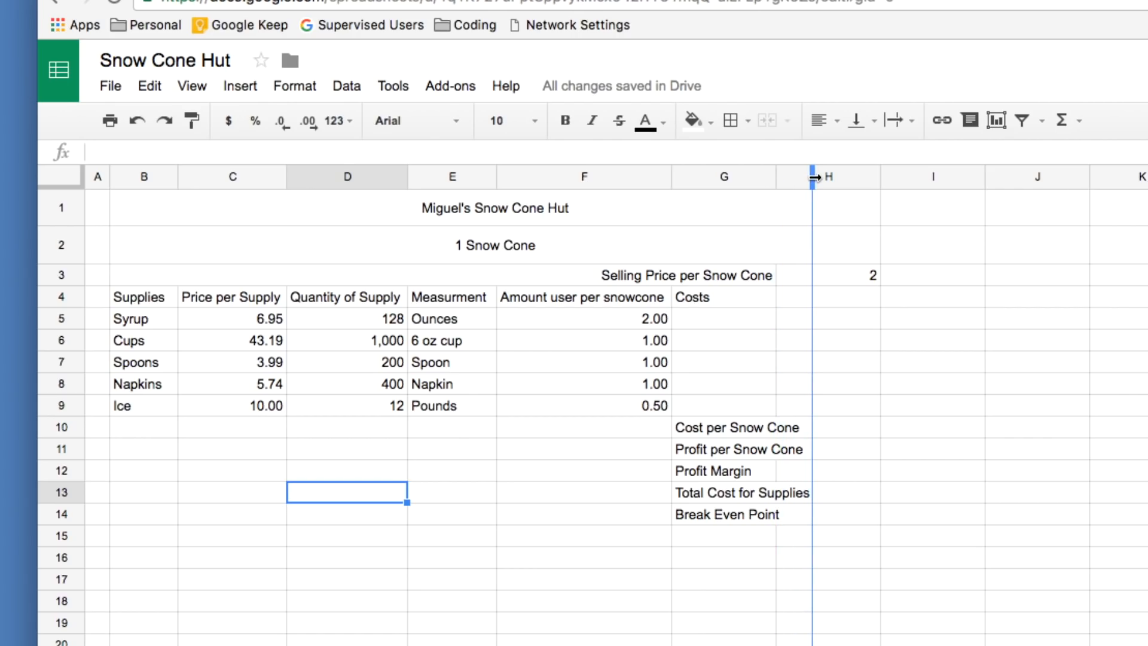
left_click_drag(815, 177, 817, 177)
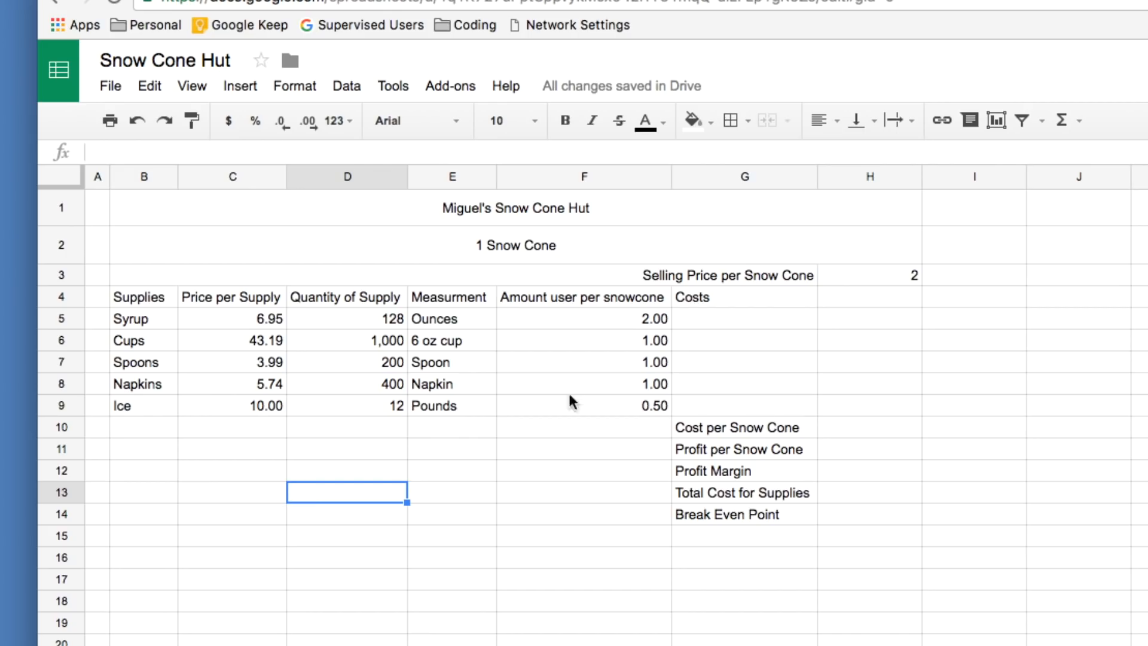
left_click(95, 210)
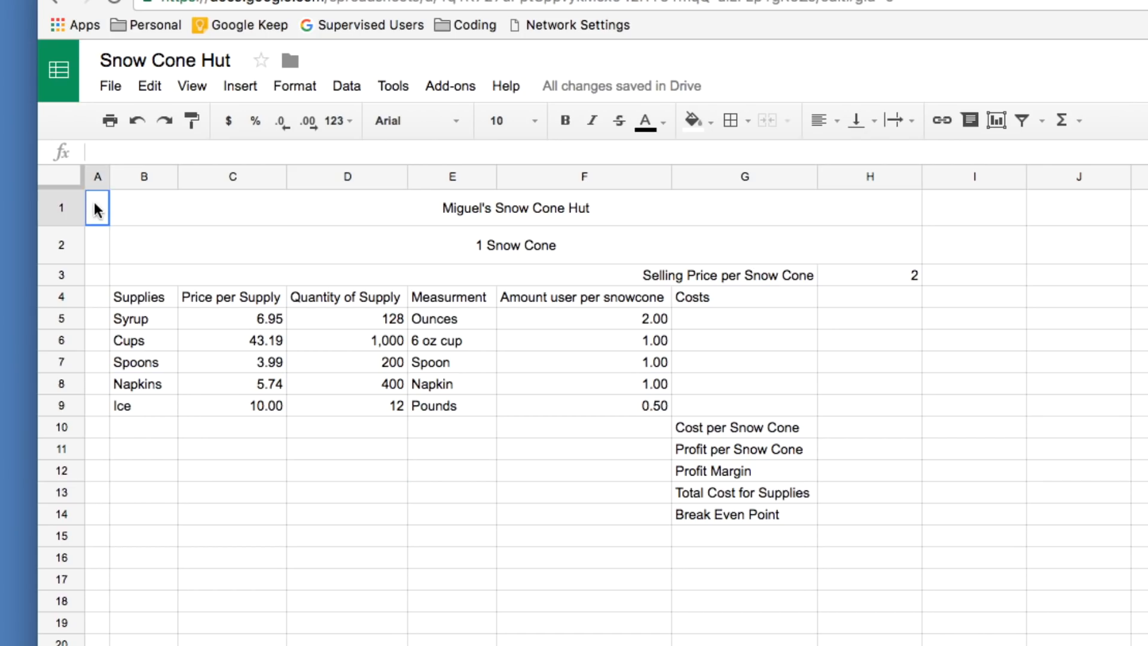
left_click_drag(95, 205, 658, 507)
left_click_drag(852, 514, 838, 410)
left_click(863, 455)
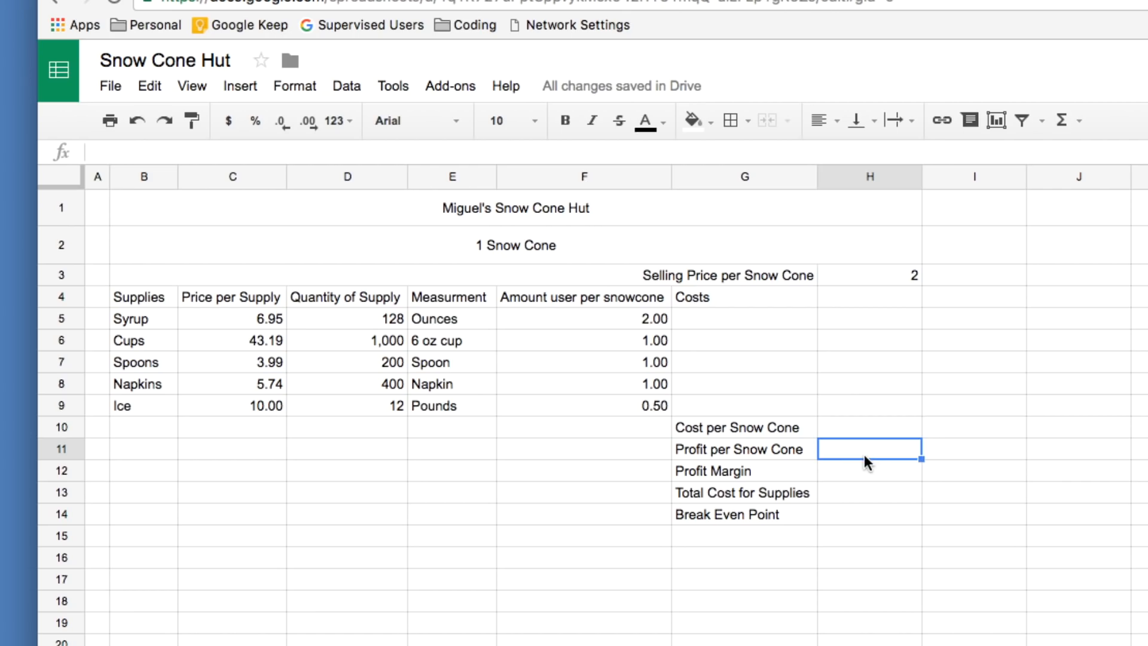
- Select cells A1 to I15 and try a light green fill colour on them
left_click_drag(99, 211, 588, 421)
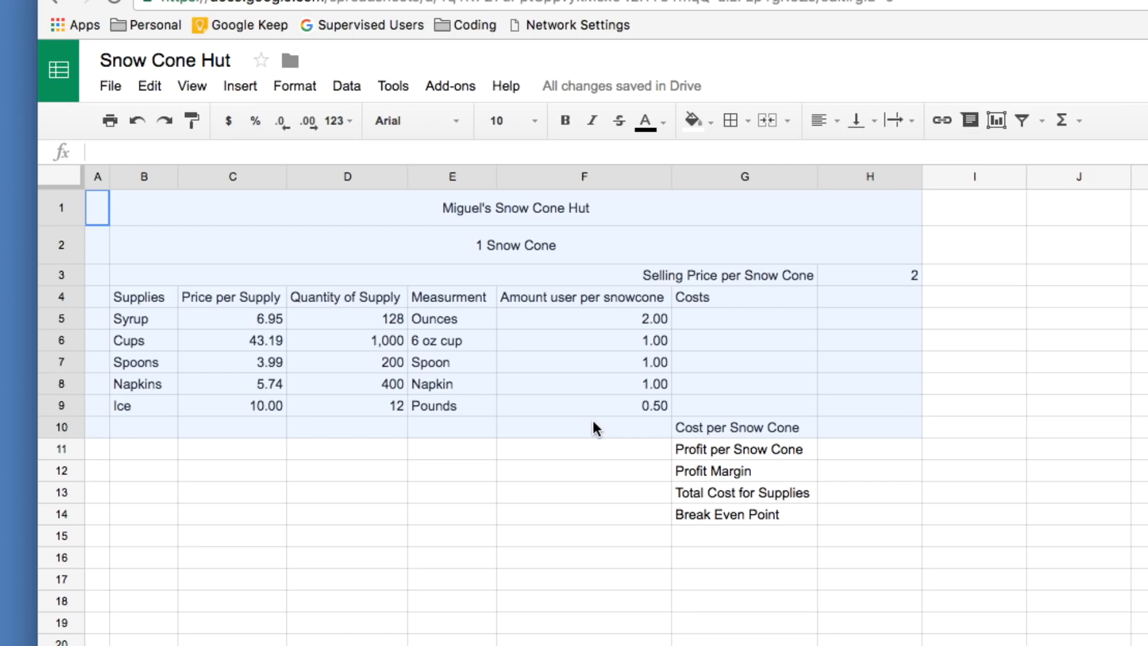
left_click_drag(594, 421, 927, 532)
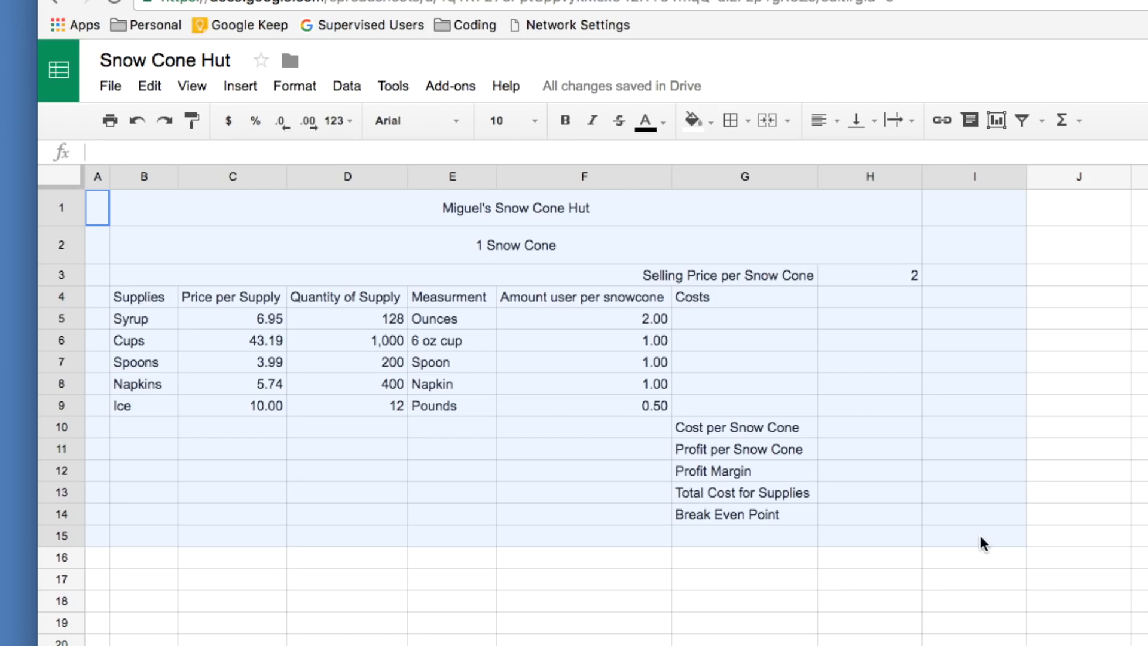
left_click_drag(980, 536, 981, 536)
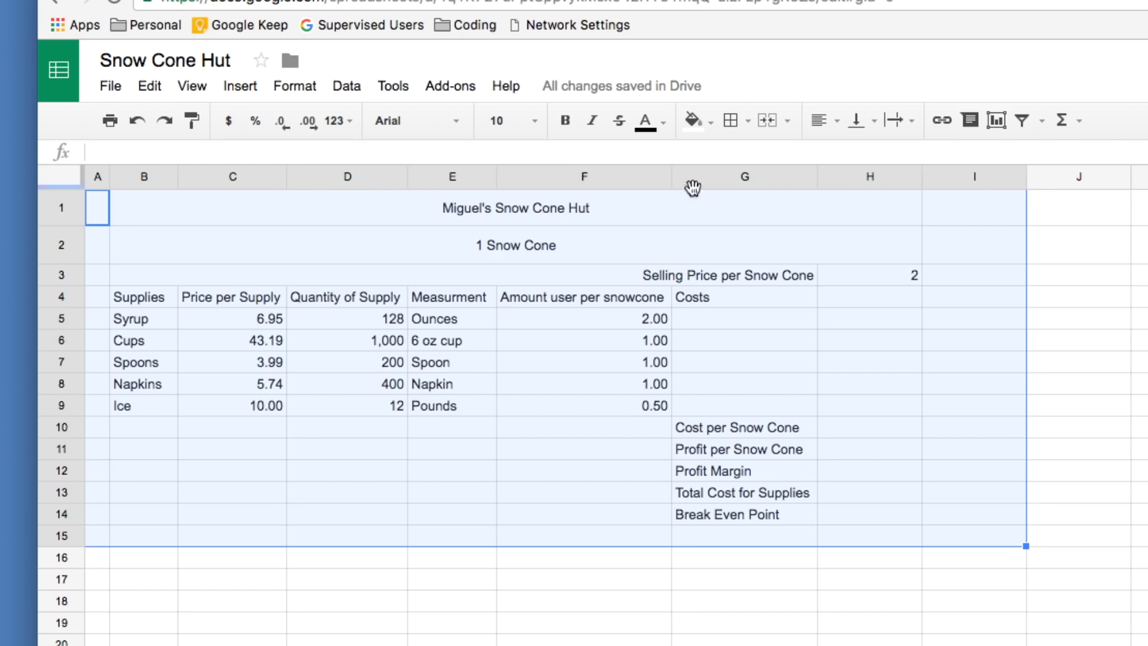
left_click(712, 121)
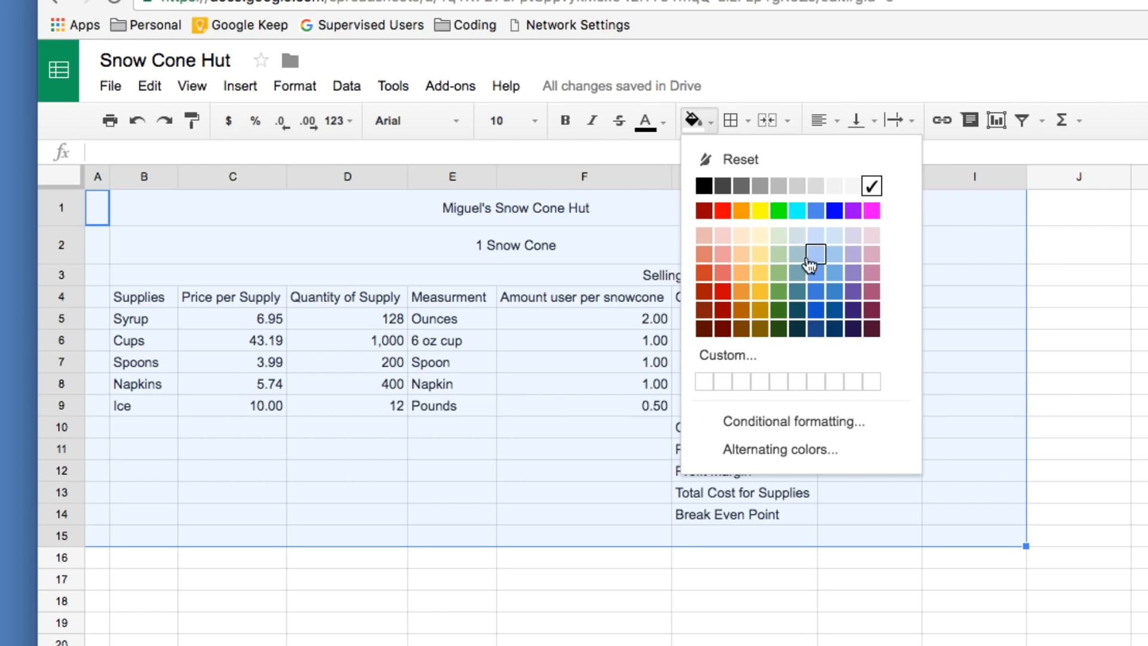
left_click(777, 235)
- Try bright yellow and a light yellow as fill colours for cells A1 to I15
left_click(693, 120)
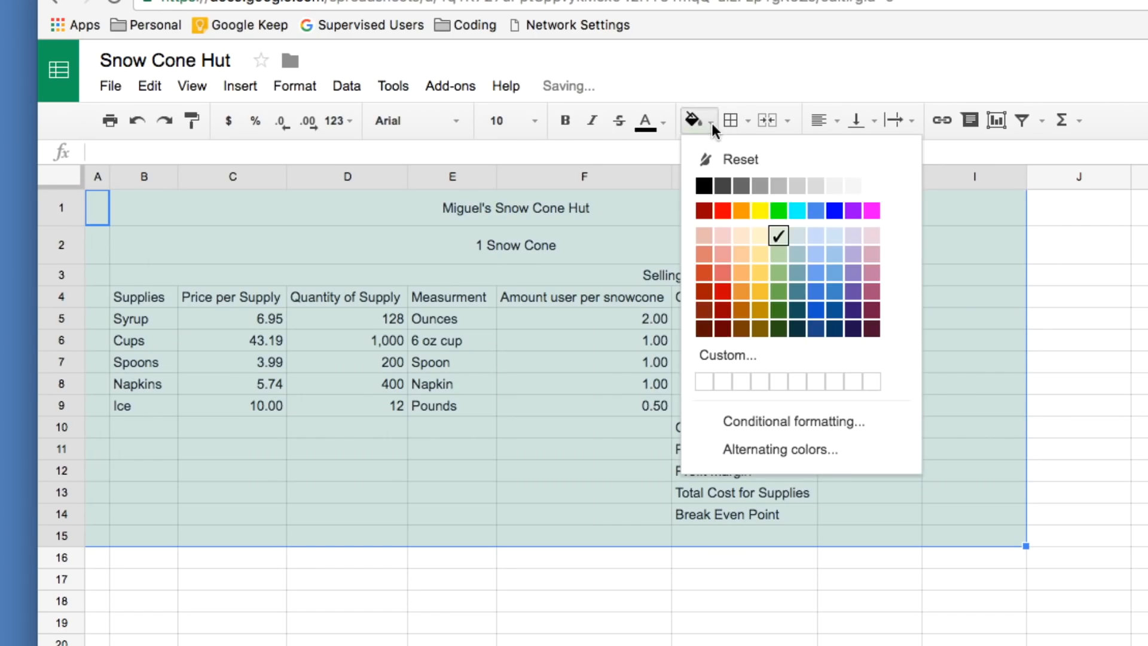
left_click(762, 209)
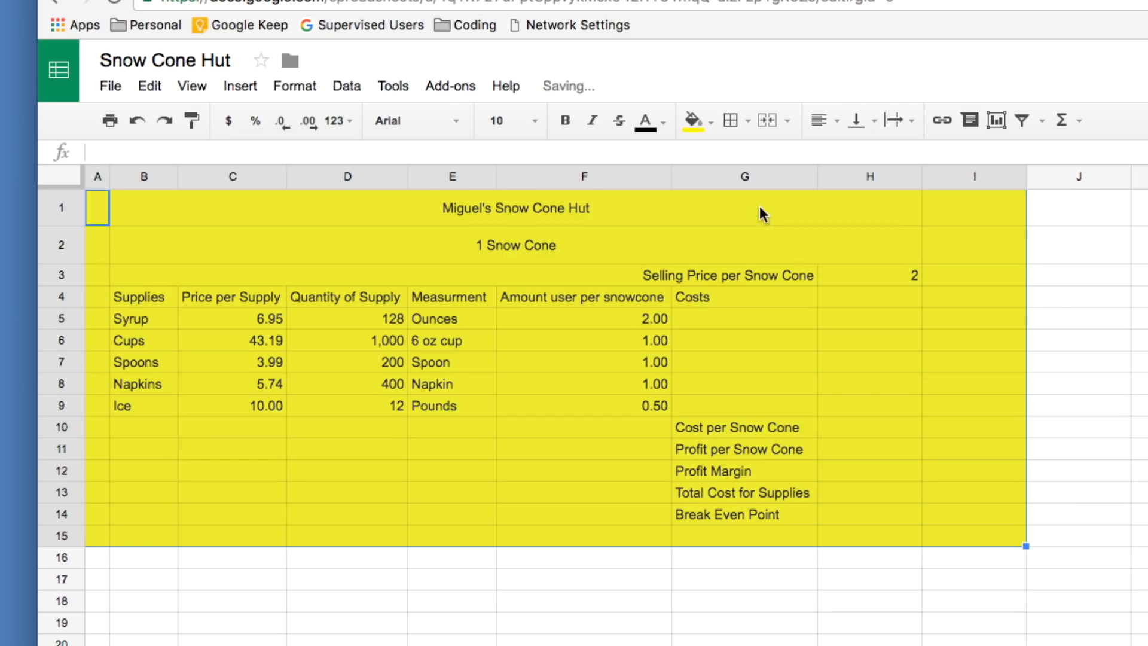
left_click(693, 120)
left_click(764, 253)
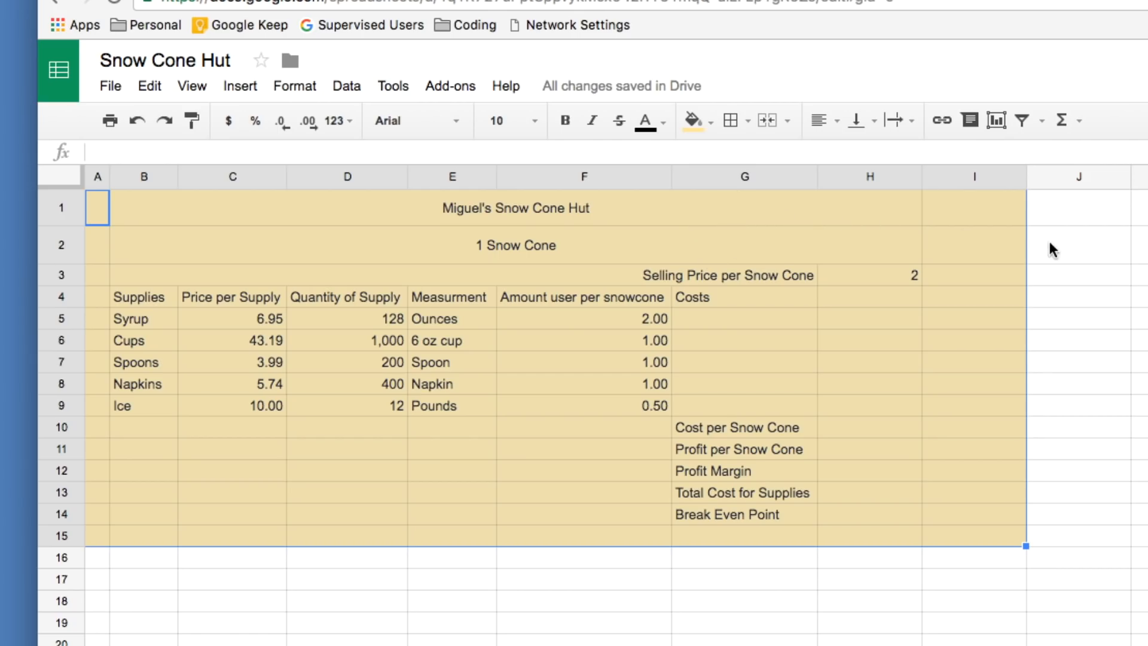
- Fill cells A1 to I15 with light yellow 1 and check the shade's name in the palette
left_click(695, 121)
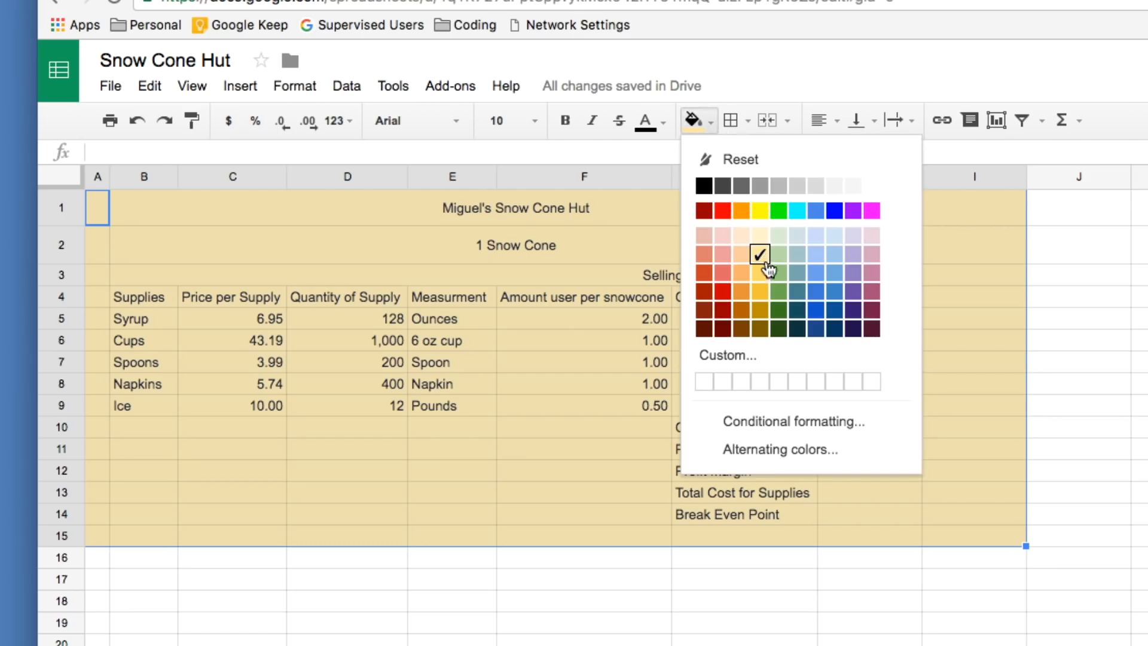
left_click(760, 271)
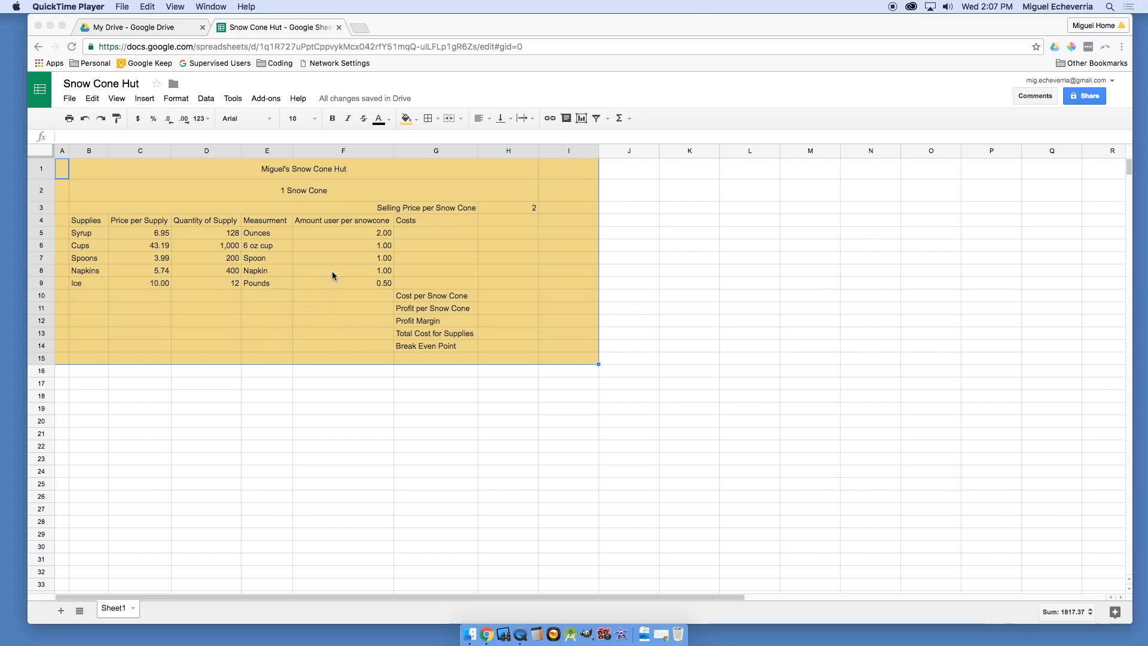
left_click(415, 124)
left_click(416, 121)
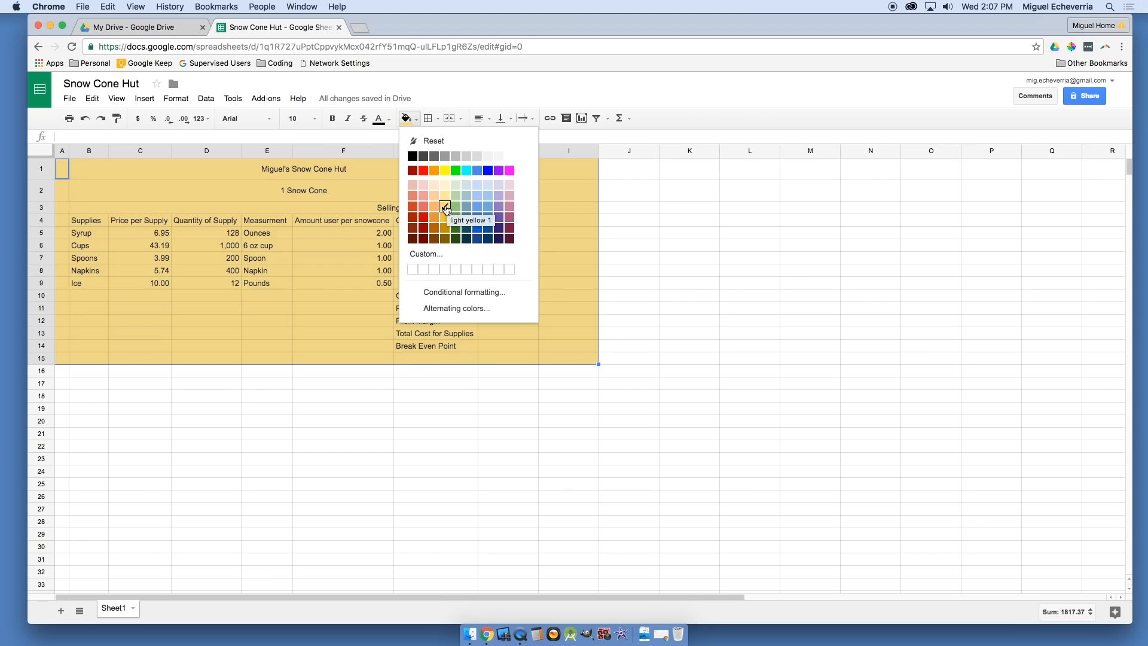
left_click(450, 104)
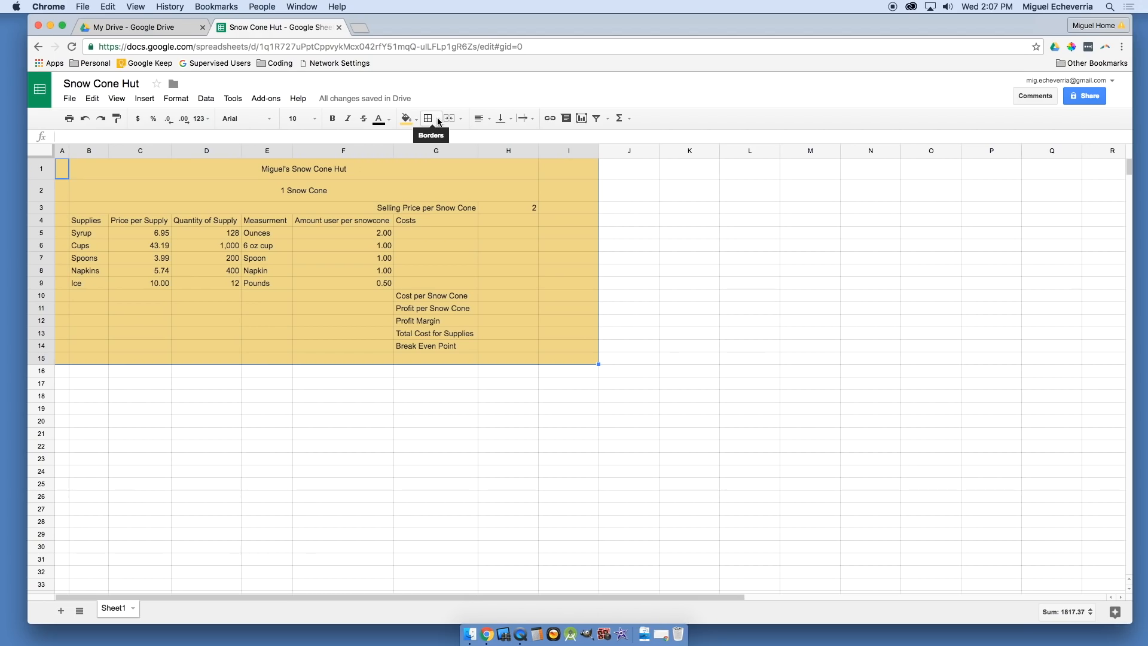
- Apply all borders in light yellow 1 to cells A1 to I15 to match the fill
left_click(439, 120)
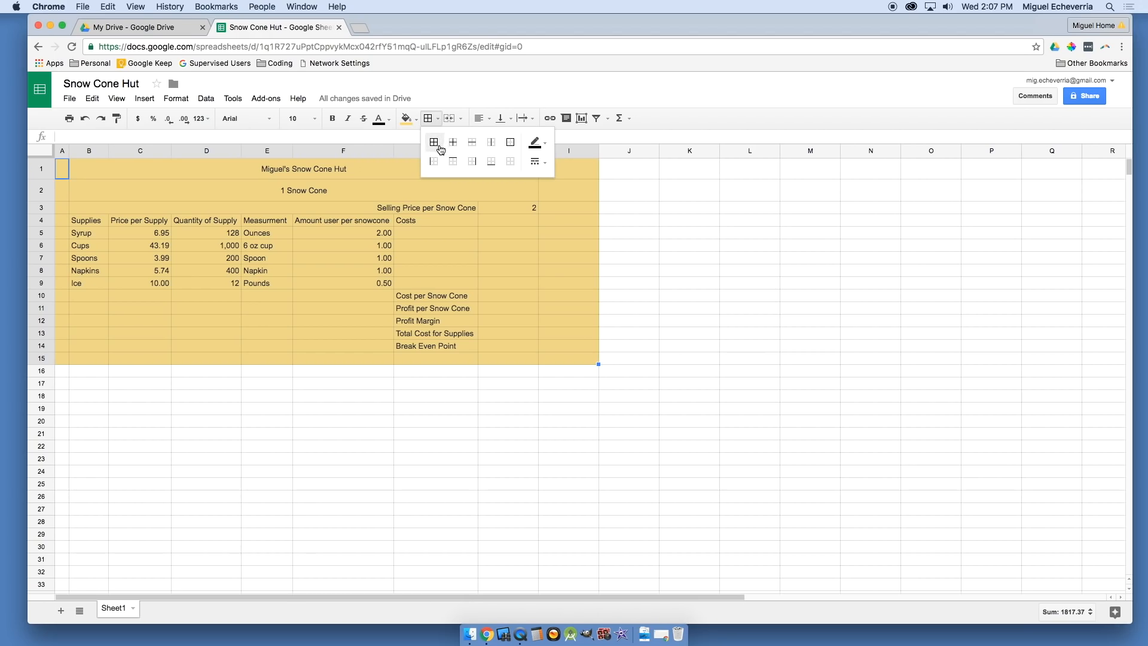
left_click(546, 147)
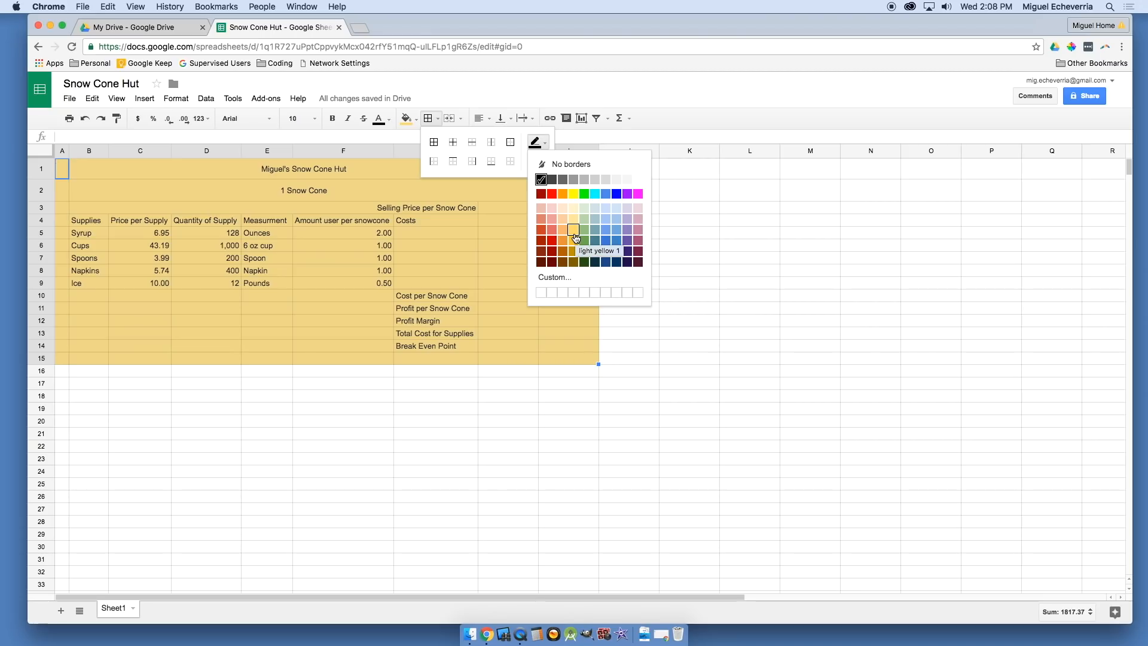
left_click(576, 234)
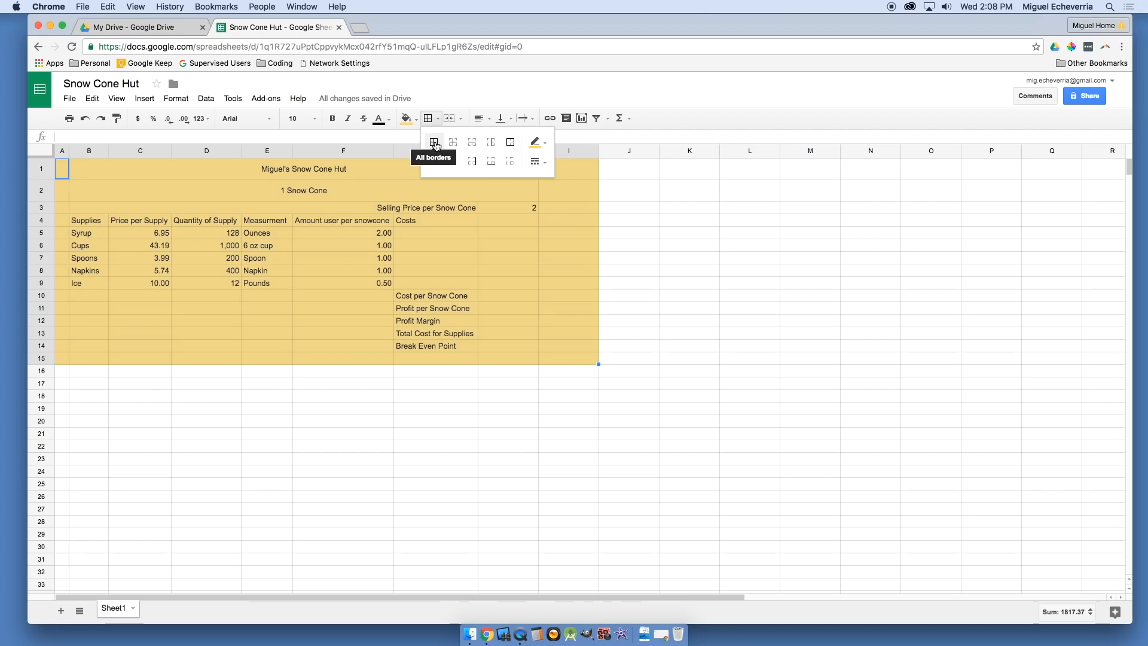
left_click(436, 146)
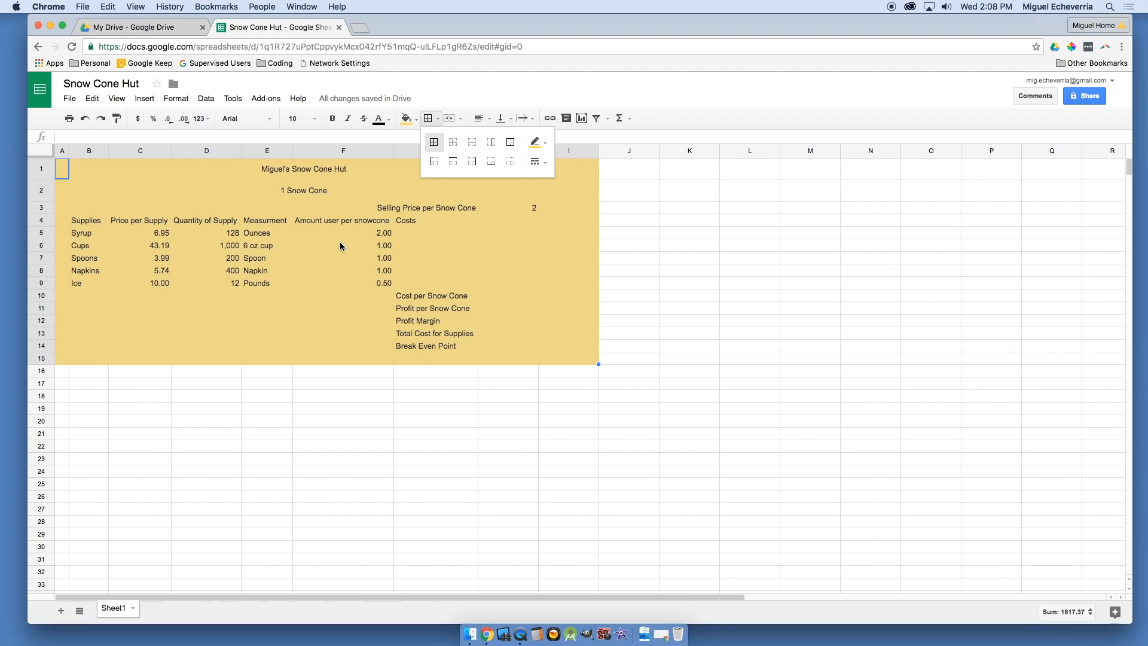
left_click(436, 119)
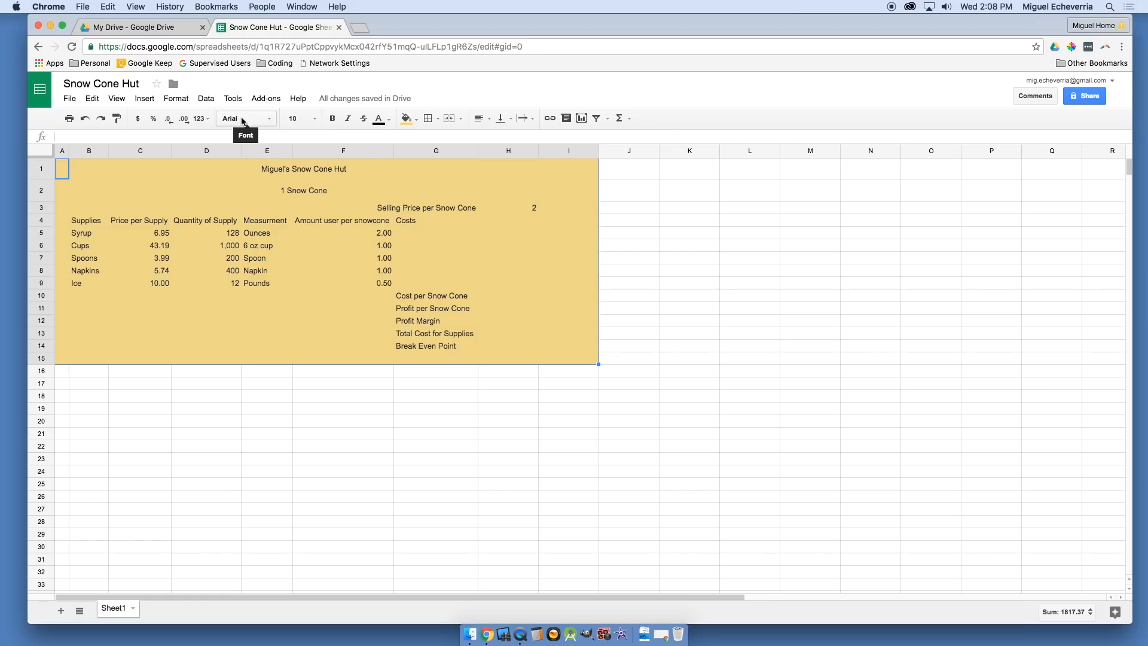
- Browse the catalogue of additional fonts and try adding Yanone Kaffeesatz to the personal font list
left_click(271, 122)
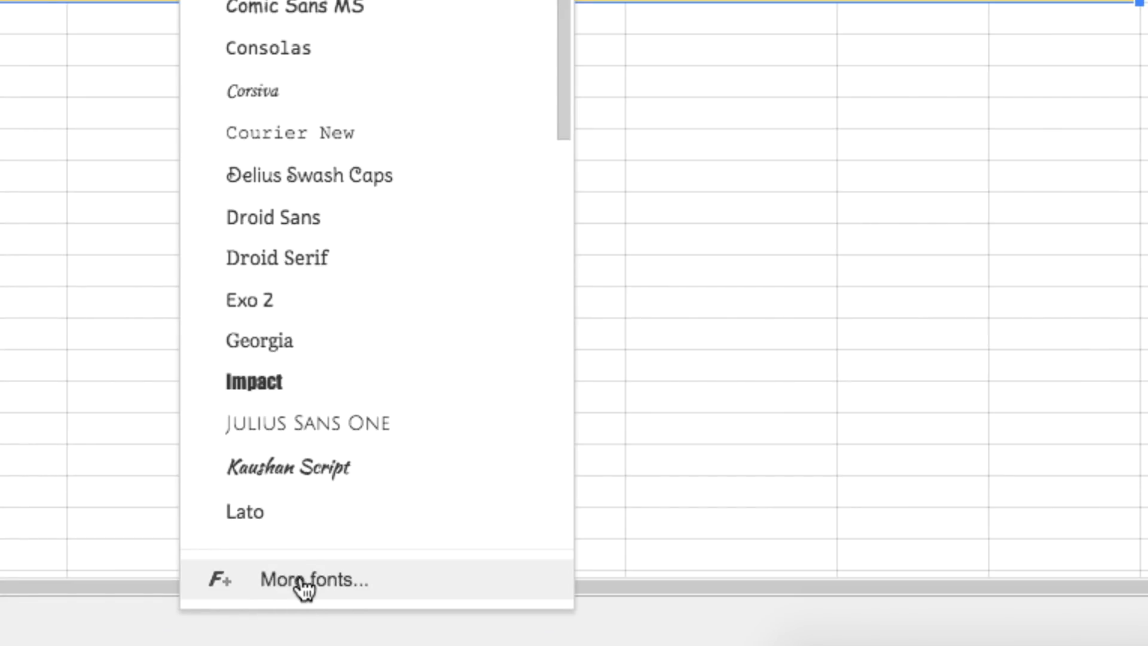
left_click(304, 584)
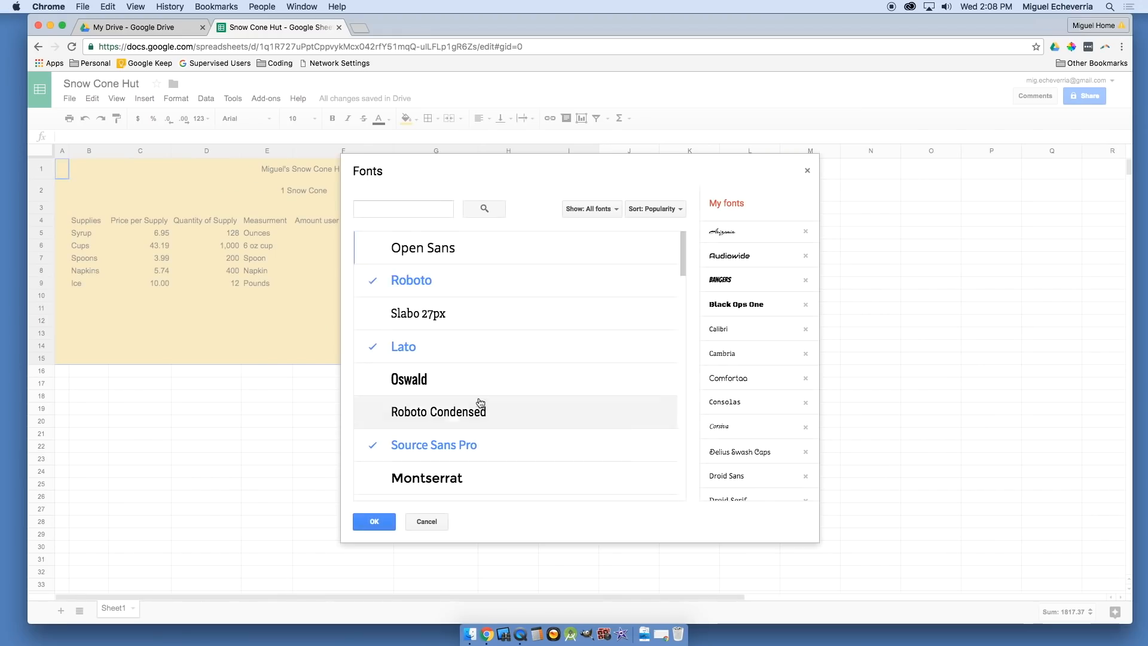
scroll(526, 318, "down", 10)
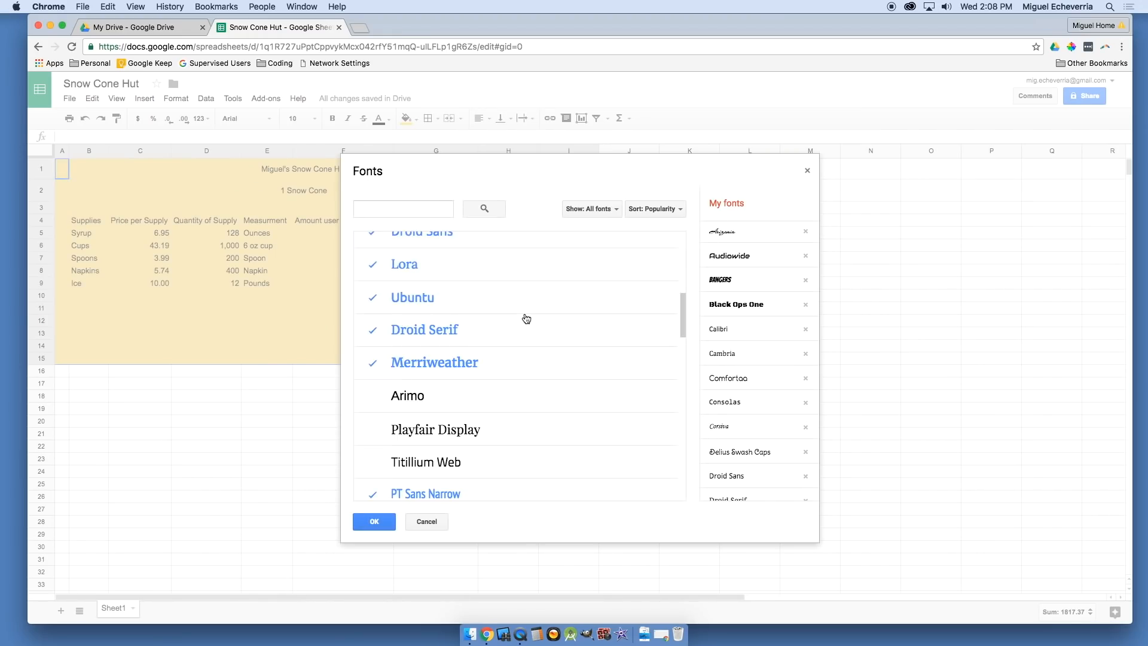
scroll(526, 318, "down", 5)
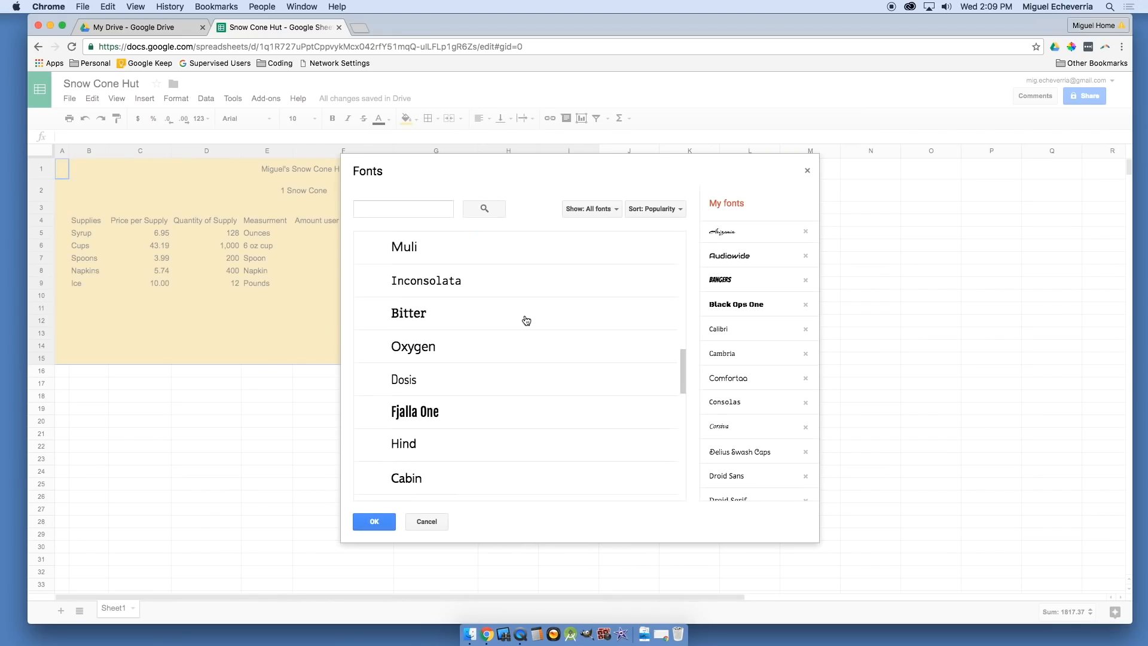
scroll(527, 322, "down", 5)
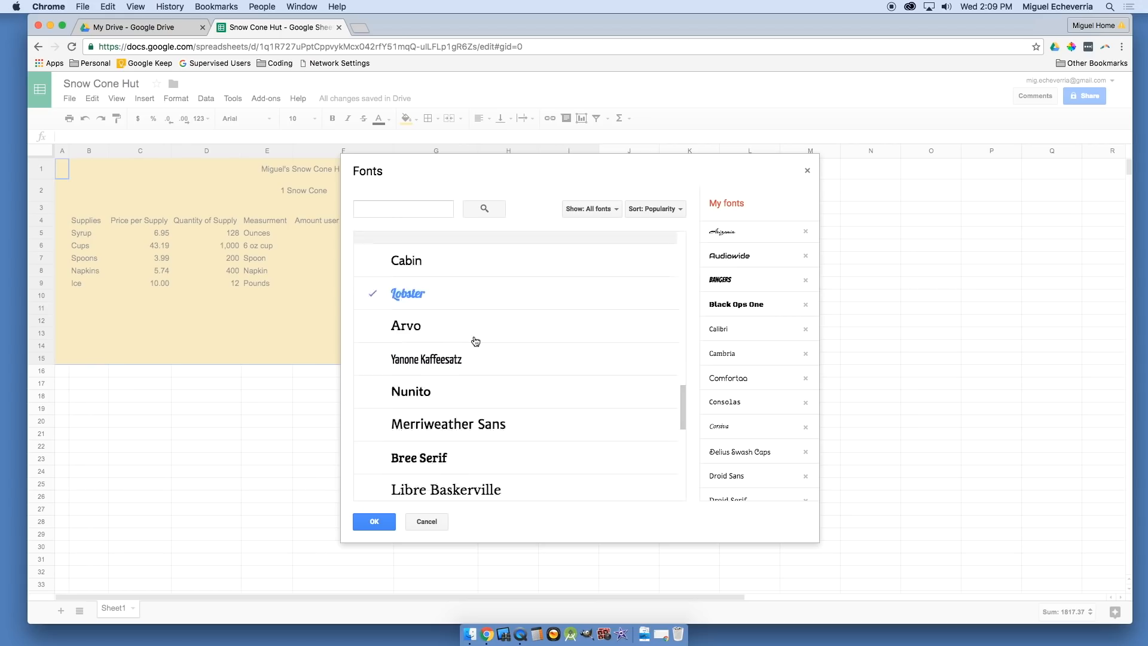
left_click(378, 305)
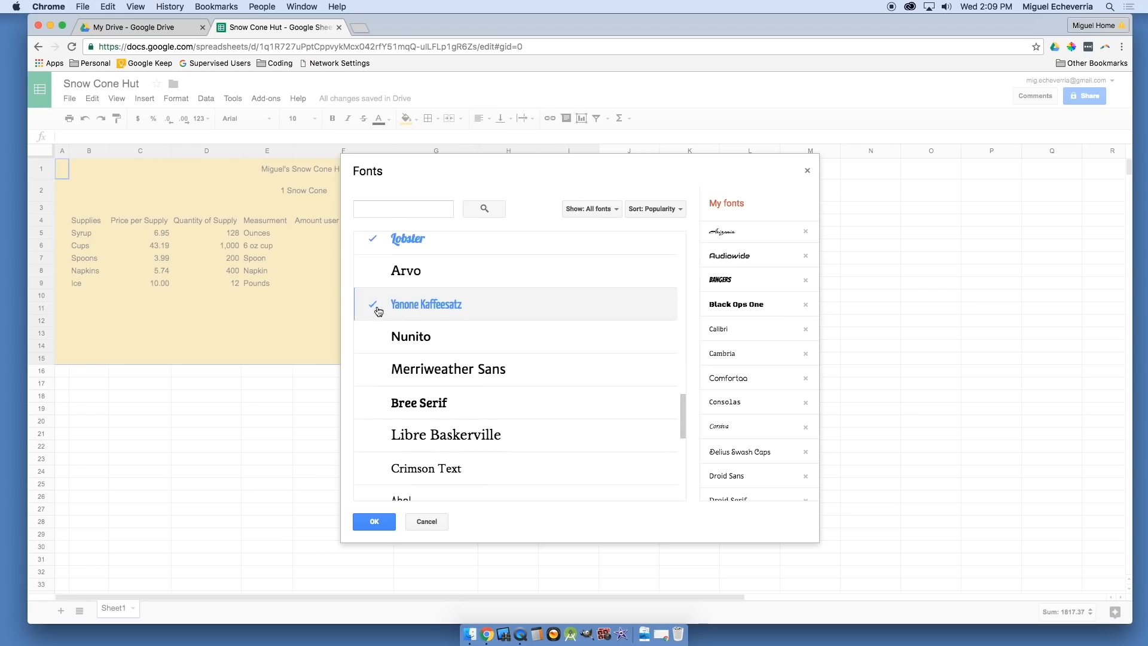
left_click(372, 308)
scroll(389, 401, "down", 6)
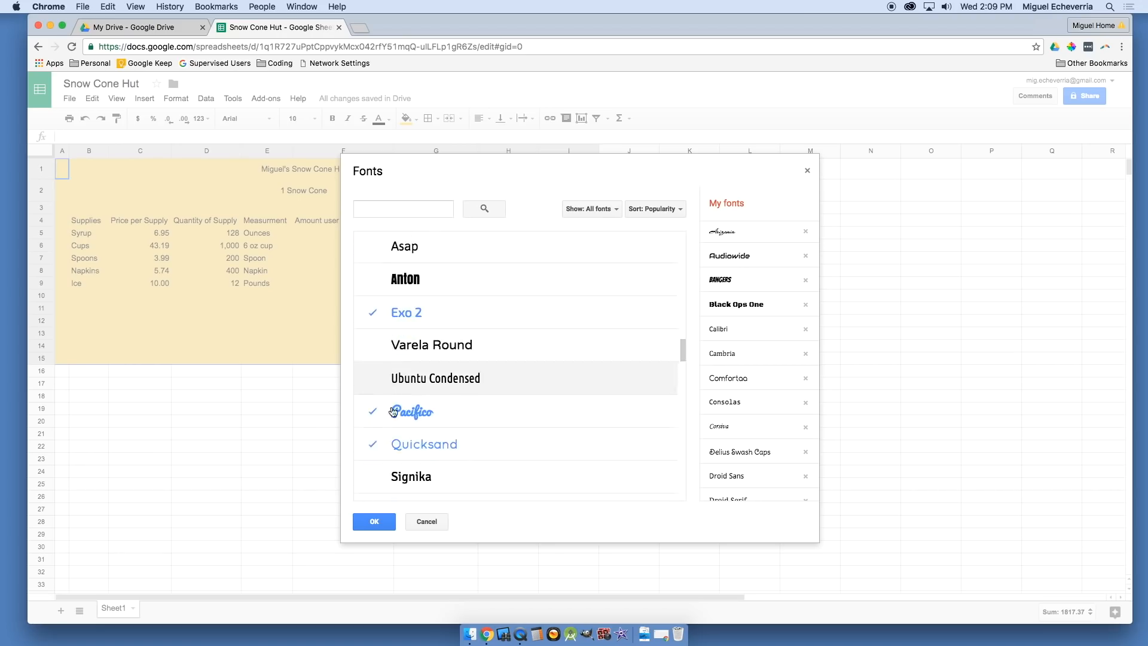
- Close the font catalogue and apply the Delius Swash Caps font to cells A1 to I15
left_click(387, 524)
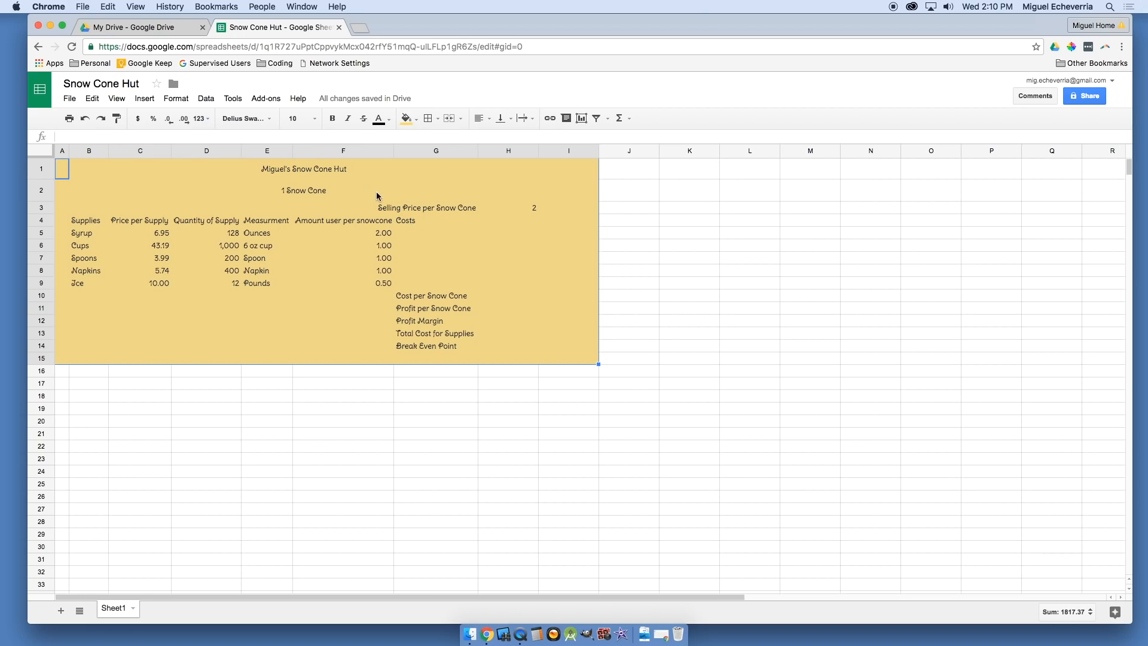
left_click(240, 198)
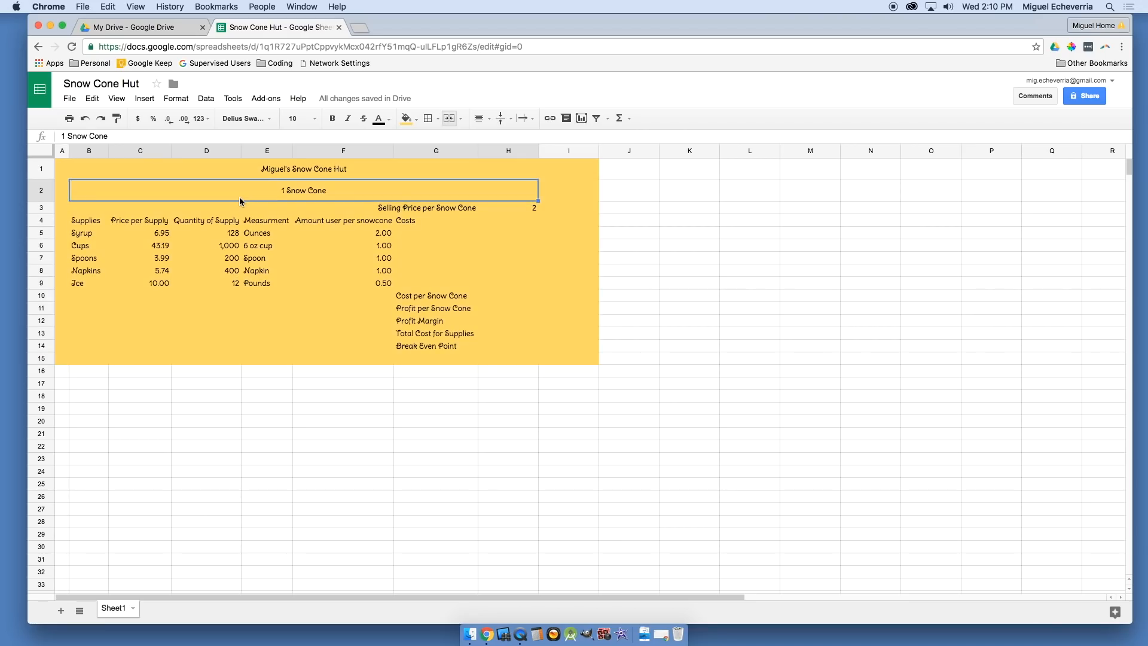
left_click(343, 384)
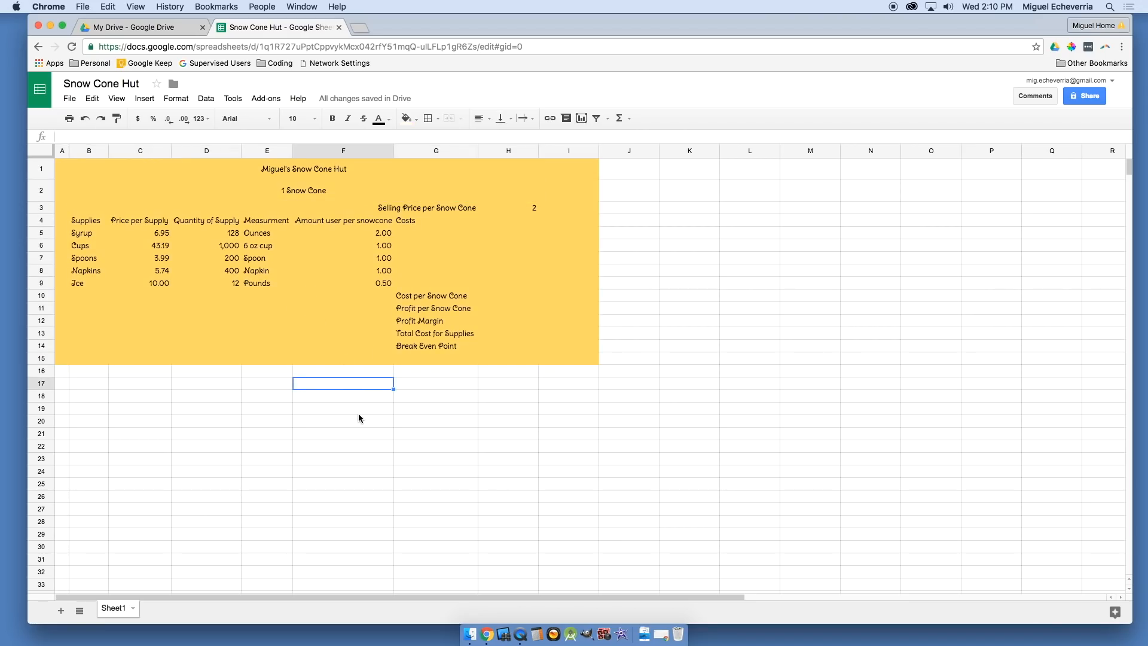
- Fill the supplies table, cells B3 to H9, with a light cornflower blue
mouse_move(82, 209)
left_mouse_down()
mouse_move(283, 261)
mouse_move(500, 284)
left_mouse_up()
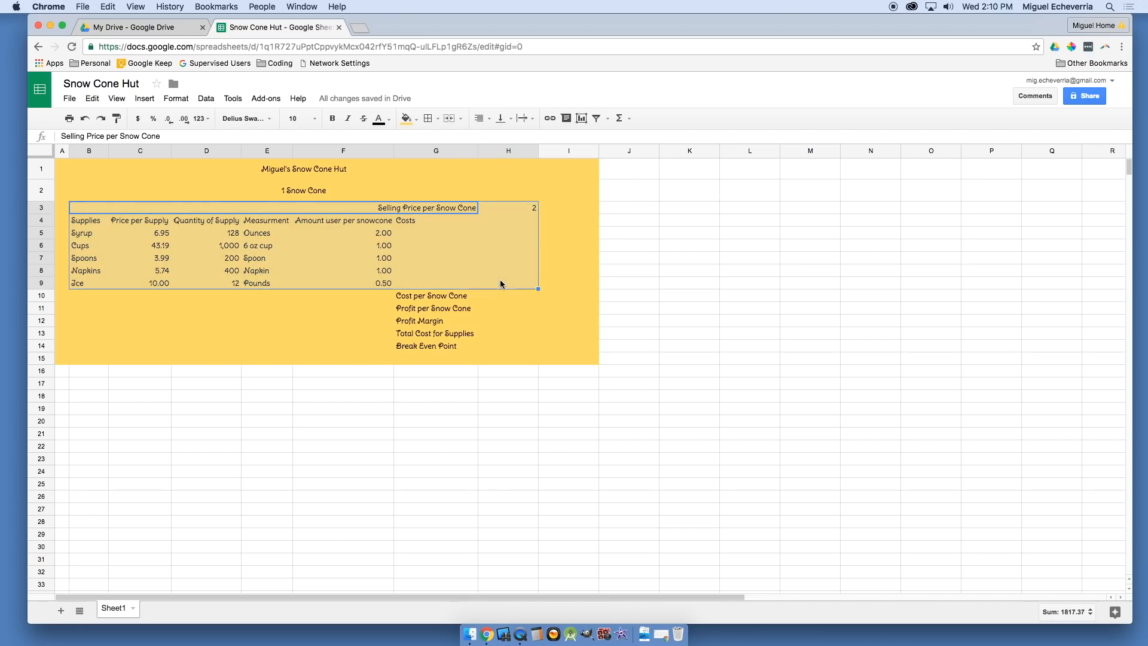
left_click(81, 210)
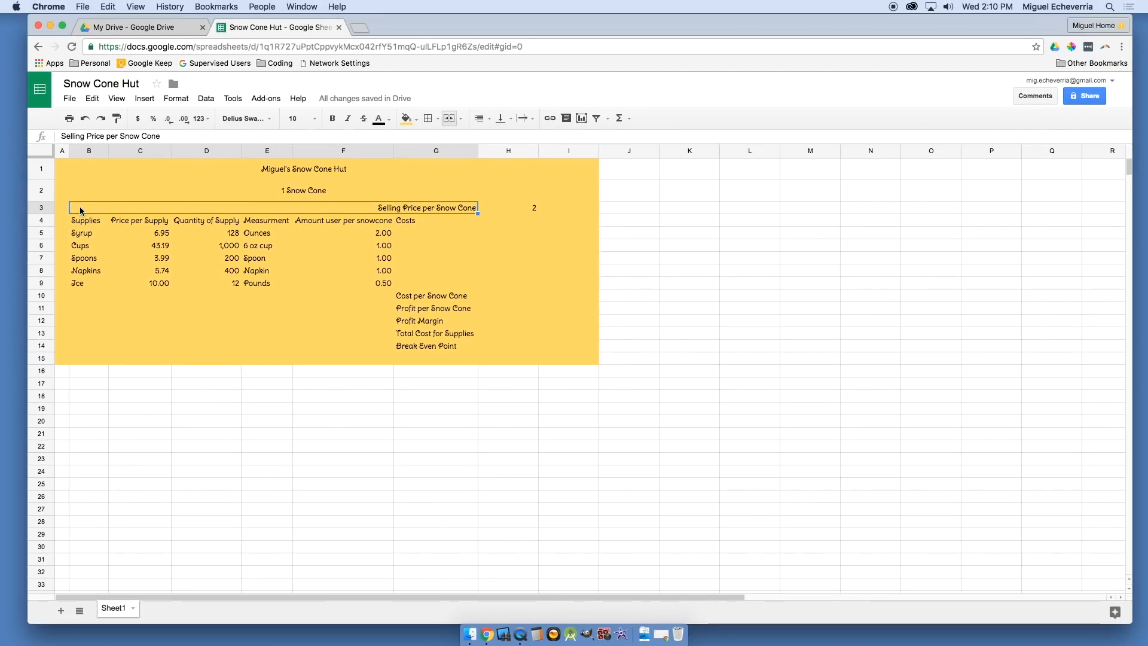
mouse_move(82, 210)
left_mouse_down()
mouse_move(99, 238)
mouse_move(239, 278)
mouse_move(507, 284)
left_mouse_up()
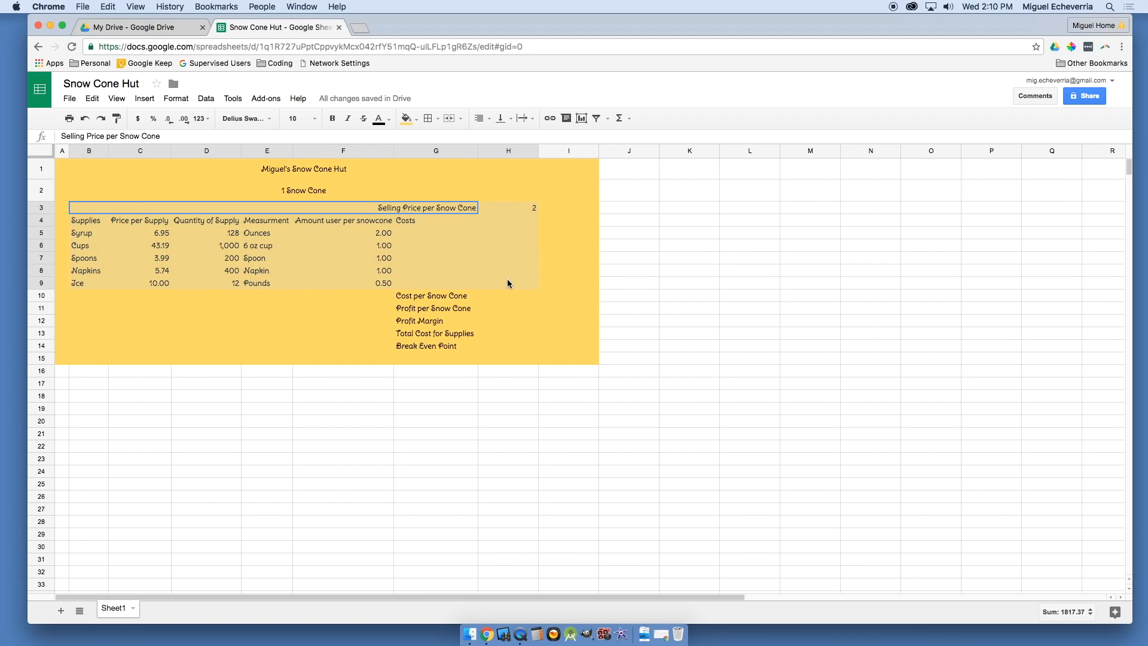
left_click_drag(507, 283, 507, 283)
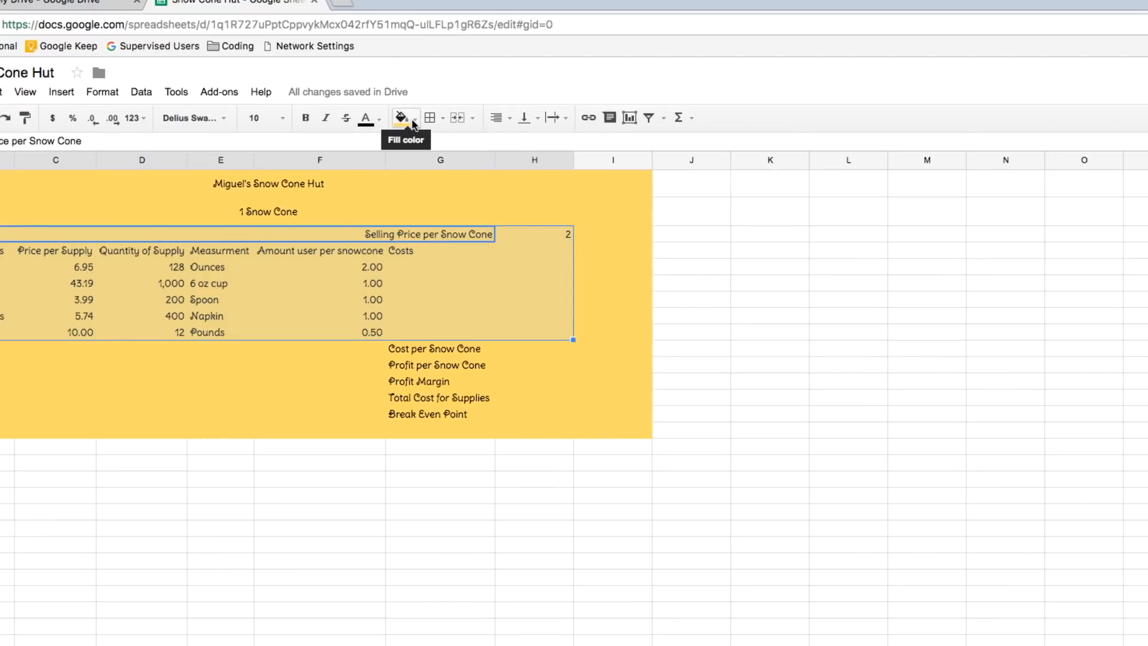
left_click(413, 120)
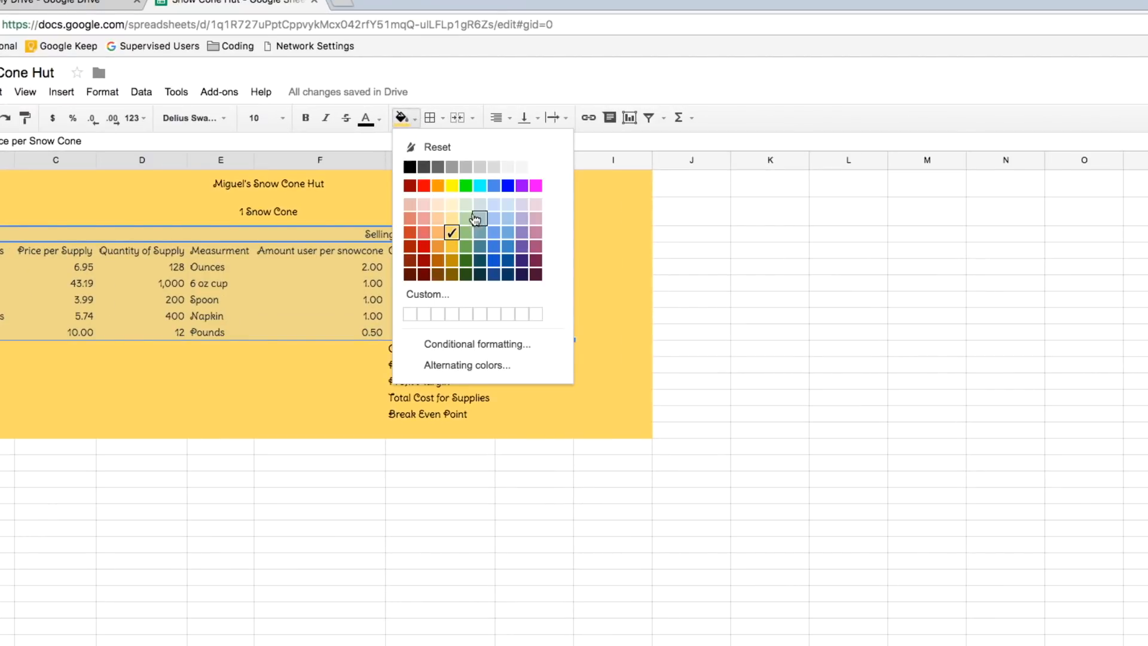
left_click(505, 239)
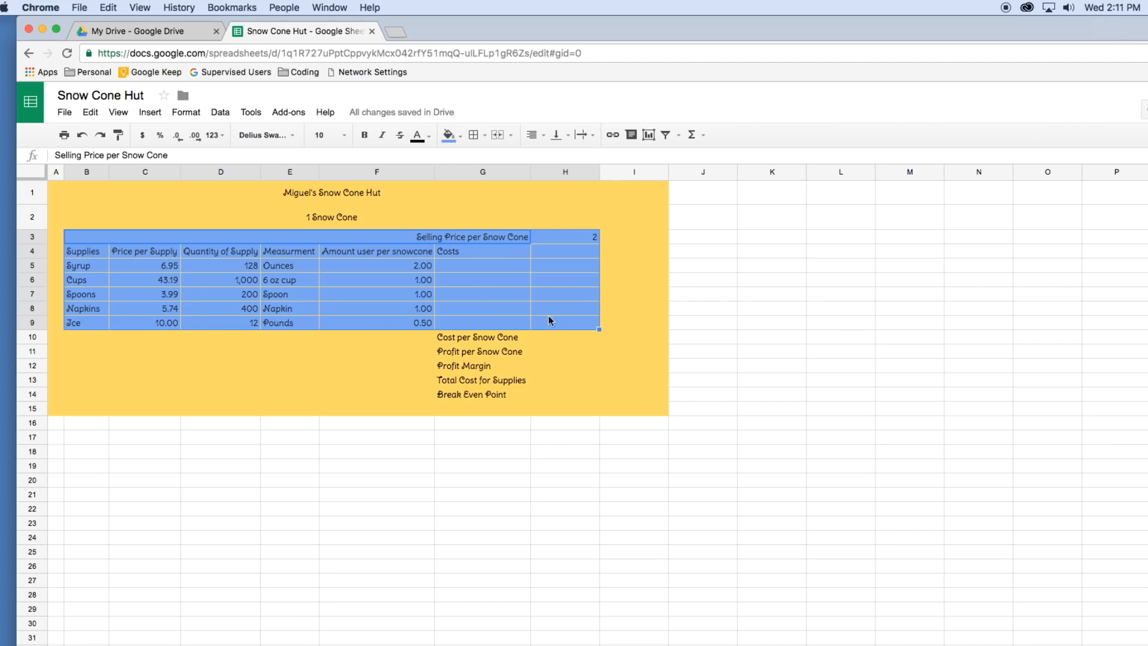
- Fill cells G10 to H14, from Cost per Snow Cone to Break Even Point, with the same light cornflower blue
left_click(456, 339)
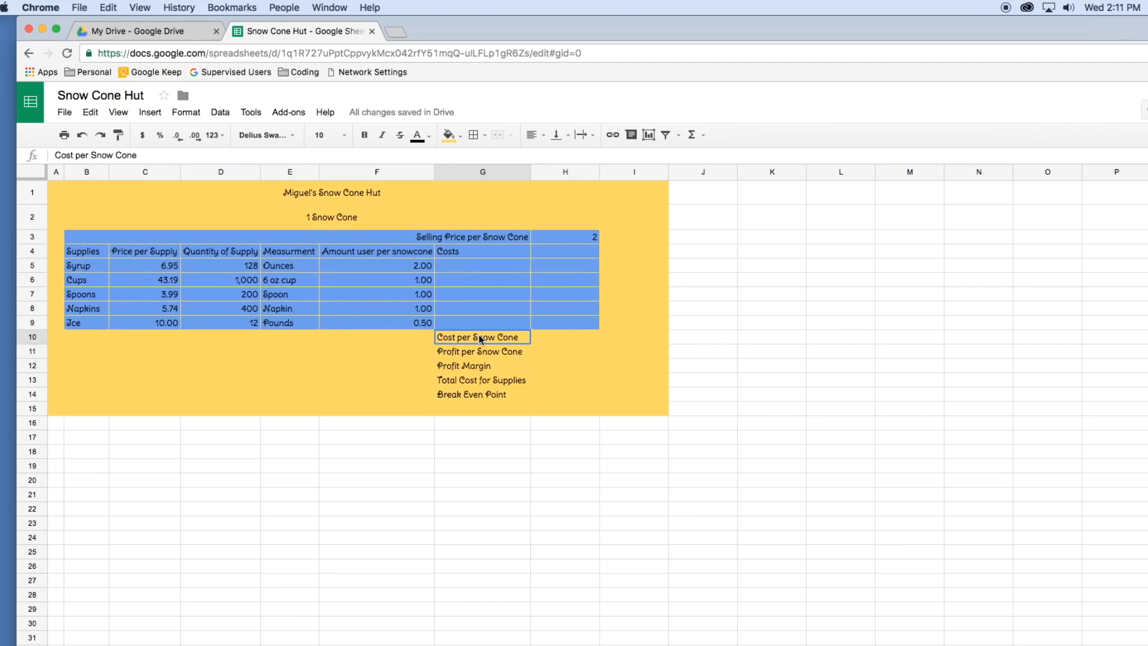
left_click_drag(481, 339, 569, 396)
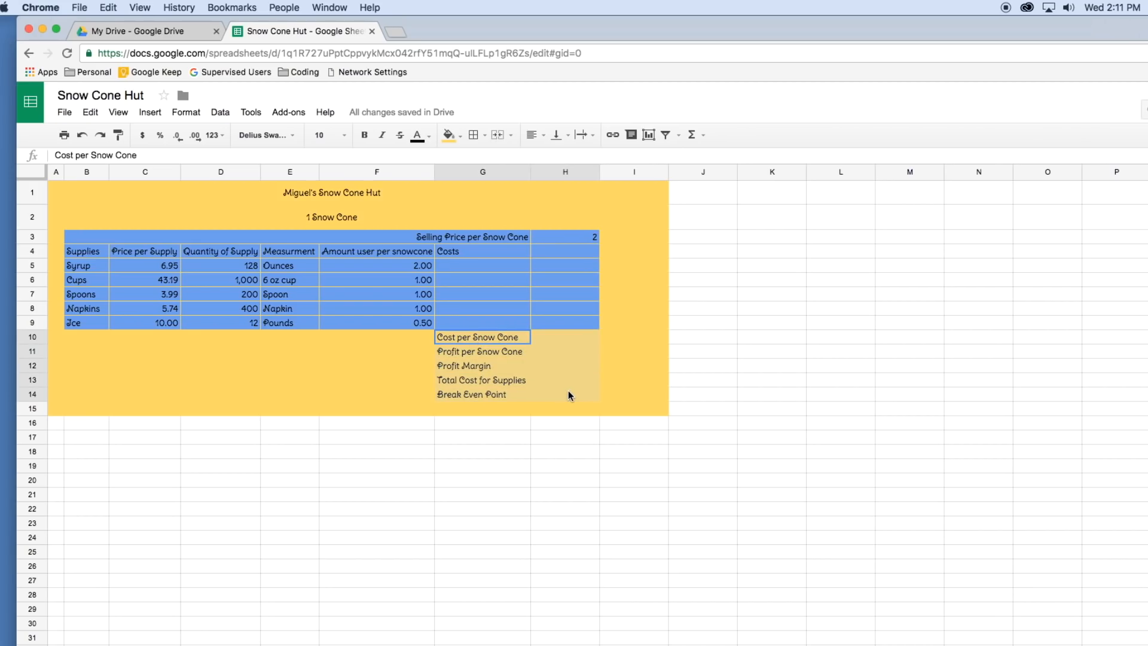
left_click_drag(568, 390, 568, 390)
left_click(460, 136)
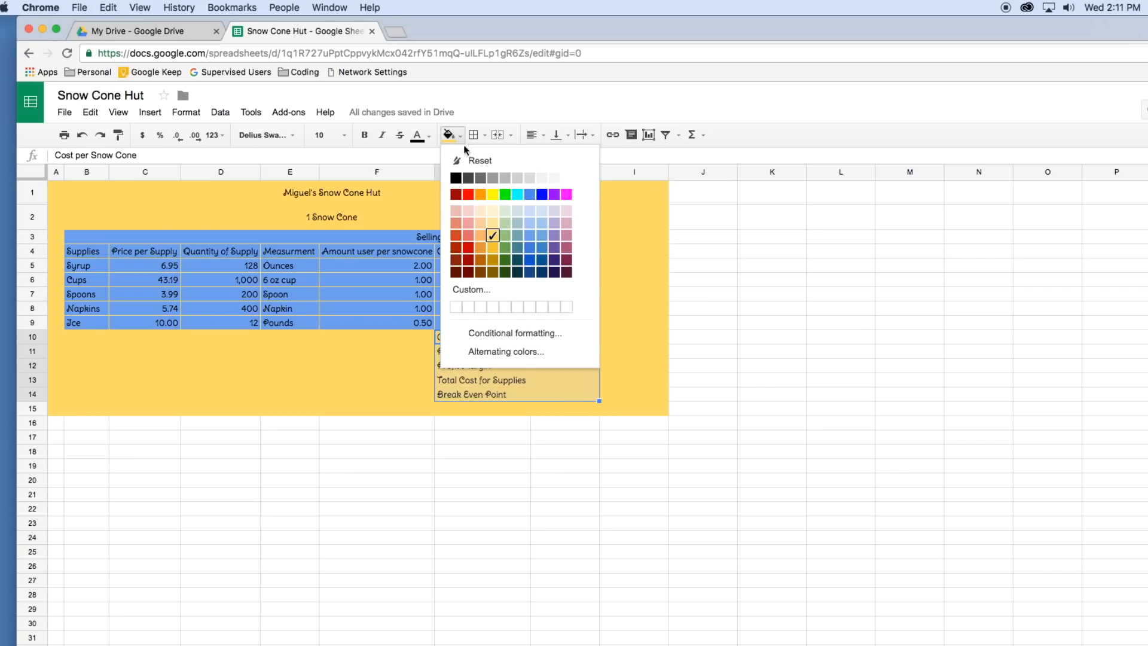
left_click(533, 237)
left_click(626, 295)
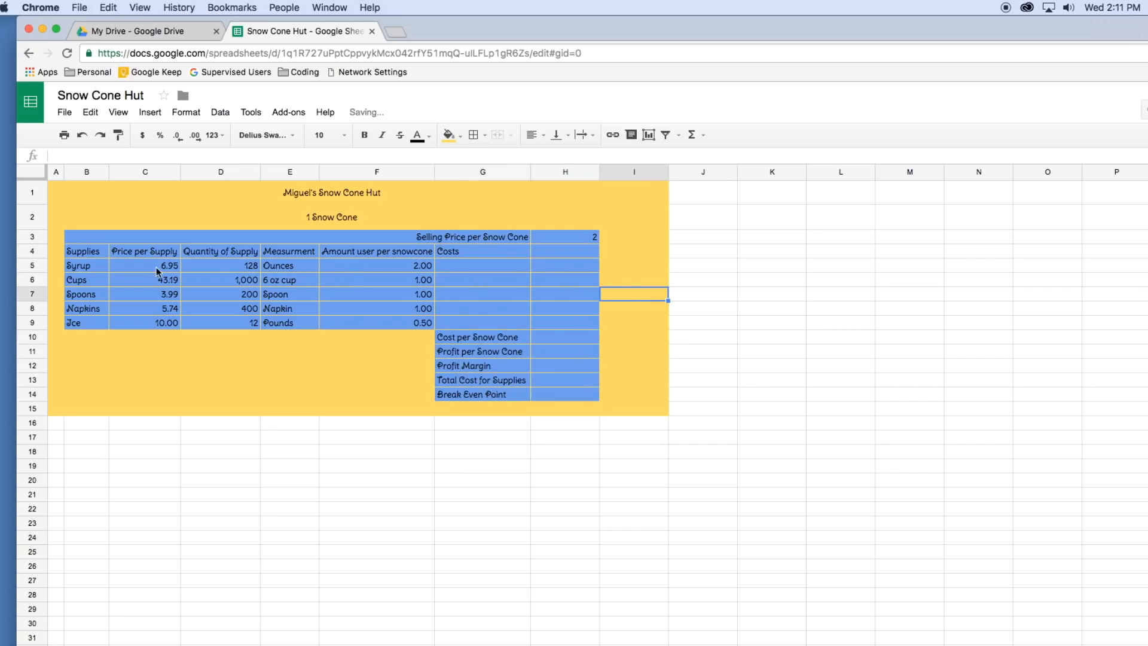
- Narrow column I to a slim margin like column A, and make row 15 slightly taller
left_click(817, 394)
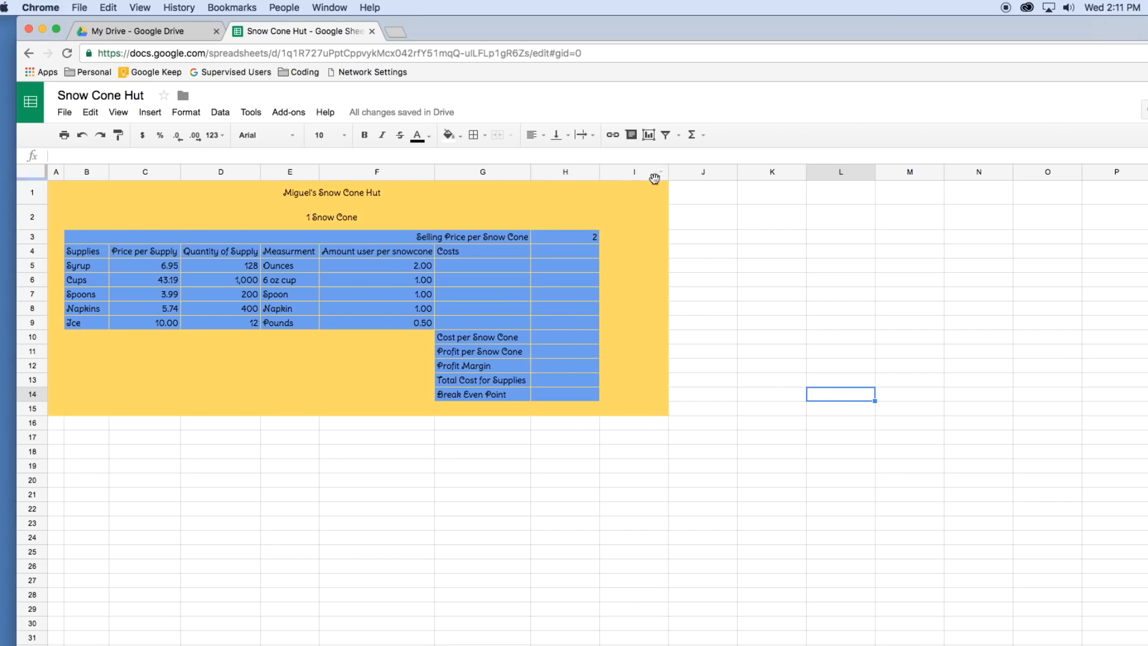
left_click_drag(668, 172, 618, 172)
left_click(655, 251)
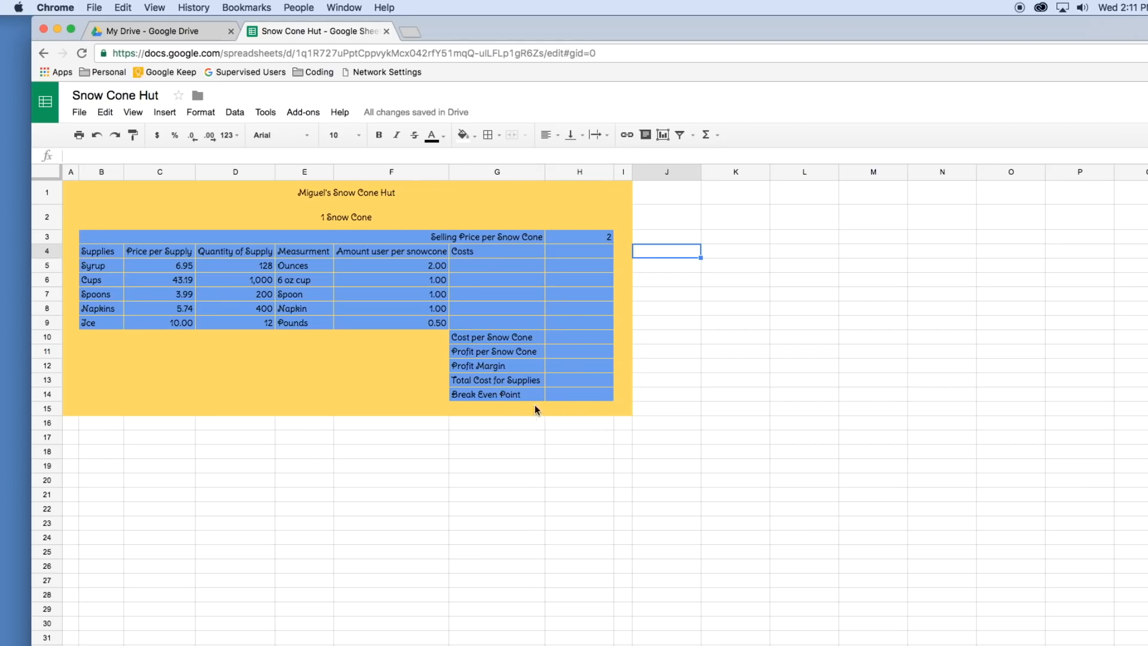
left_click_drag(51, 414, 50, 418)
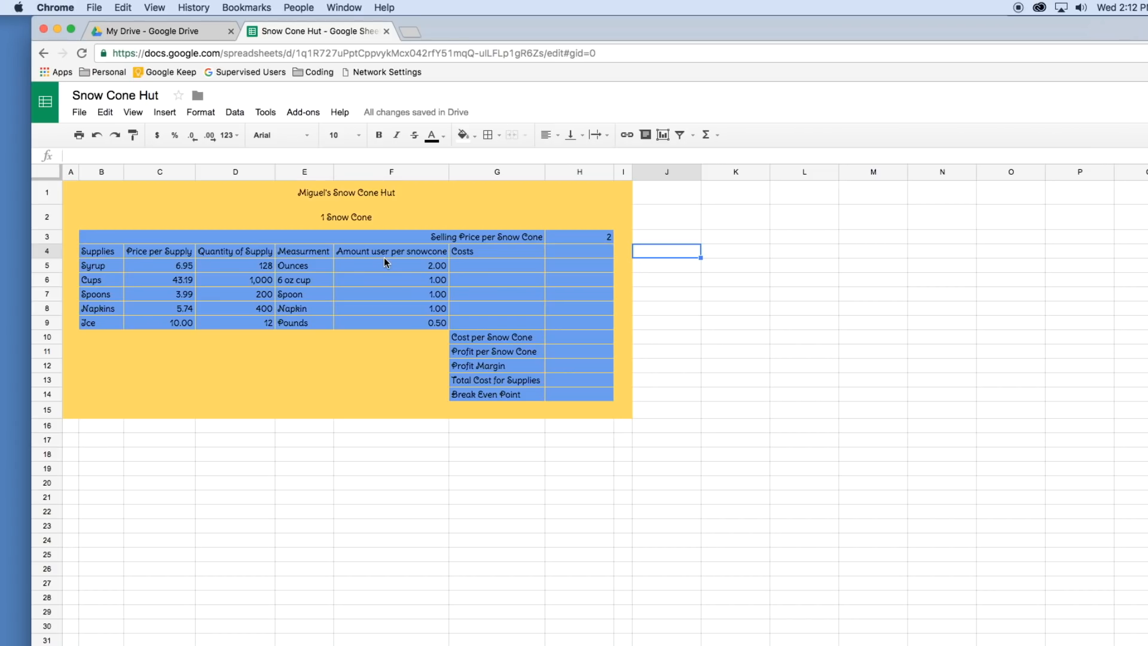
- Colour the title and subtitle text in rows 1 and 2 a slightly darker blue than the table's fill
left_click(354, 214)
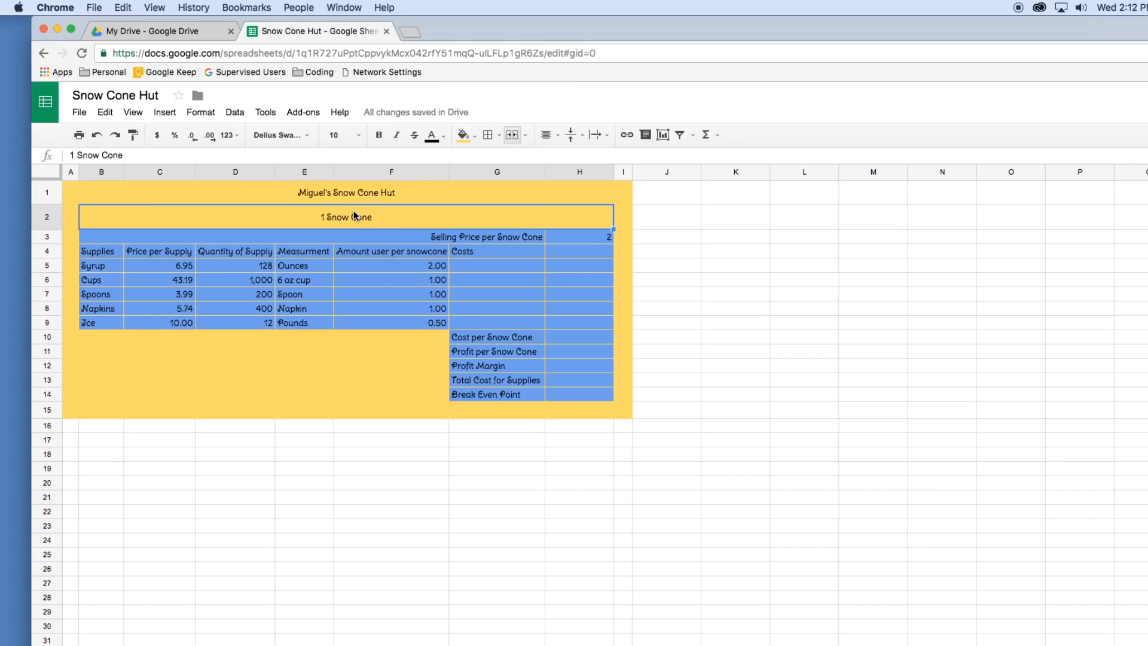
left_click(354, 198)
left_click(354, 222)
left_click(354, 197)
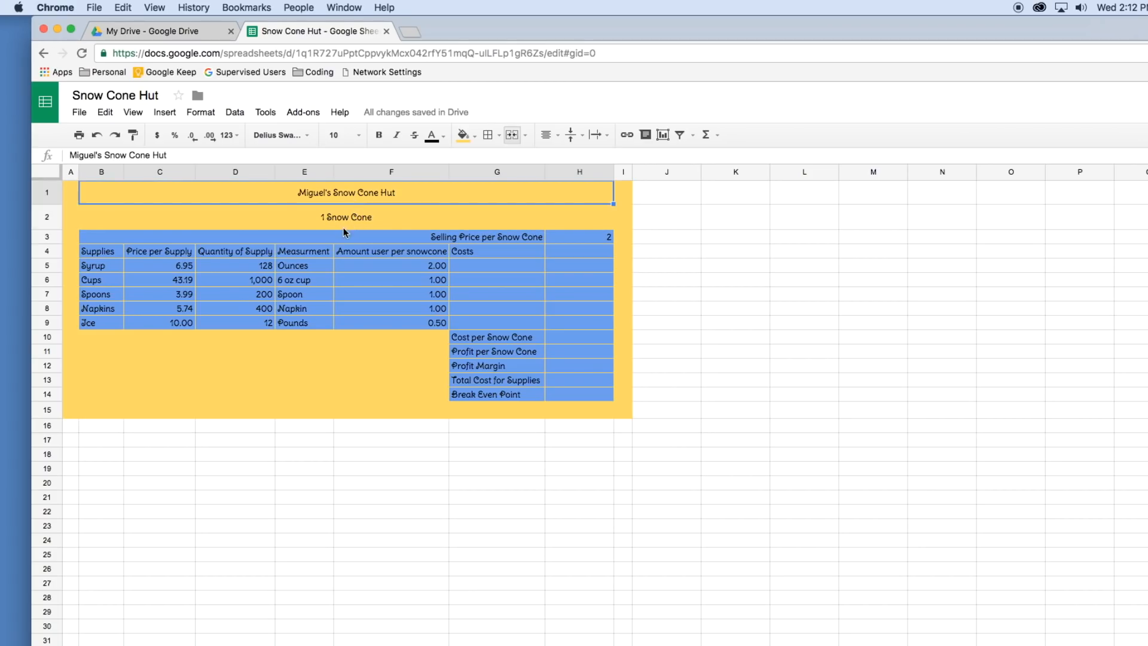
left_click(348, 221)
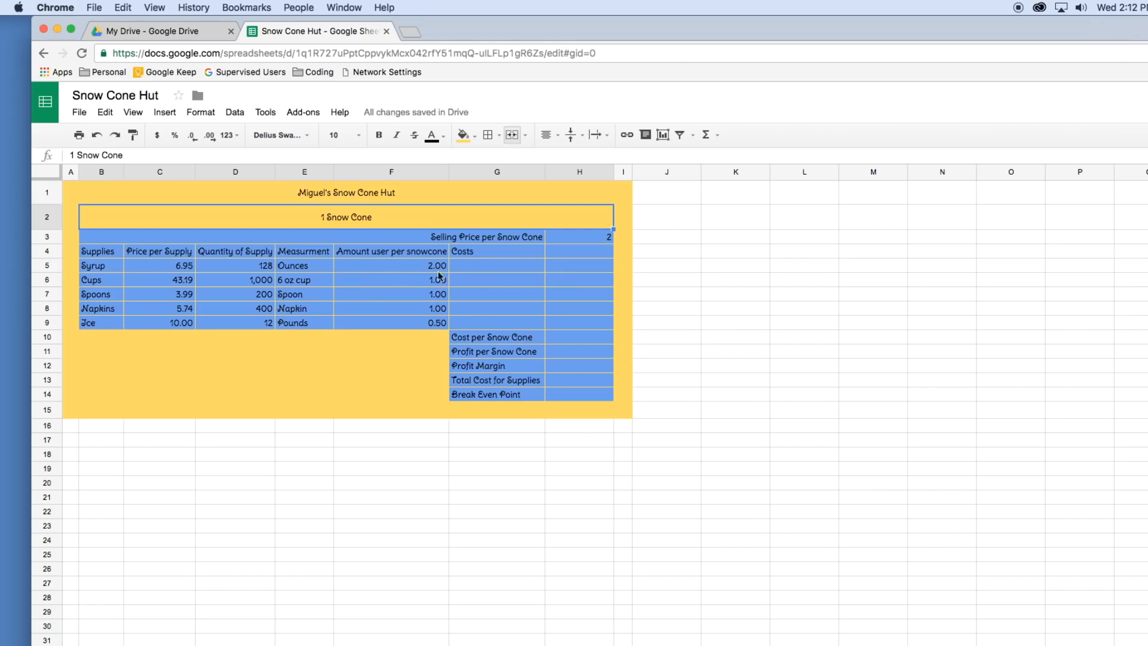
left_click_drag(359, 218, 354, 195)
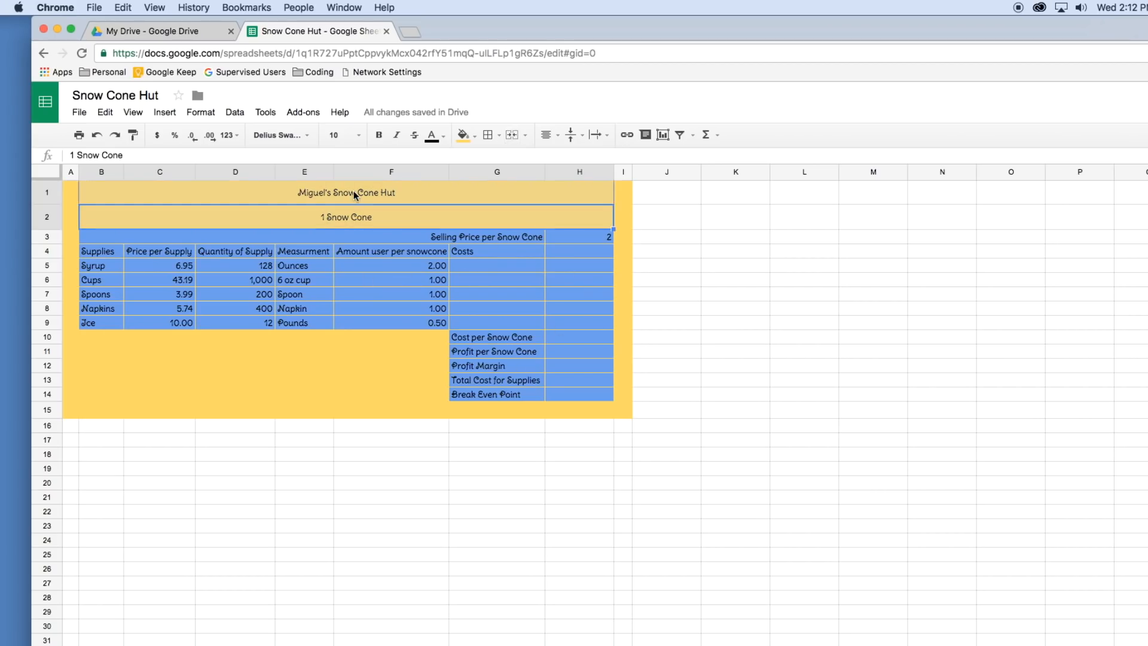
left_click(430, 137)
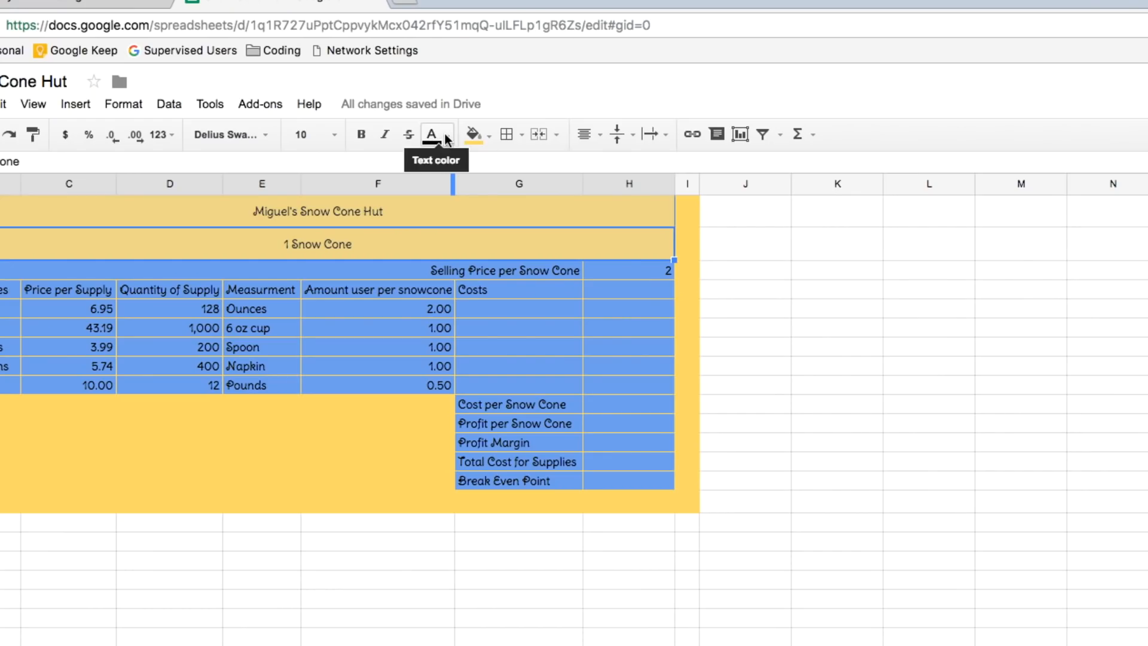
left_click(445, 137)
left_click(540, 265)
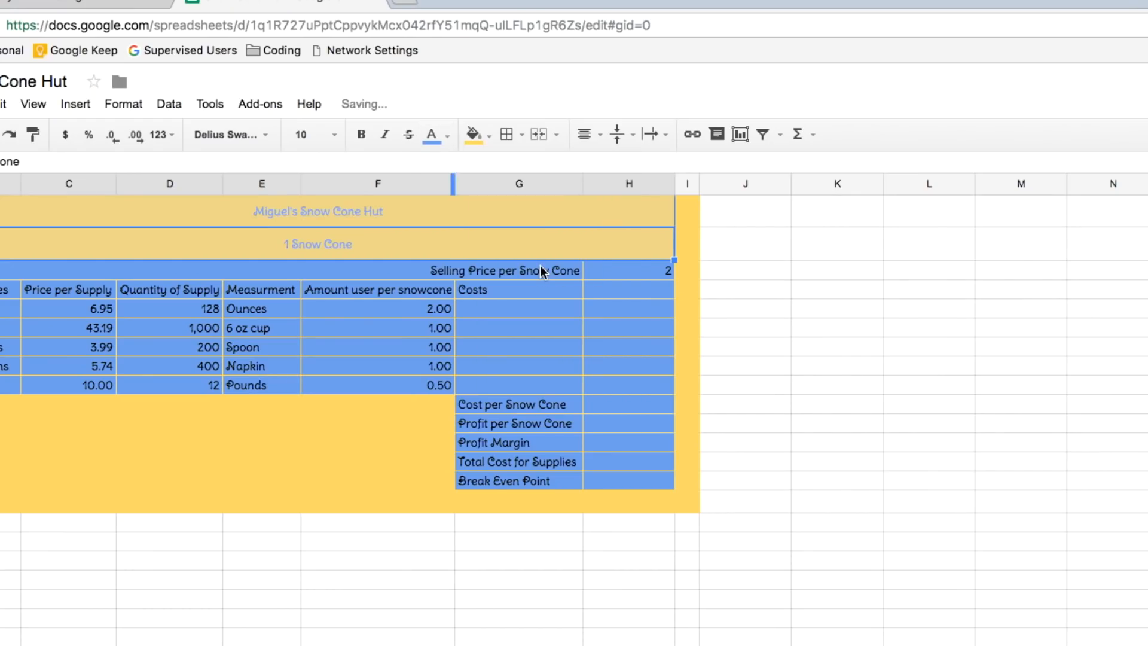
left_click(446, 137)
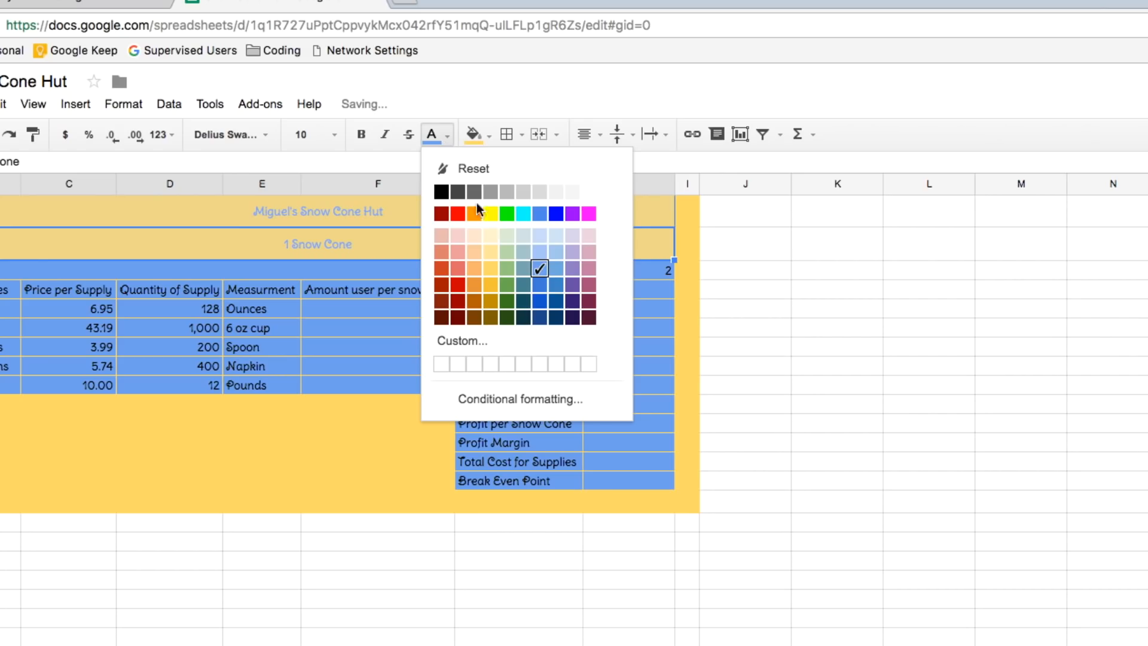
left_click(548, 291)
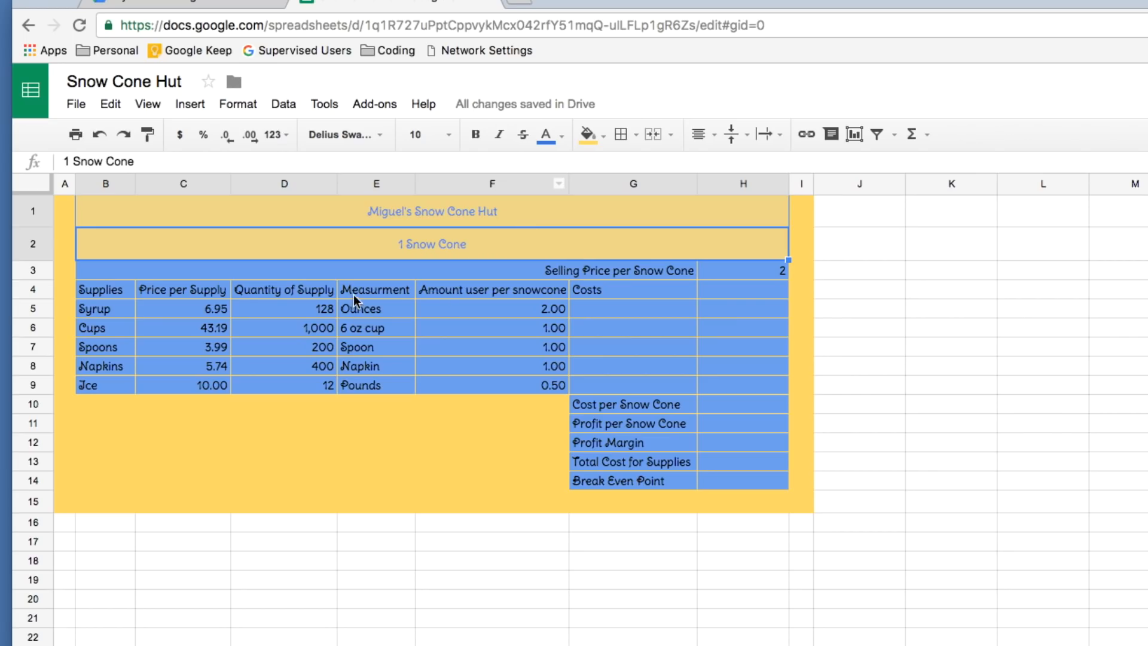
left_click(591, 273)
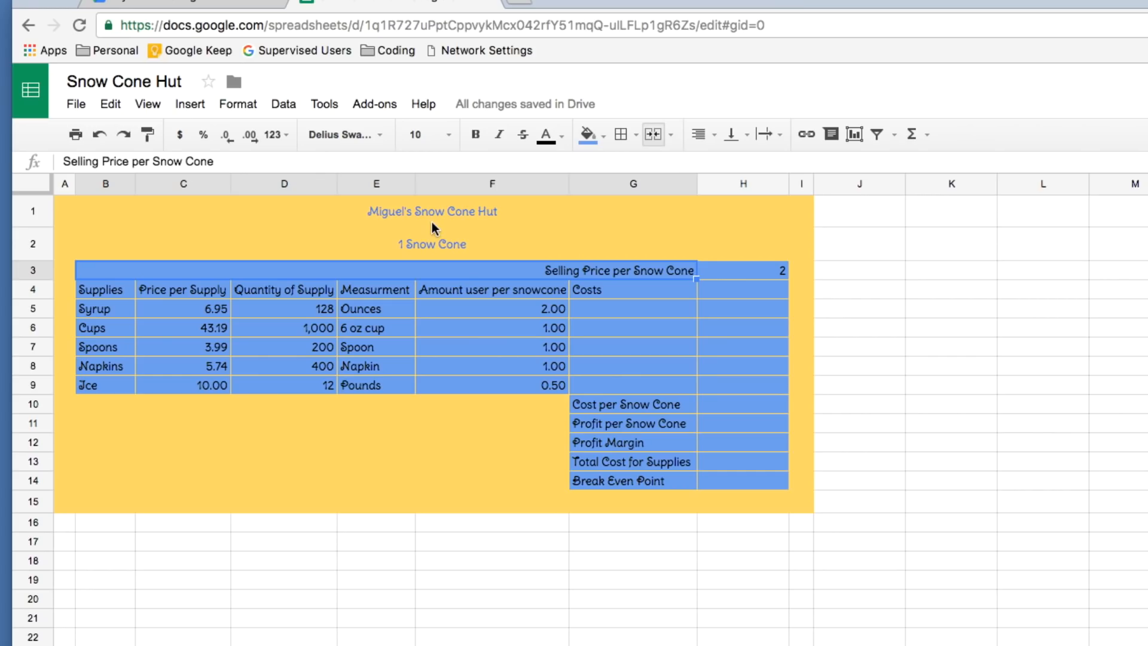
- Set the font size of the title and subtitle in rows 1 and 2 to 14
left_click_drag(422, 213, 439, 229)
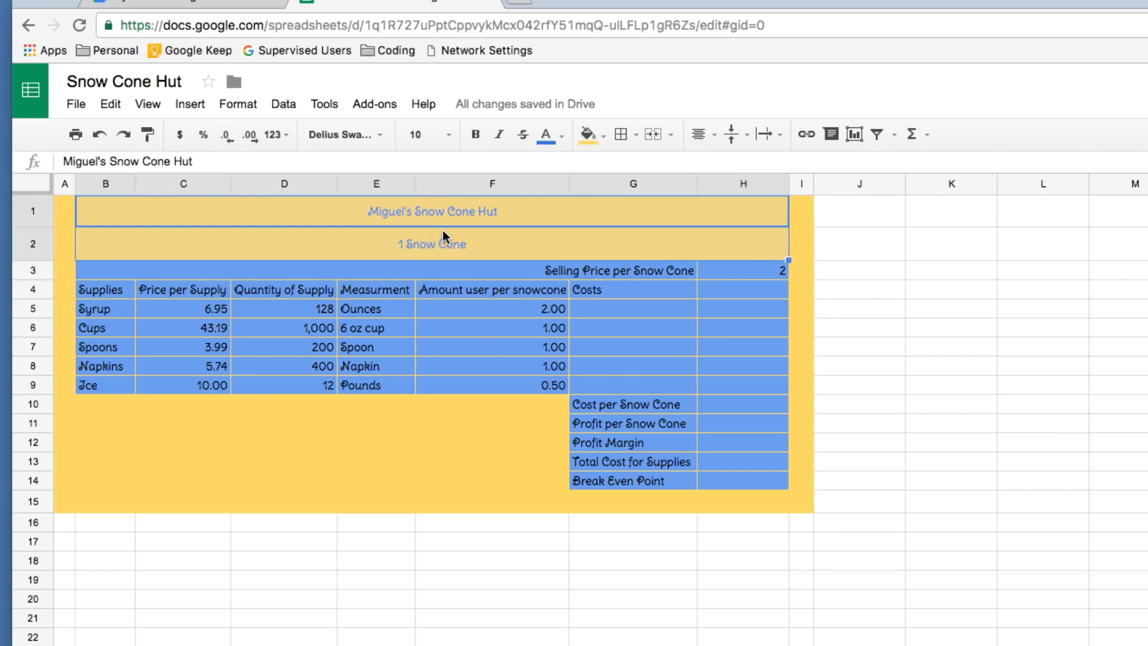
left_click(447, 137)
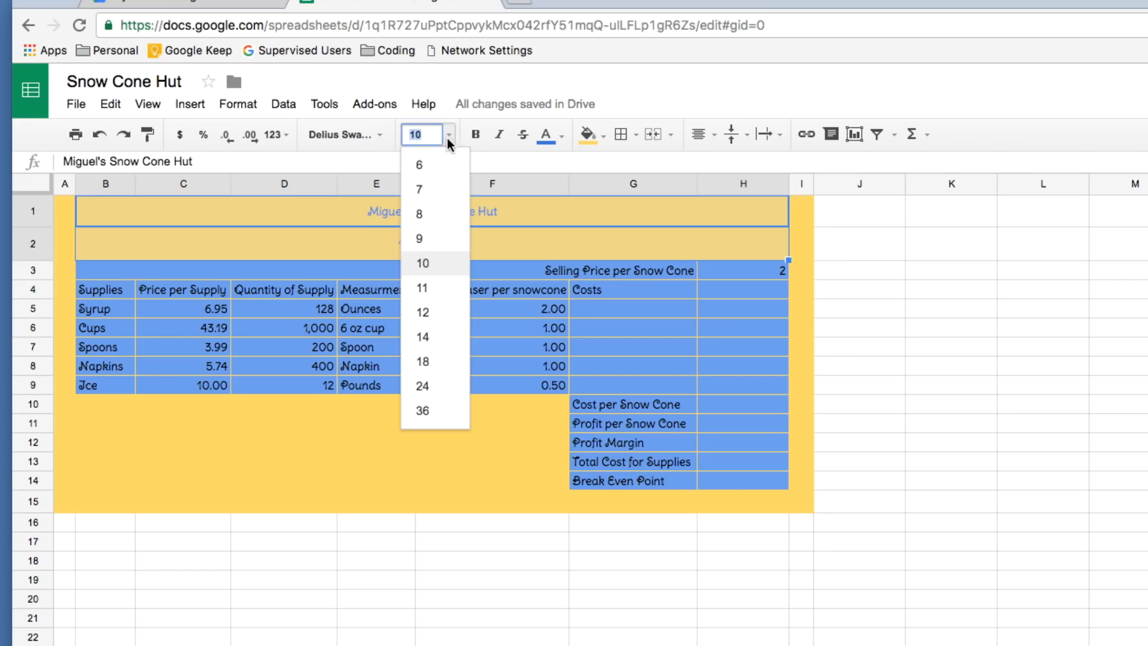
left_click(432, 341)
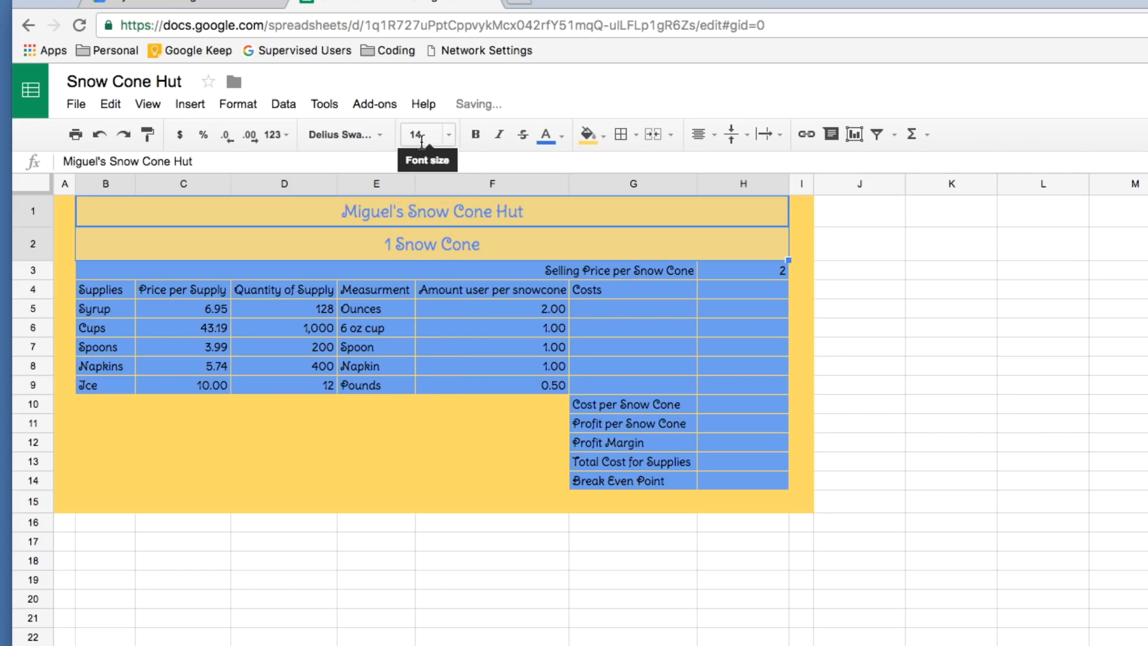
- Start inserting an image into the sheet and search Google images for "snow cone"
left_click(831, 292)
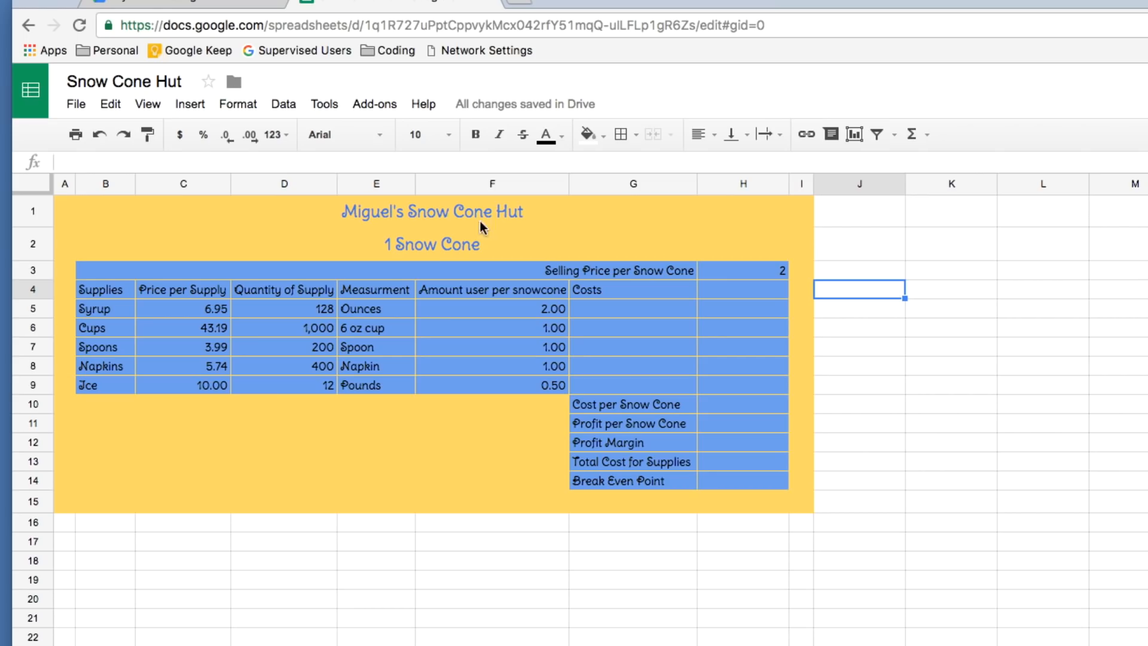
left_click(182, 105)
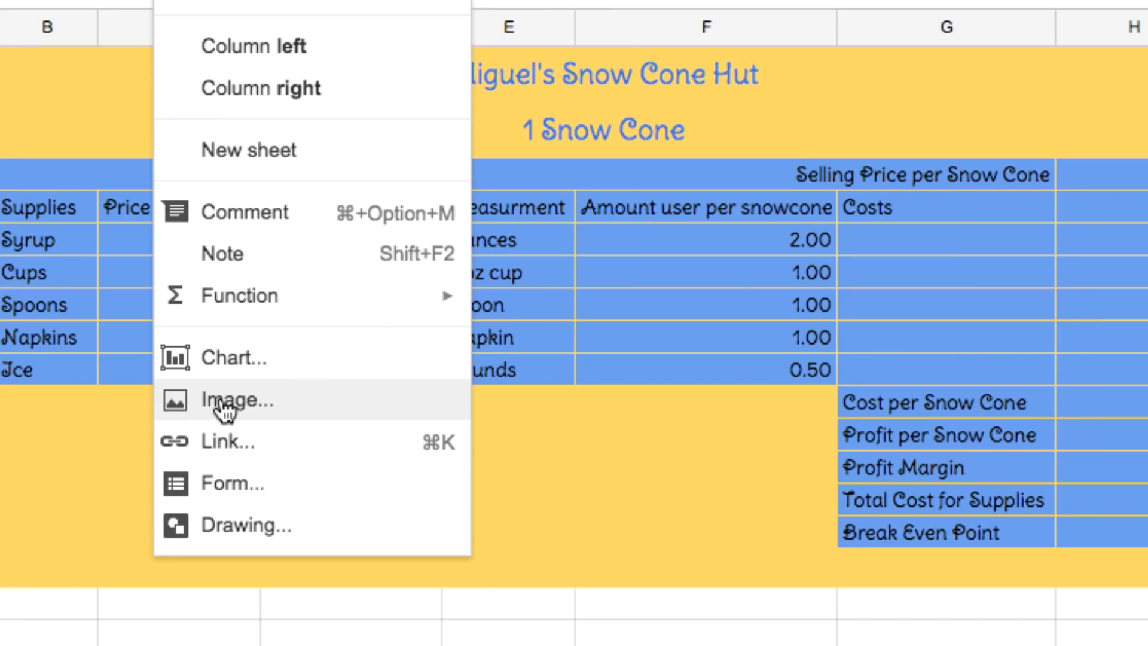
left_click(224, 404)
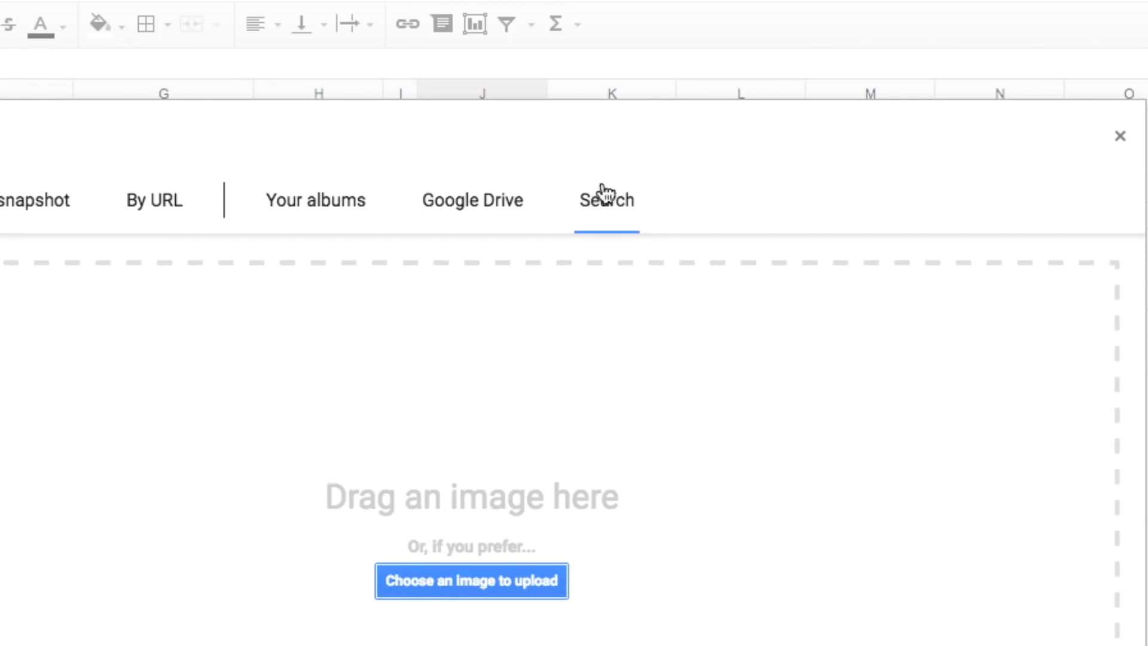
left_click(610, 209)
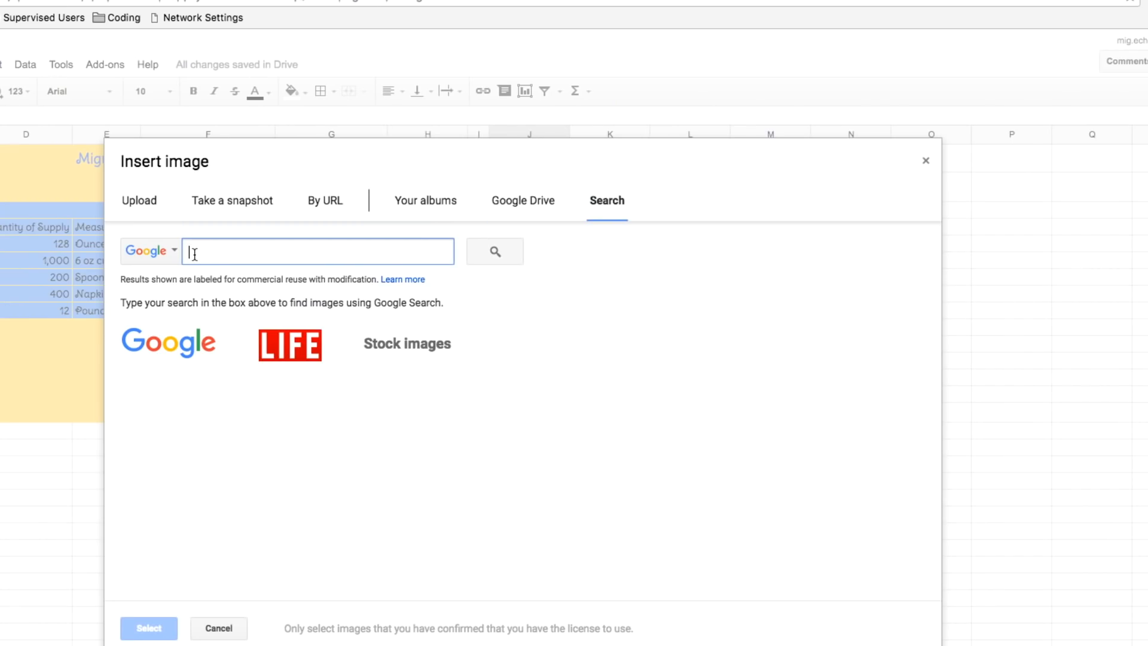
type("snow cone")
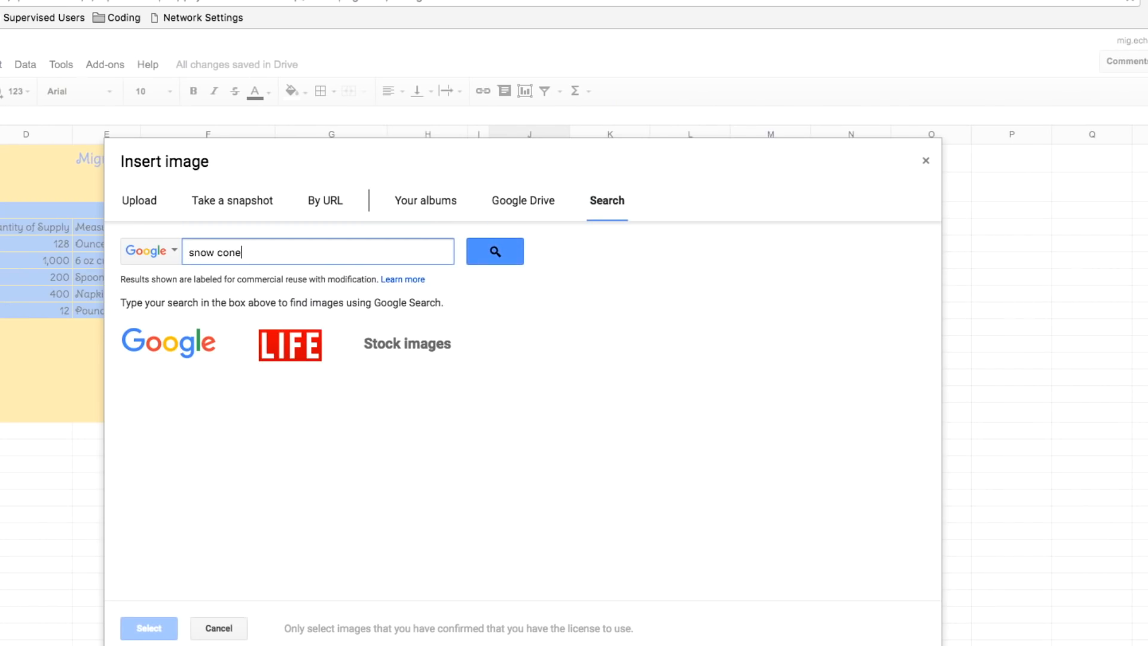
key("Return")
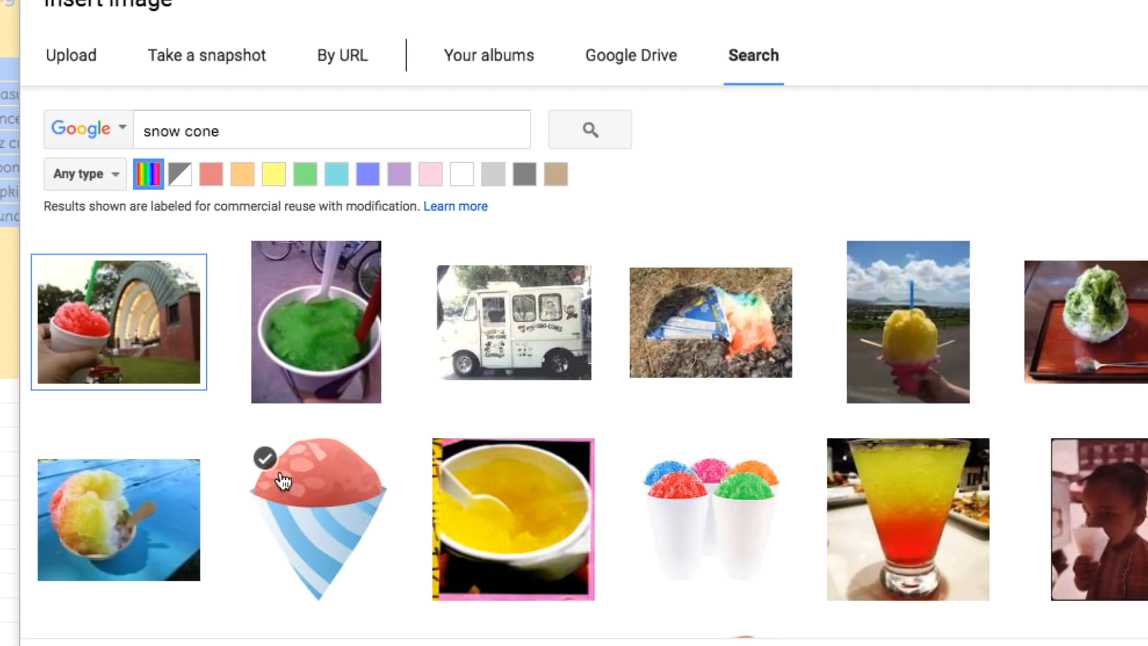
- Try filtering the snow cone image results to clip art, and set the type filter back to Any type
scroll(281, 481, "down", 1)
scroll(285, 480, "up", 1)
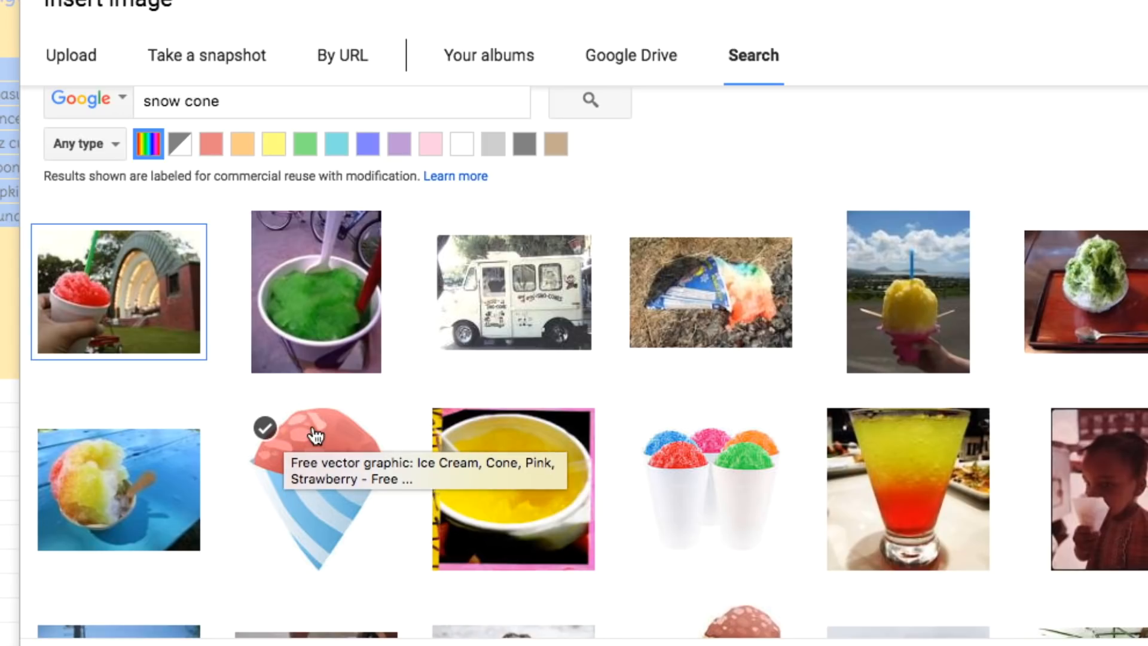
left_click(111, 144)
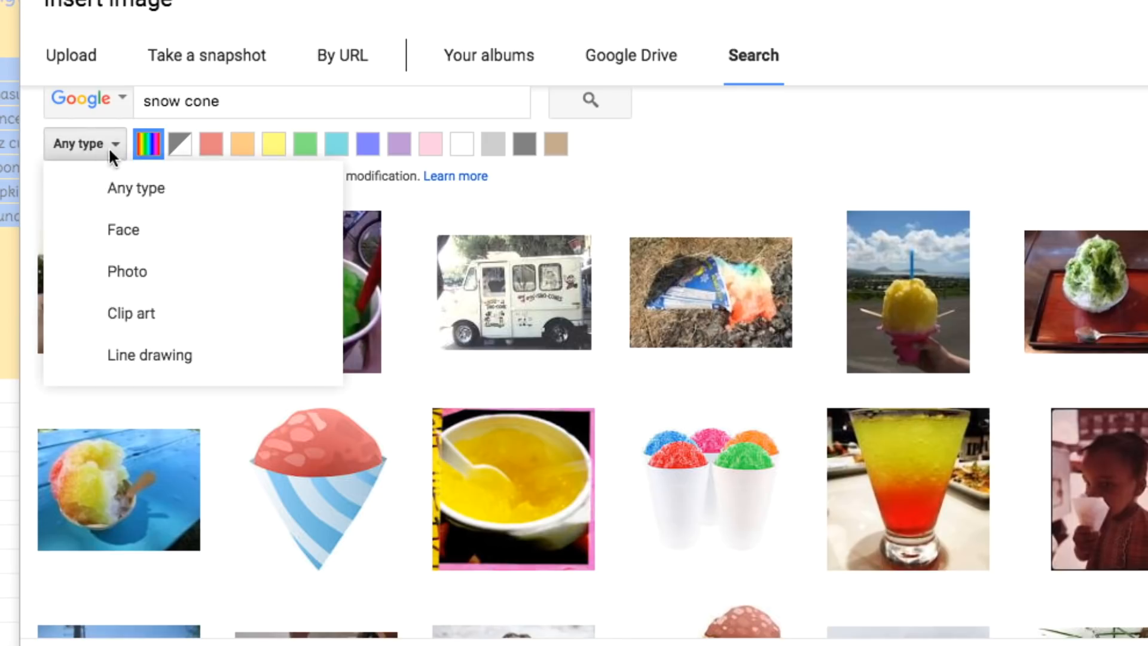
left_click(157, 323)
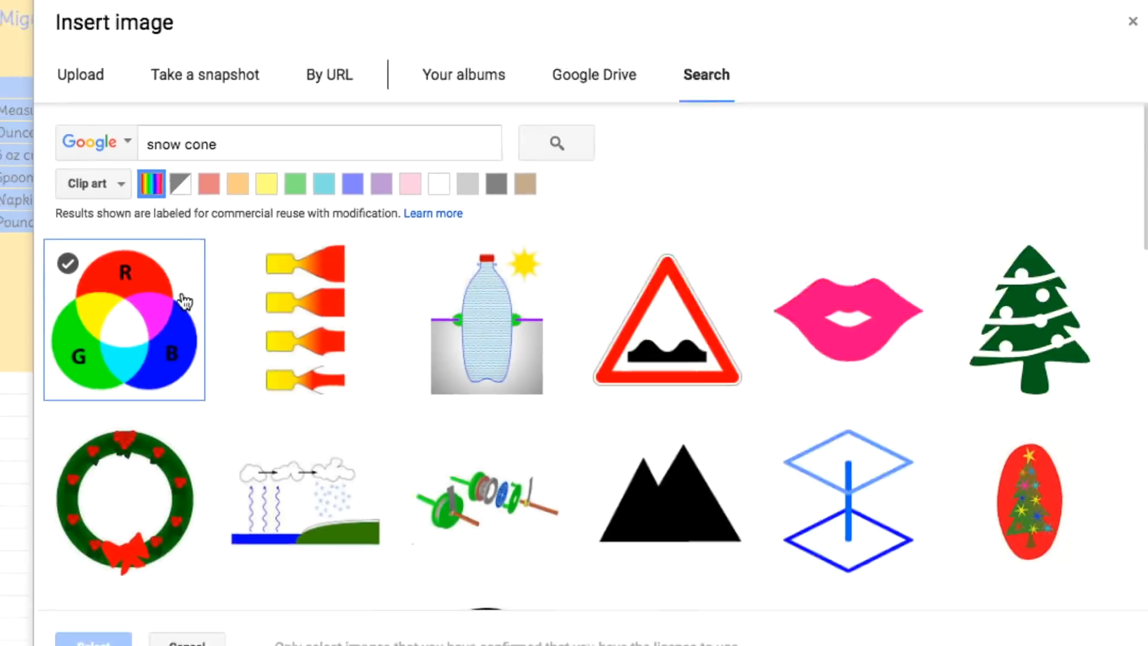
left_click(106, 169)
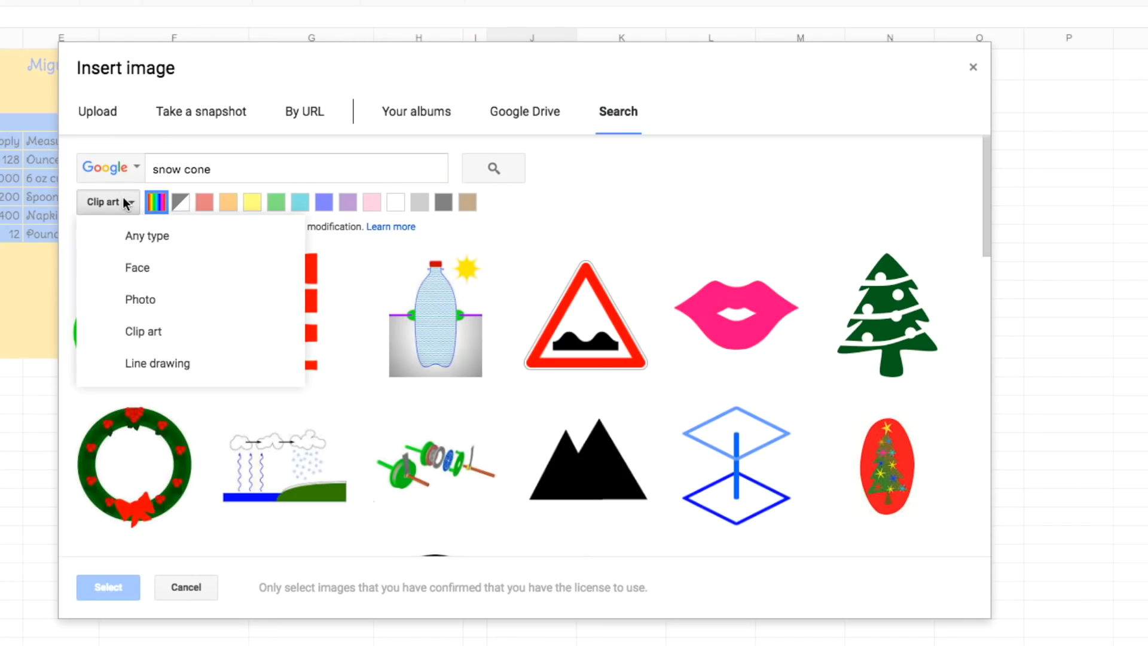
left_click(136, 235)
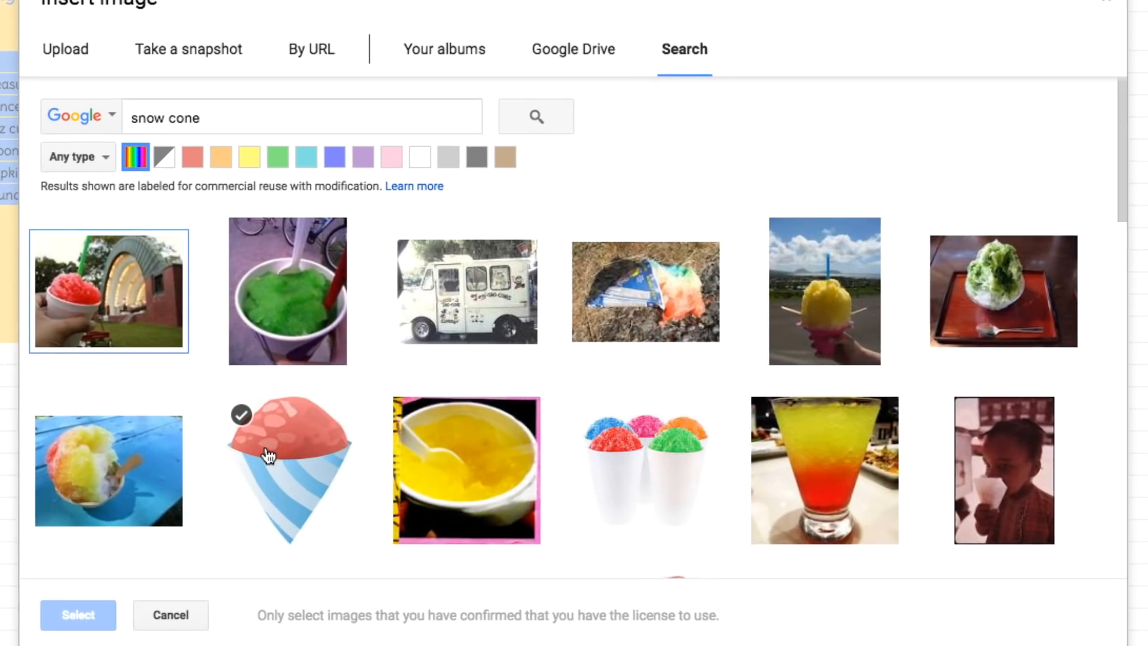
- Insert the red snow cone graphic with the blue-striped cone, scaled down to fit rows 1 and 2 in column D beside the title
left_click(273, 435)
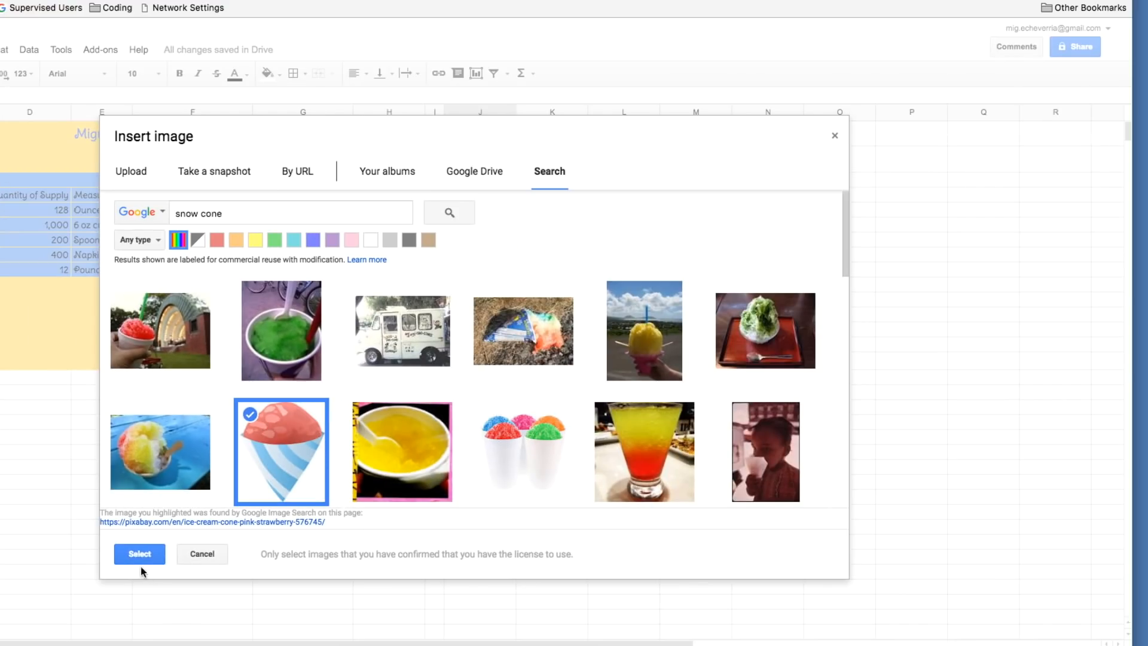
left_click(139, 557)
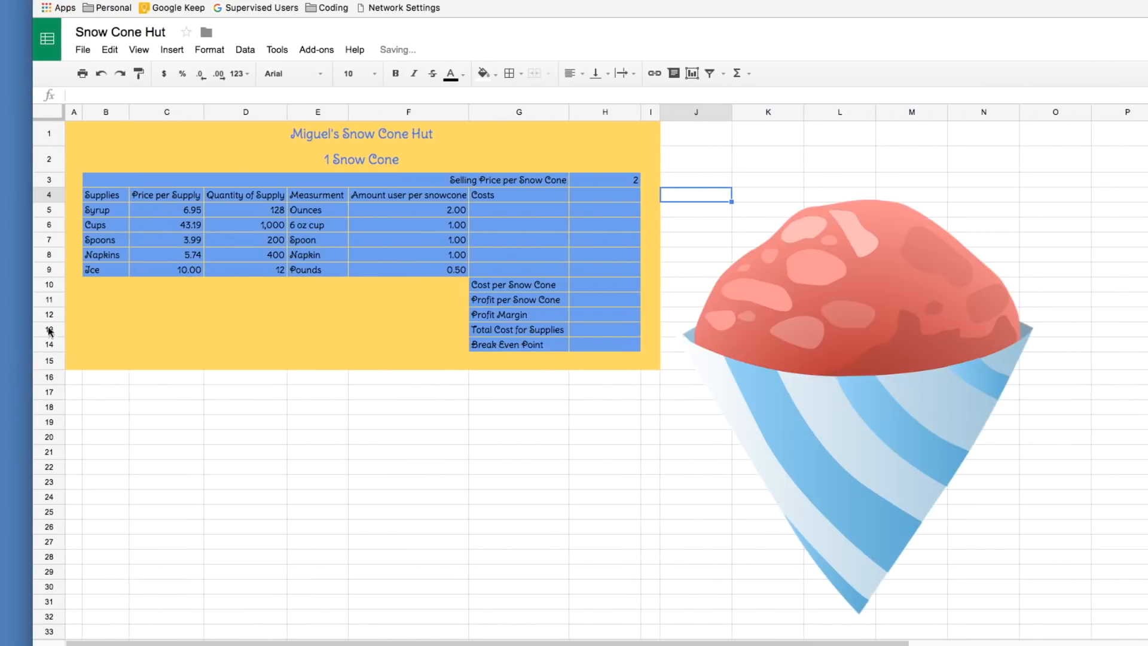
left_click_drag(770, 359, 336, 269)
left_click(780, 298)
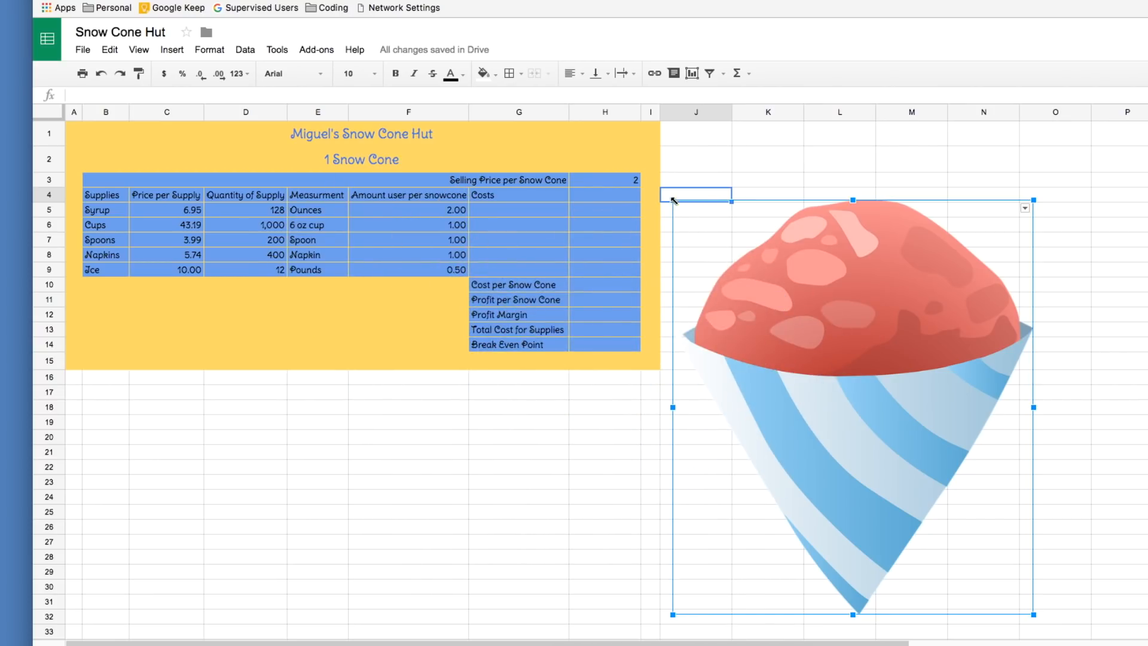
left_click_drag(677, 205, 282, 355)
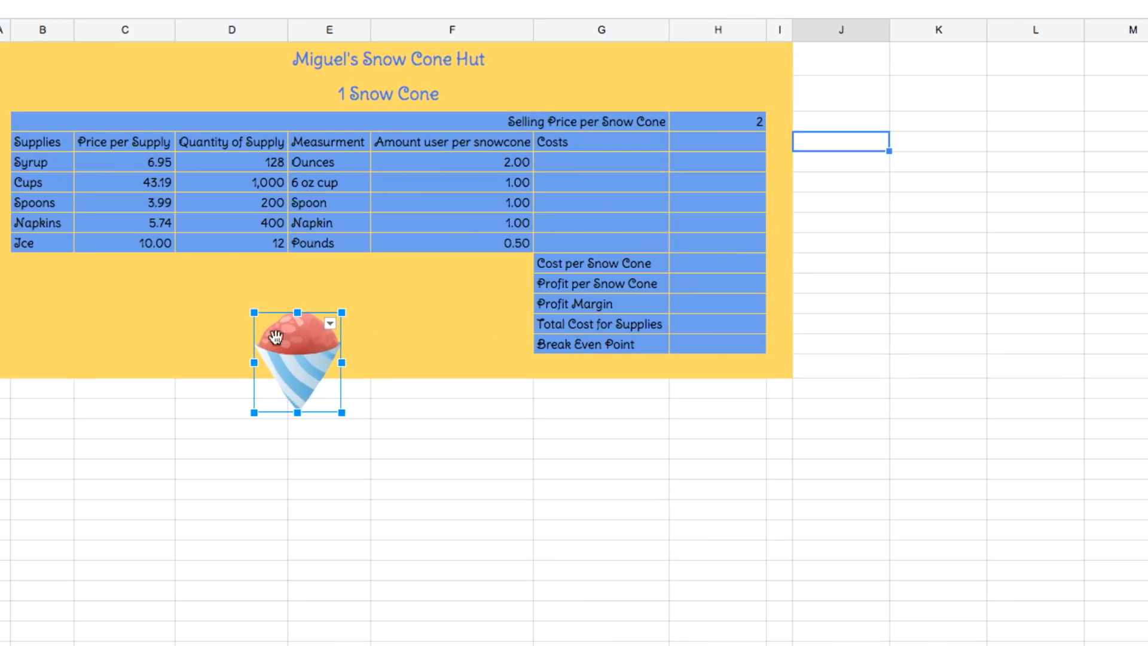
left_click_drag(254, 311, 222, 63)
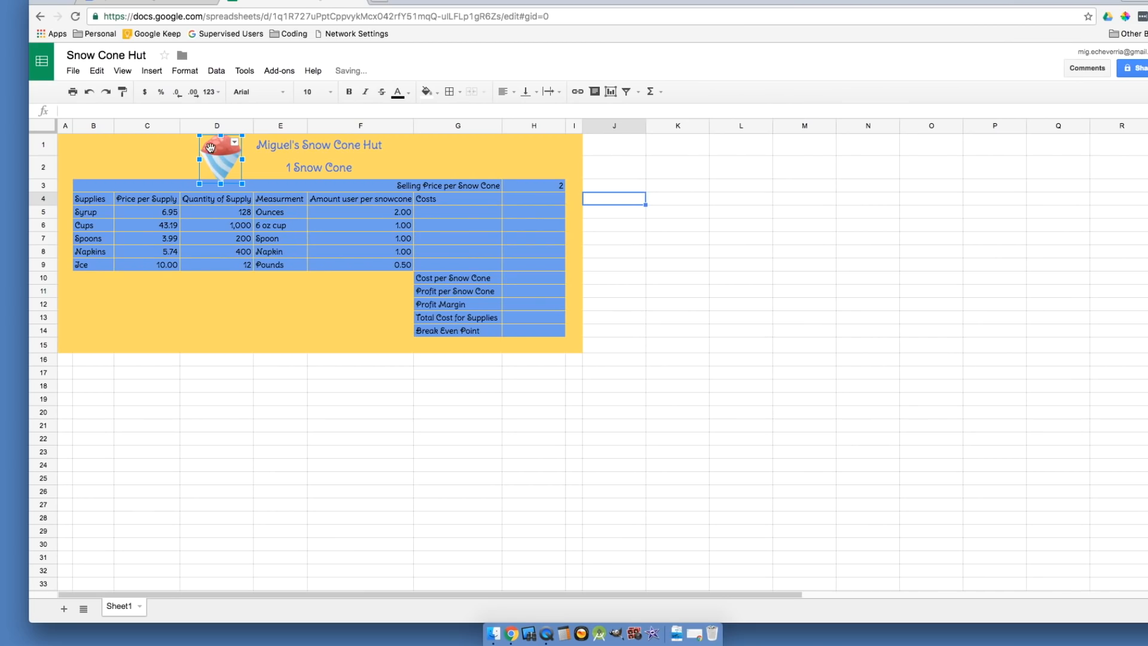
left_click_drag(200, 137, 216, 178)
- Insert a second copy of the same red snow cone graphic from the image search results
left_click(144, 98)
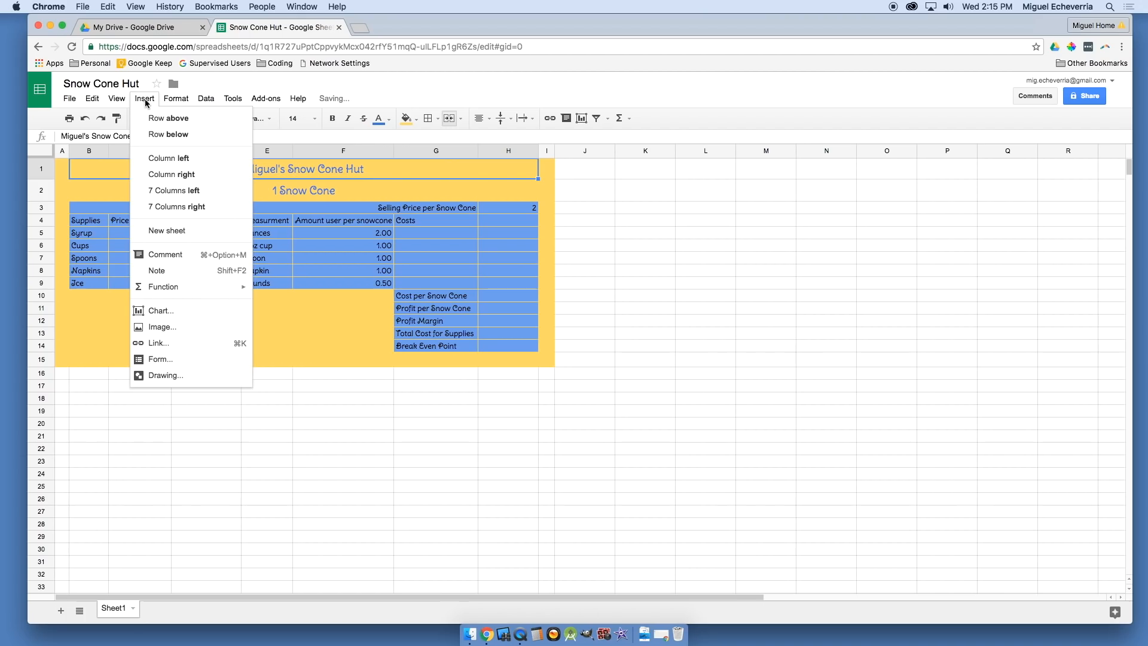
left_click(173, 327)
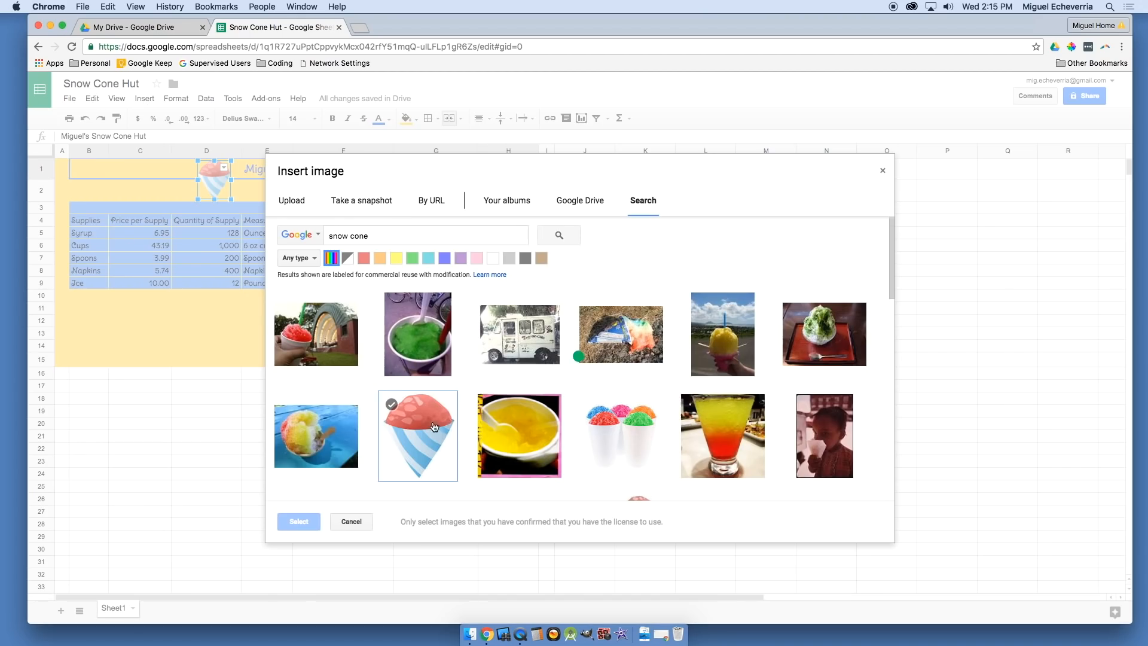
left_click(446, 437)
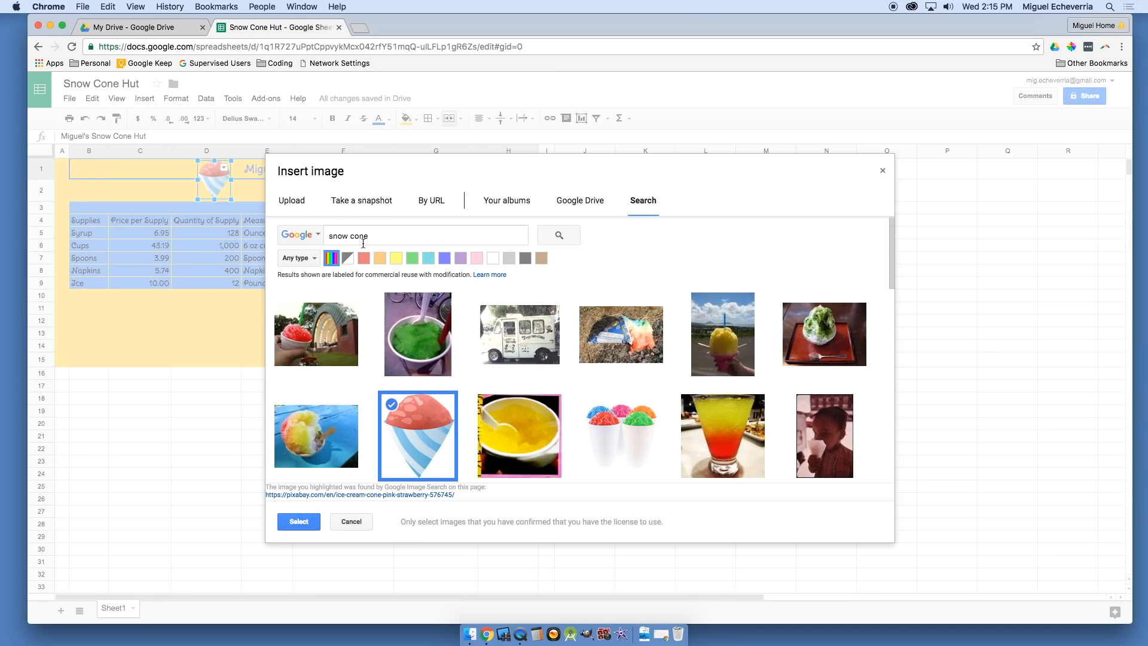
left_click(299, 522)
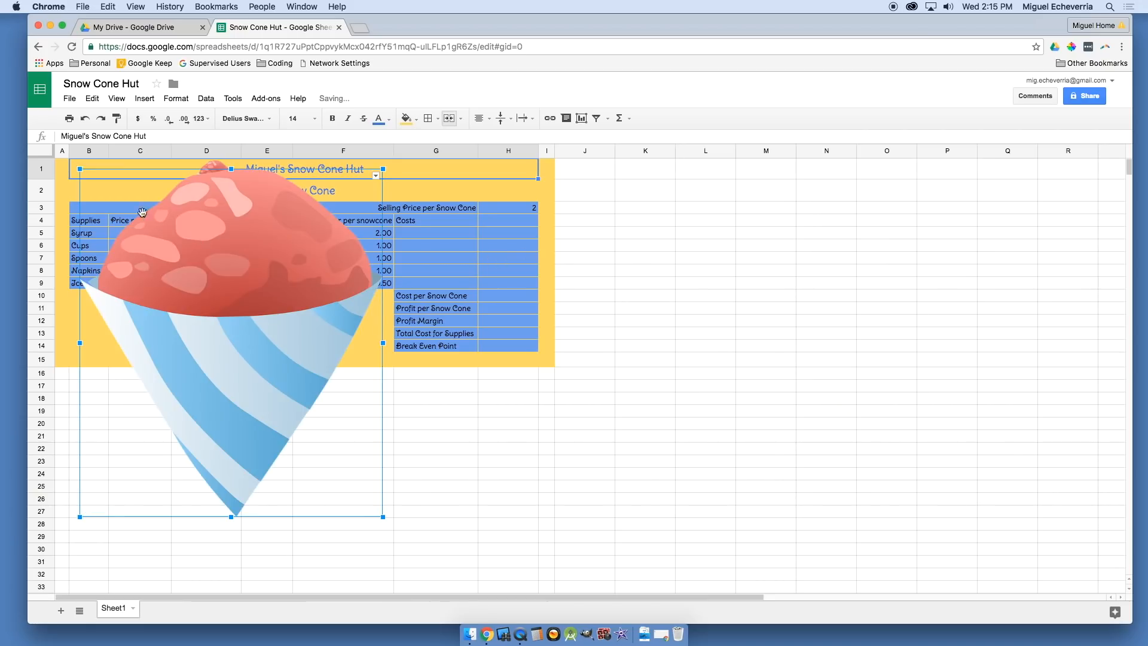
- Shrink the second snow cone graphic to match the first and place it on the title's right side, level with the first
left_click_drag(79, 169, 361, 438)
left_click_drag(383, 178, 387, 178)
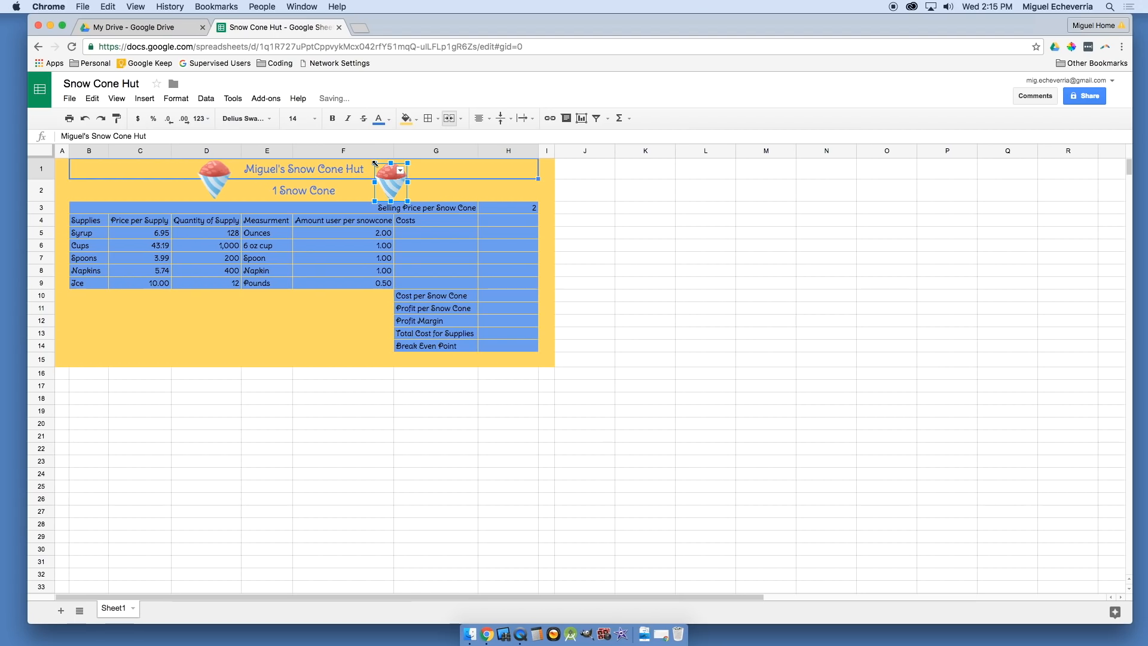
left_click_drag(390, 182, 394, 182)
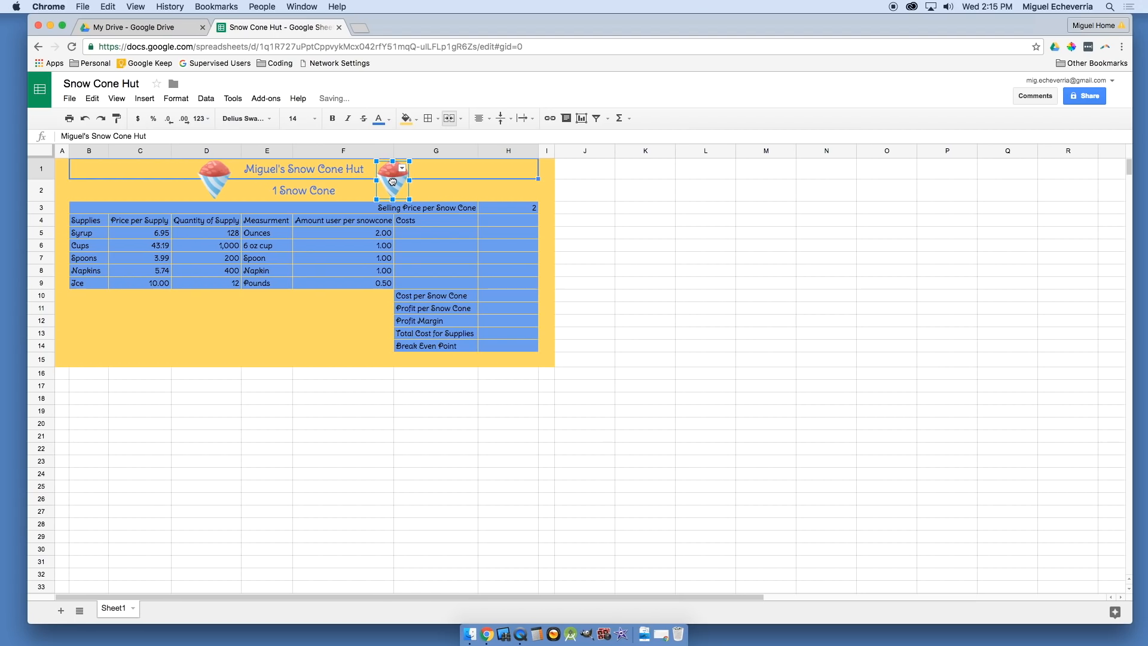
left_click(661, 270)
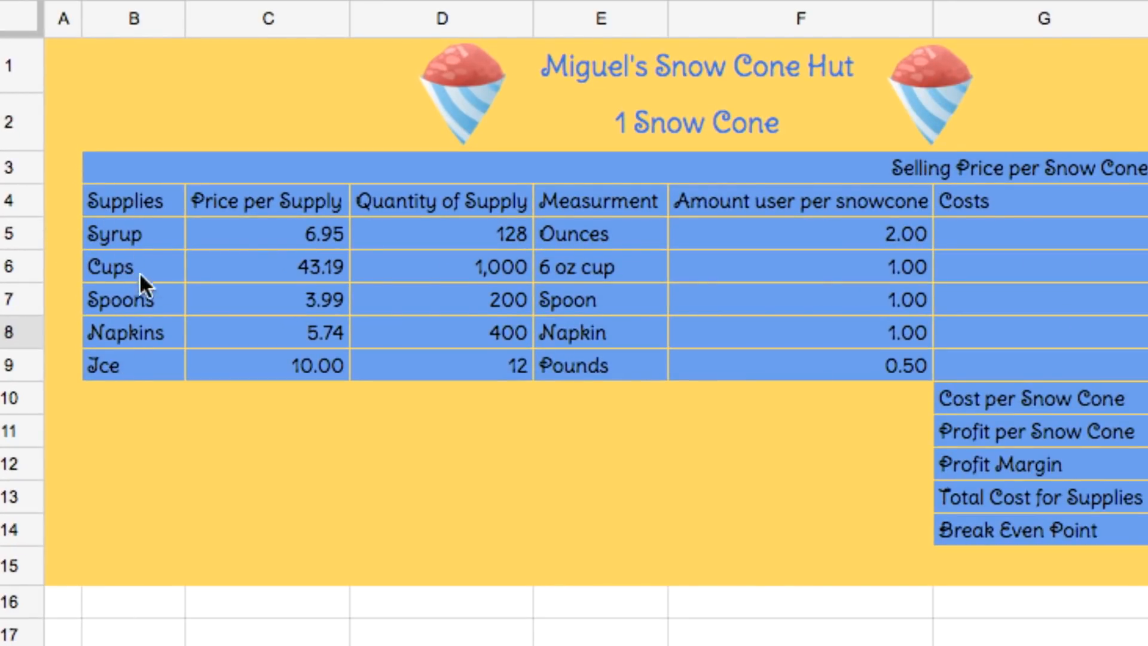
- Format the Price per Supply values in C5 to C9 as currency with two decimals, after trying them without decimals
left_click_drag(303, 368, 313, 238)
left_click(314, 238)
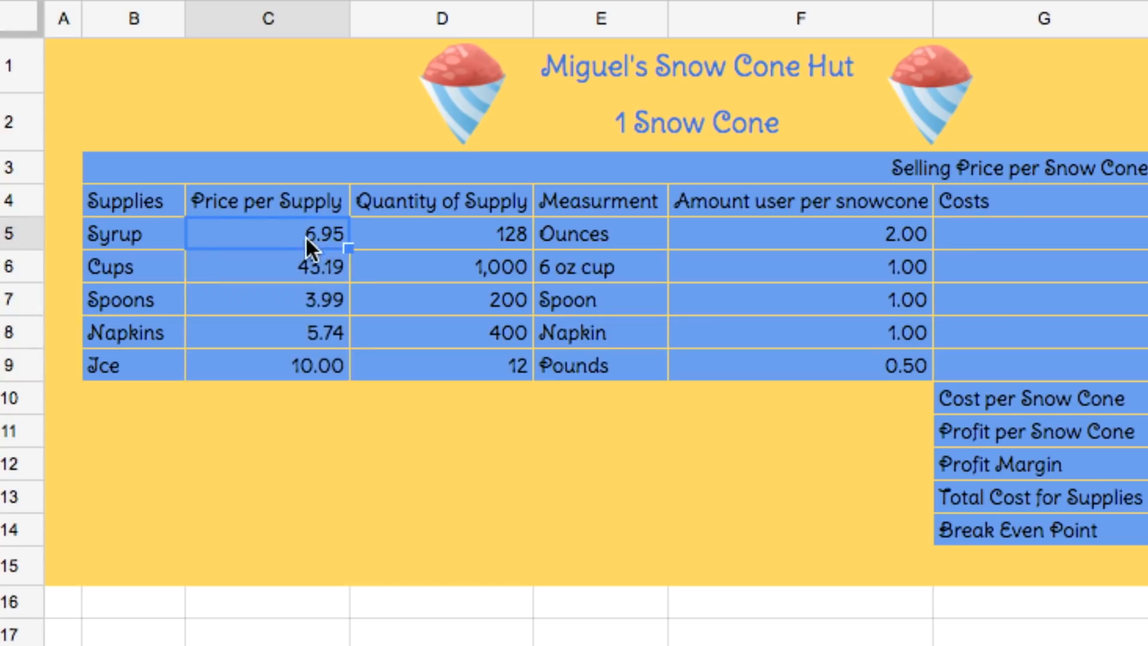
left_click(375, 243)
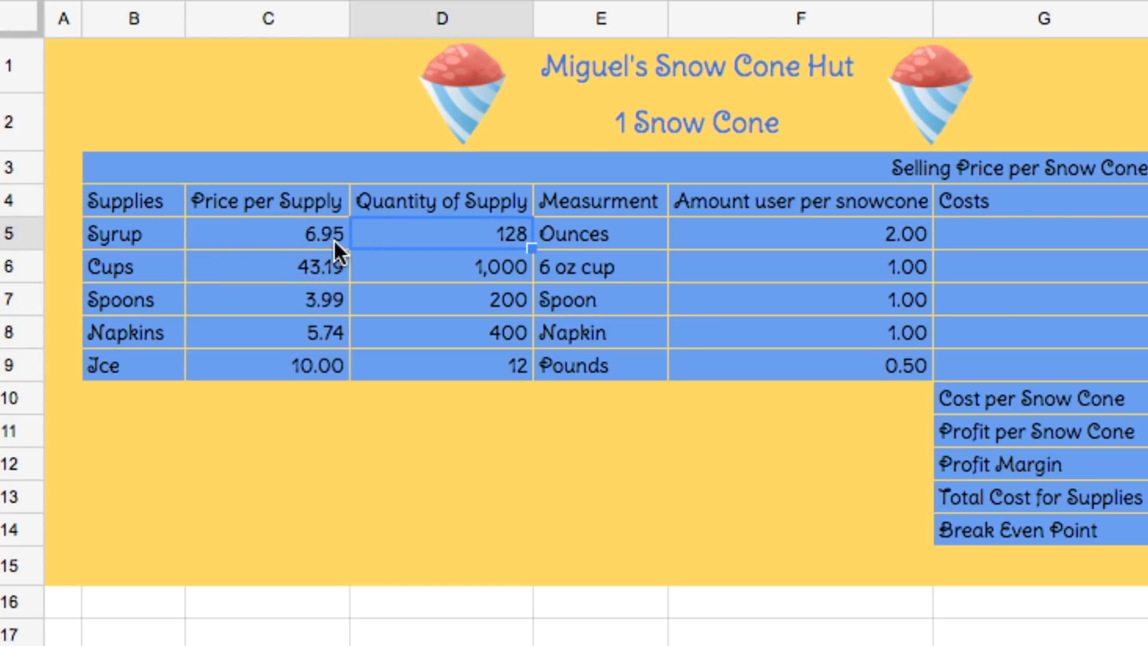
left_click_drag(310, 236, 317, 352)
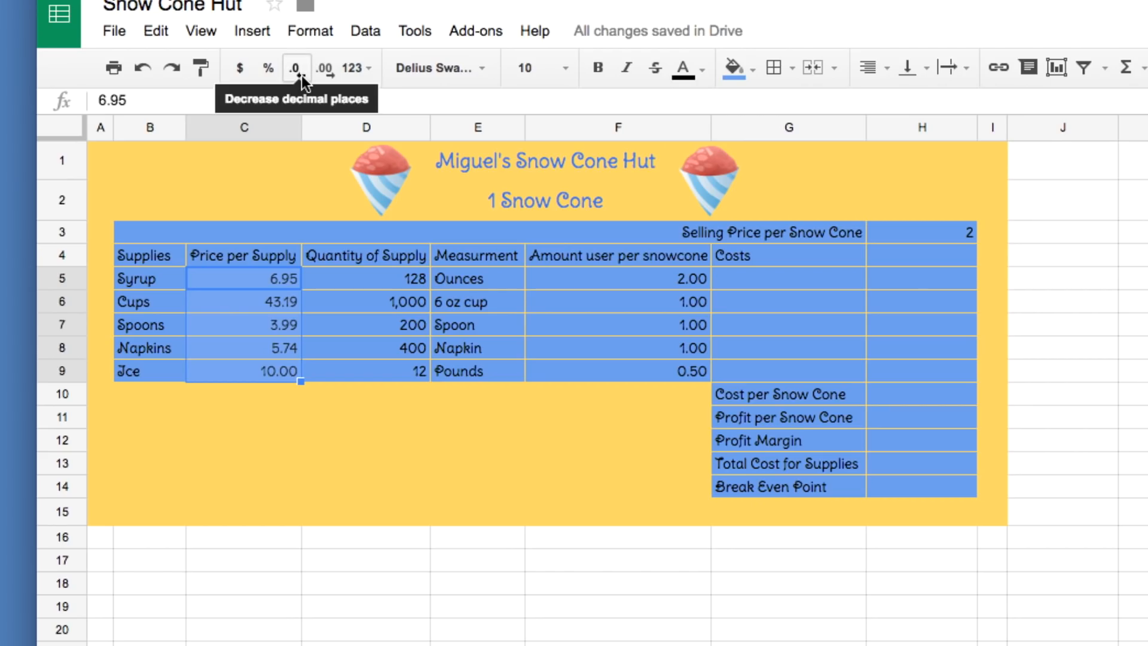
left_click(302, 76)
left_click(301, 75)
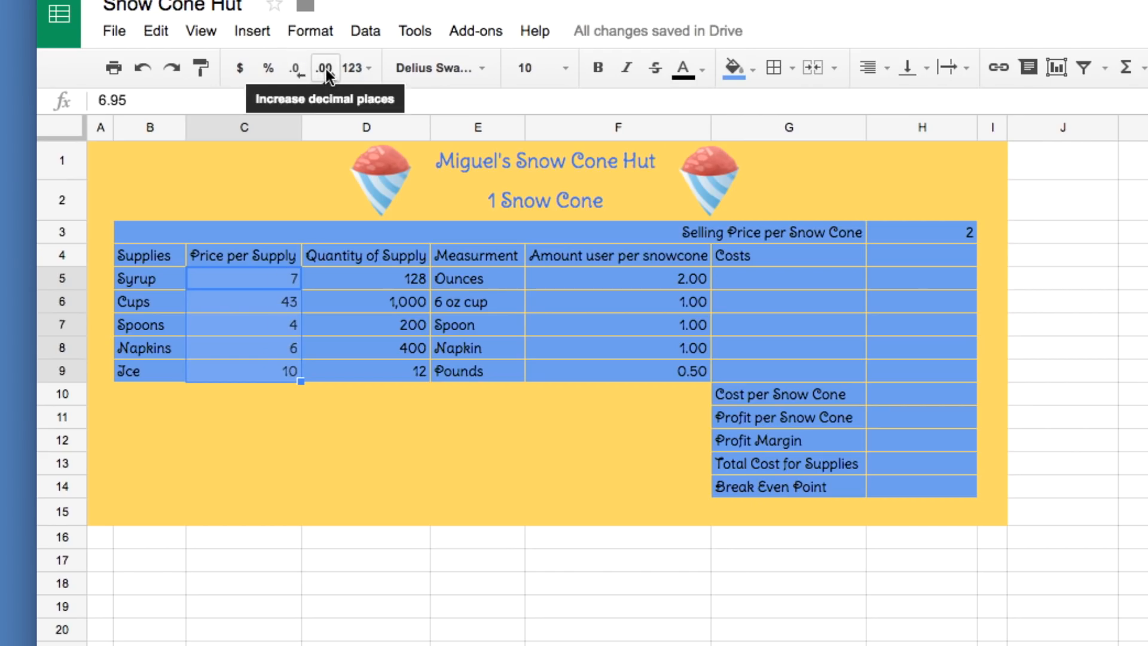
left_click(325, 69)
left_click(325, 69)
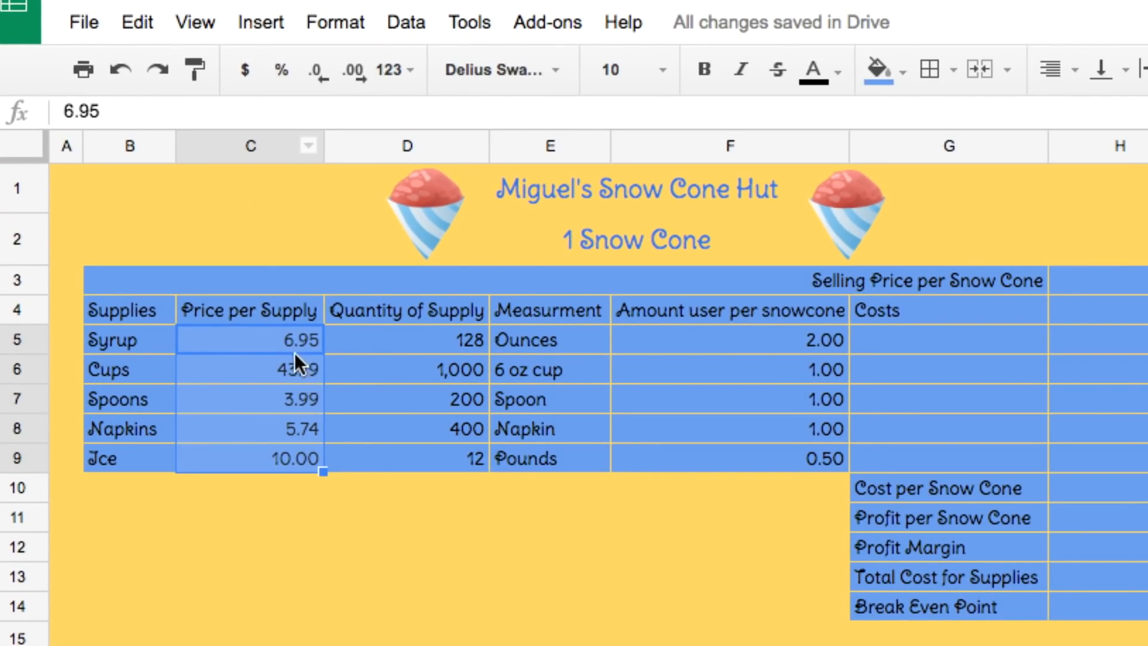
left_click(245, 70)
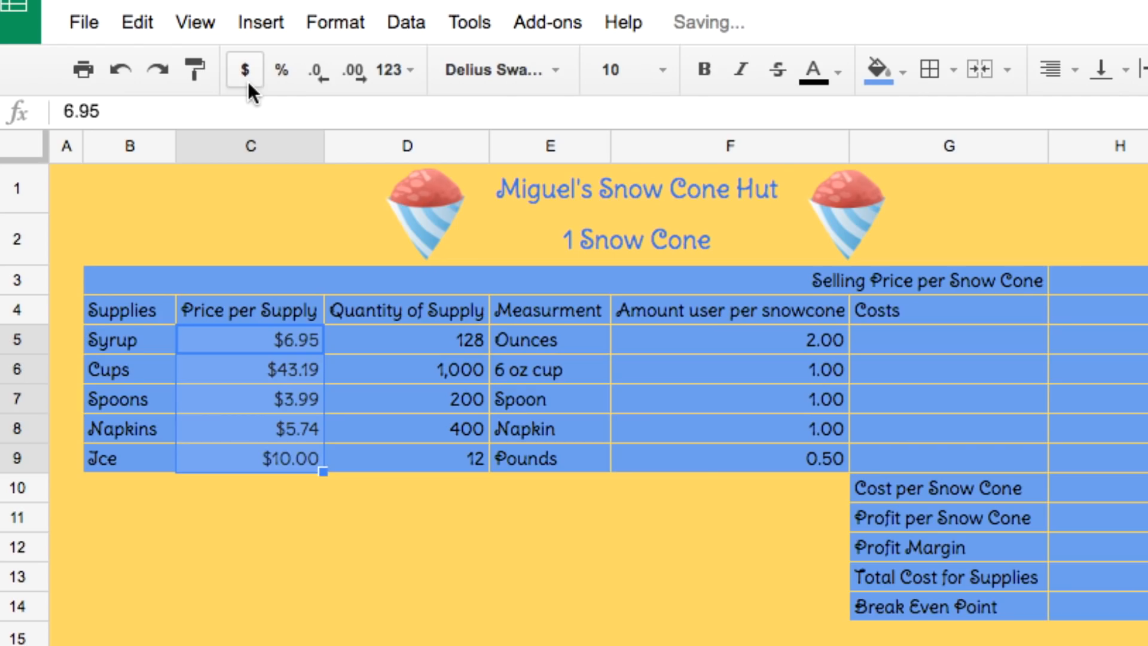
- Try one decimal place on the Quantity of Supply values in D5 to D9, and return them to whole numbers
left_click_drag(447, 341, 457, 458)
left_click(442, 350)
left_click_drag(442, 350, 449, 461)
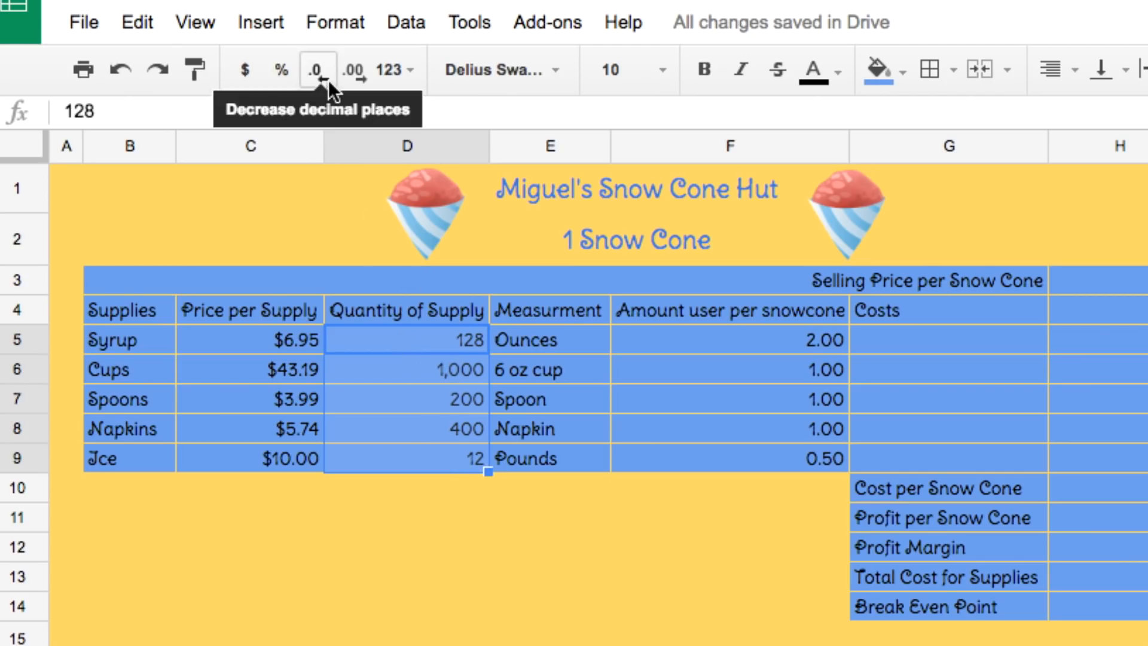
left_click(350, 72)
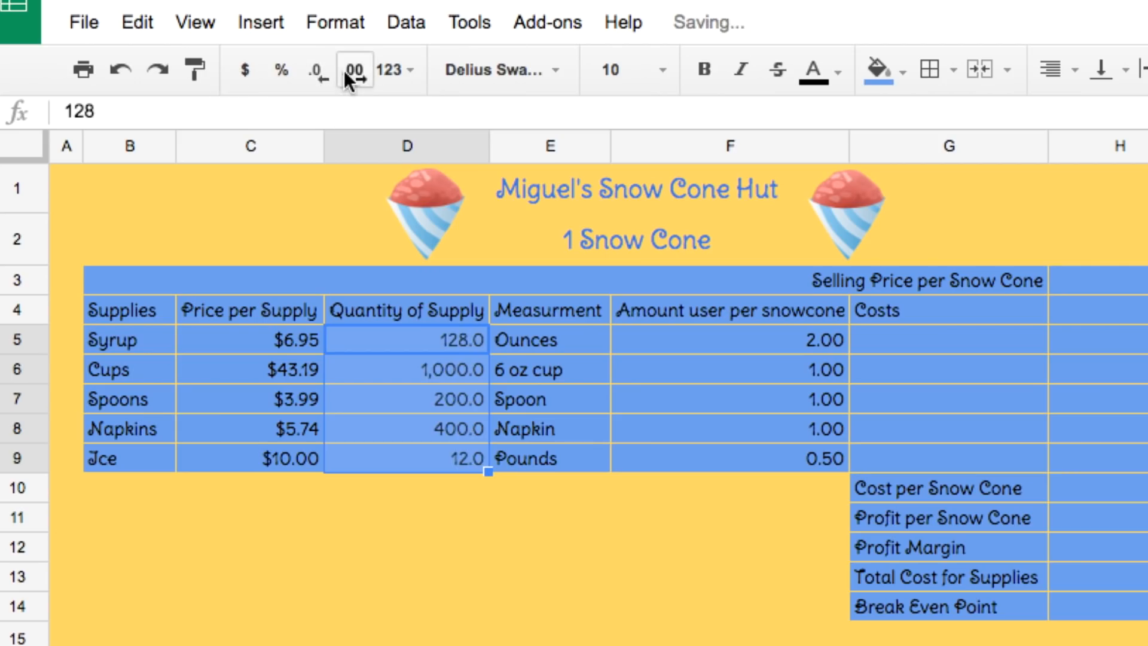
left_click(320, 73)
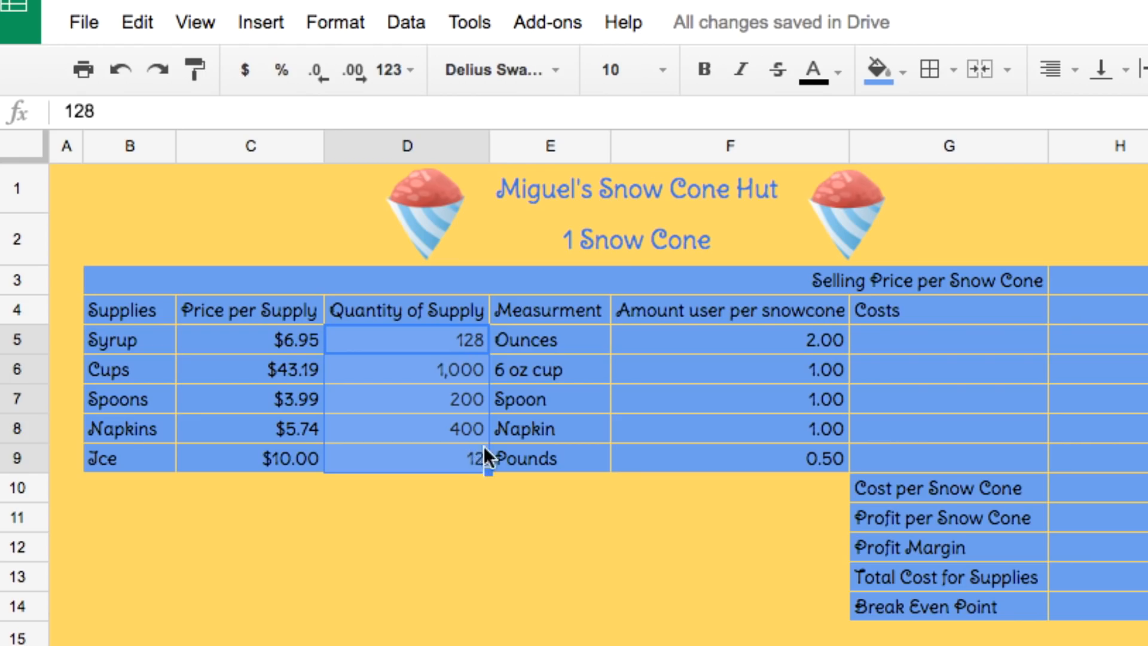
- Remove both decimal places from the amounts per snow cone in F5 to F9
left_click(543, 342)
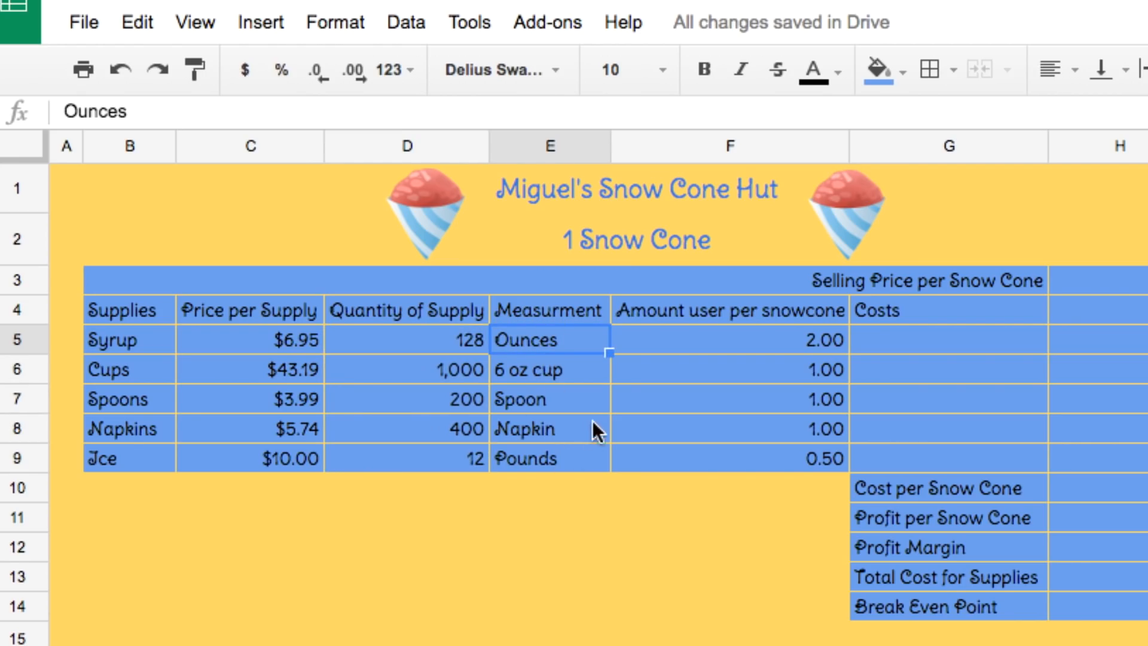
scroll(619, 419, "right", 8)
scroll(617, 413, "left", 8)
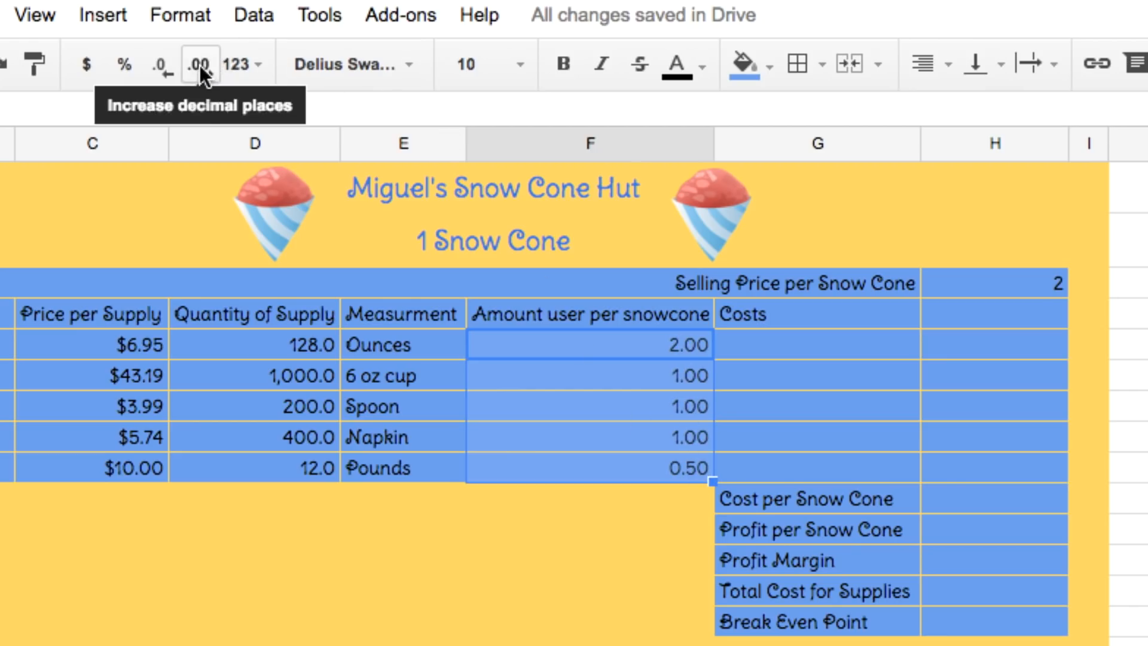
left_click(167, 68)
left_click(168, 67)
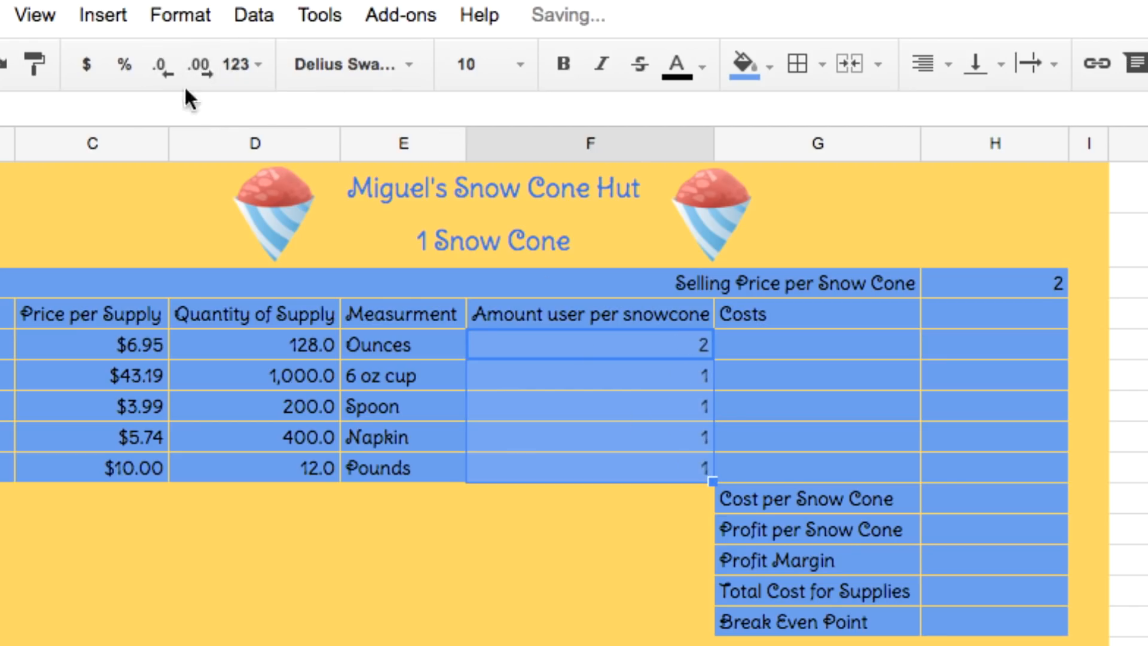
- Show the amounts per snow cone in F5 to F9 with one decimal place, and format the selling price in H3 as currency
left_click(196, 67)
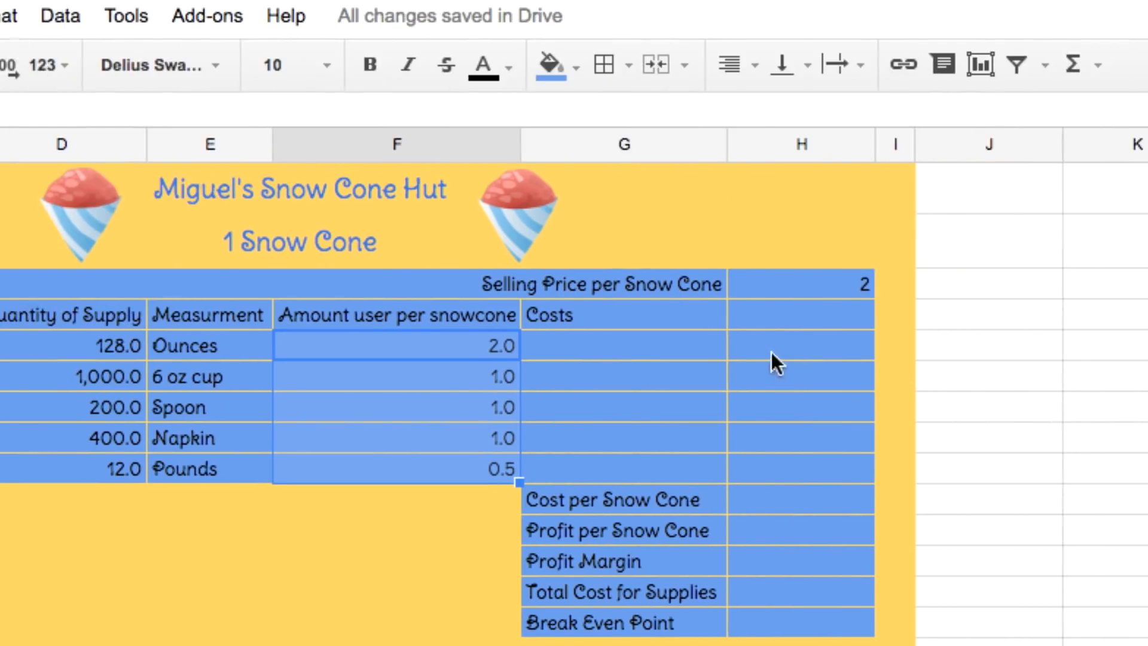
left_click(800, 281)
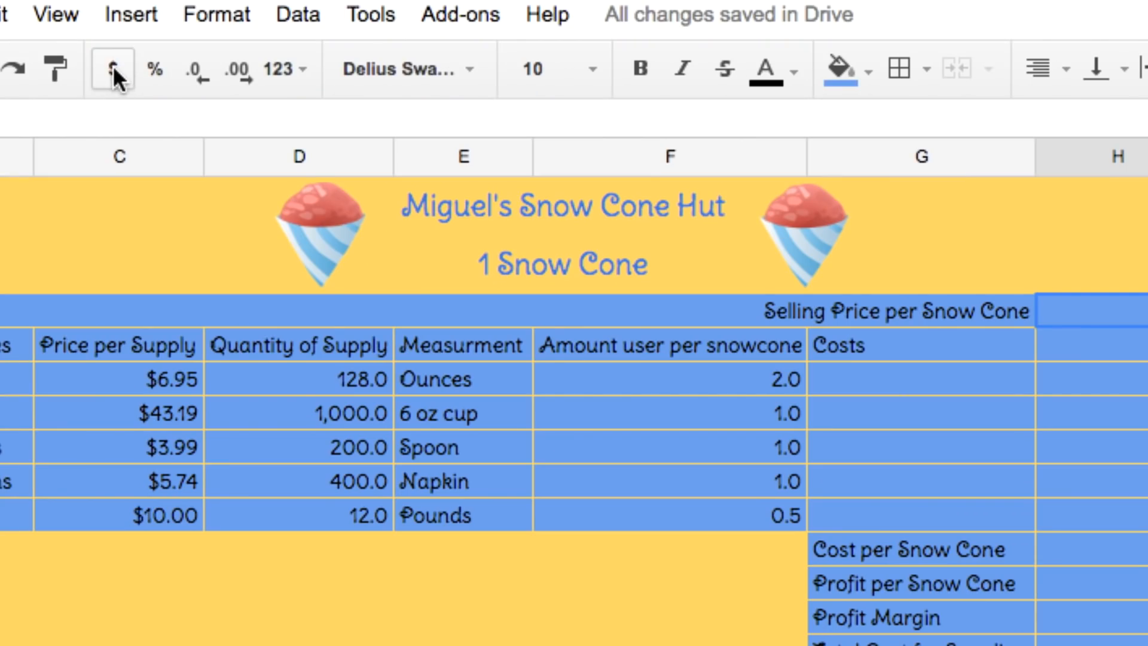
left_click(112, 66)
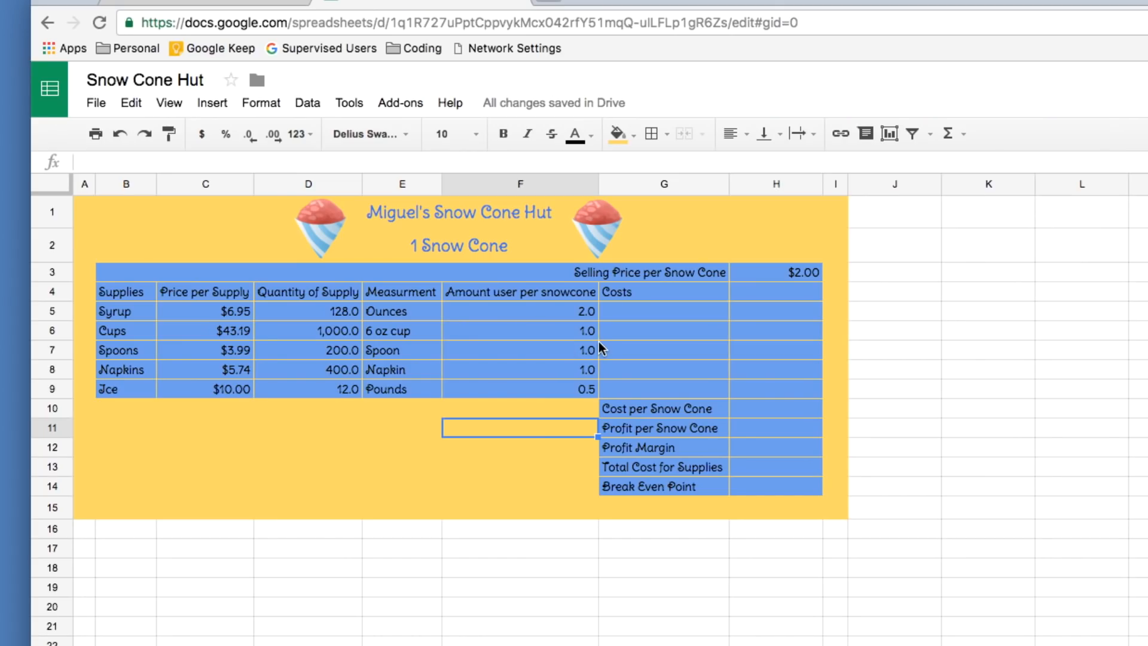
- Switch to Calculator, place it over the sheet below the title, and multiply 5 by itself
left_click(652, 311)
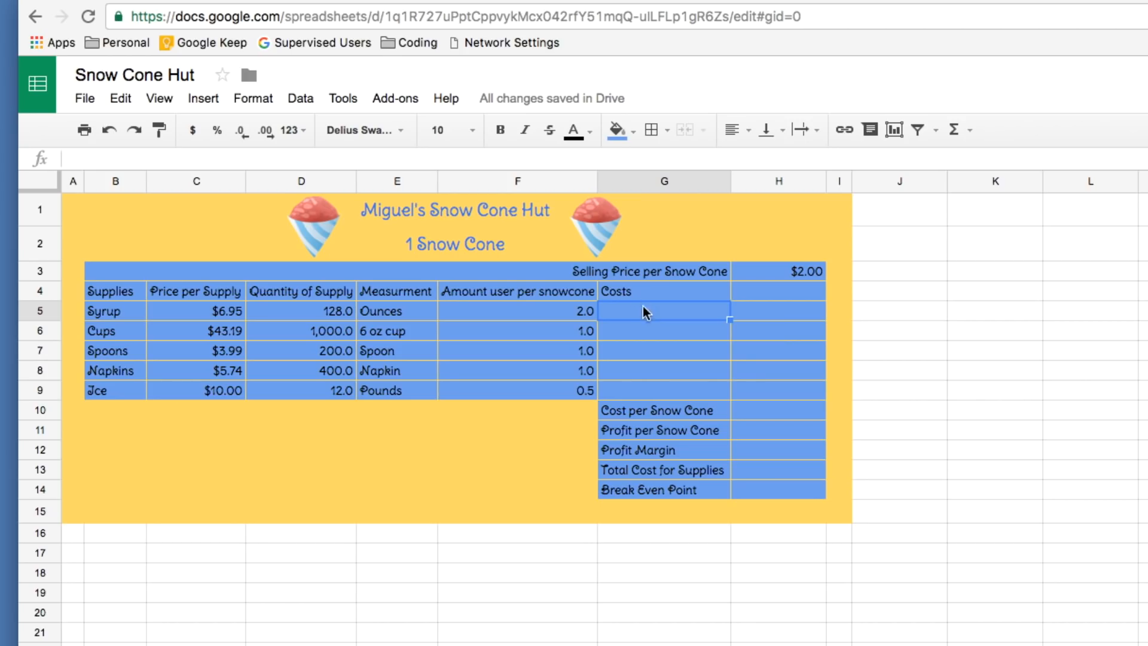
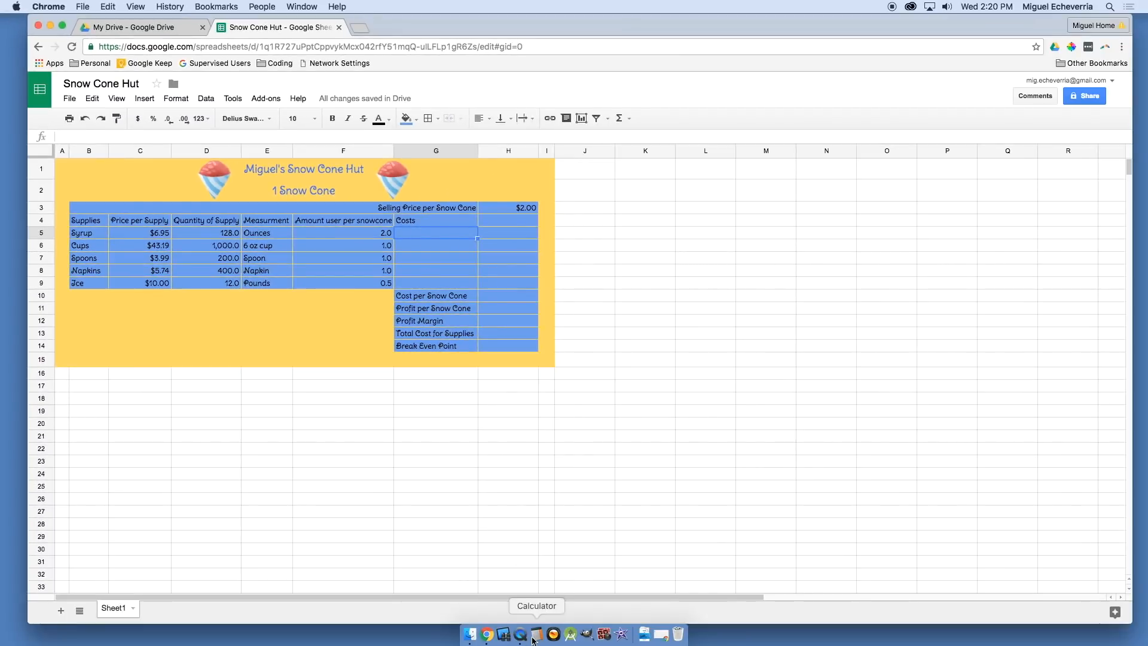
left_click(537, 636)
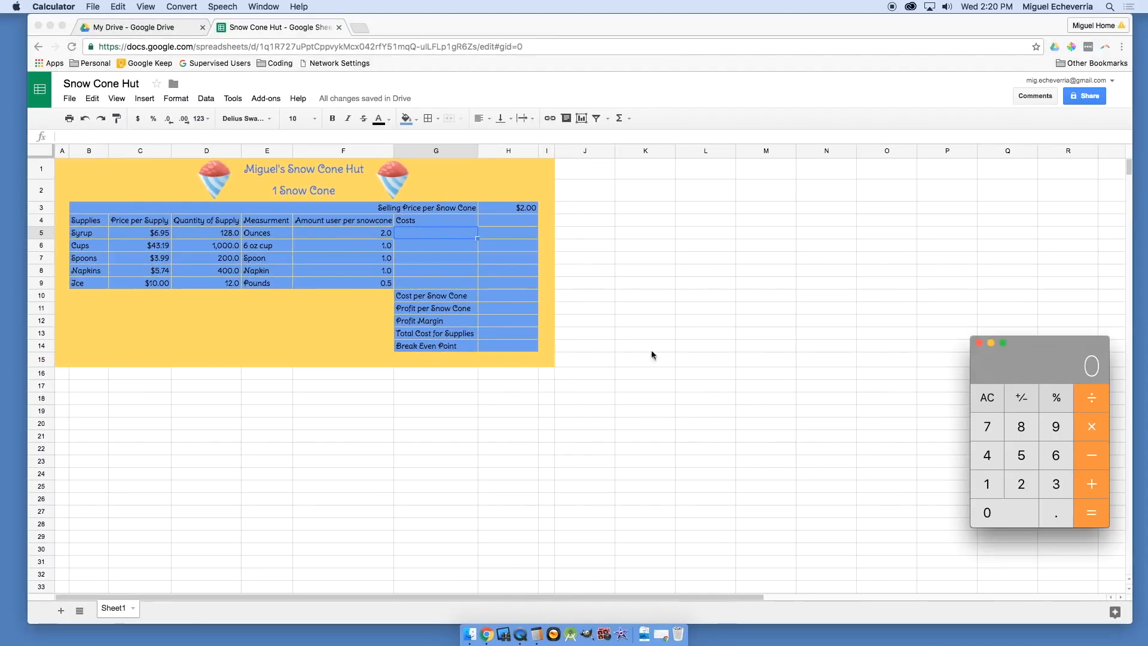
left_click_drag(1015, 362, 260, 318)
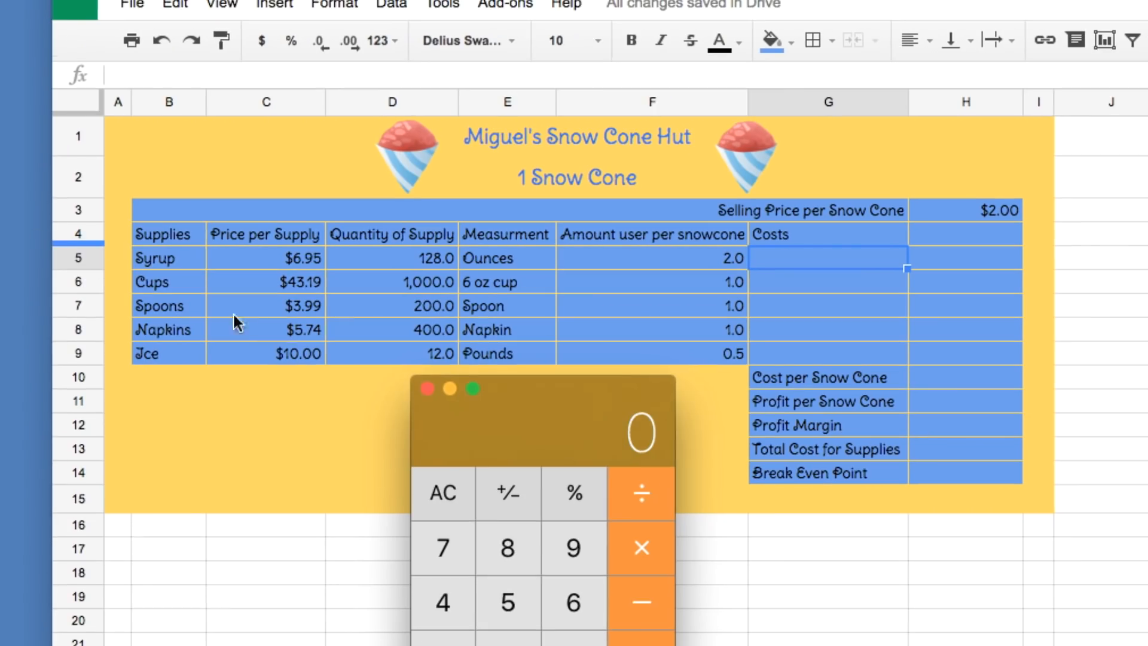
left_click_drag(536, 382, 615, 288)
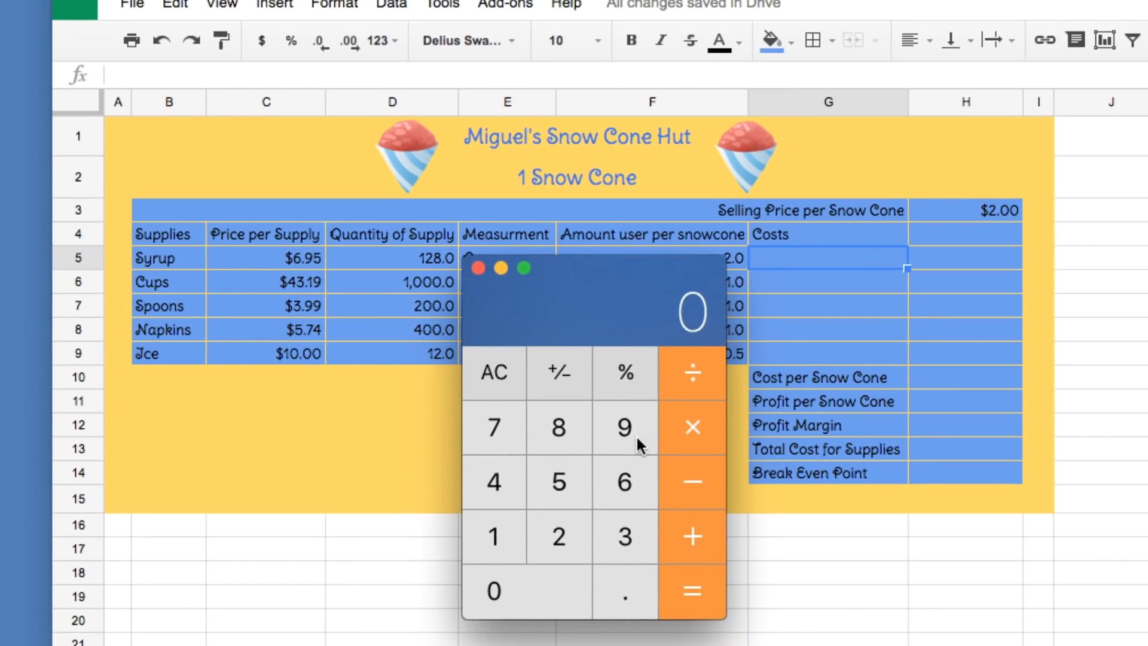
left_click(562, 480)
left_click(691, 431)
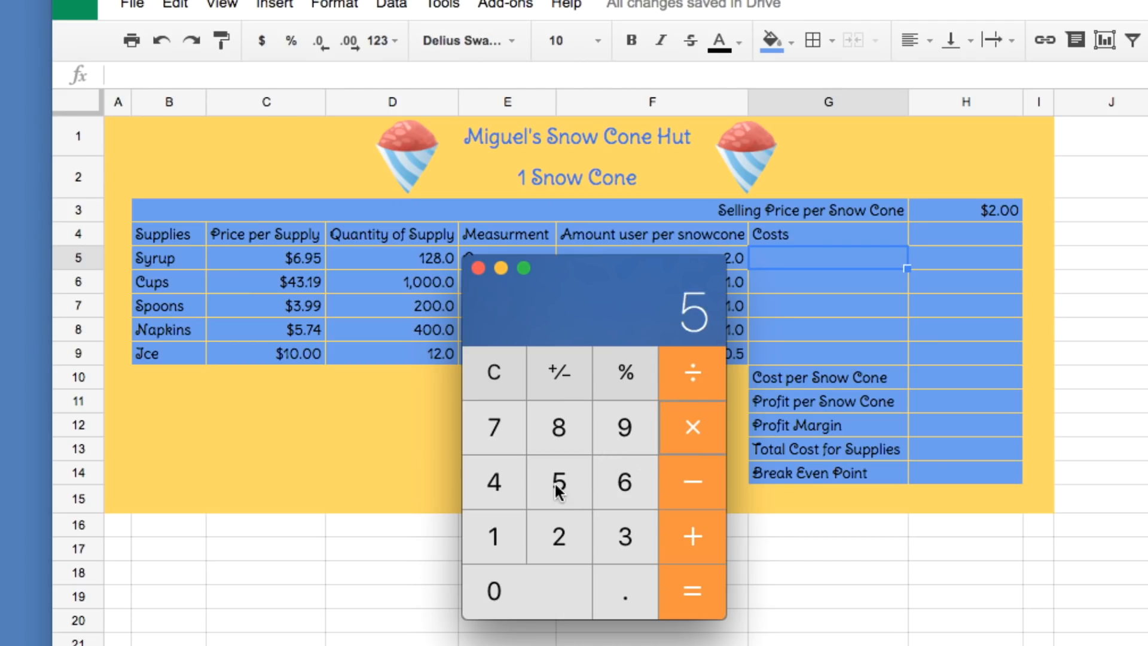
left_click(694, 588)
- Try the formula =5*5 in the Syrup cost cell G5 and clear the cell again
left_click(833, 255)
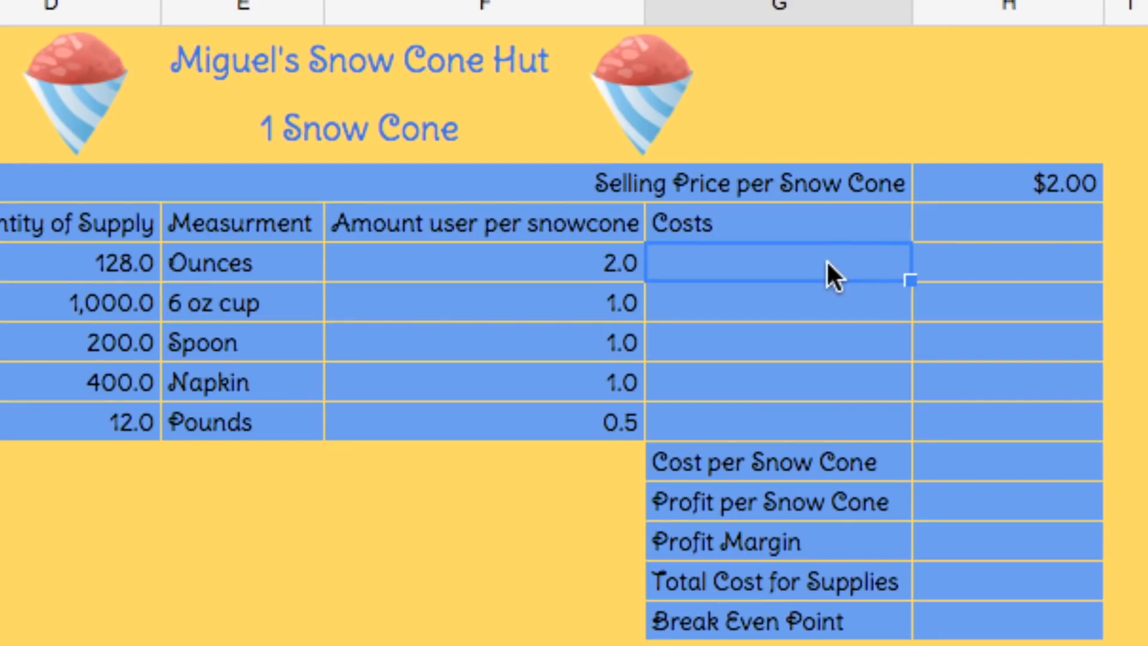
type("=")
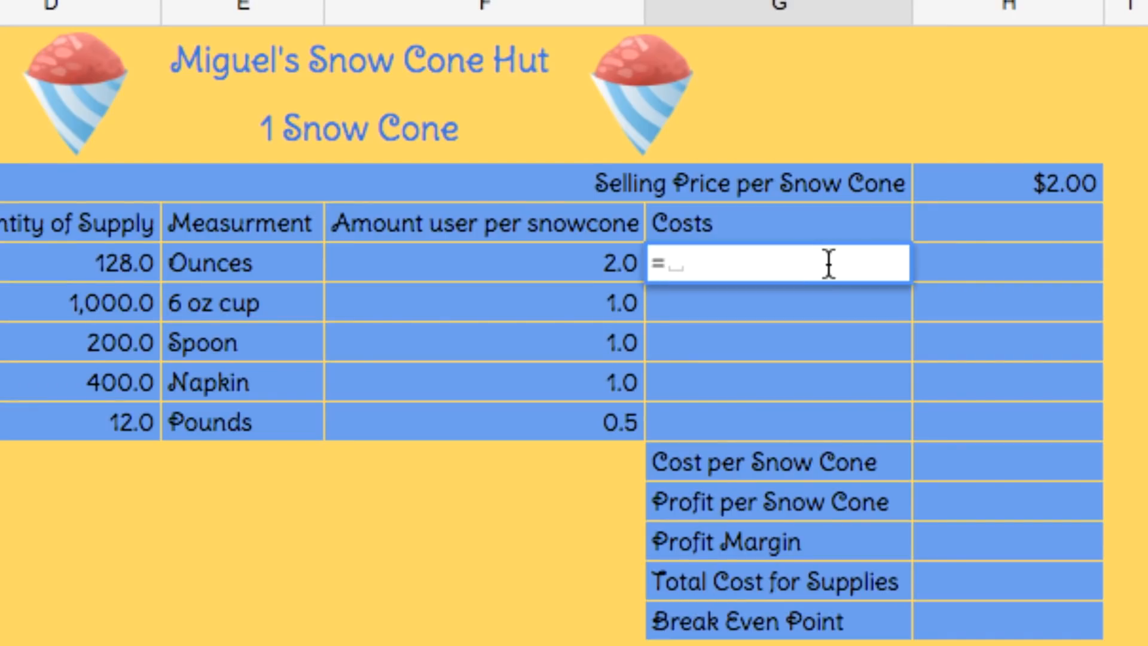
type("5*5")
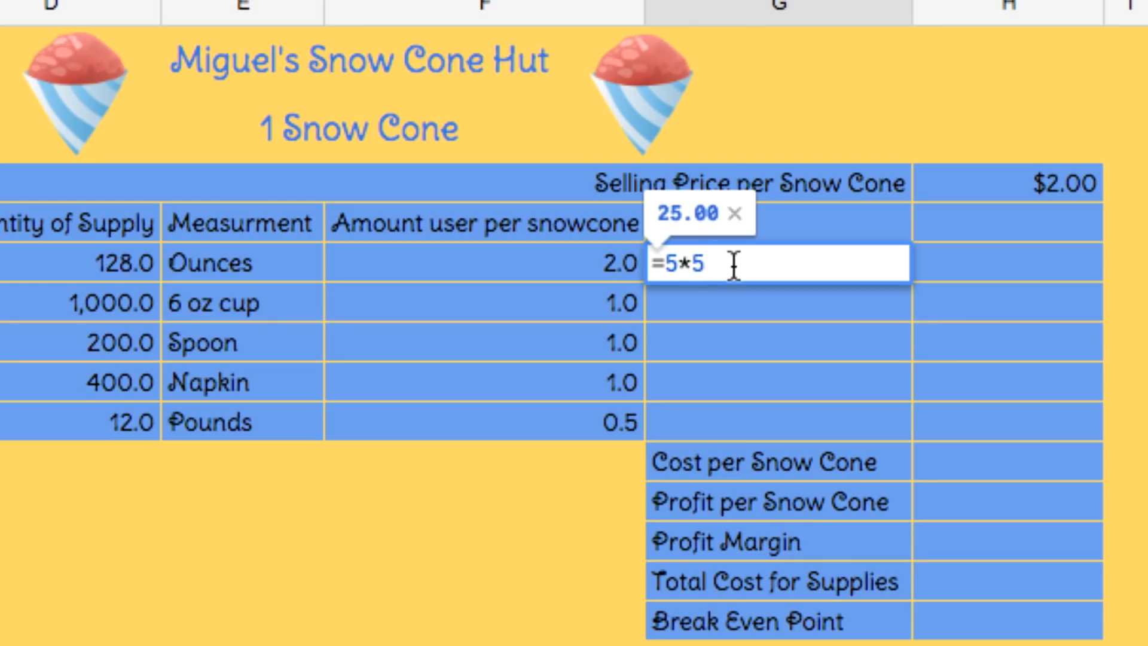
key("Return")
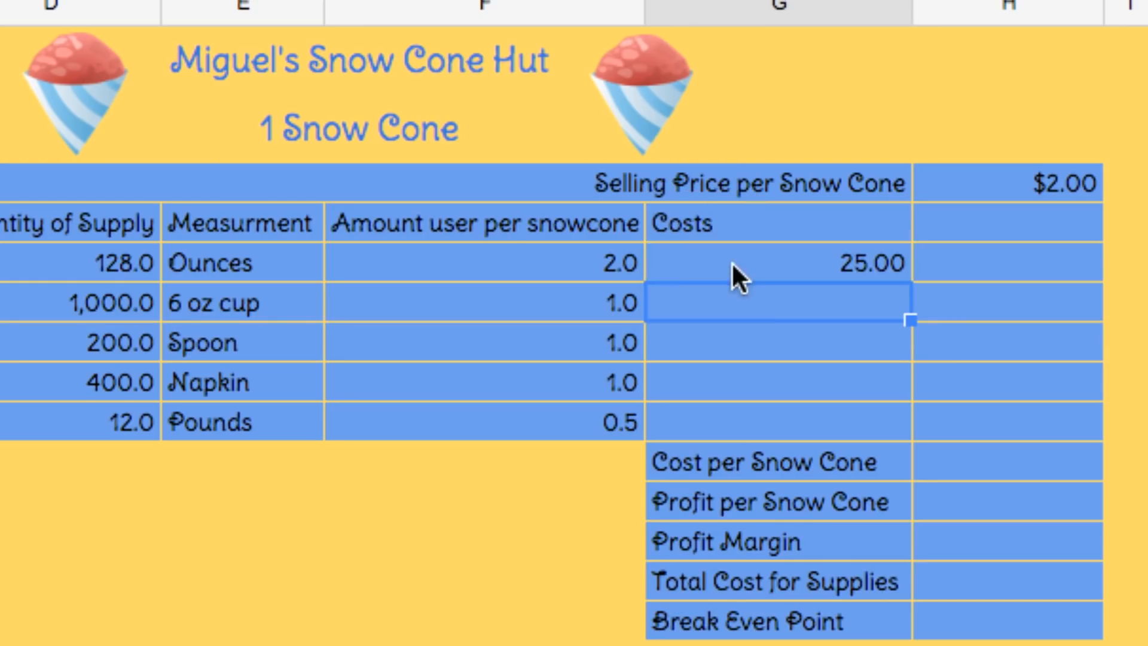
left_click(857, 262)
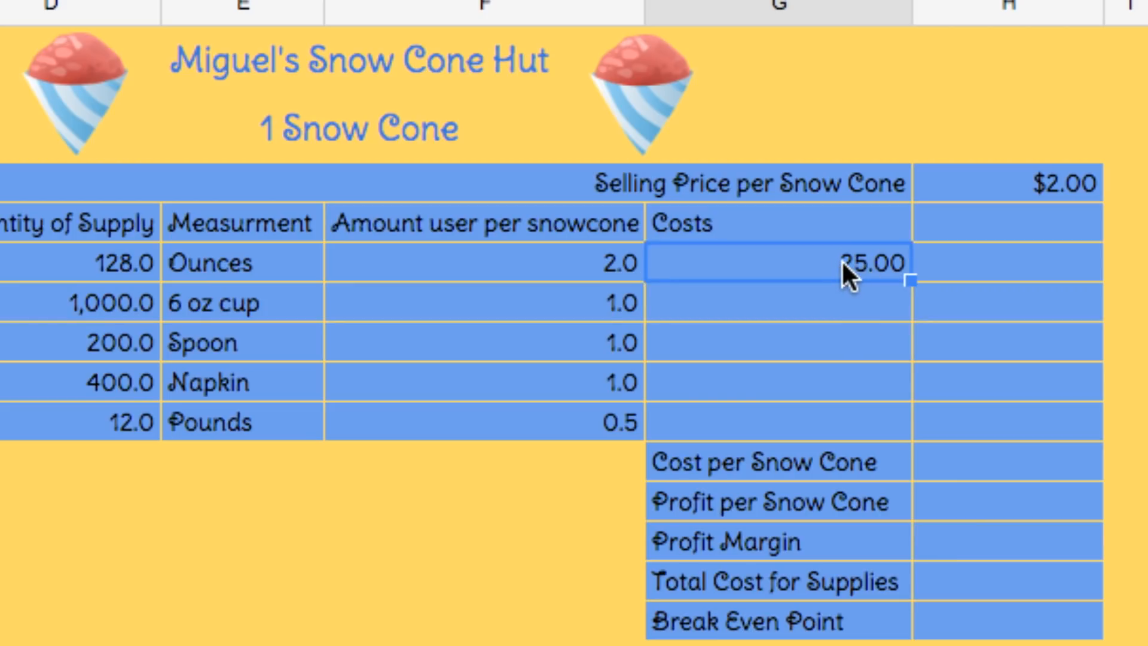
key("Delete")
left_click(841, 287)
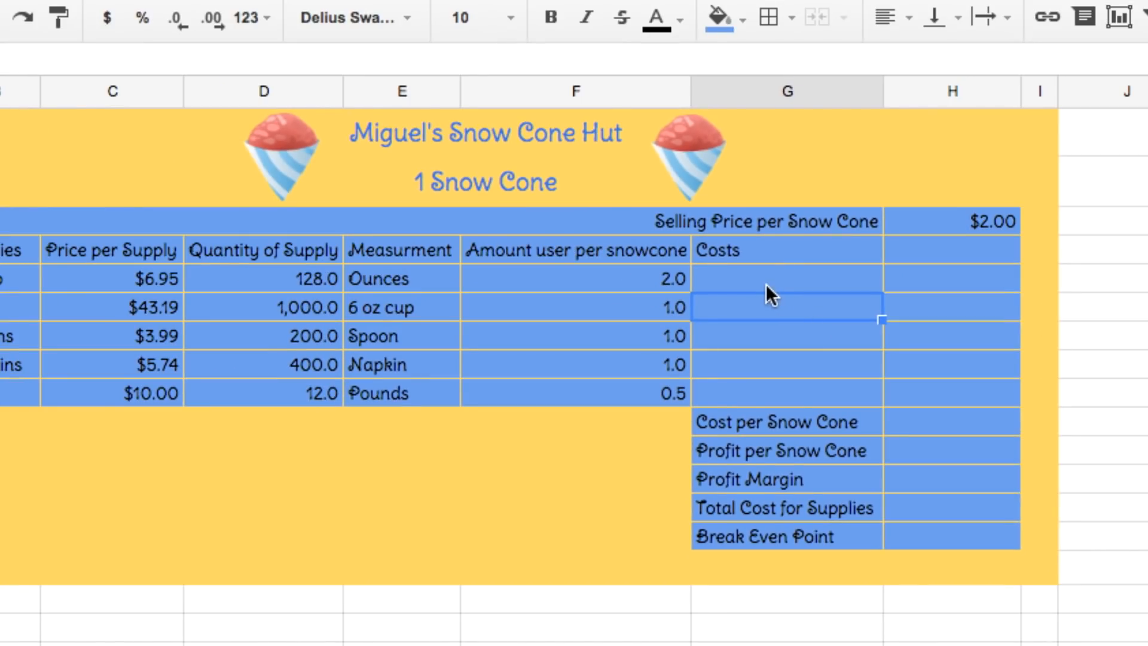
- Examine the Syrup row's price, supply quantity and amount used per snow cone in C5, D5 and F5
left_click(756, 277)
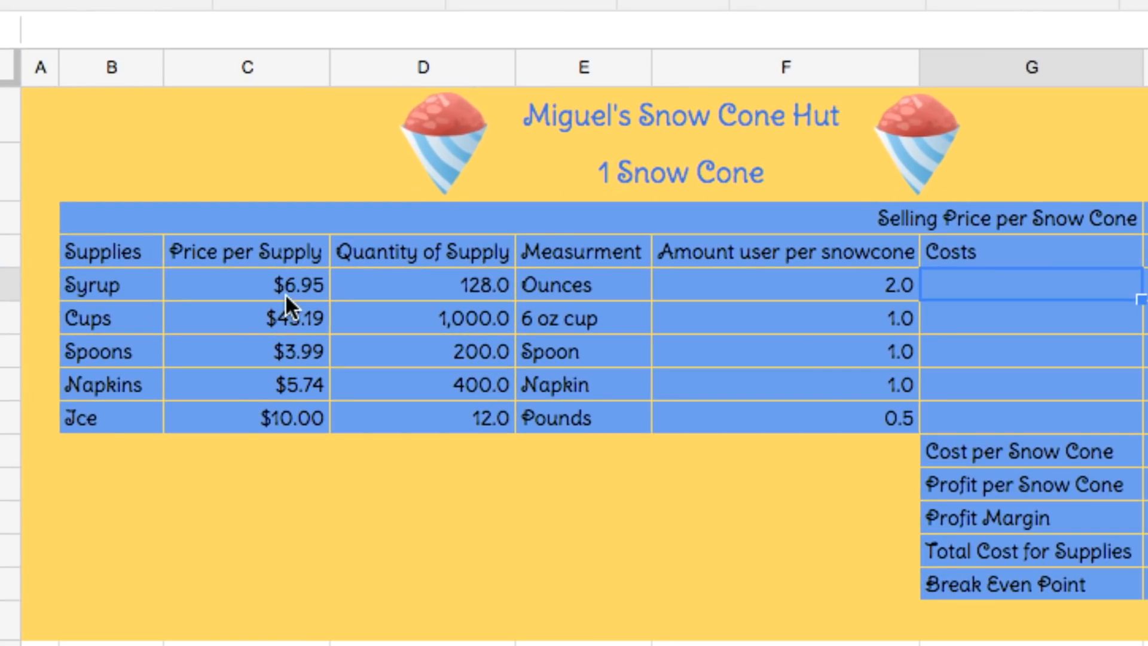
left_click(287, 293)
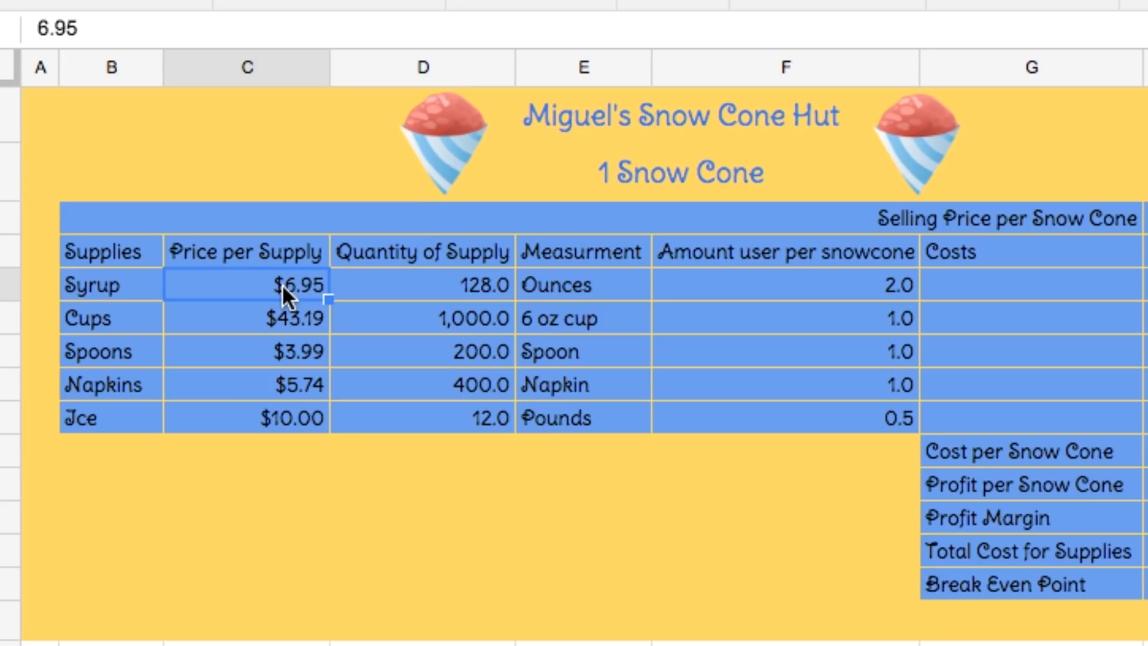
left_click(461, 281)
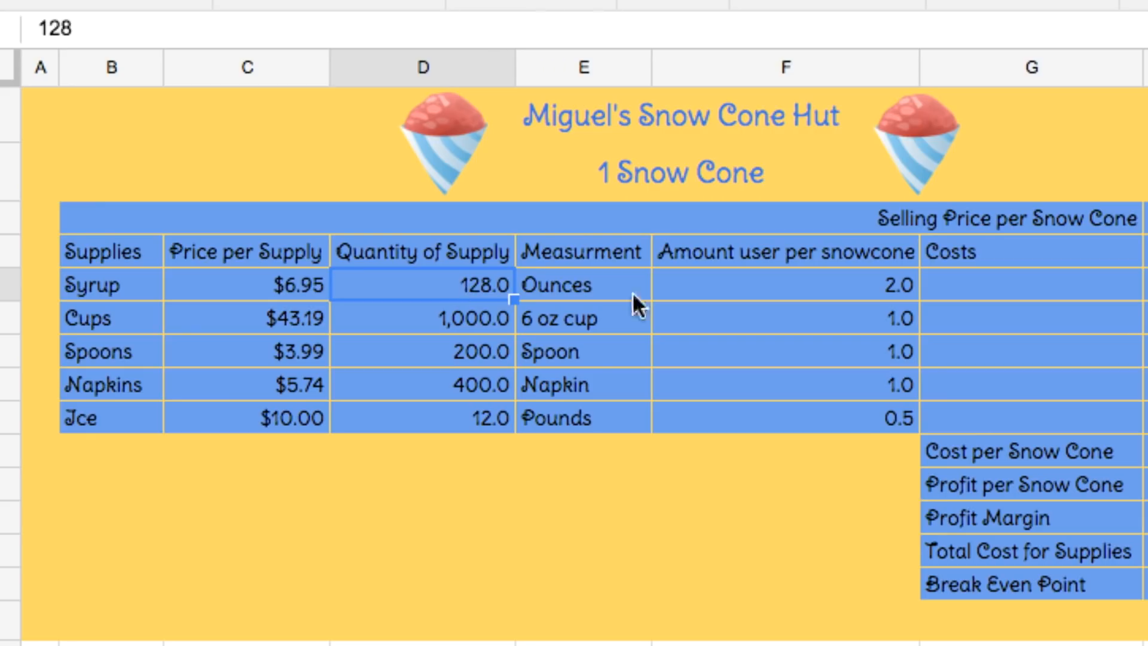
left_click(752, 281)
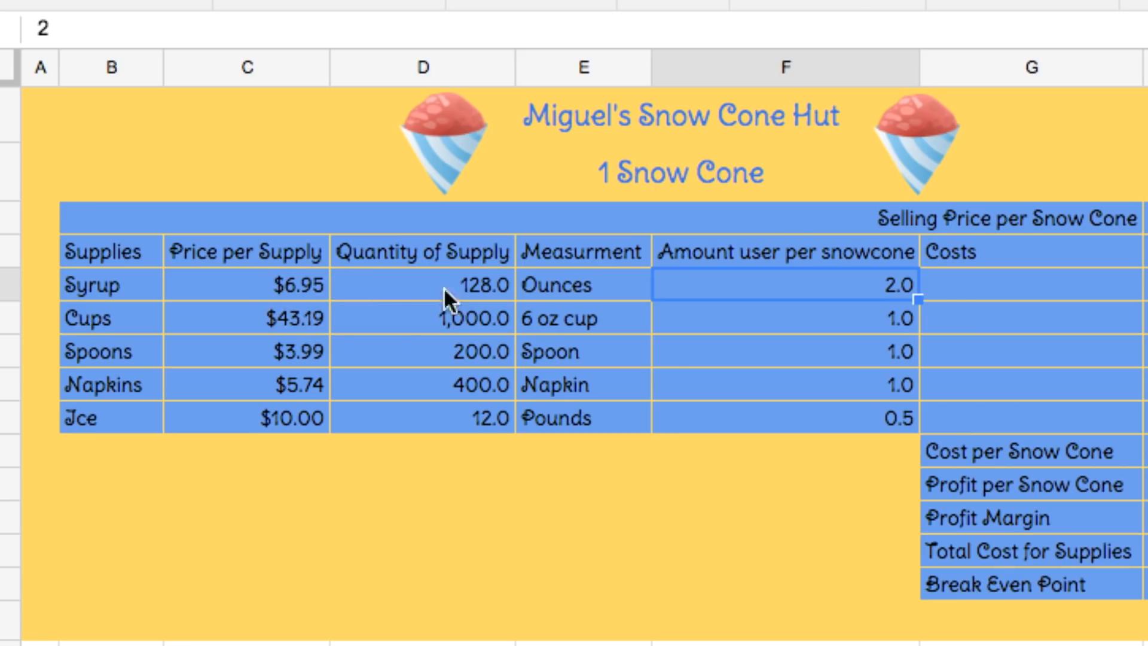
left_click(312, 288)
left_click(364, 288)
left_click(773, 284)
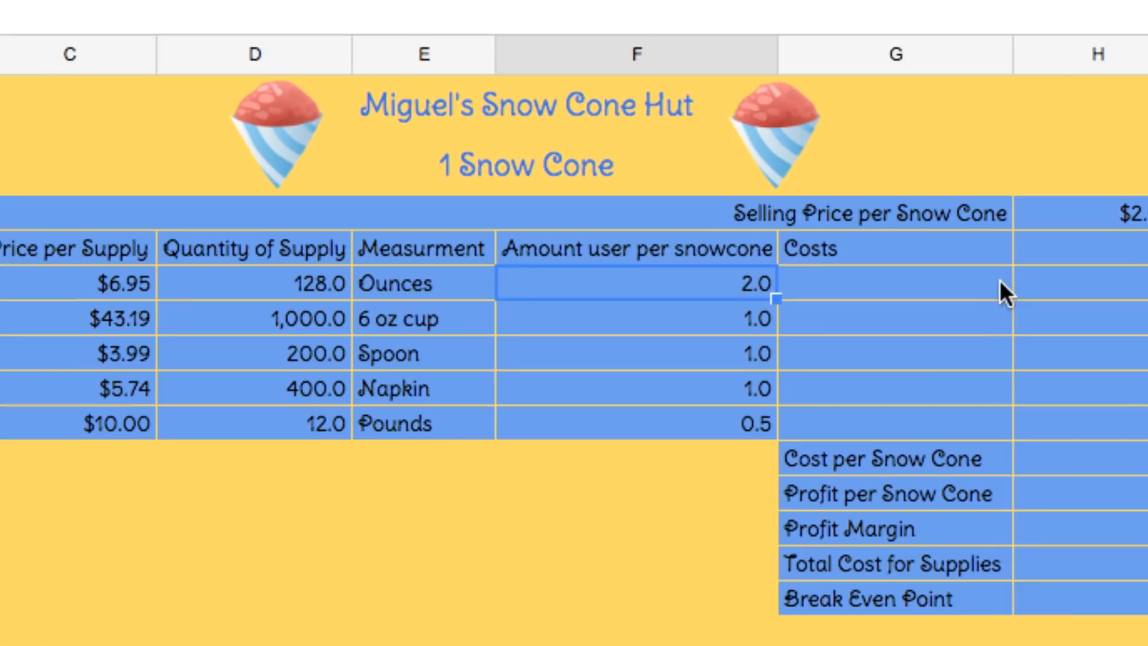
- Calculate the Syrup cost in G5 with the formula =(C5/D5)*F5, dividing price by quantity and multiplying by the amount used
left_click(976, 279)
type("=(")
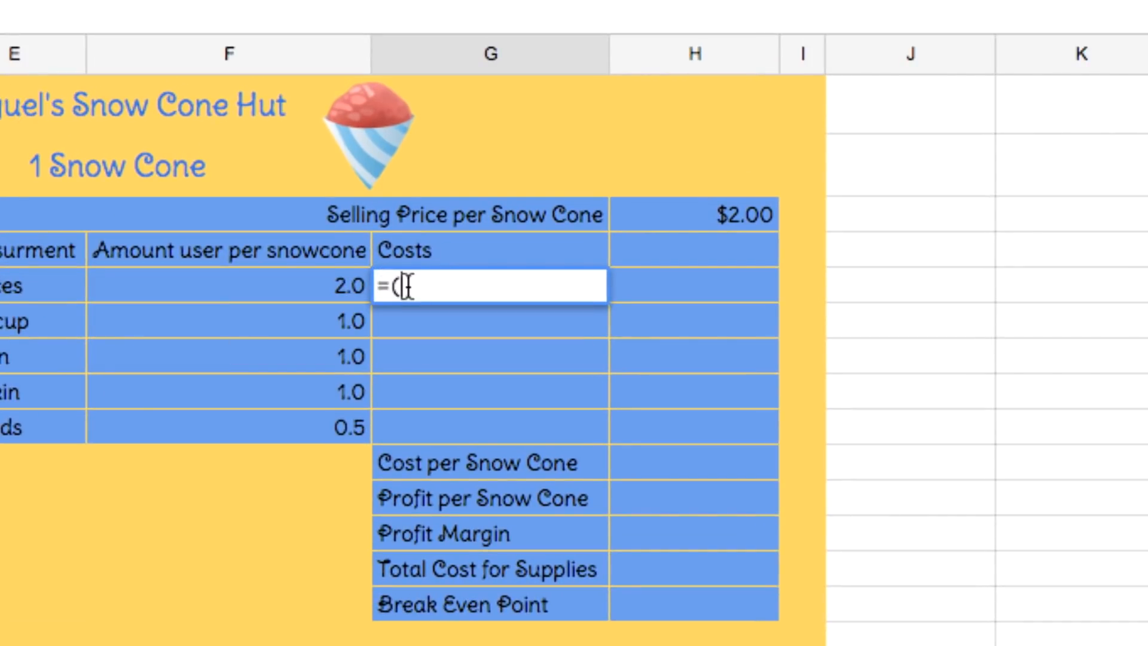
type("c5")
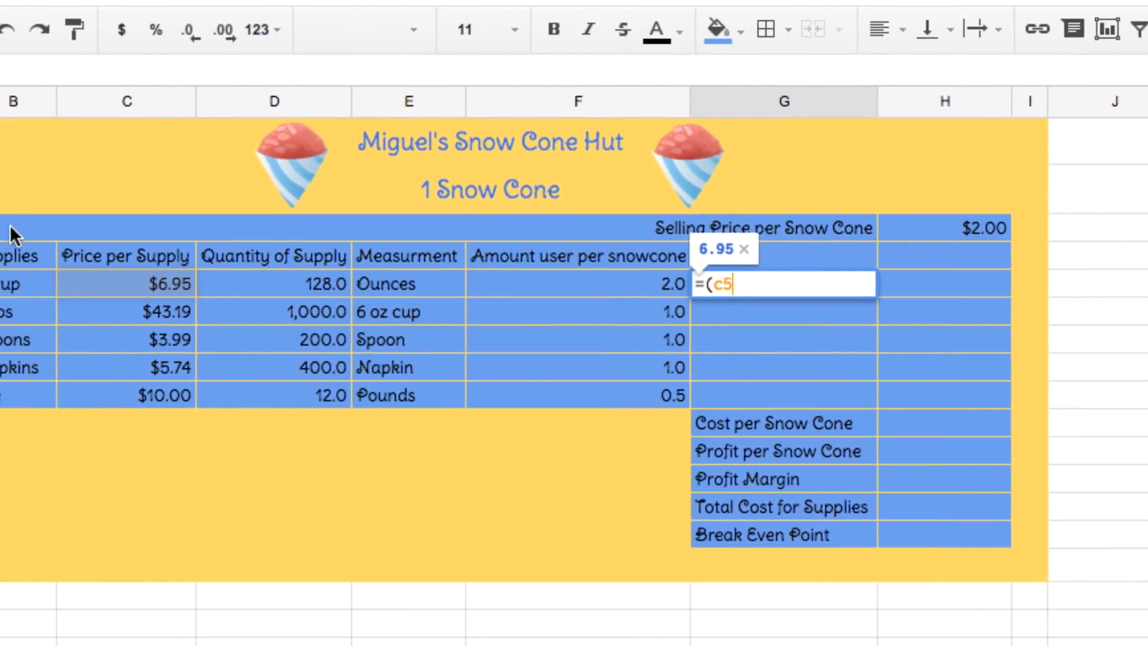
key("BackSpace")
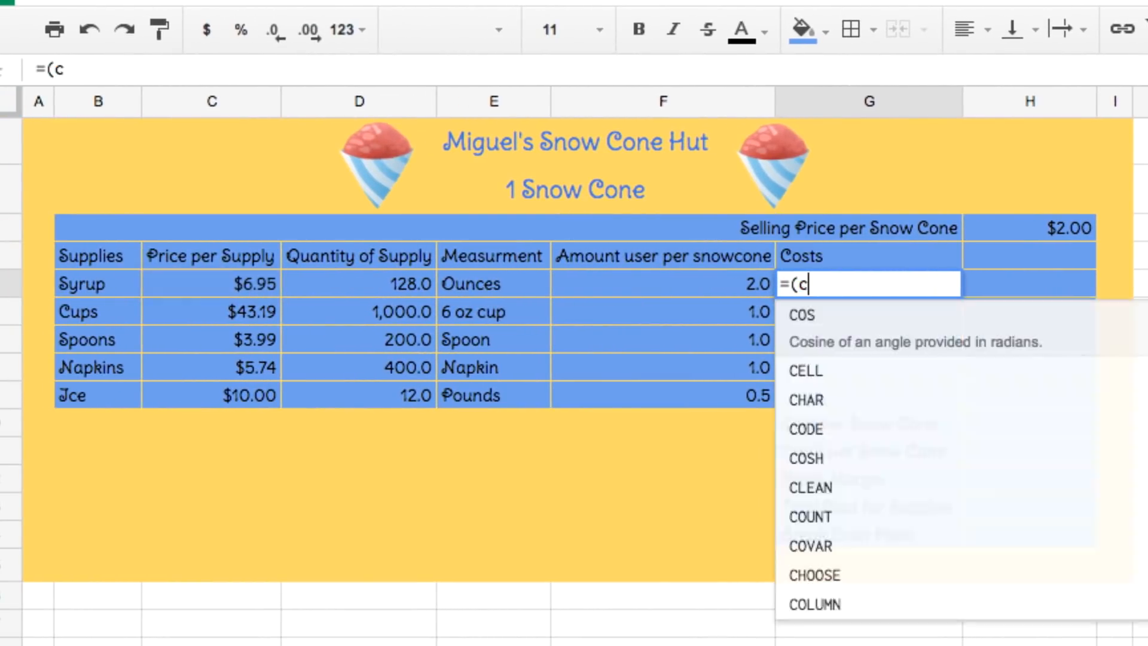
key("BackSpace")
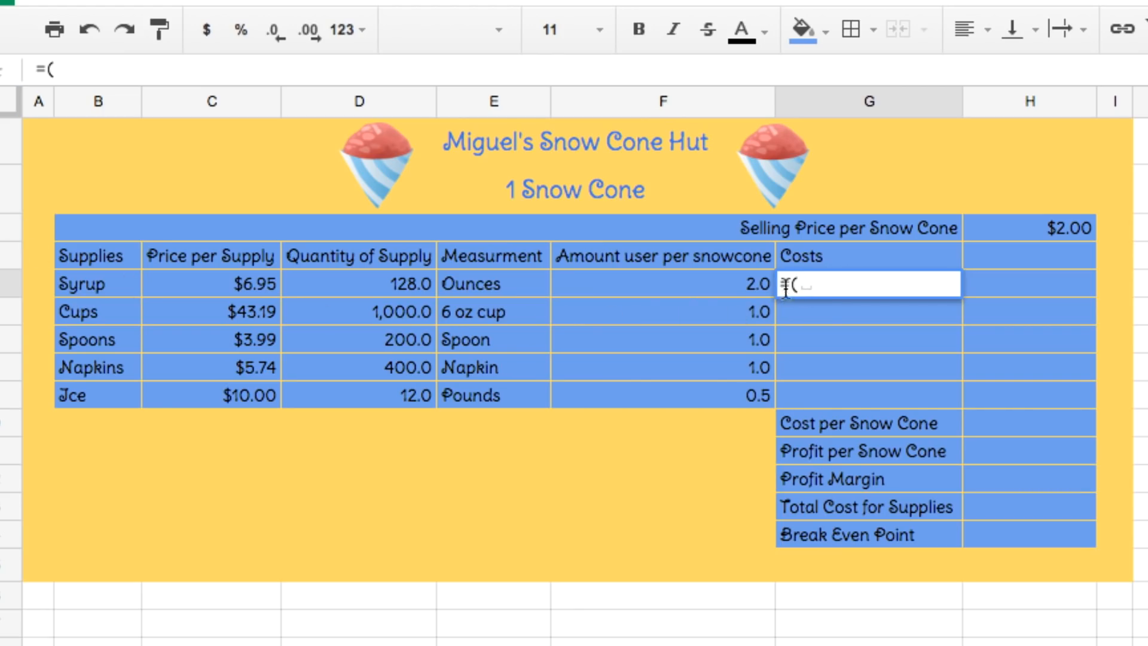
left_click(234, 282)
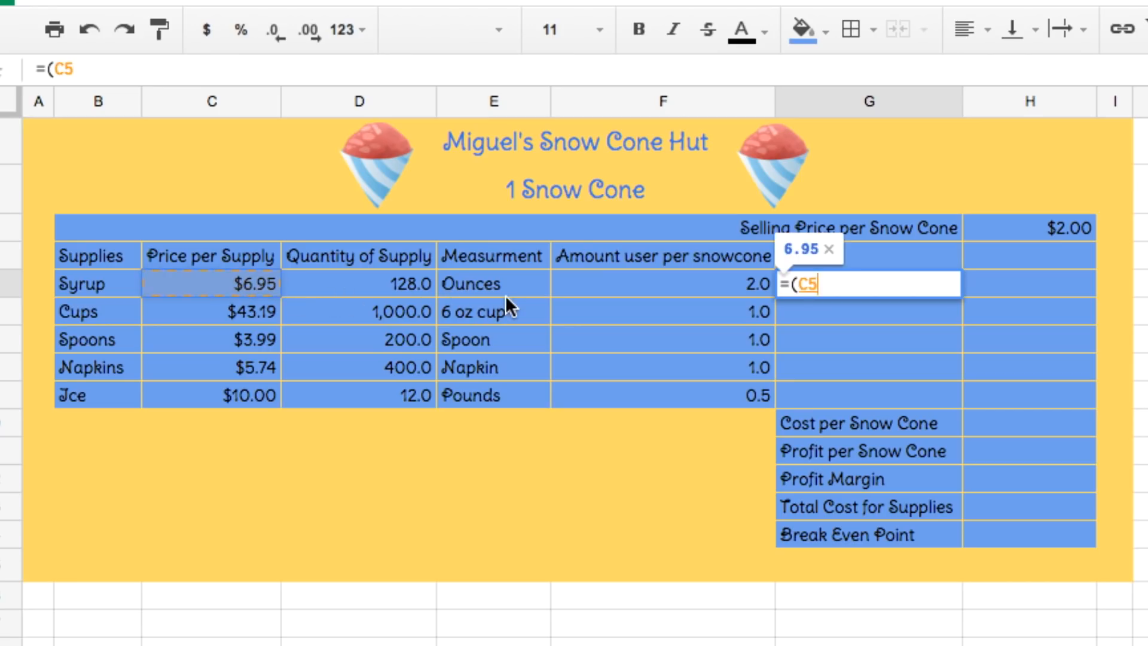
type("/")
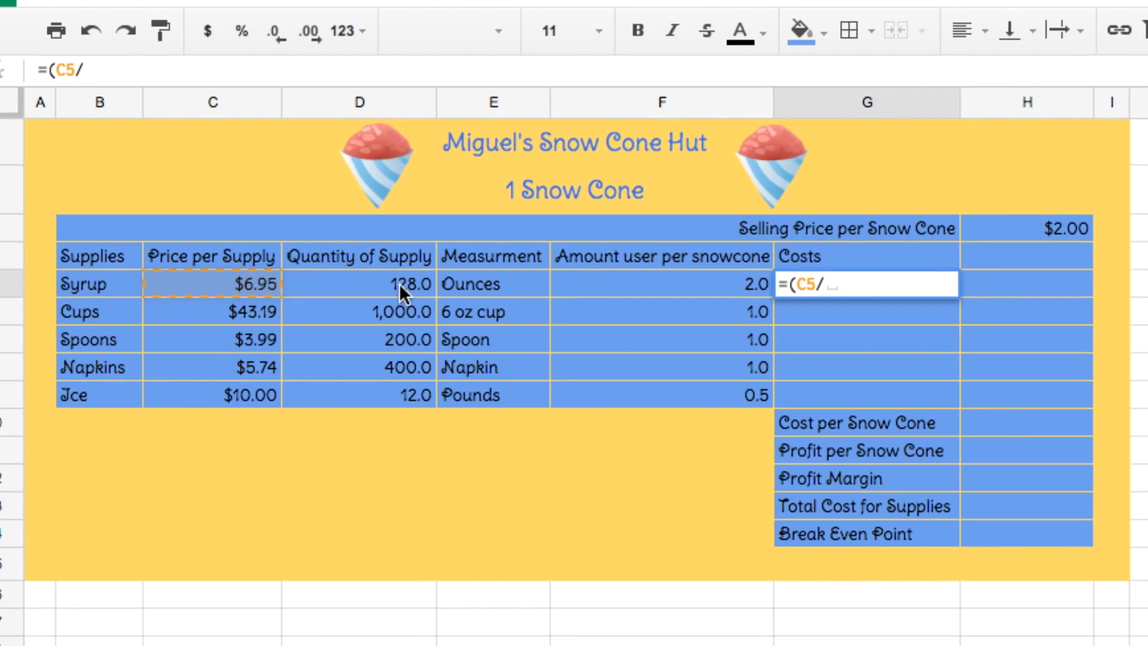
left_click(400, 282)
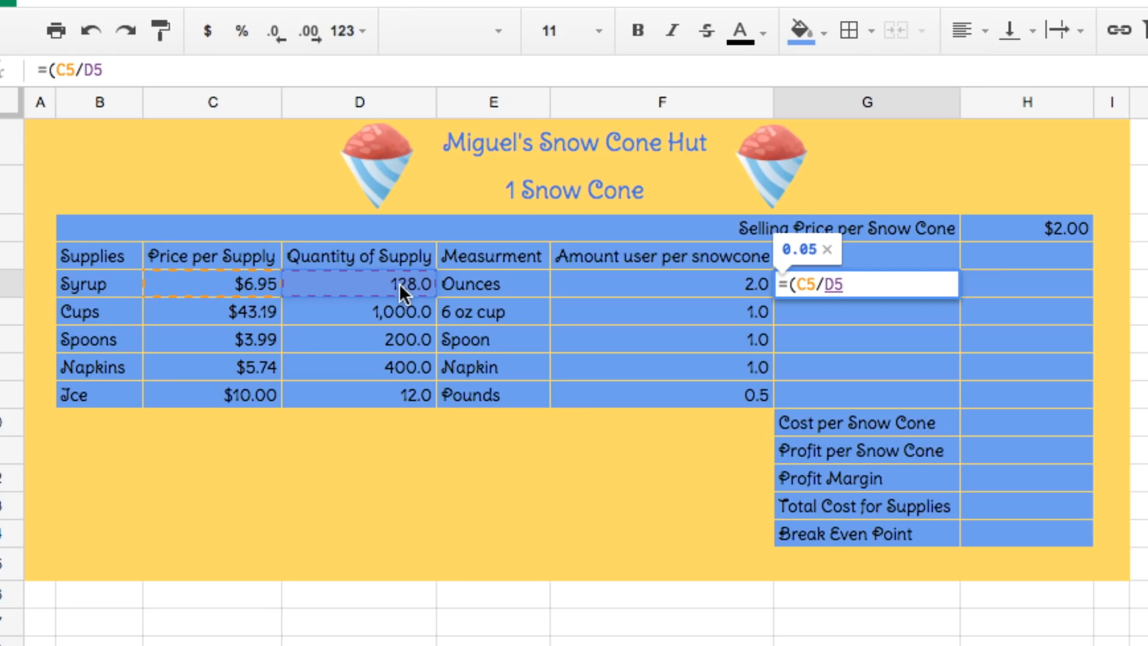
type(")")
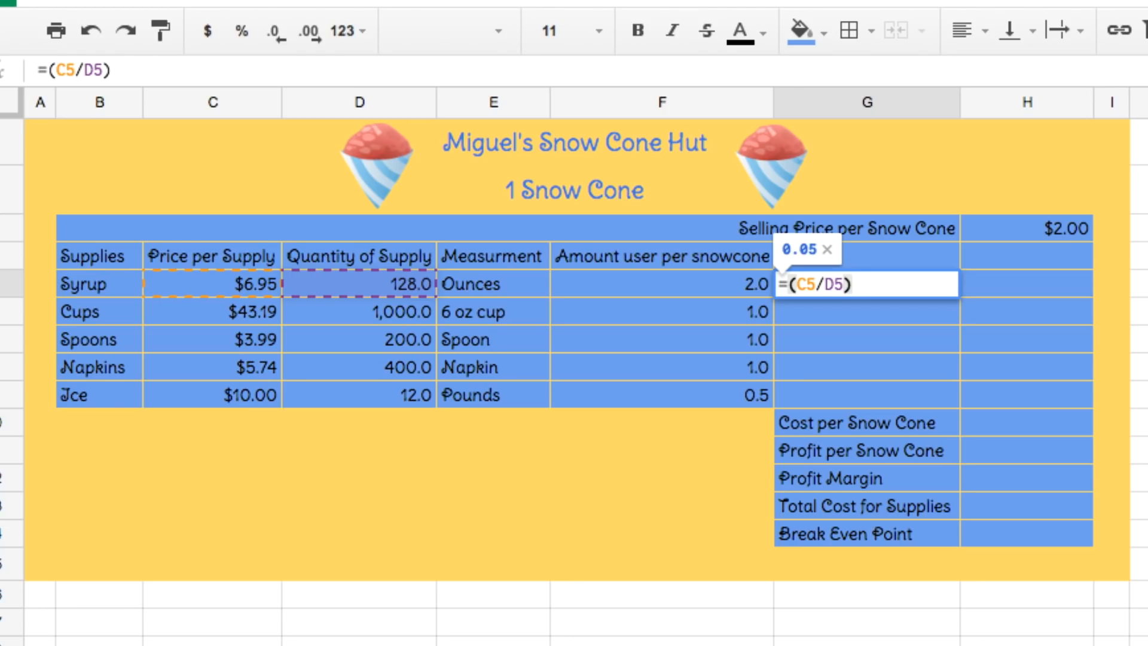
type("*")
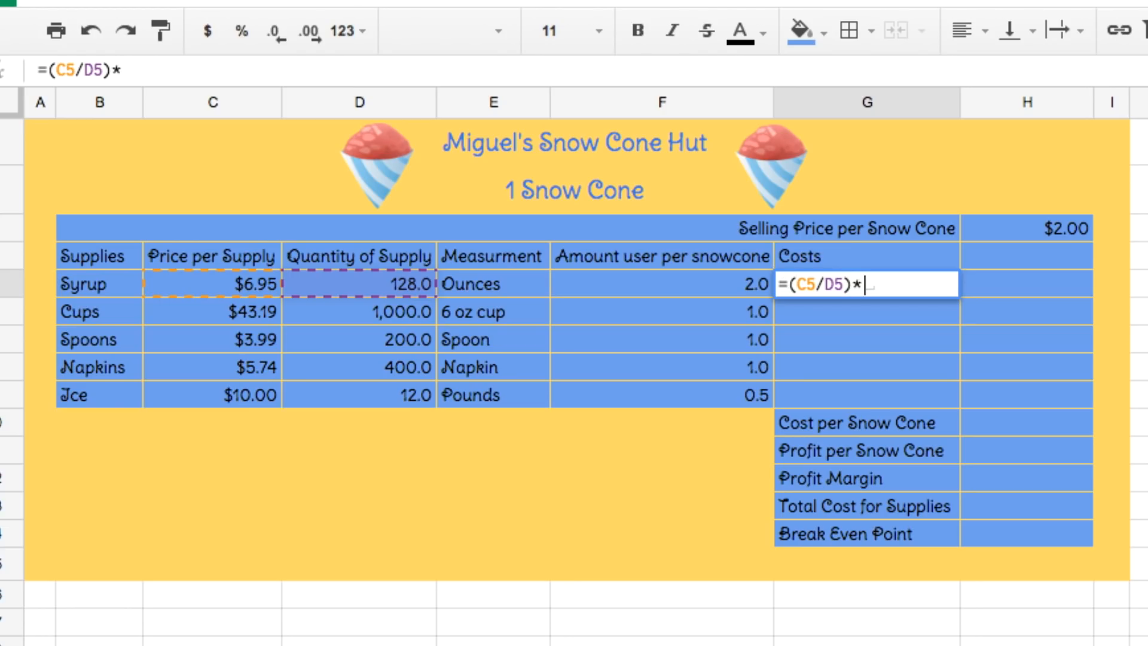
left_click(734, 282)
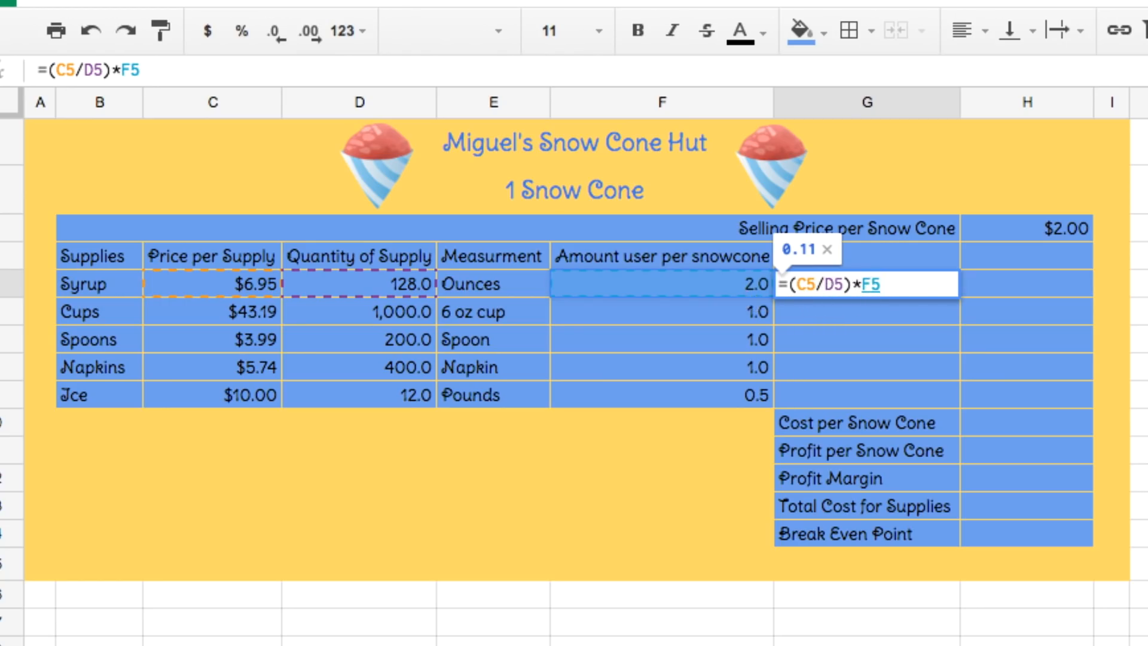
key("Return")
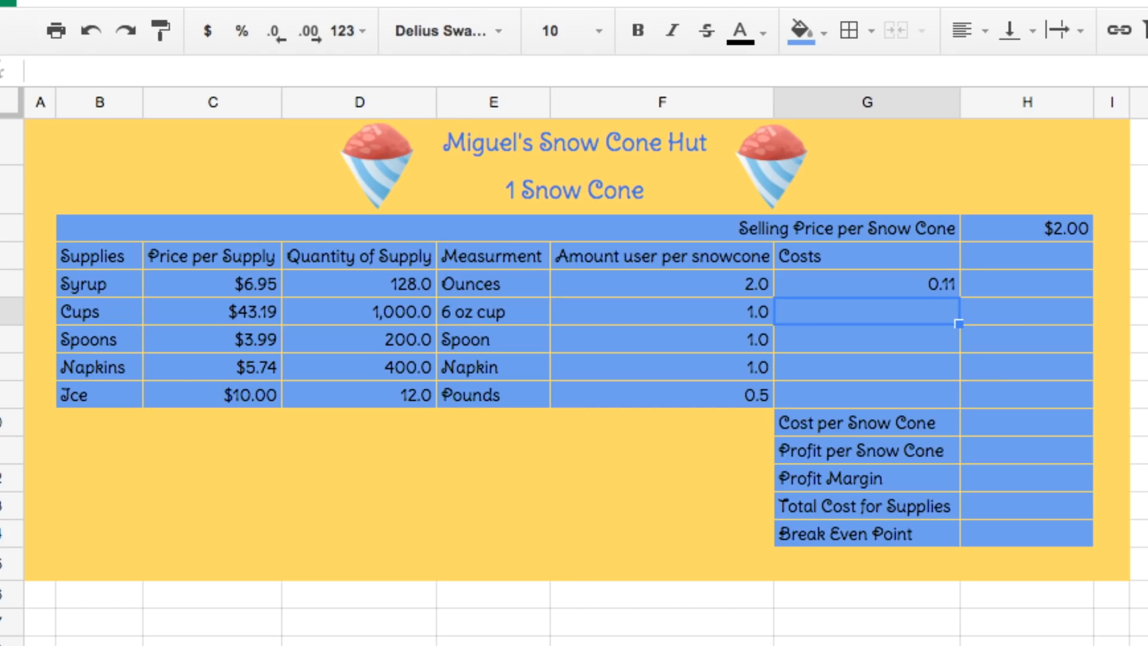
left_click(936, 287)
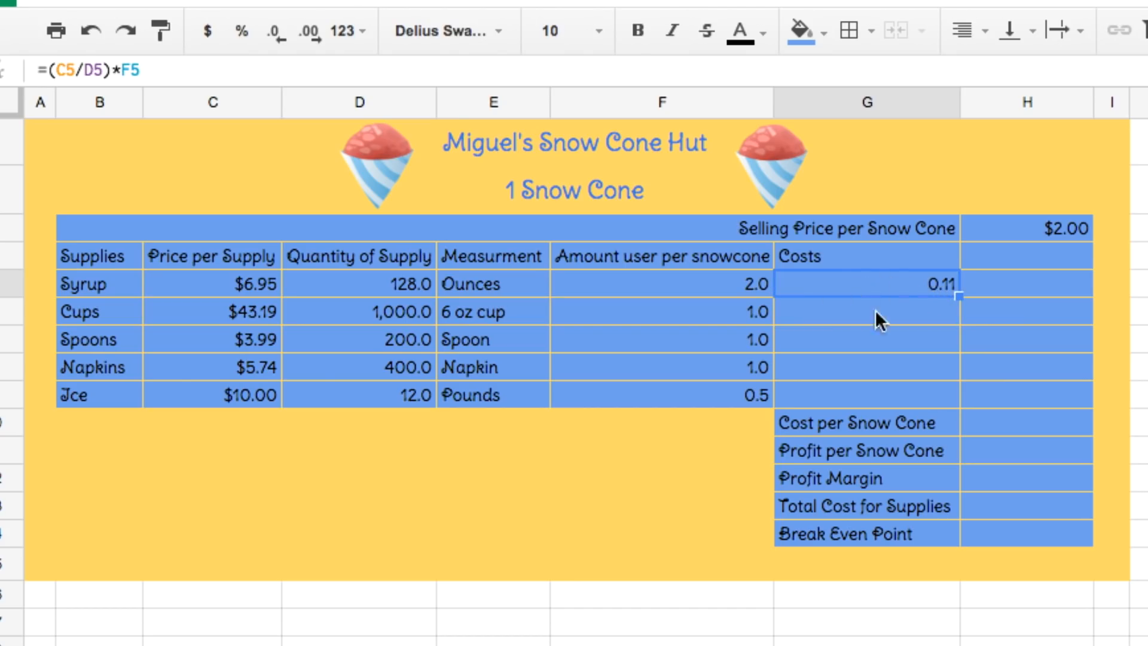
- Calculate the Cups cost in G6 with the formula =(C6/D6)*F6, dividing price by quantity and multiplying by the amount used
left_click(916, 308)
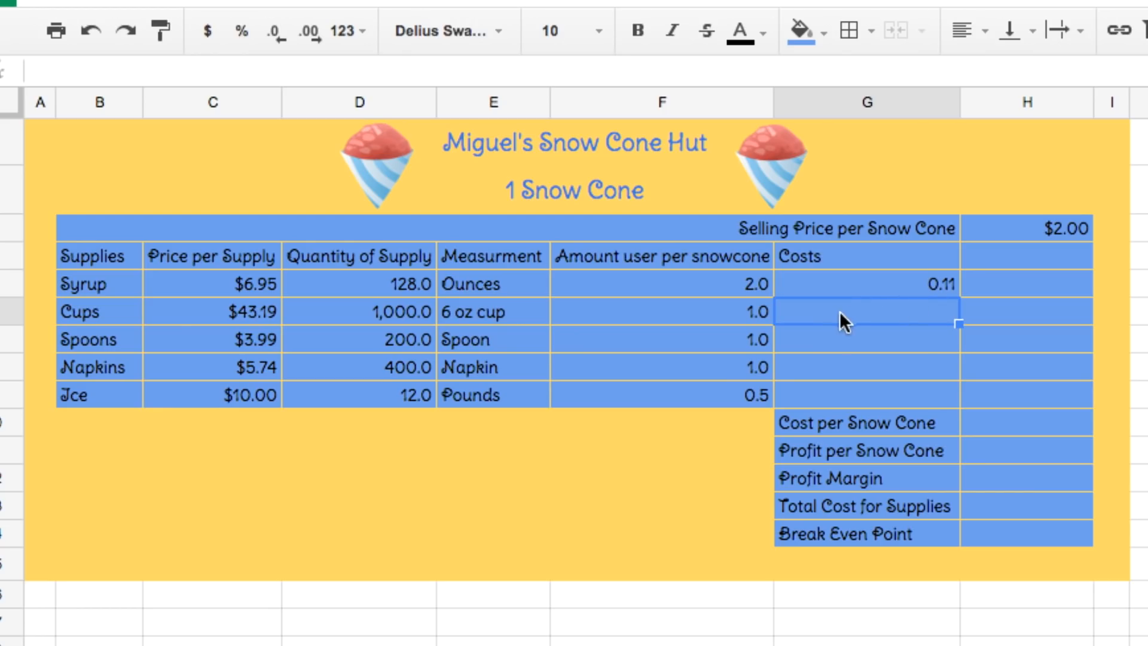
type("=")
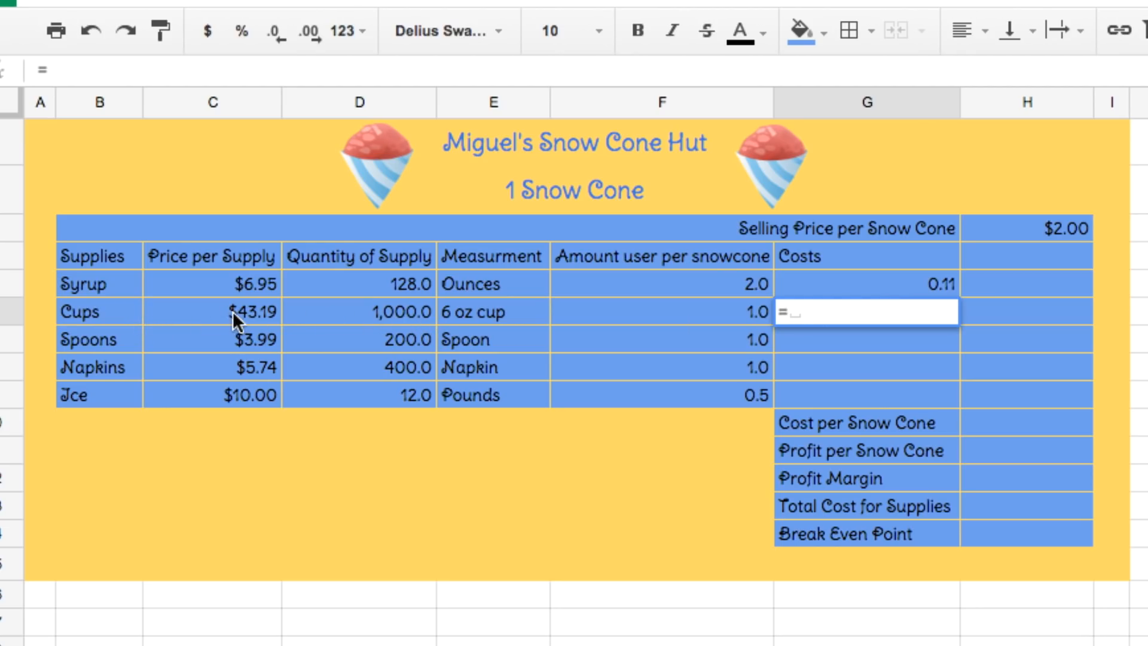
left_click(249, 313)
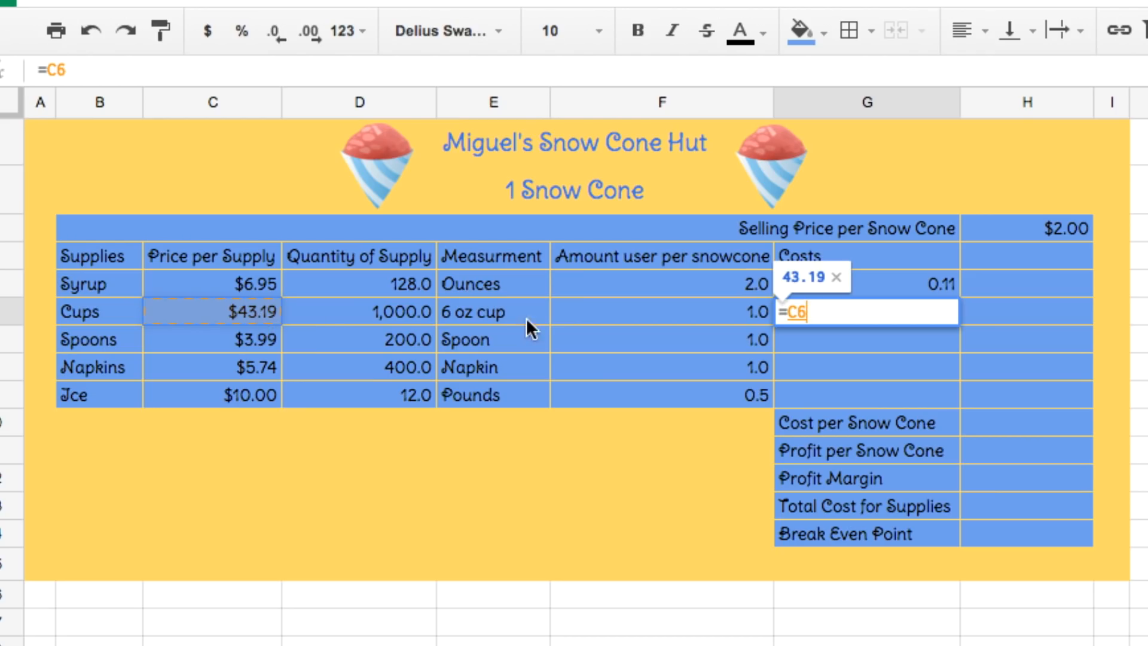
key("BackSpace")
key("BackSpace")
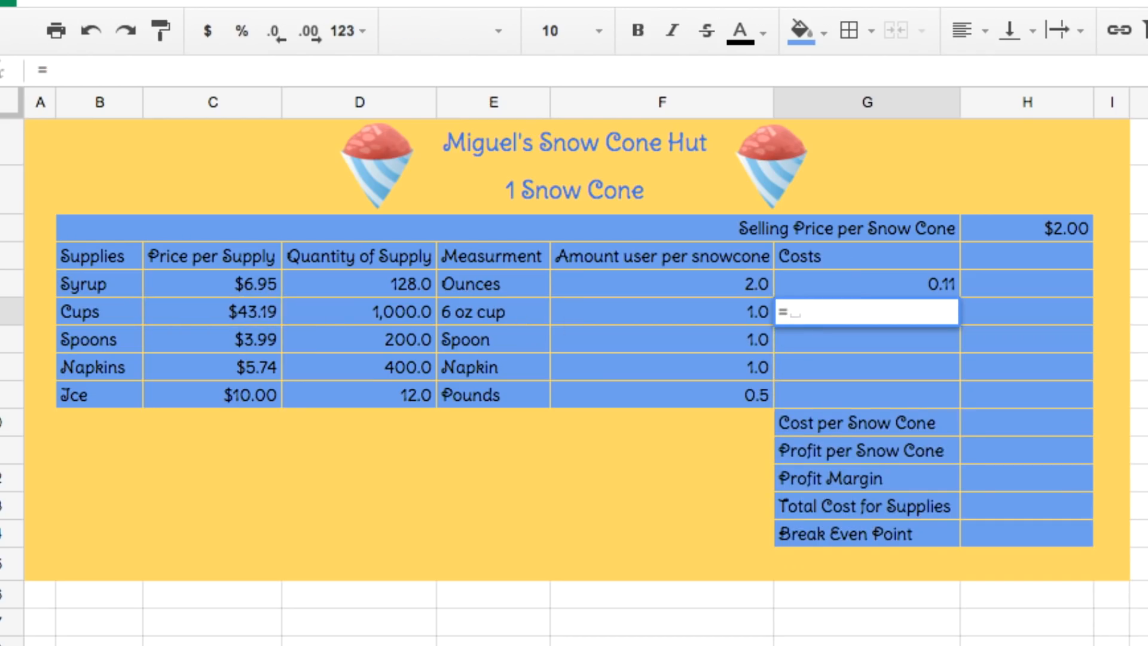
type("(")
left_click(238, 311)
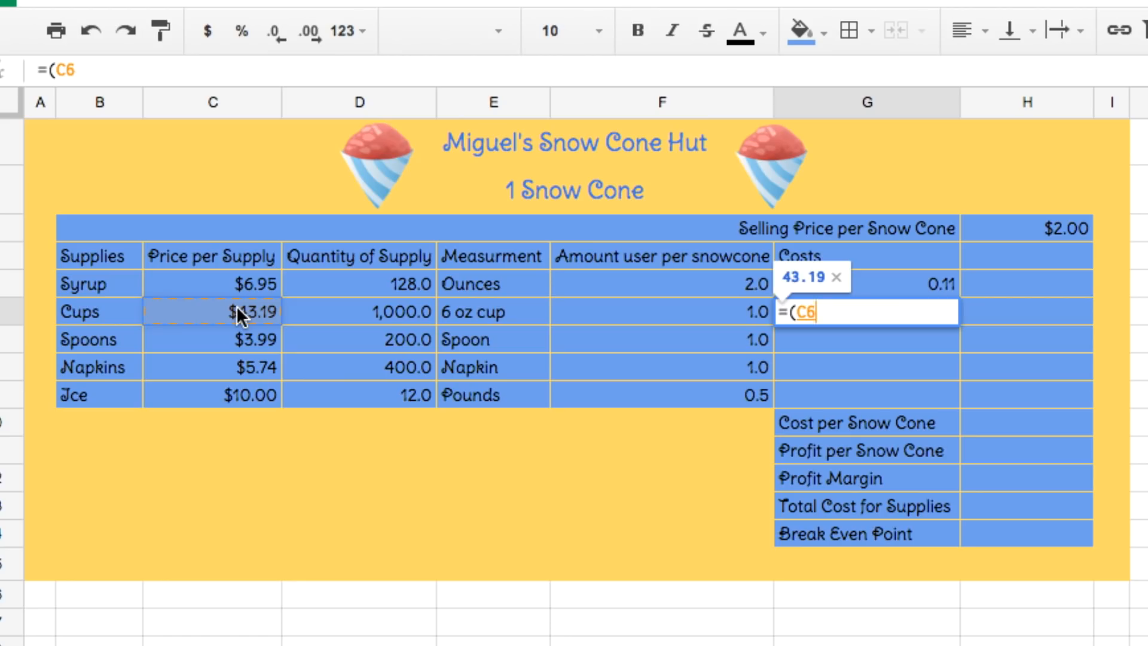
type("/")
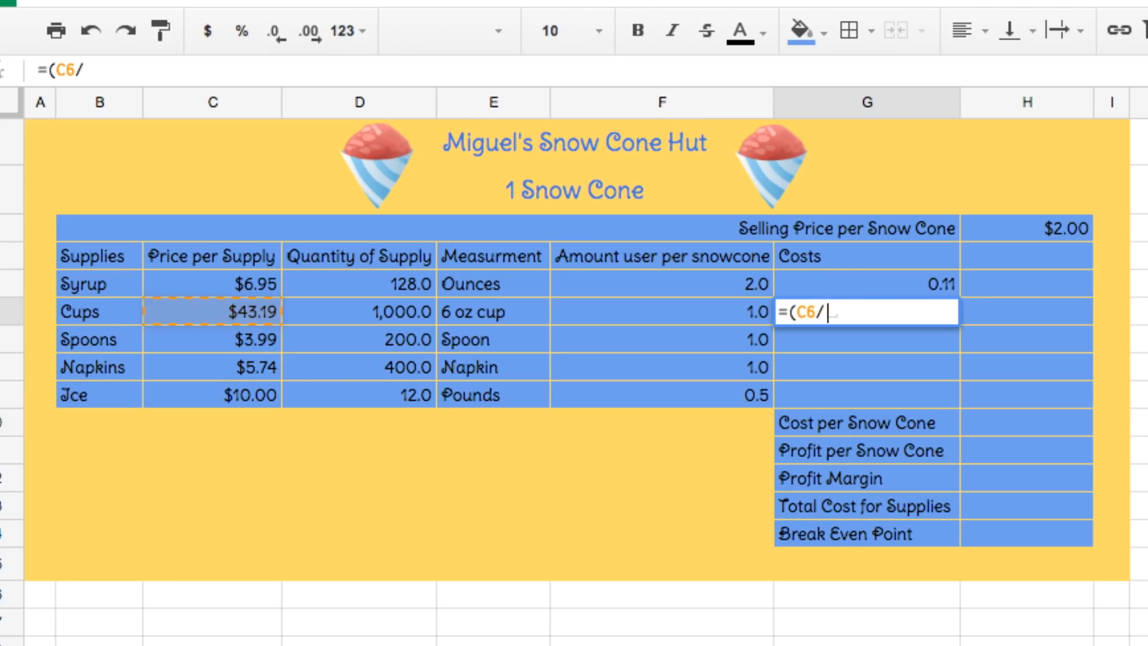
left_click(404, 313)
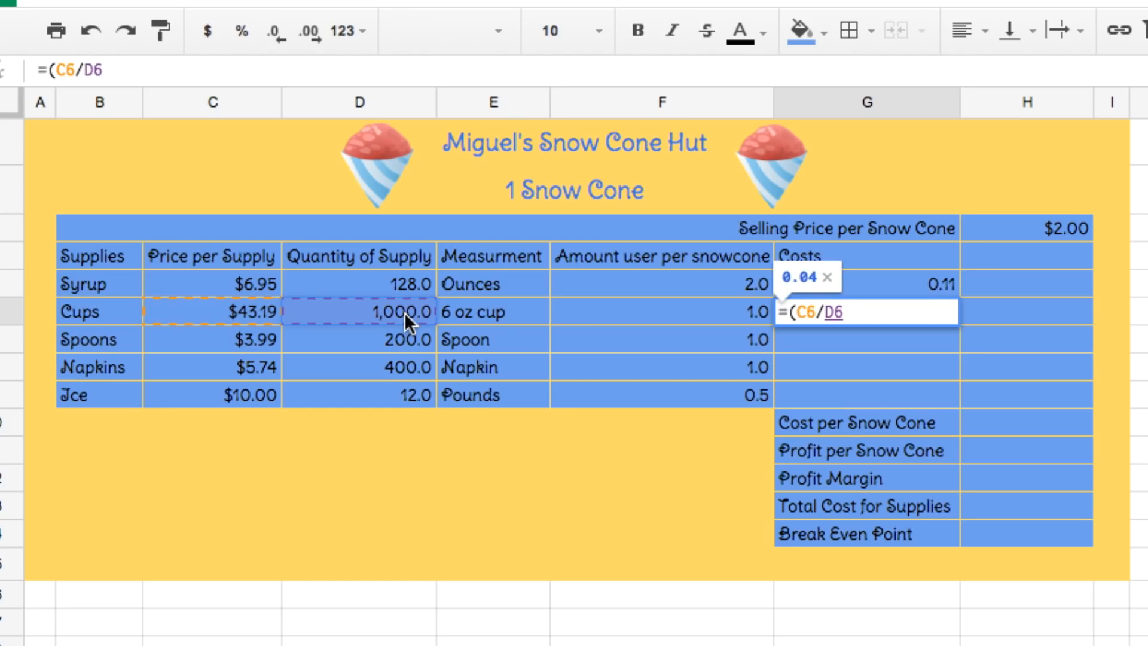
type(")*")
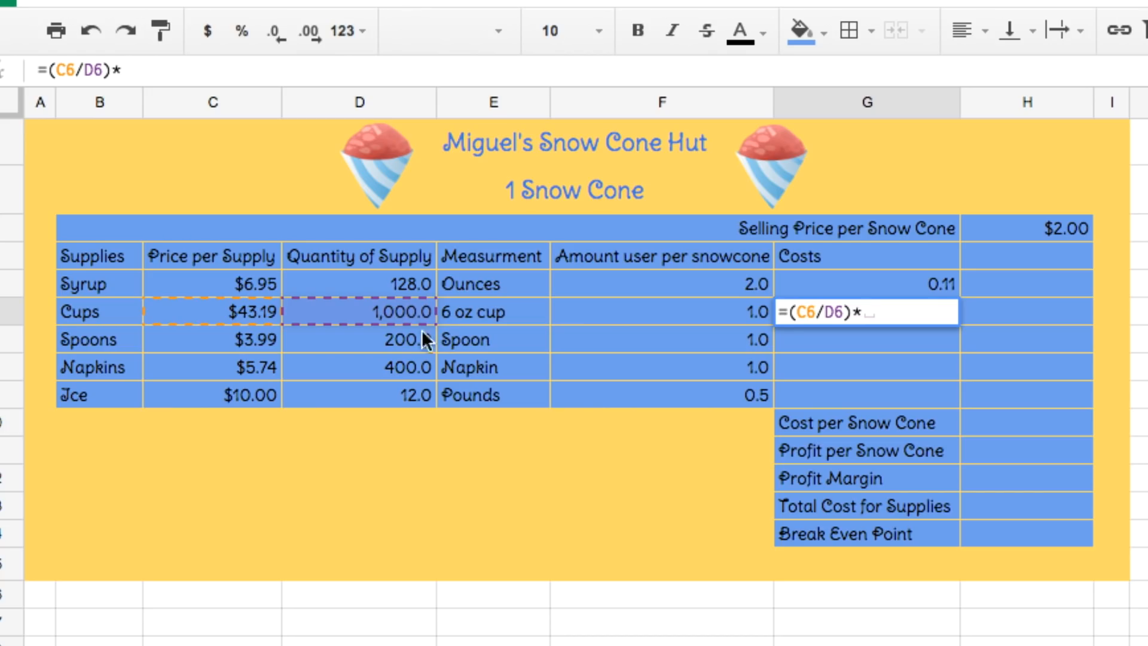
left_click(705, 317)
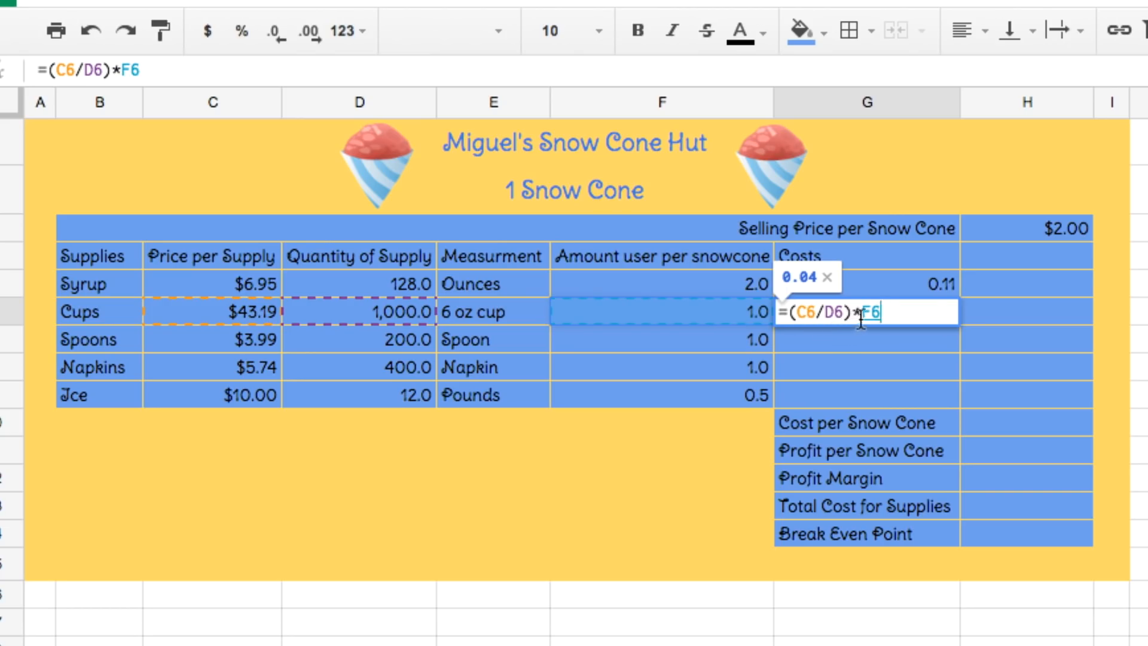
key("Return")
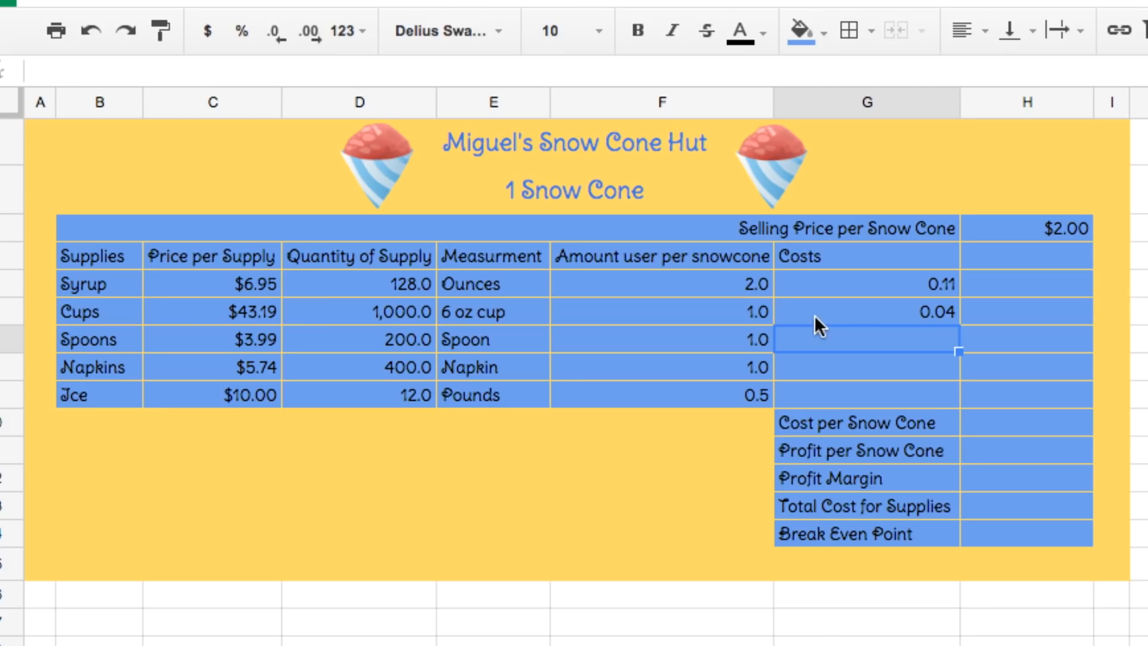
- Compare the cost formulas in G5 and G6 and check the Spoons and Napkins cost cells below them
left_click(804, 317)
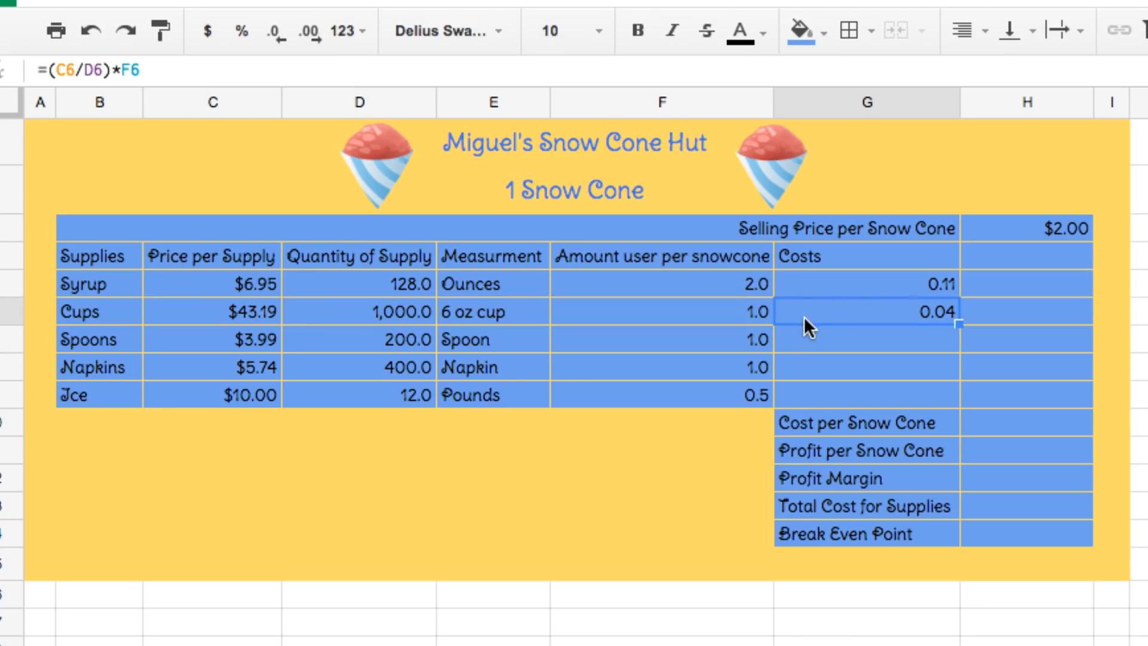
left_click(871, 288)
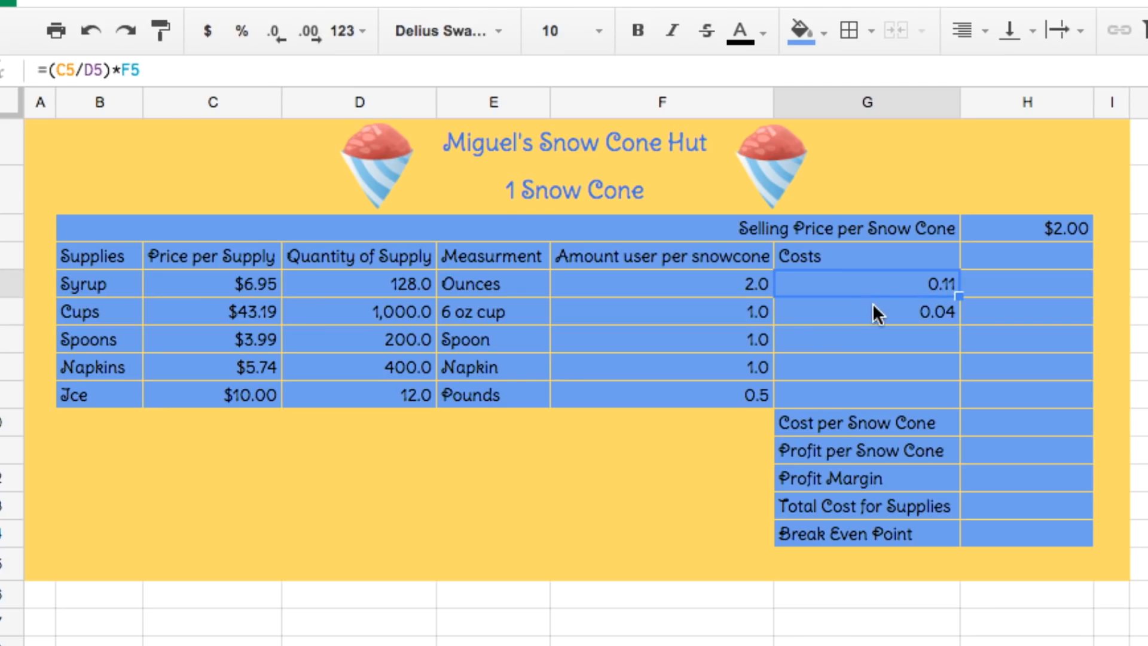
left_click(874, 313)
left_click(874, 339)
left_click(873, 367)
left_click(869, 284)
left_click(866, 310)
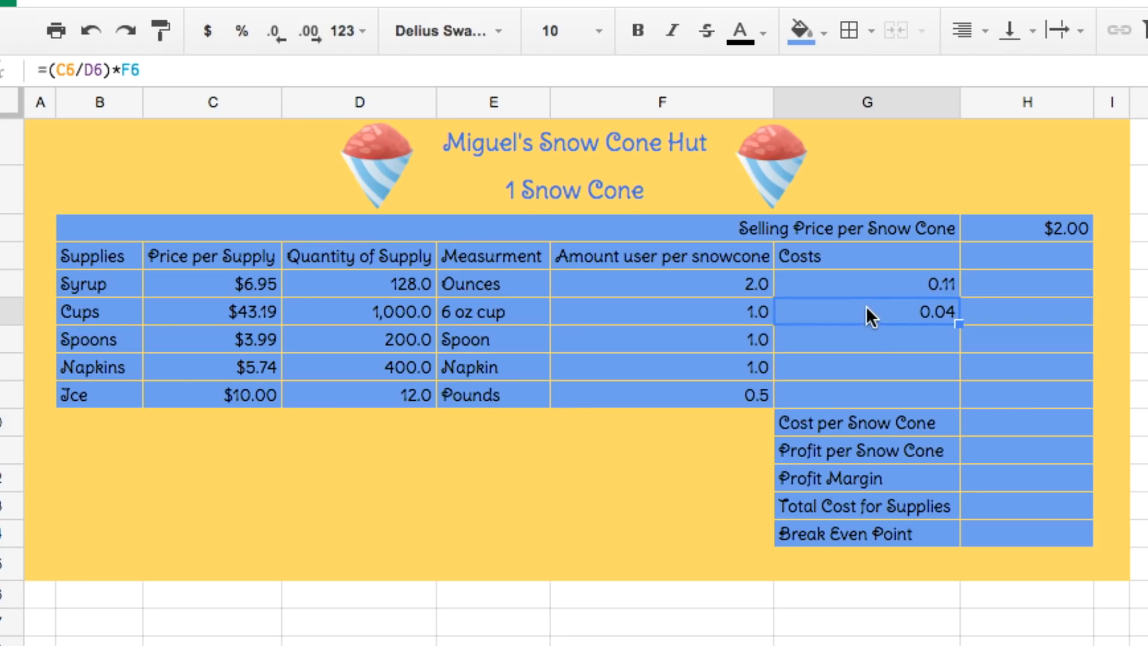
left_click(869, 284)
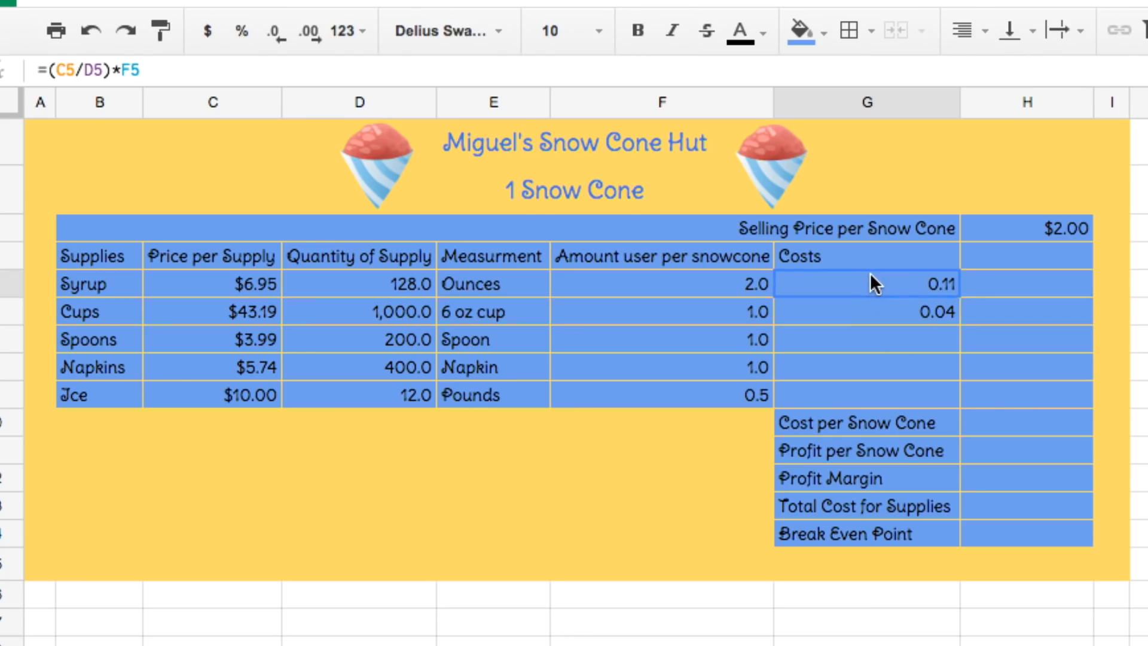
- Fill the Cups cost formula from G6 down through G9 to cover Spoons, Napkins and Ice
left_click(875, 311)
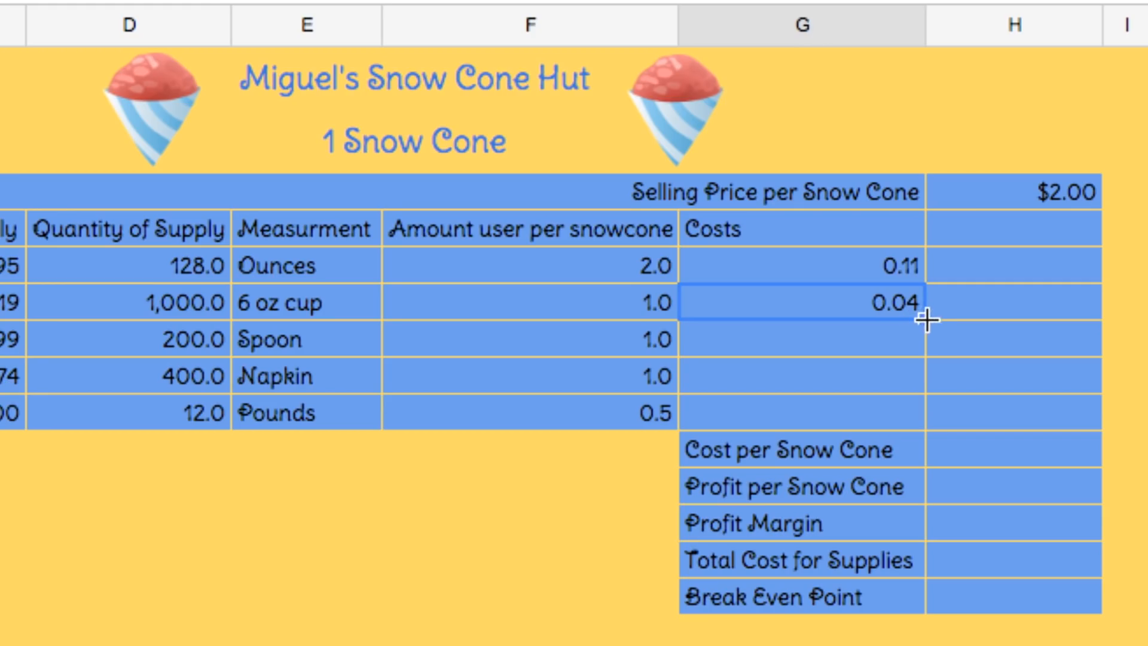
left_click_drag(927, 320, 909, 405)
left_click_drag(909, 405, 910, 409)
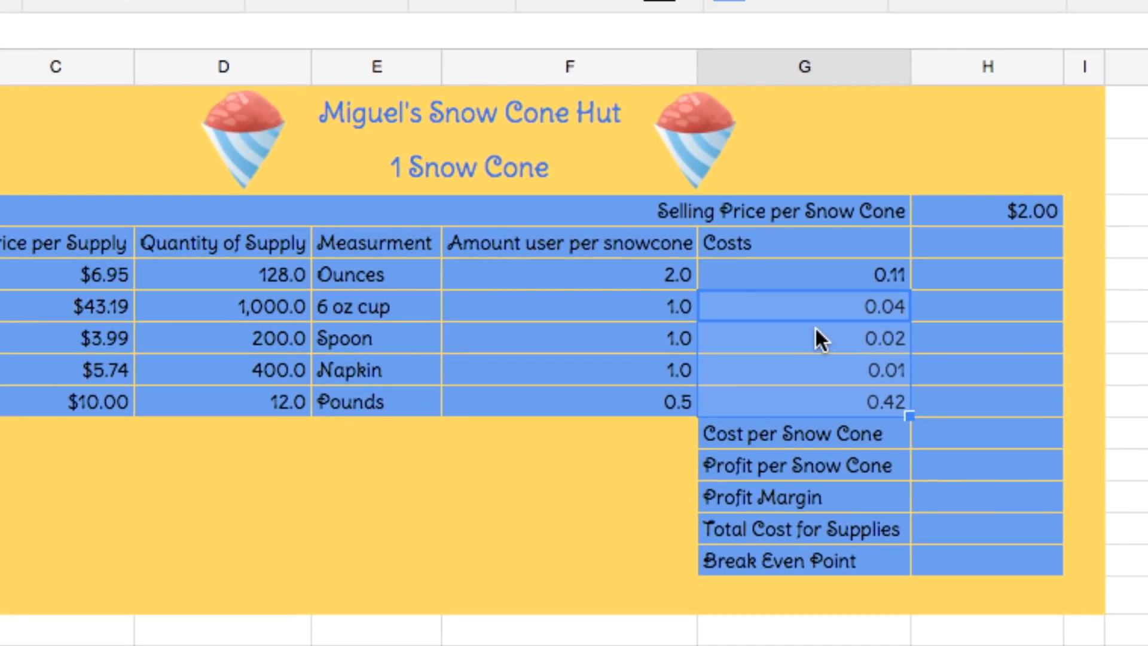
- Examine the cost formulas in G5 through G9 to see how the cell references follow each supply's row
left_click(815, 329)
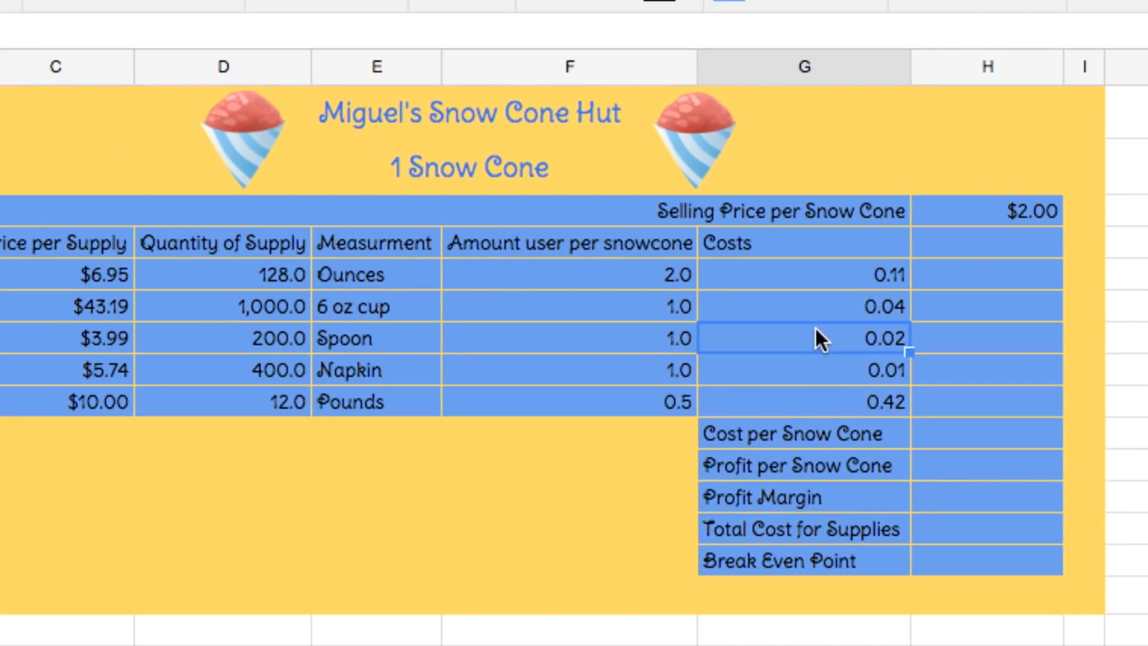
left_click(845, 314)
left_click(844, 328)
left_click(847, 368)
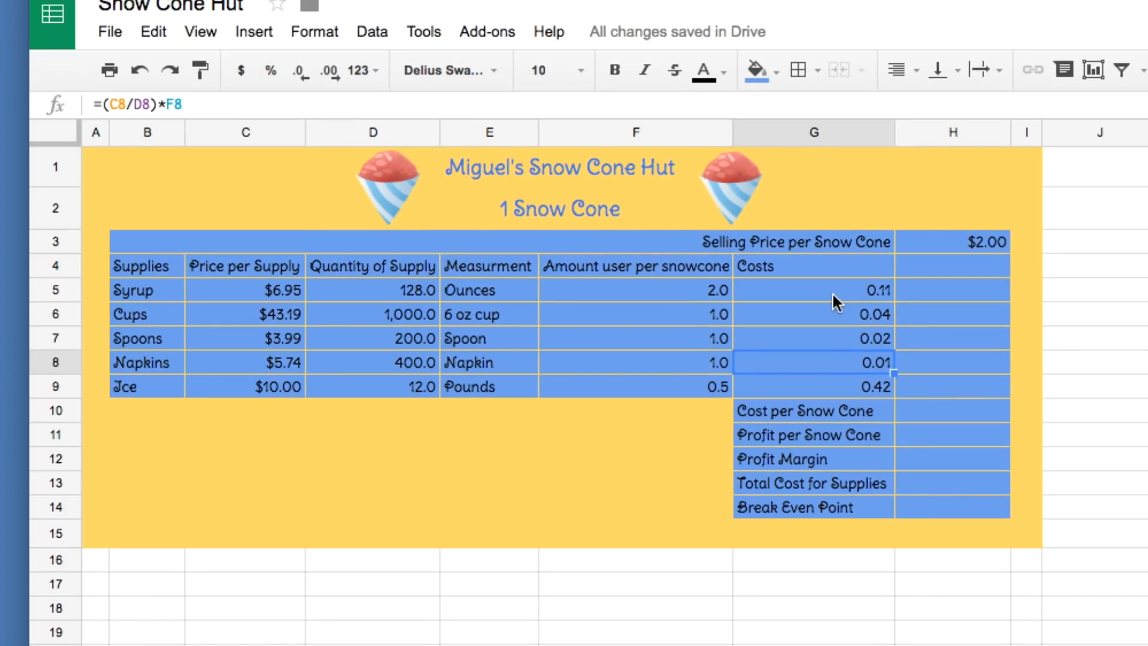
left_click(834, 293)
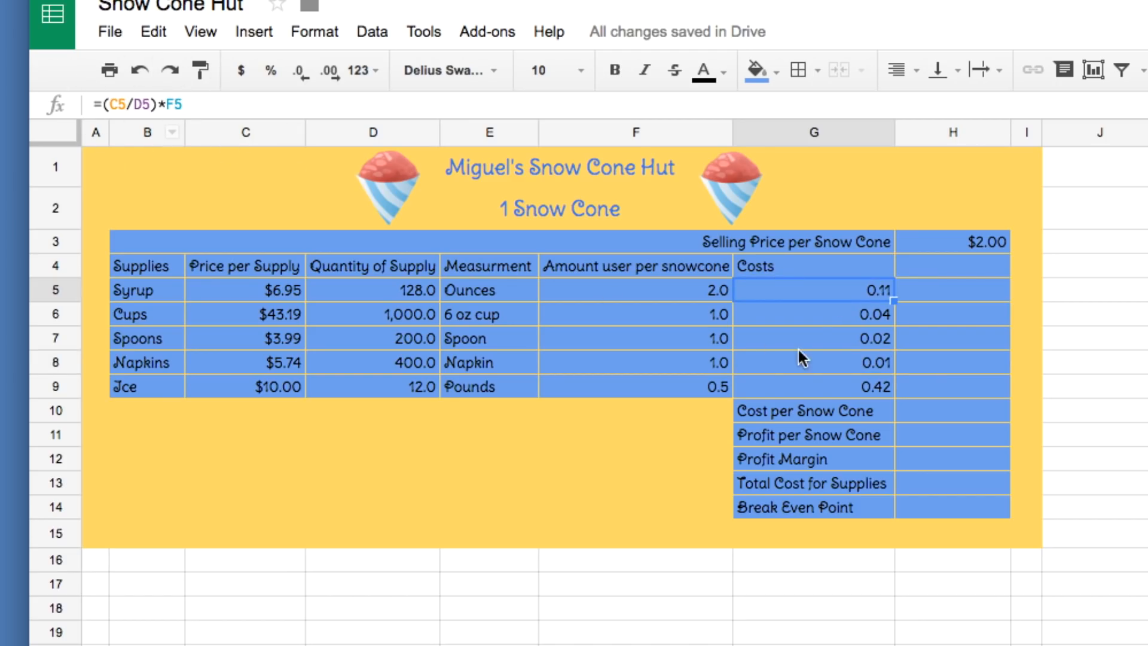
left_click(802, 315)
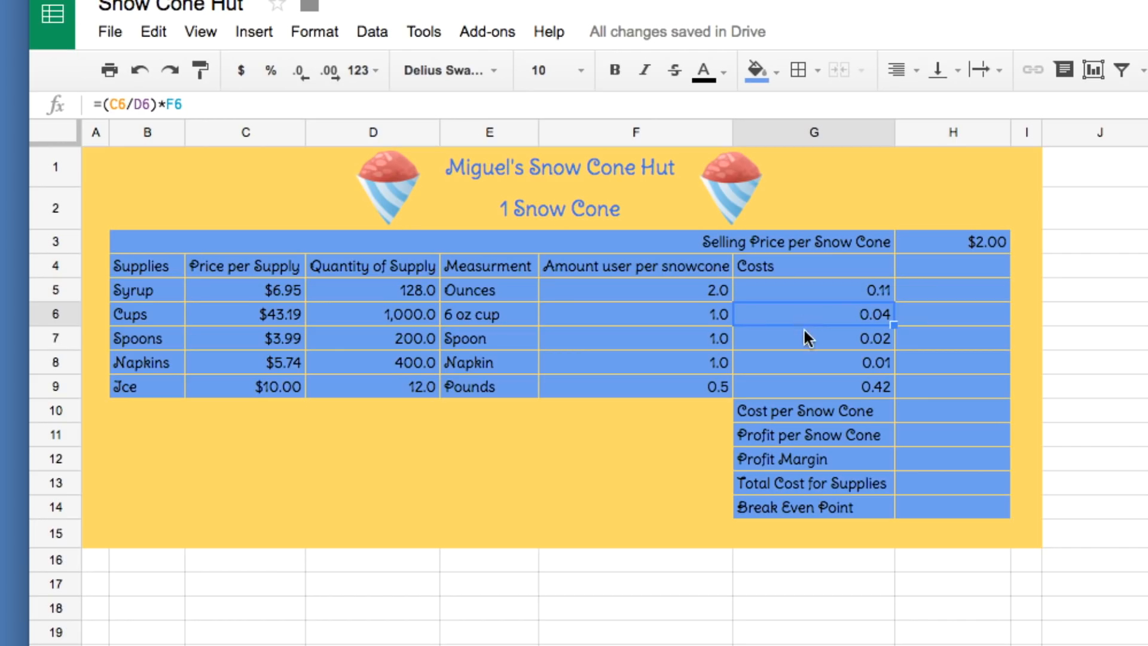
left_click(808, 341)
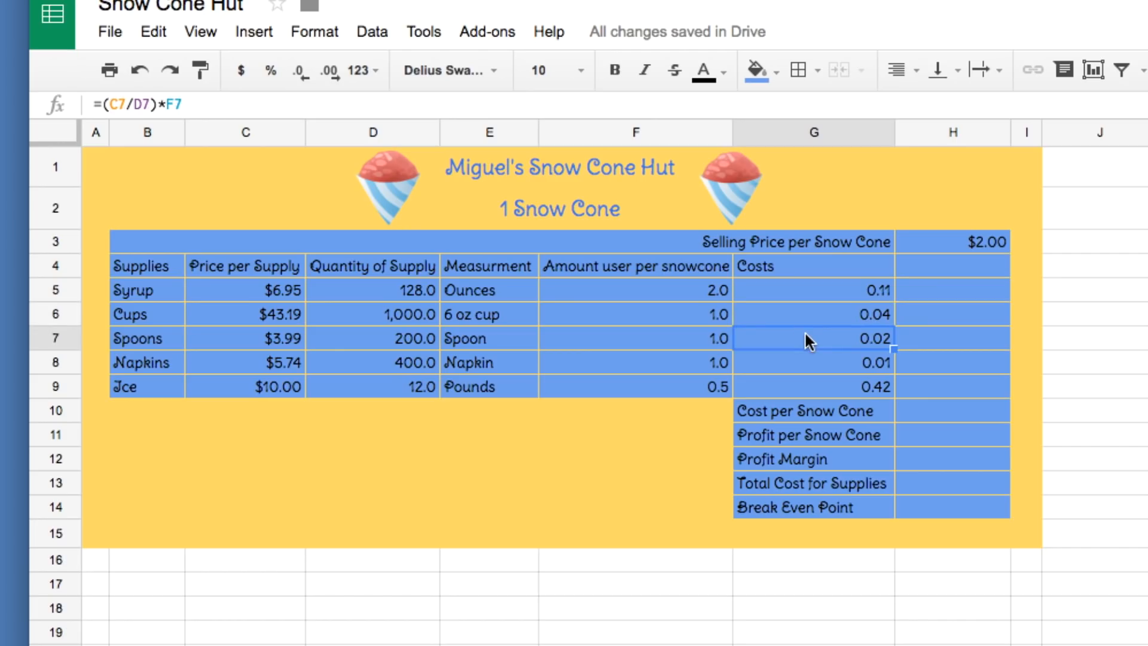
left_click(810, 364)
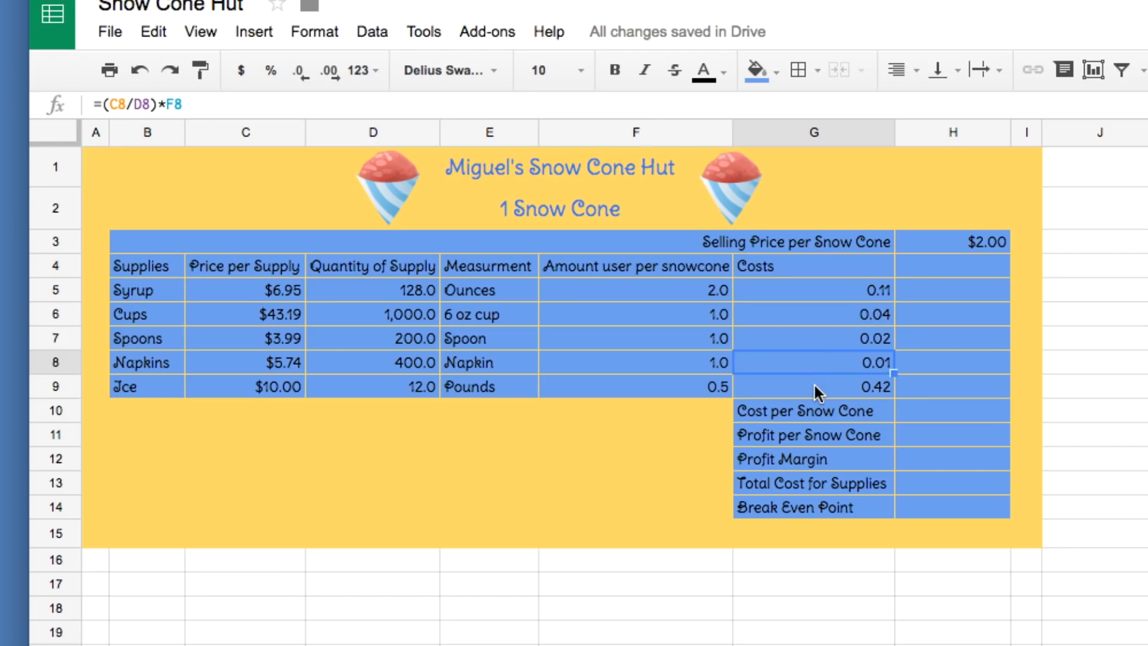
left_click(818, 393)
left_click(818, 366)
left_click(817, 337)
left_click(816, 313)
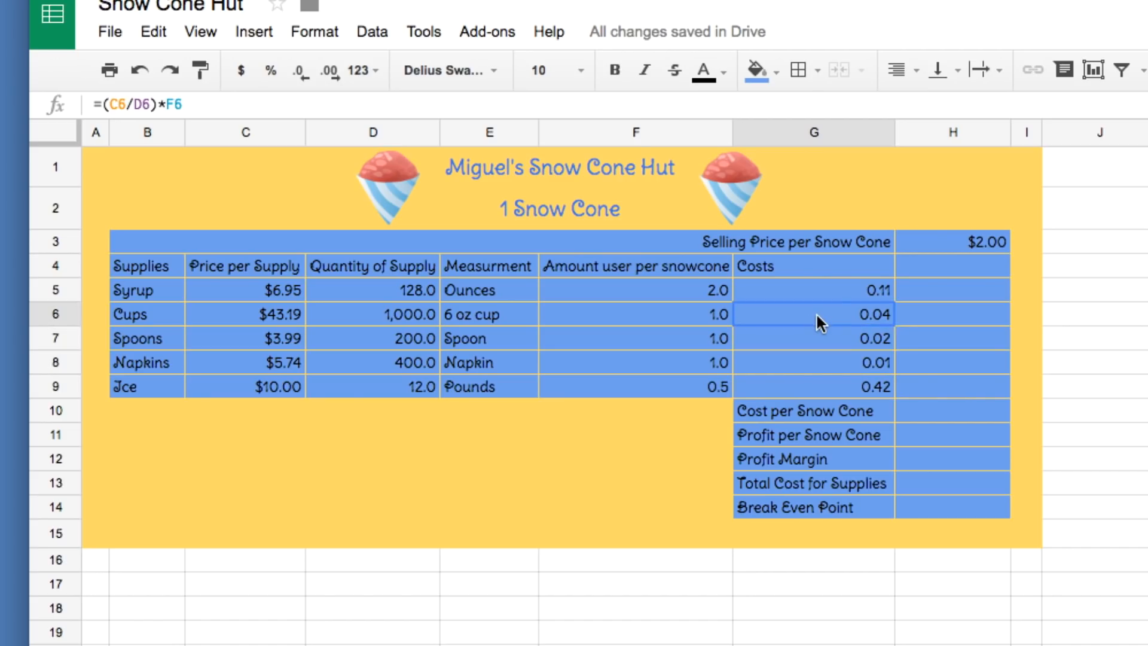
left_click(815, 290)
left_click(815, 317)
left_click(818, 362)
left_click(826, 392)
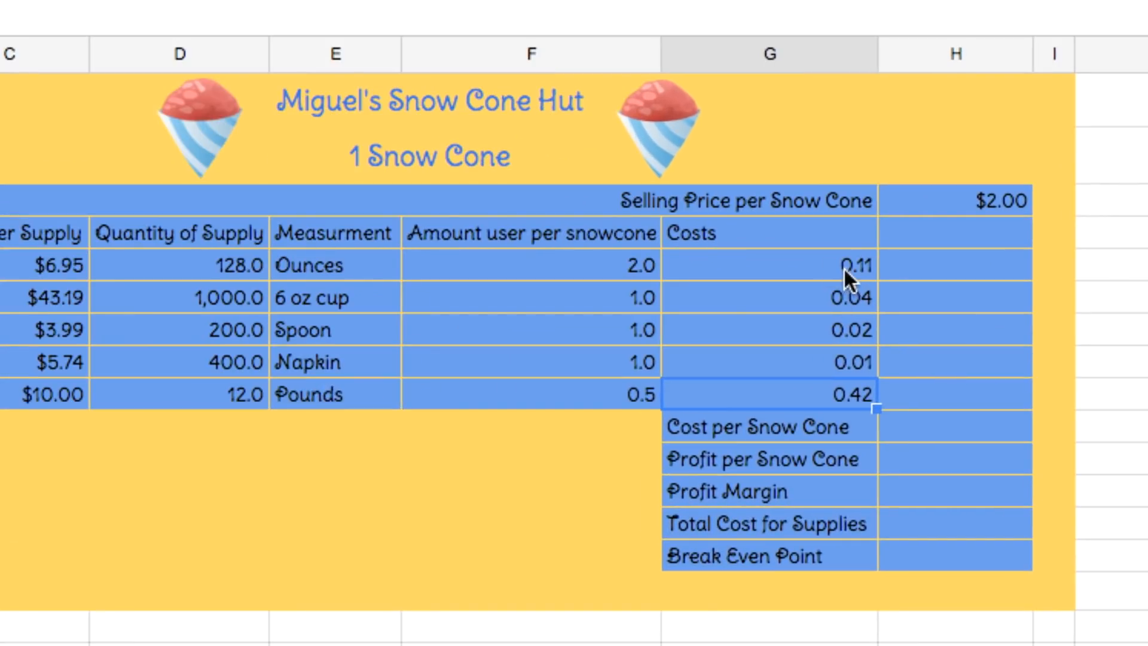
left_click(814, 264)
left_click(816, 294)
left_click(817, 326)
left_click(821, 356)
left_click(834, 397)
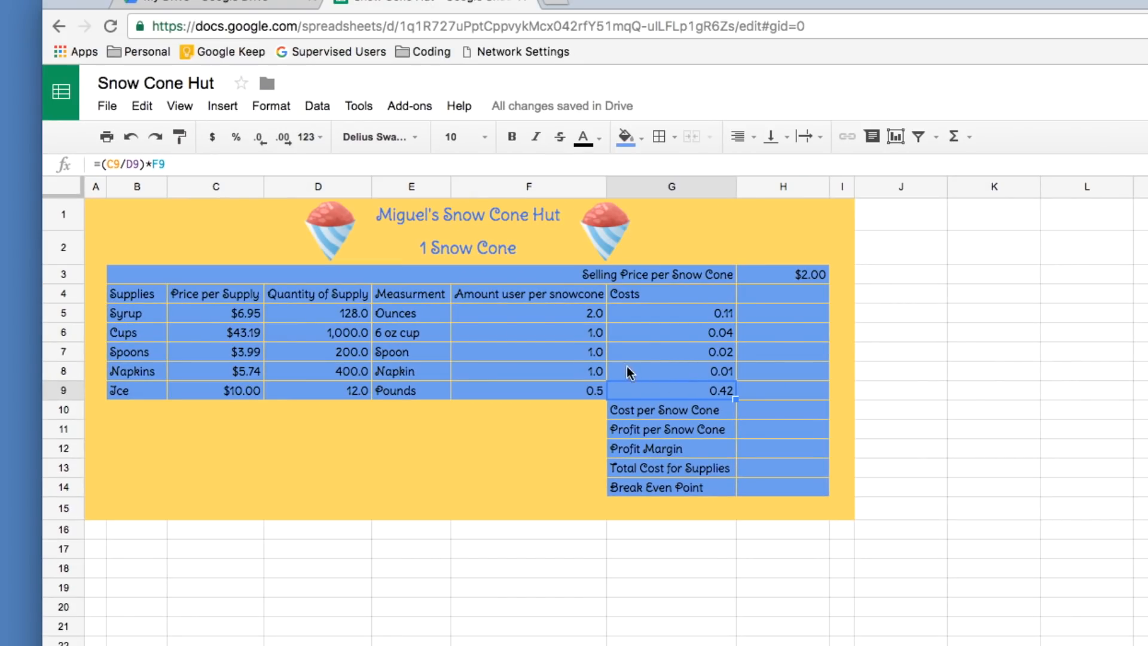
- Calculate the Cost per Snow Cone in H10 by summing the supply costs with =sum(G5:G9)
left_click(774, 386)
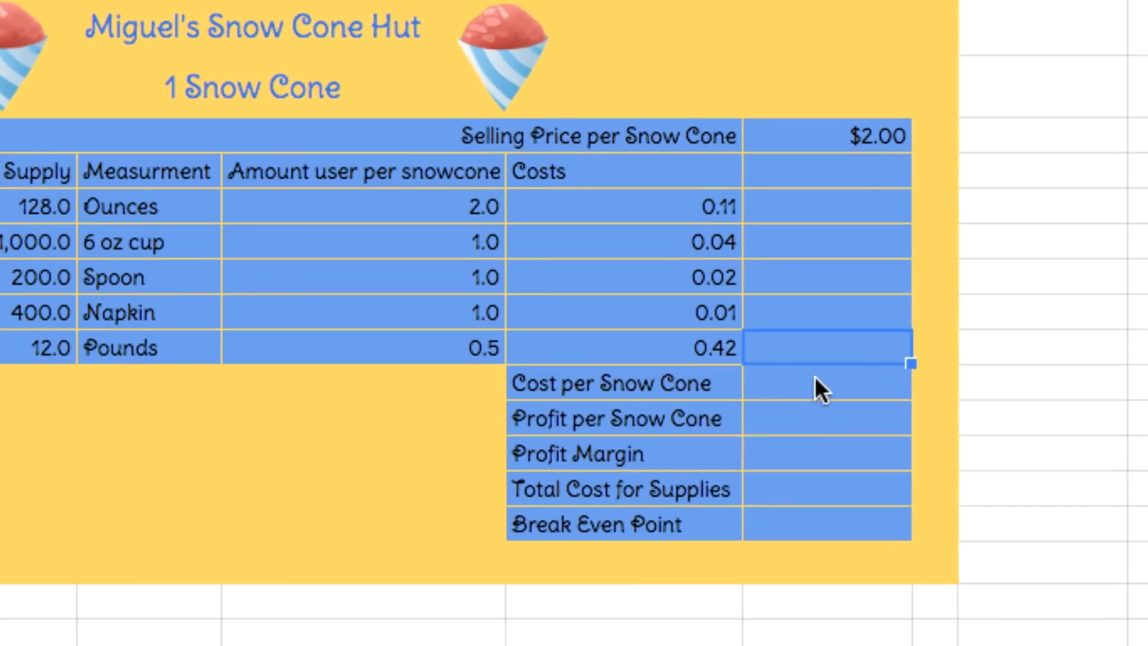
left_click_drag(815, 377, 835, 390)
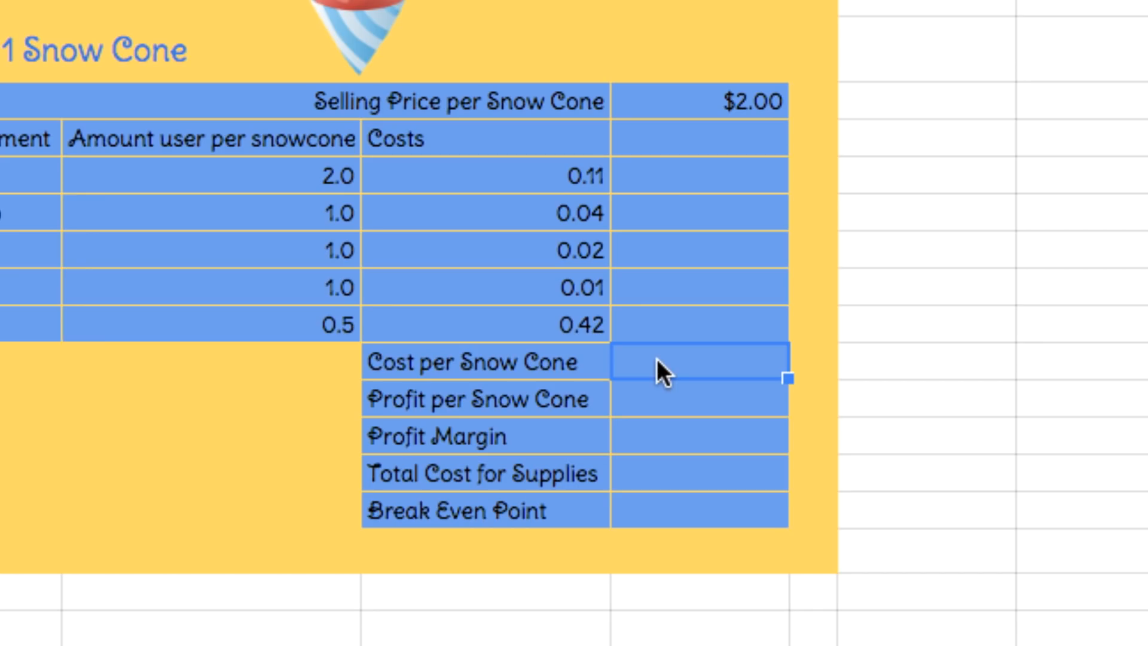
type("=")
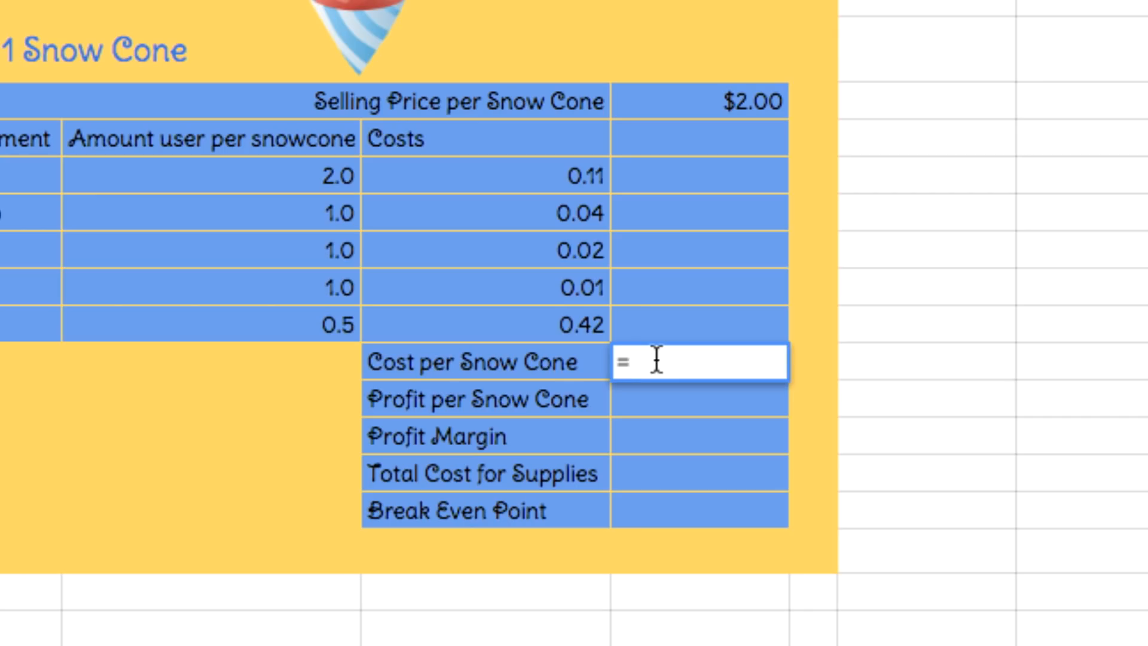
type("sum")
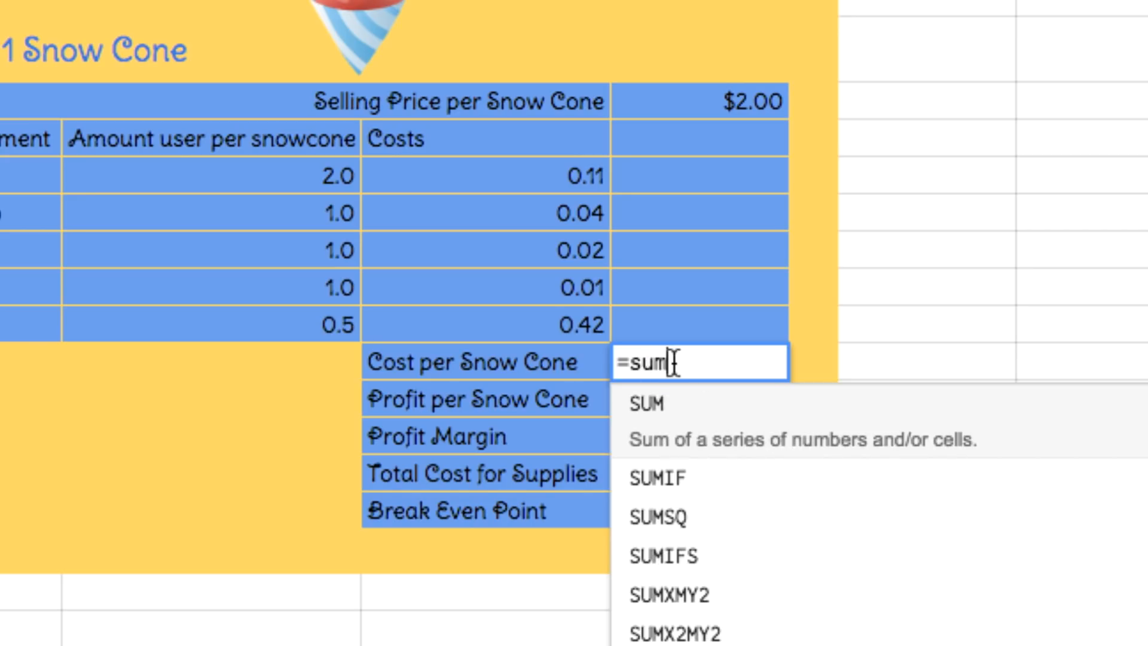
type("(")
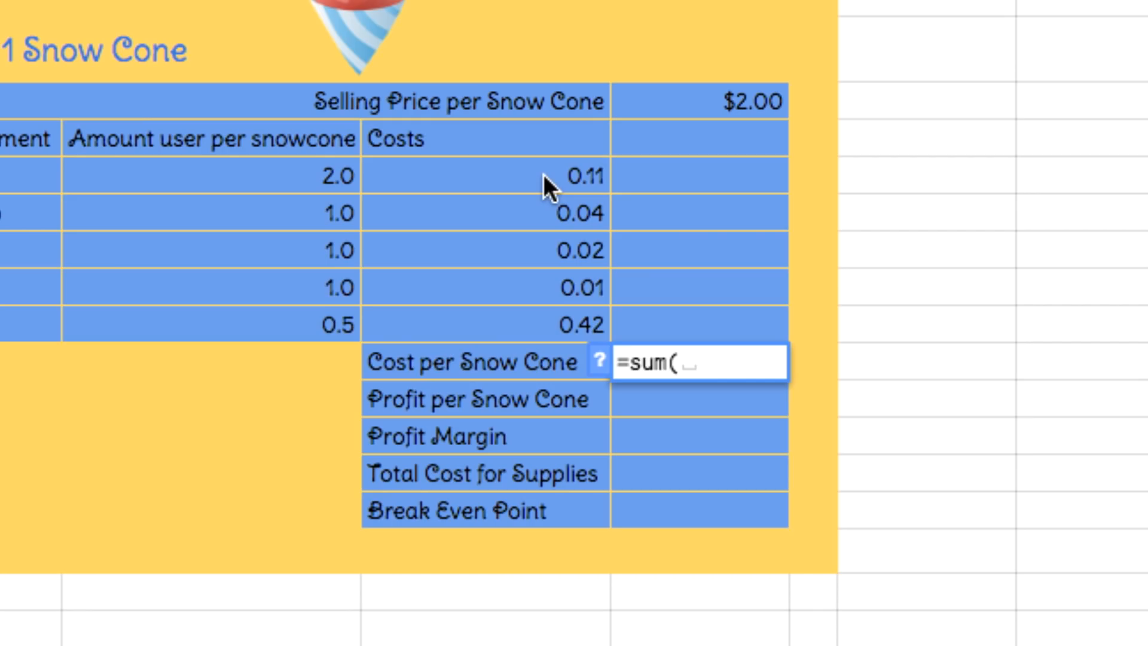
left_click_drag(543, 174, 533, 315)
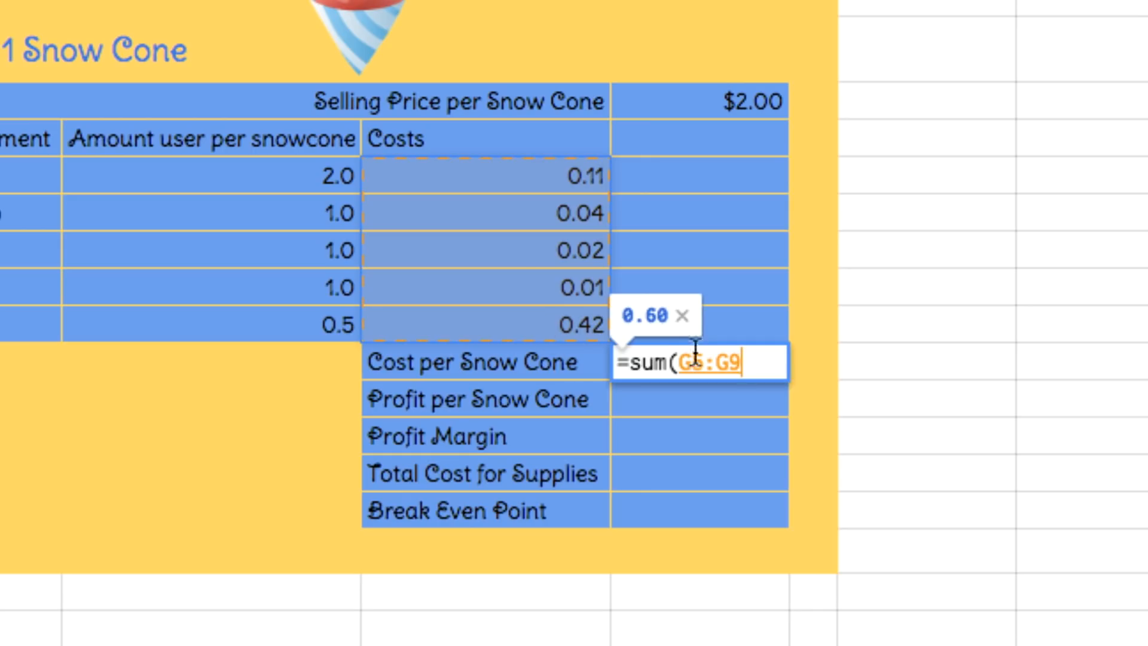
key("Return")
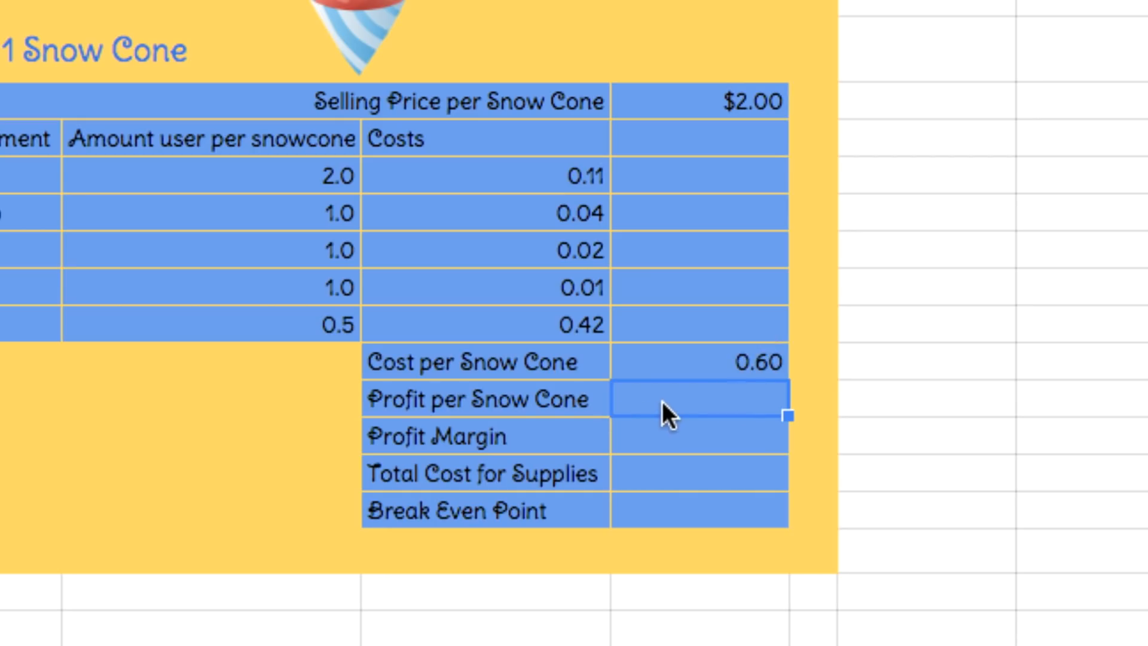
- Calculate the Profit per Snow Cone in H11 by subtracting the cost from the selling price with =H3-H10
type("=")
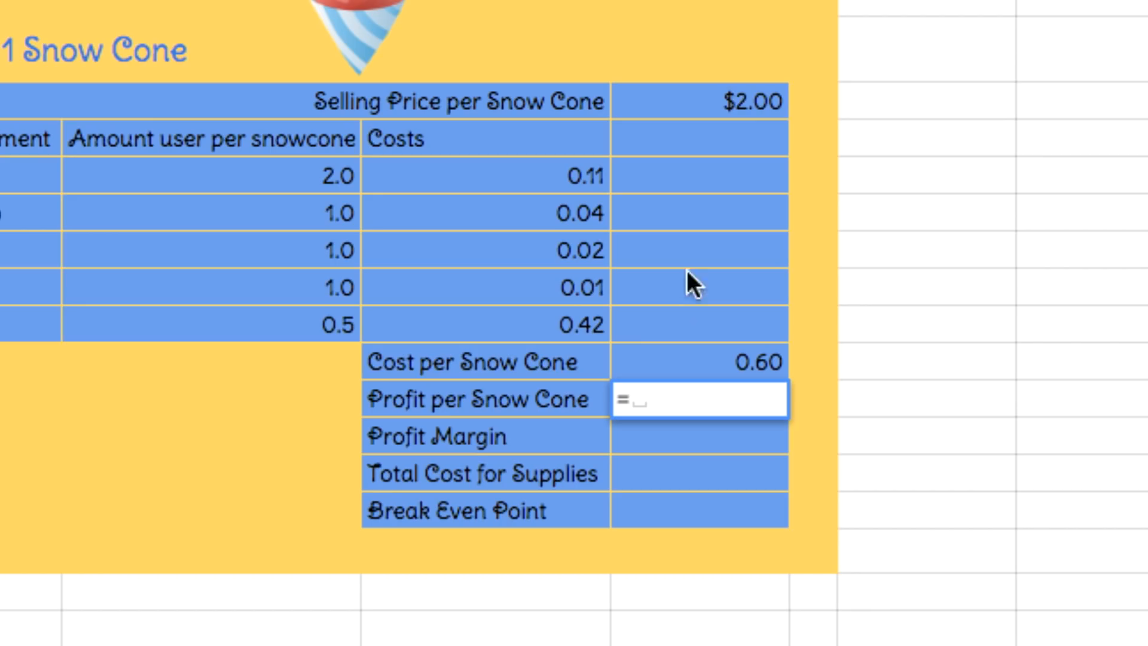
left_click(751, 101)
type("-")
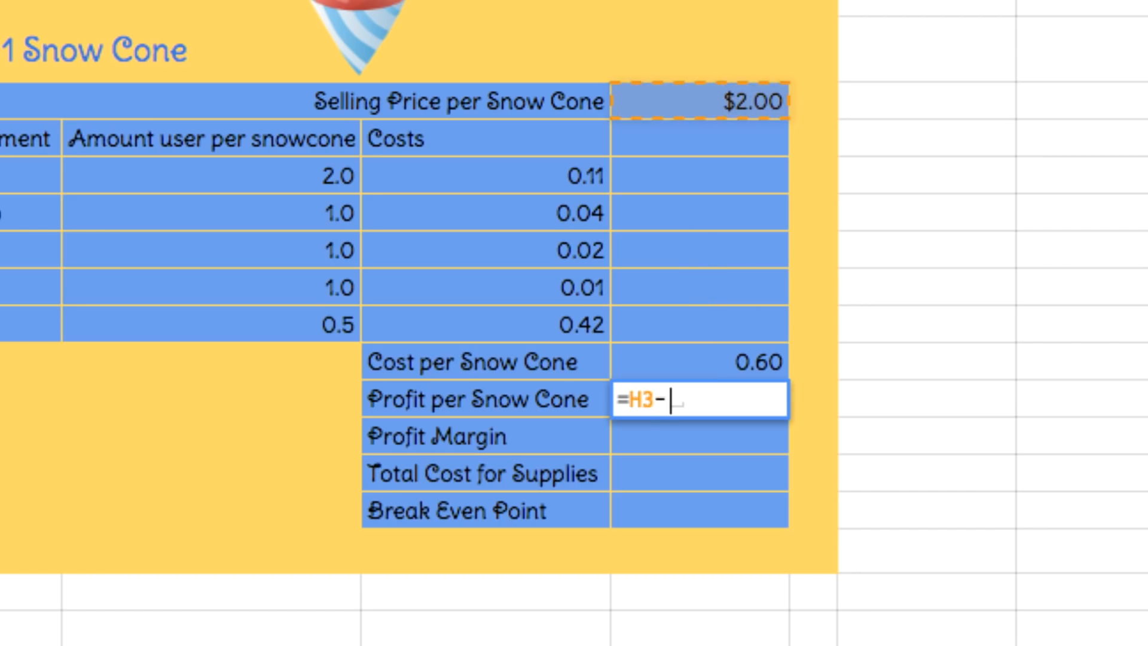
left_click(755, 363)
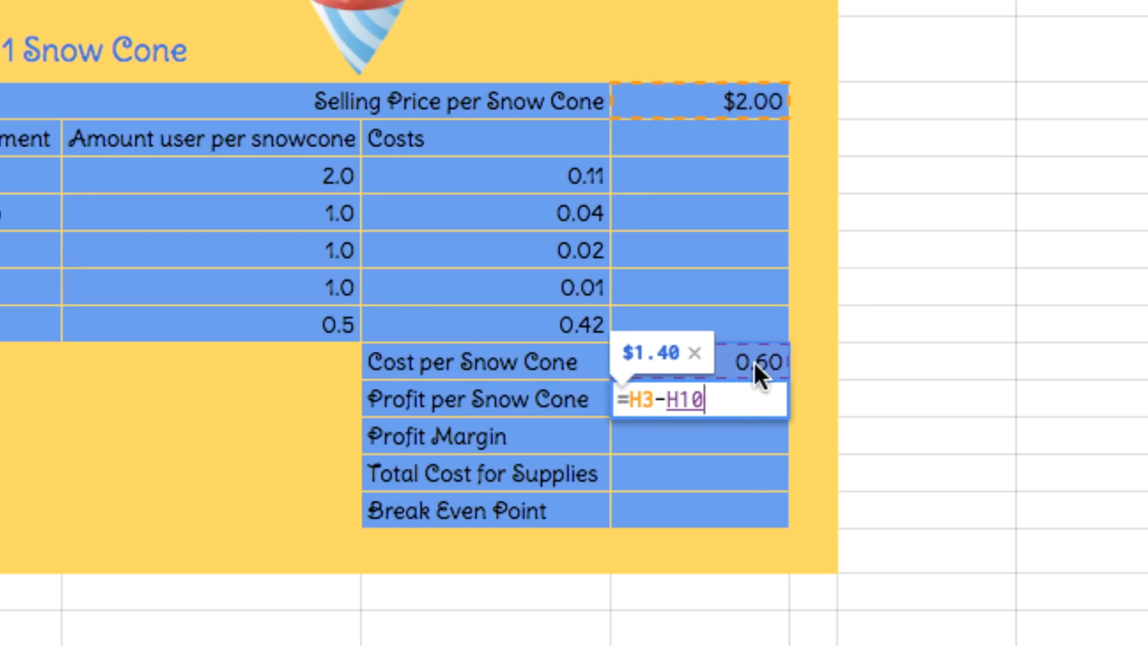
key("Return")
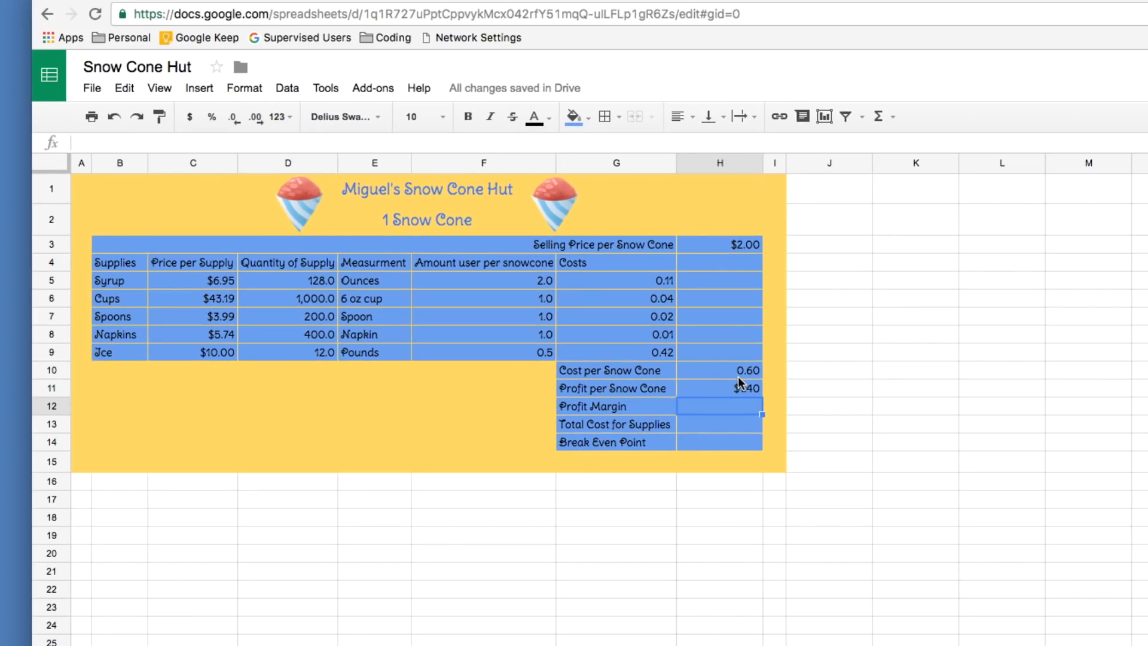
- Calculate the Profit Margin in H12 by dividing the profit per snow cone by the selling price with =H11/H3
left_click(738, 376)
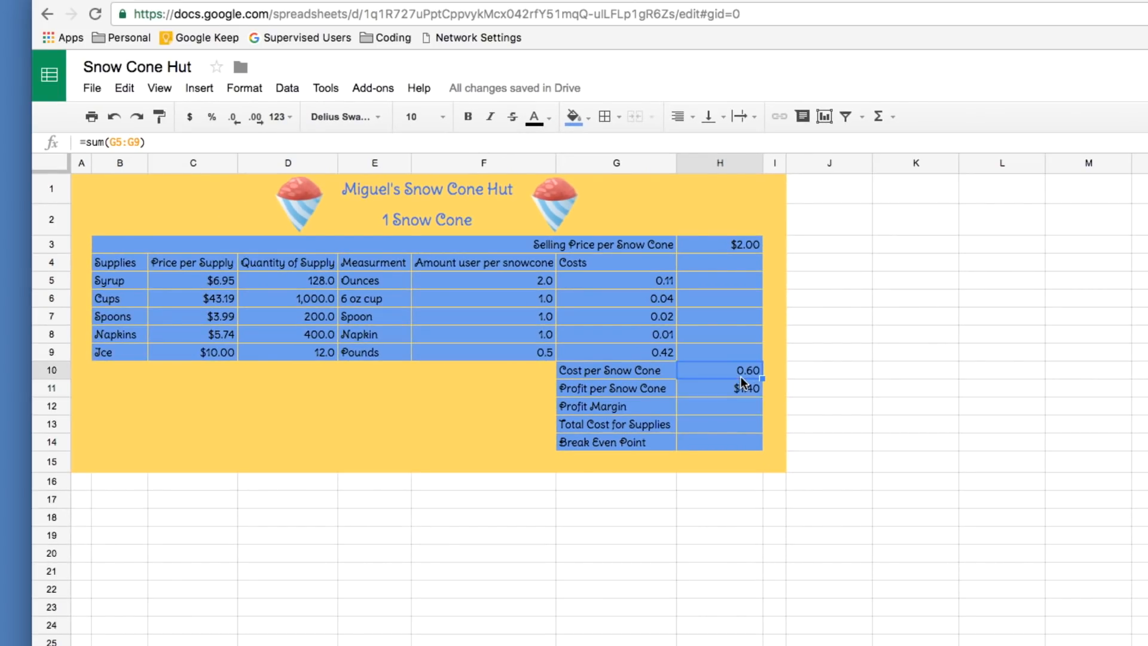
left_click(741, 388)
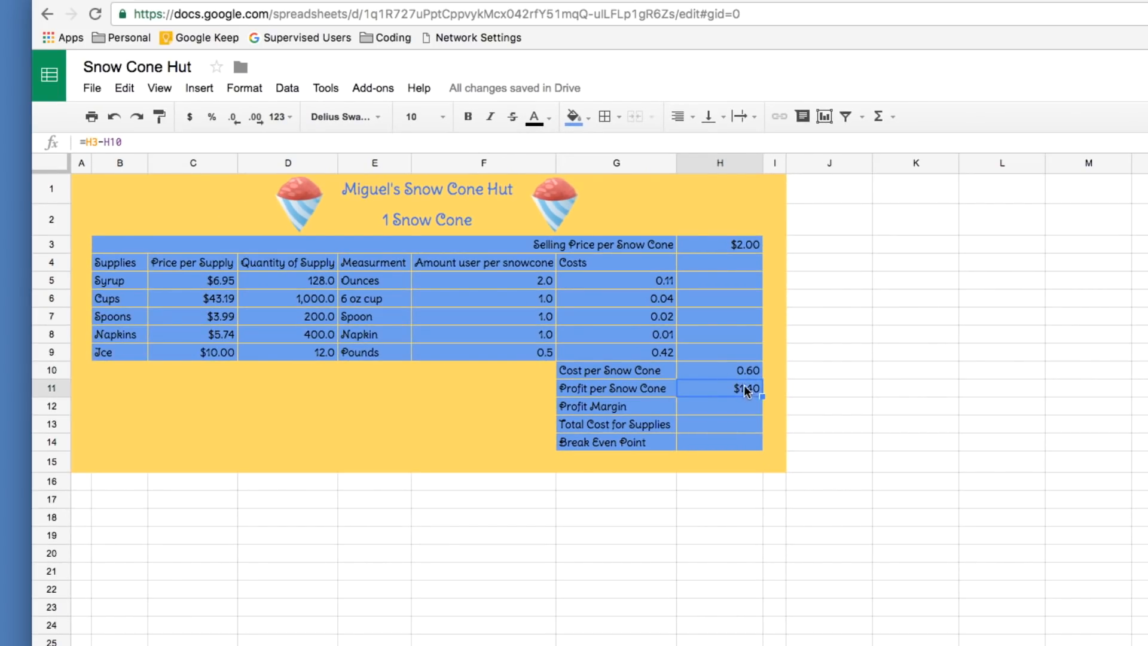
left_click(740, 410)
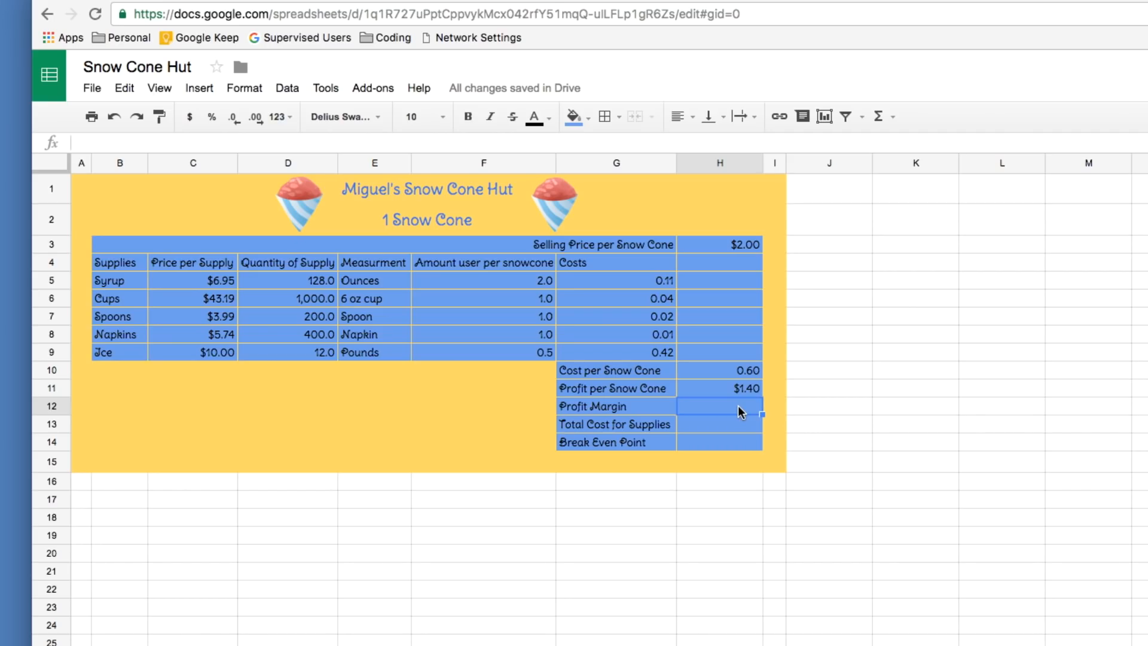
type("=")
left_click(749, 390)
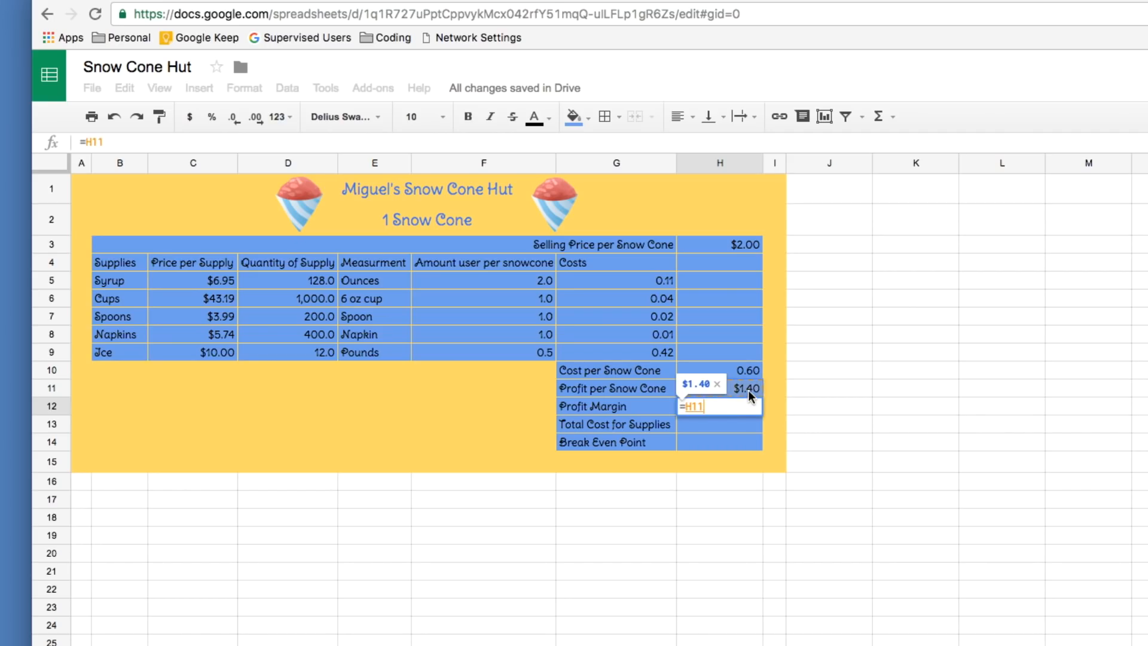
type("/")
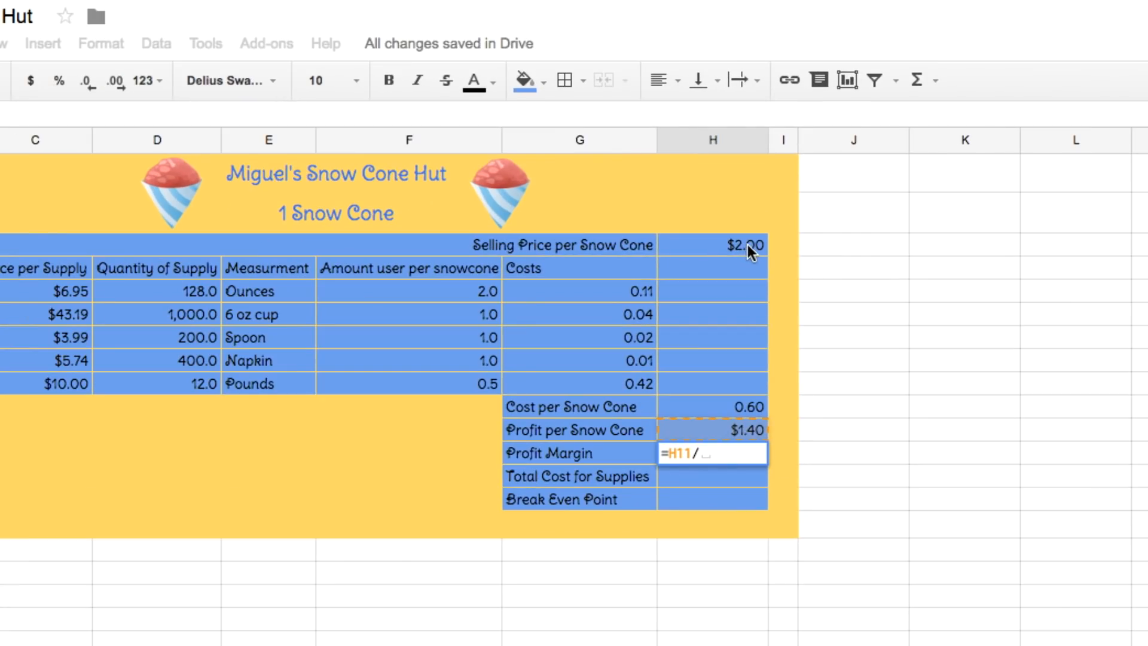
left_click(748, 245)
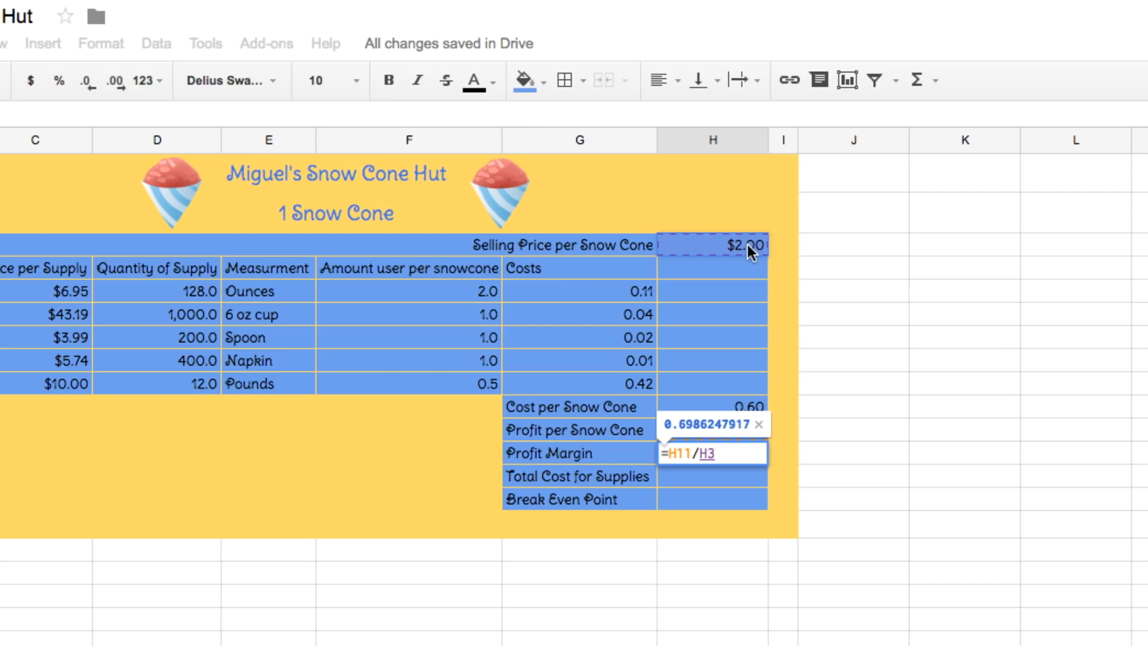
key("Return")
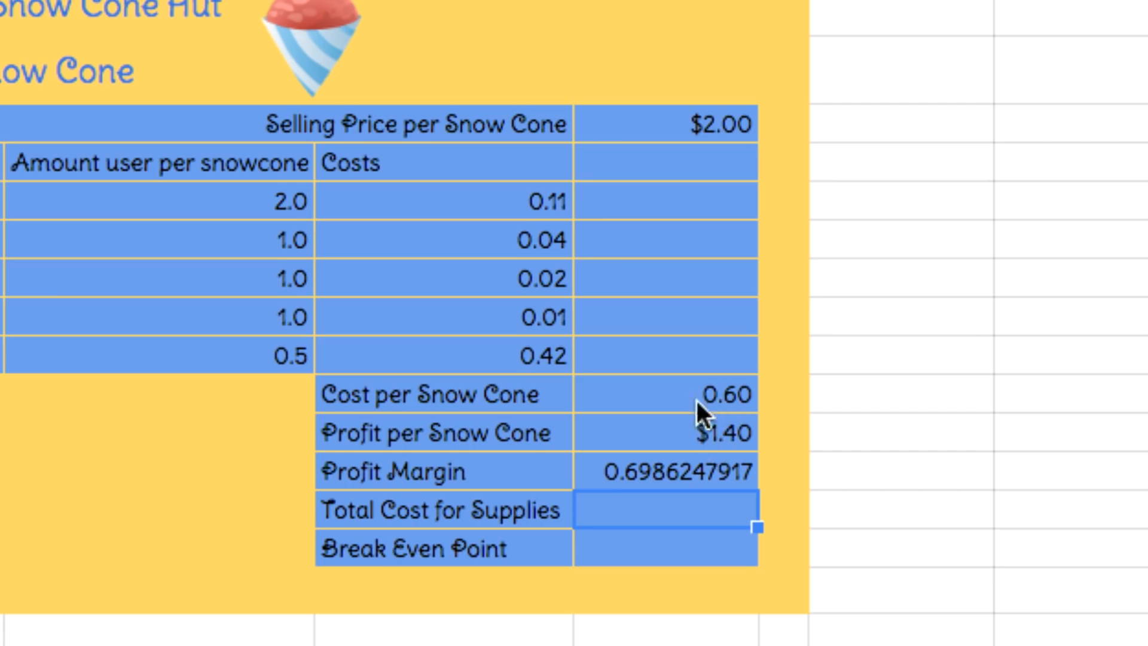
- Calculate the Total Cost for Supplies in H13 by summing the Price per Supply values with =sum(C5:C9)
left_click(662, 395)
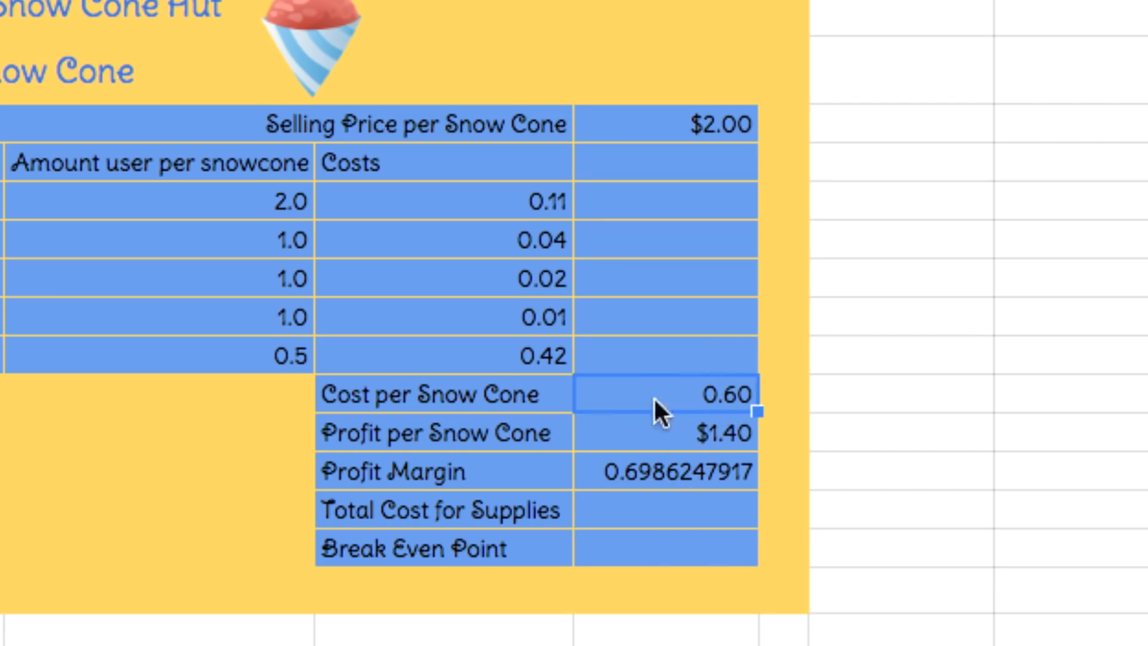
left_click(687, 508)
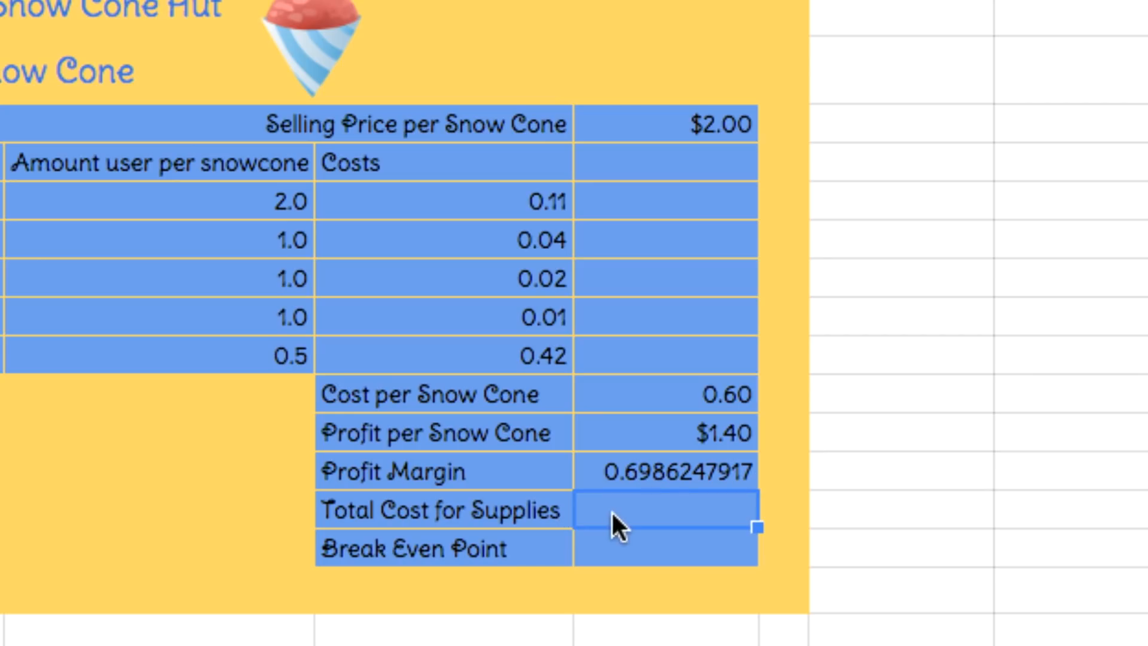
type("=")
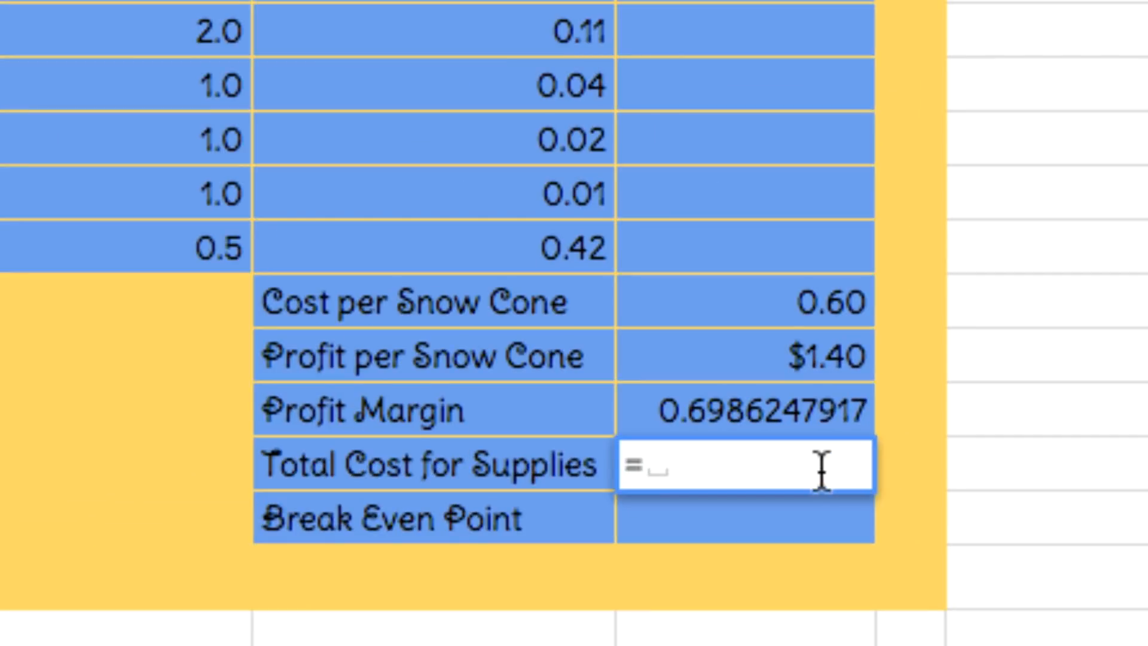
type("sum(")
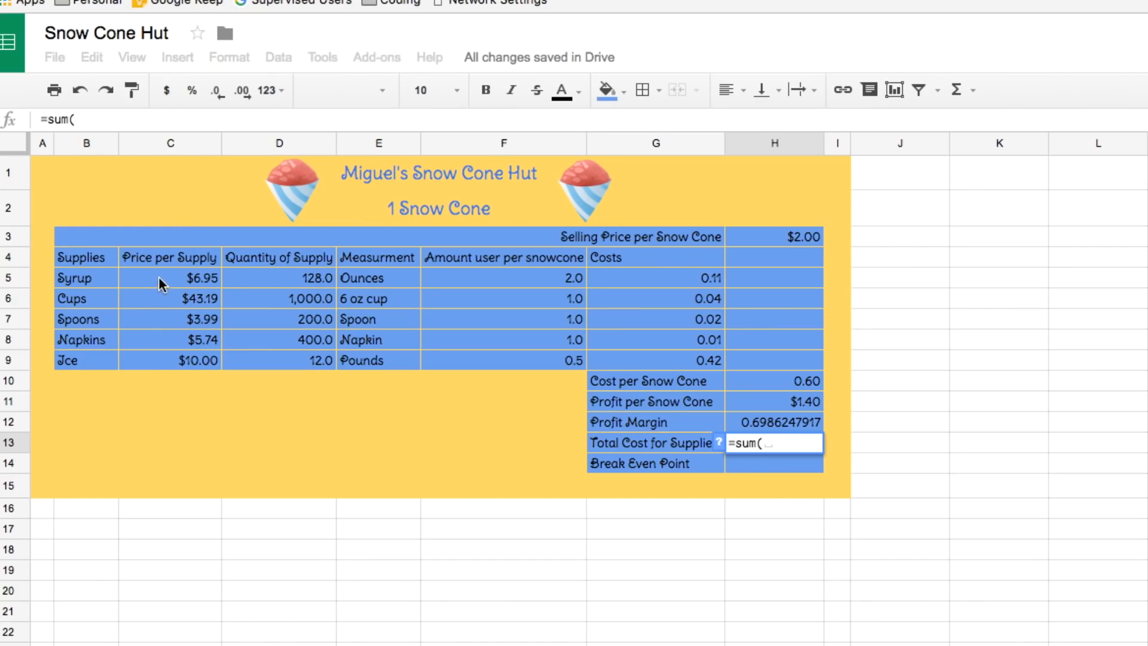
left_click_drag(161, 283, 165, 360)
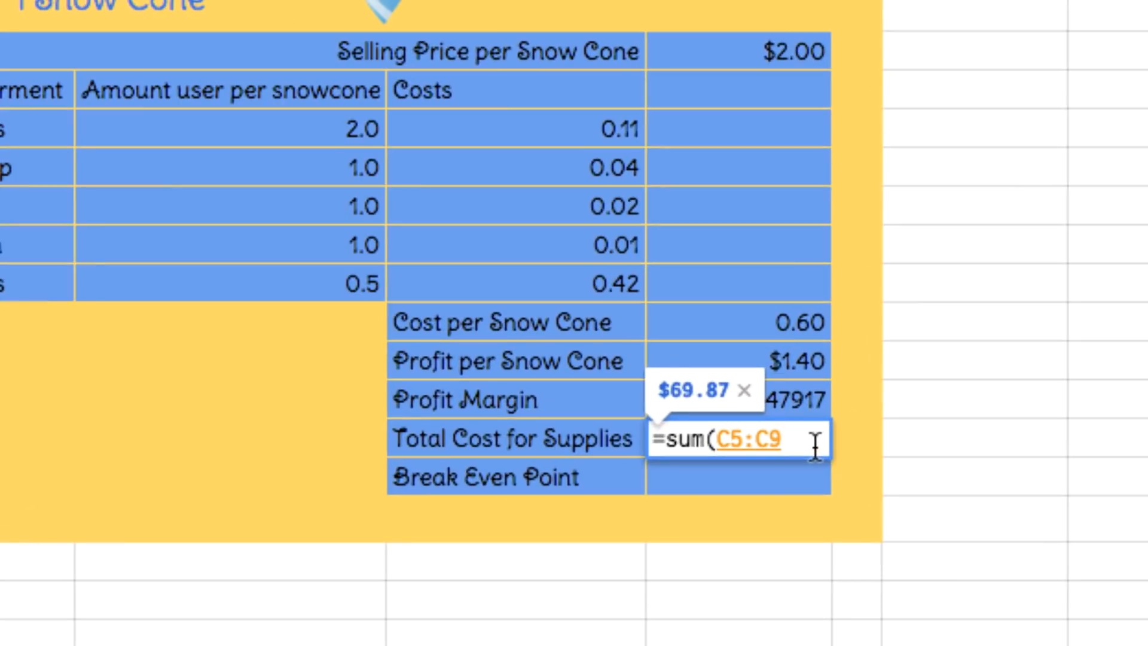
key("Return")
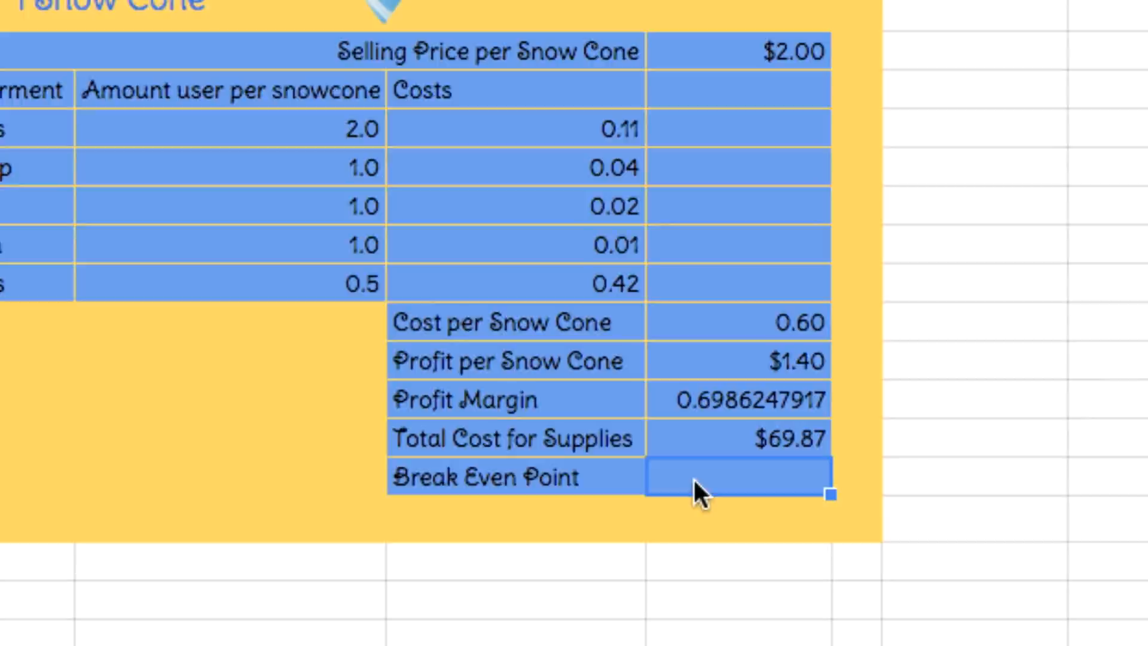
- Calculate the Break Even Point in H14 by dividing the total supply cost by the profit per snow cone with =H13/H11
left_click(719, 433)
left_click(737, 477)
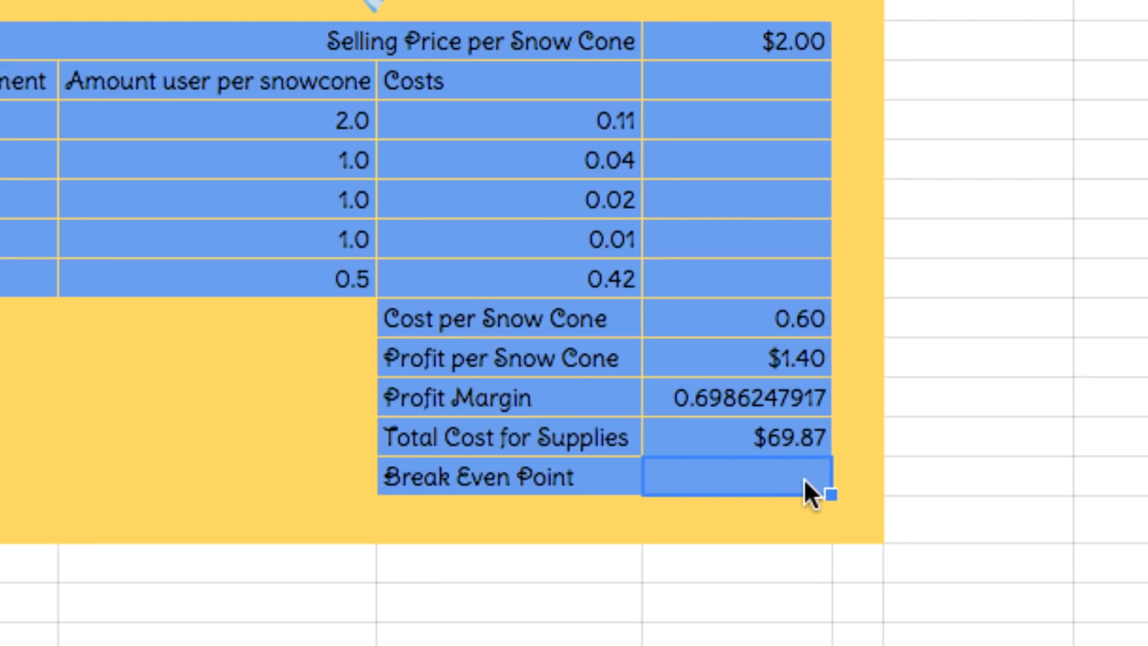
type("=")
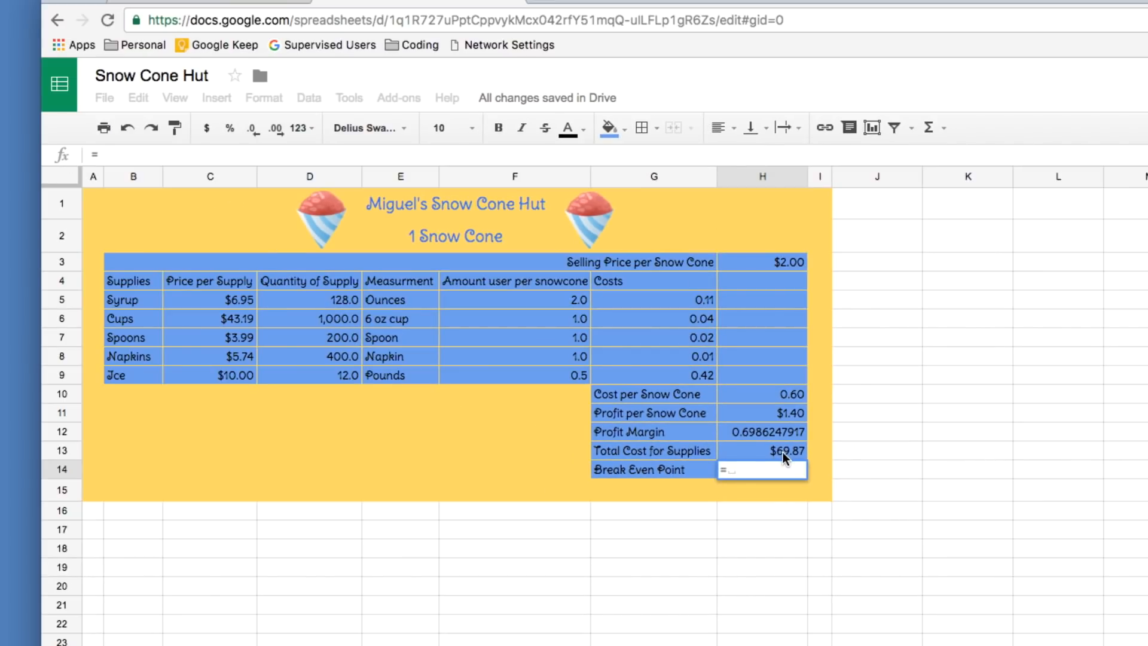
left_click(783, 452)
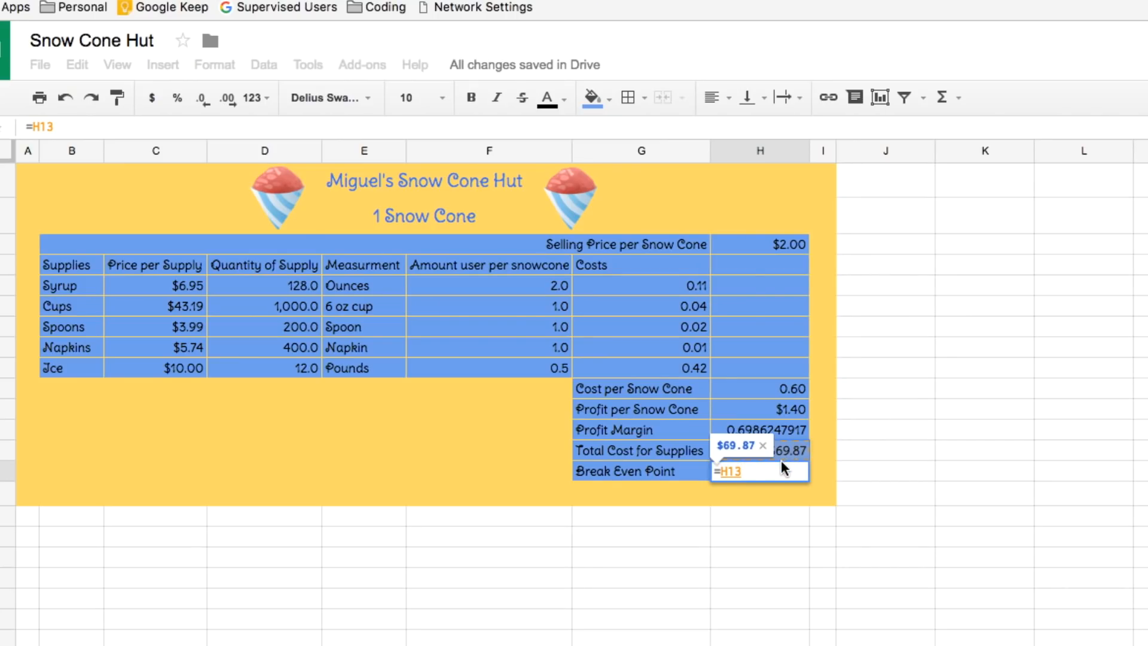
type("/")
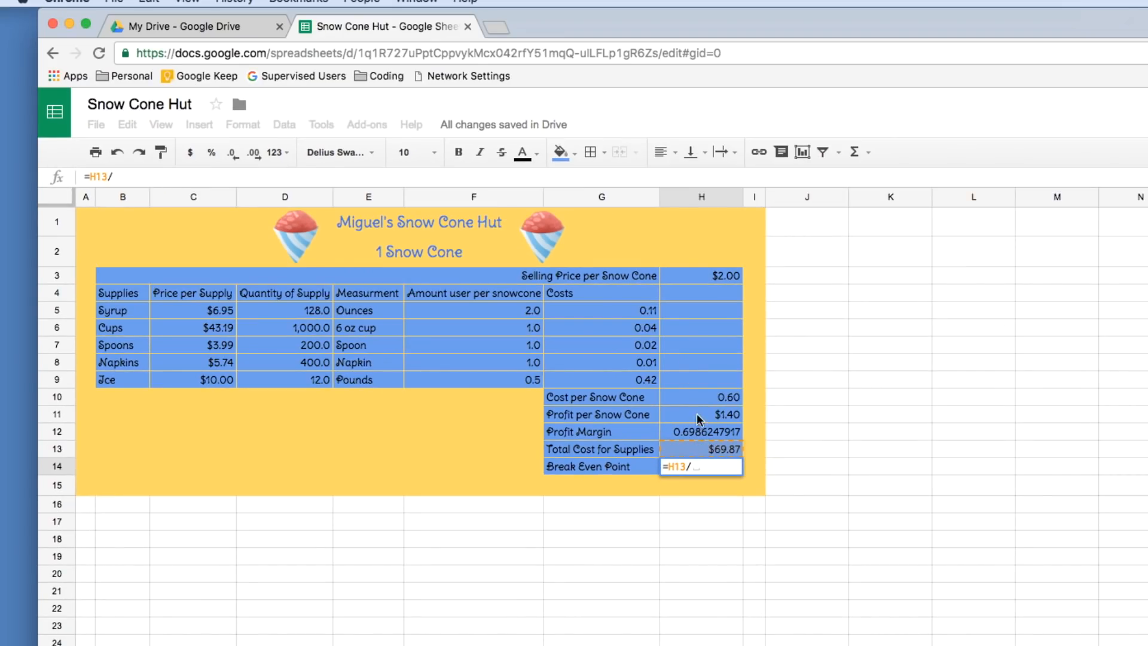
left_click(698, 419)
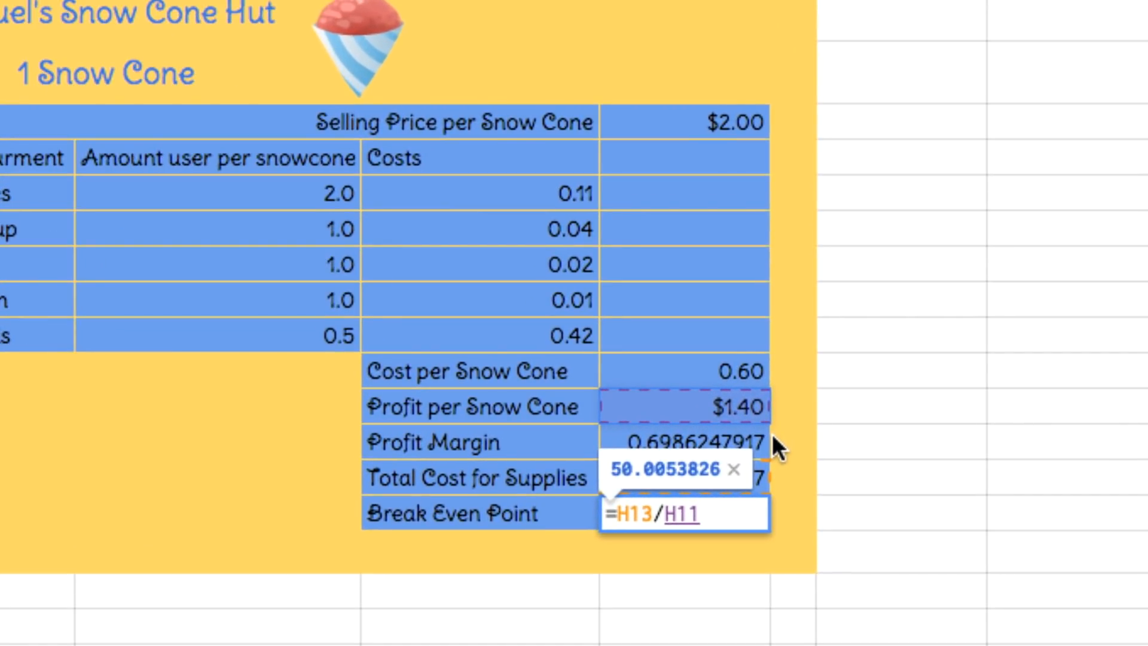
key("Return")
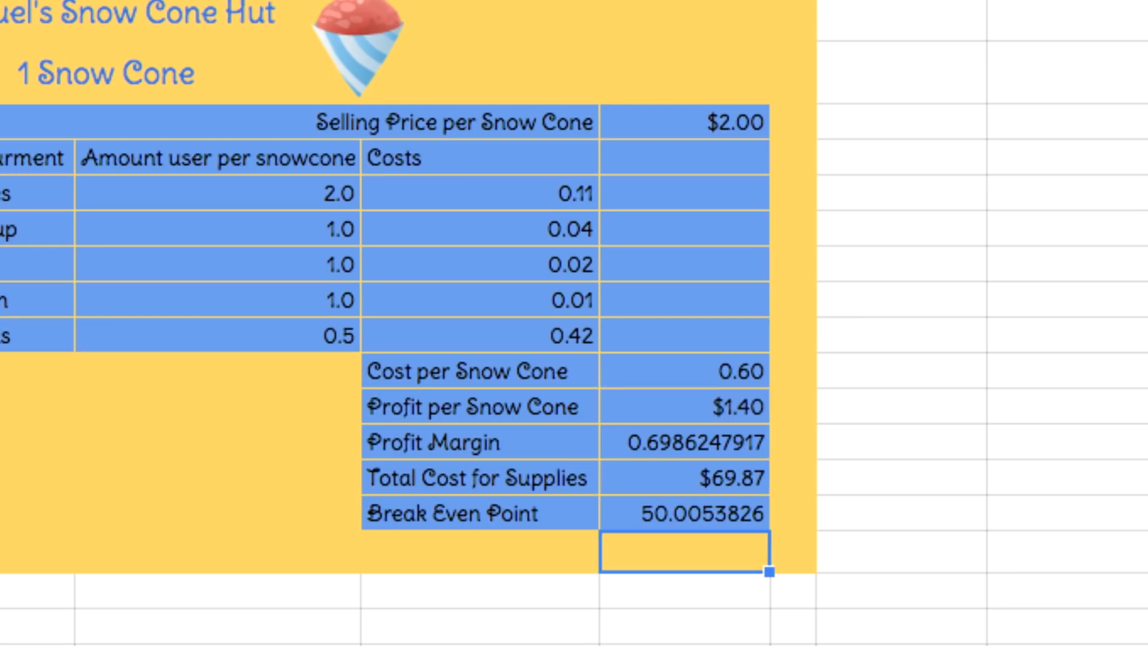
- Format the Cost per Snow Cone value in H10 as currency
left_click(702, 513)
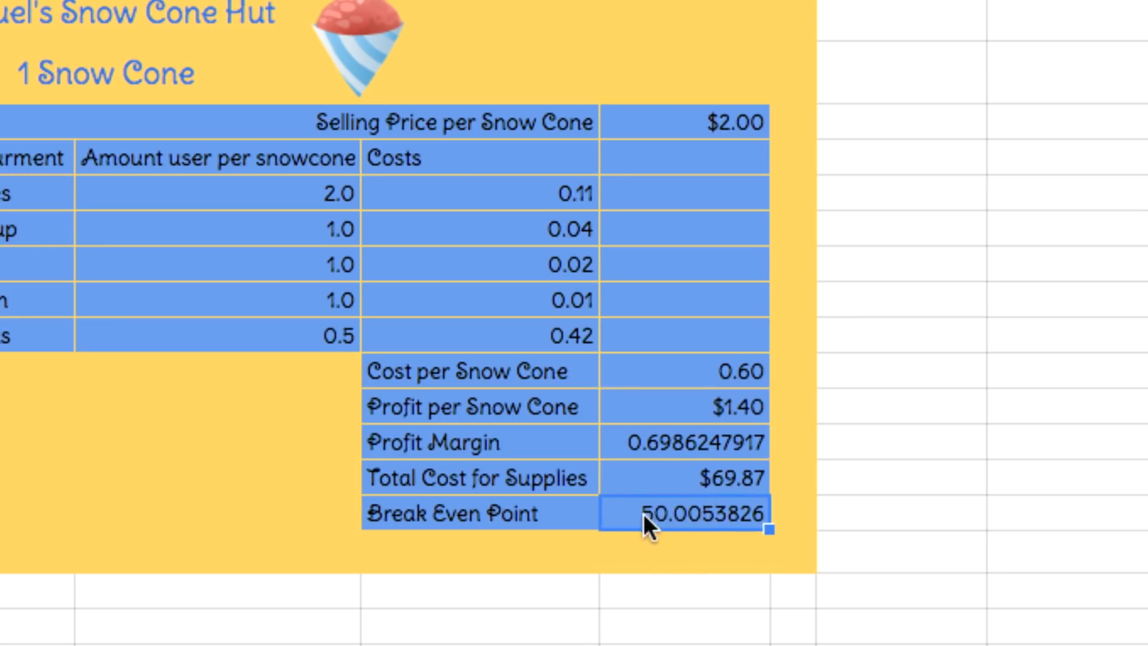
left_click_drag(677, 377, 679, 504)
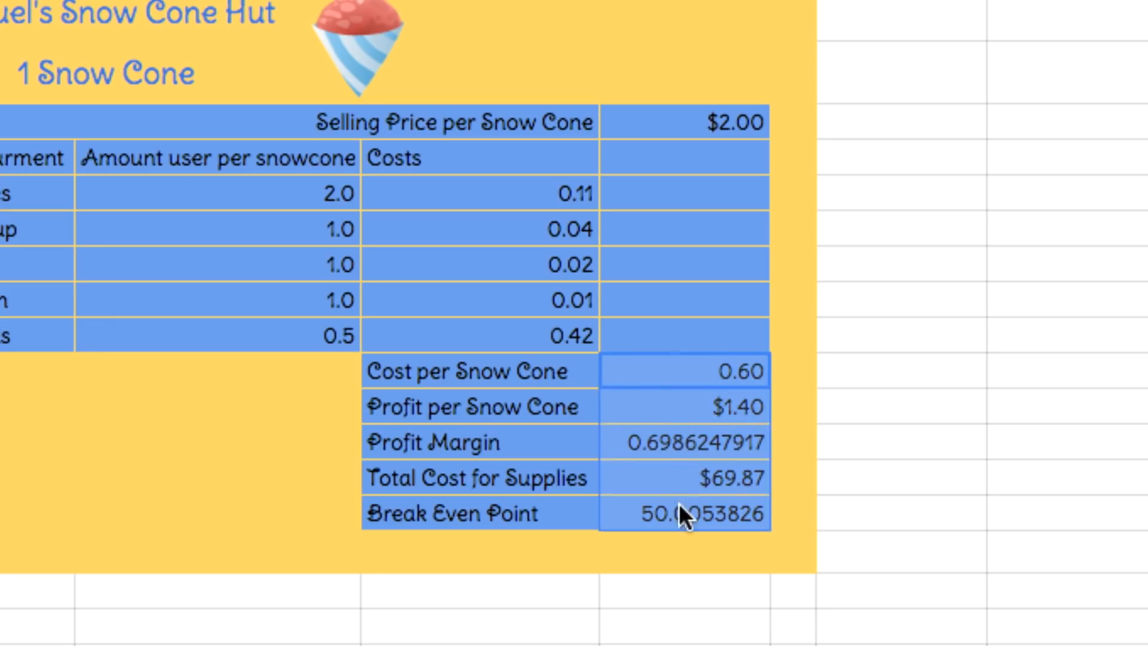
left_click(709, 367)
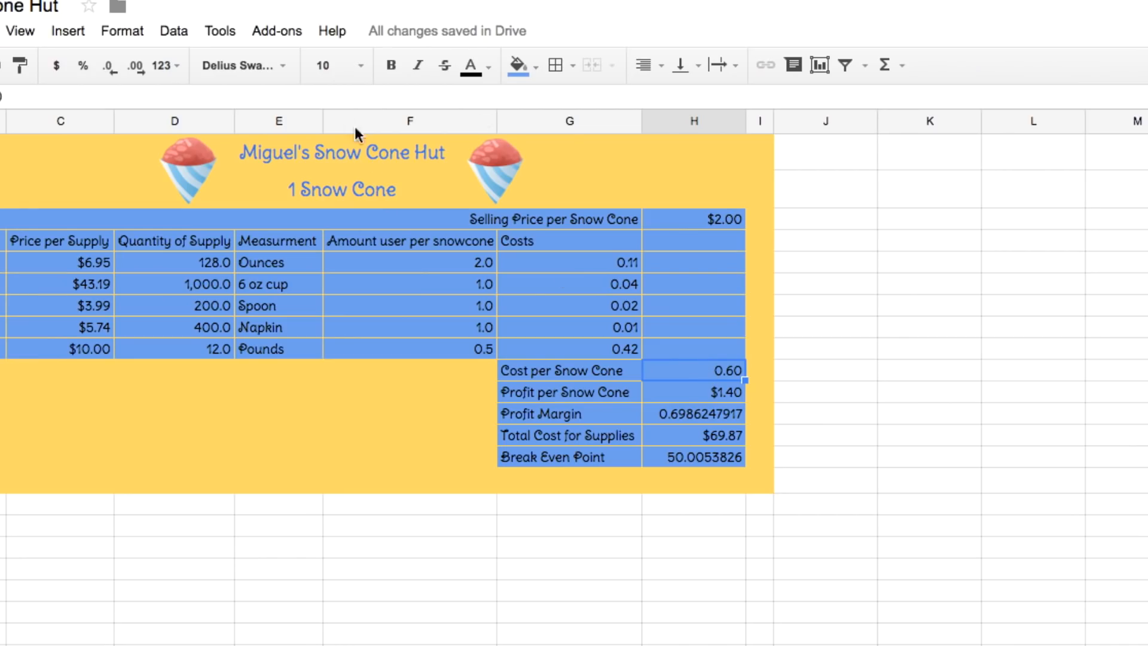
left_click(57, 66)
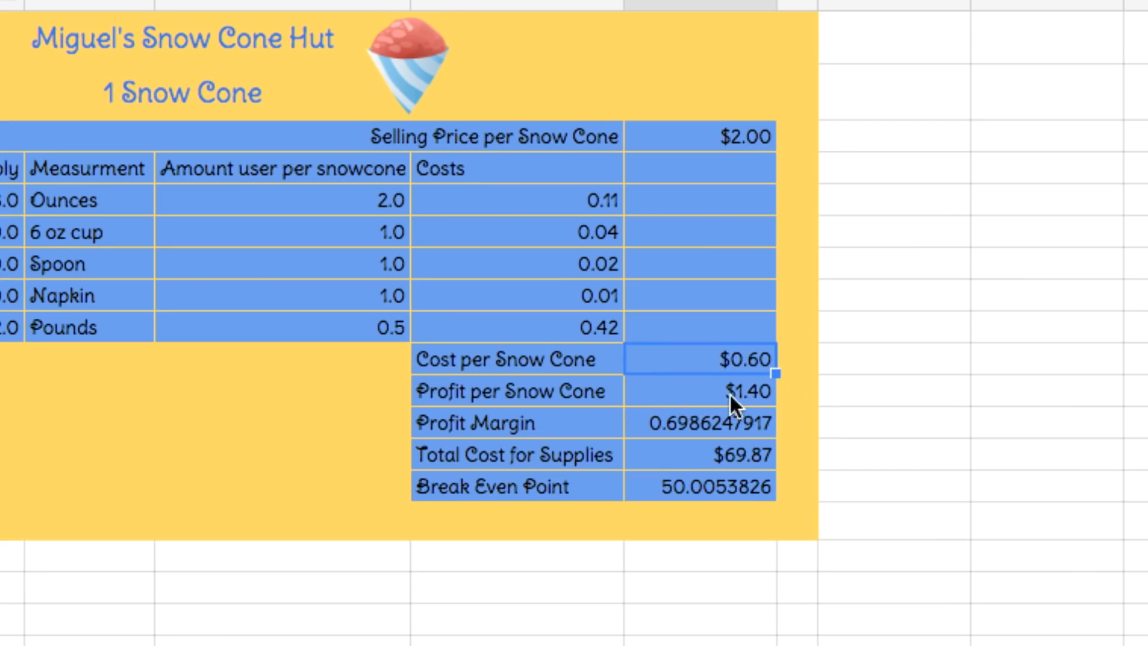
- Format the Profit Margin value in H12 as a percentage
left_click(721, 399)
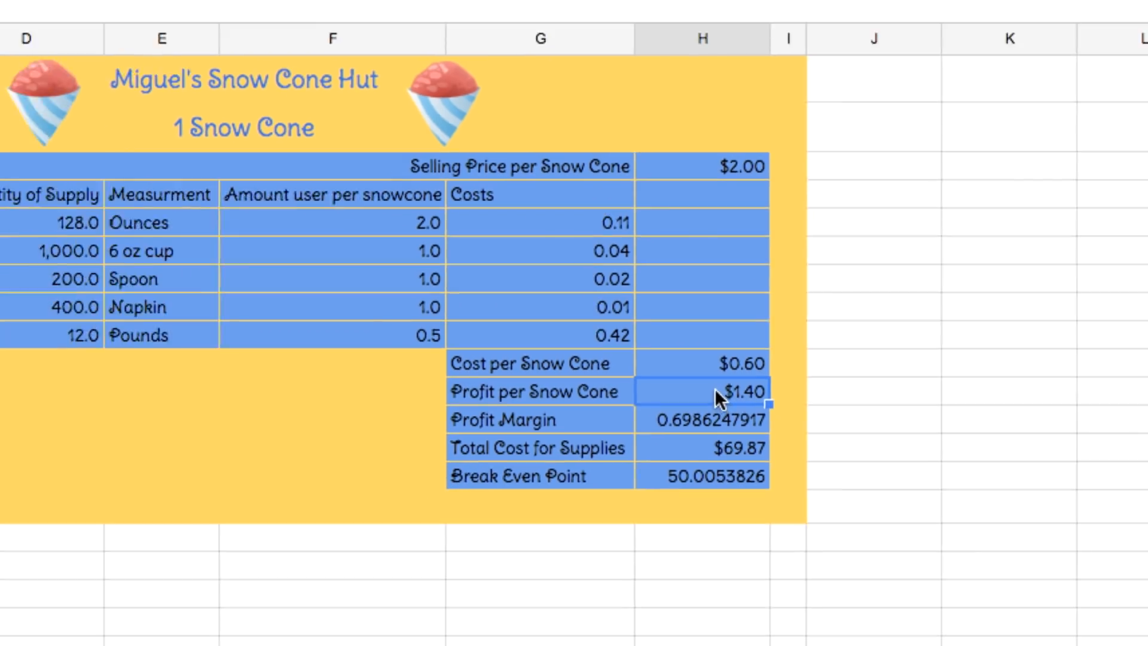
left_click(743, 423)
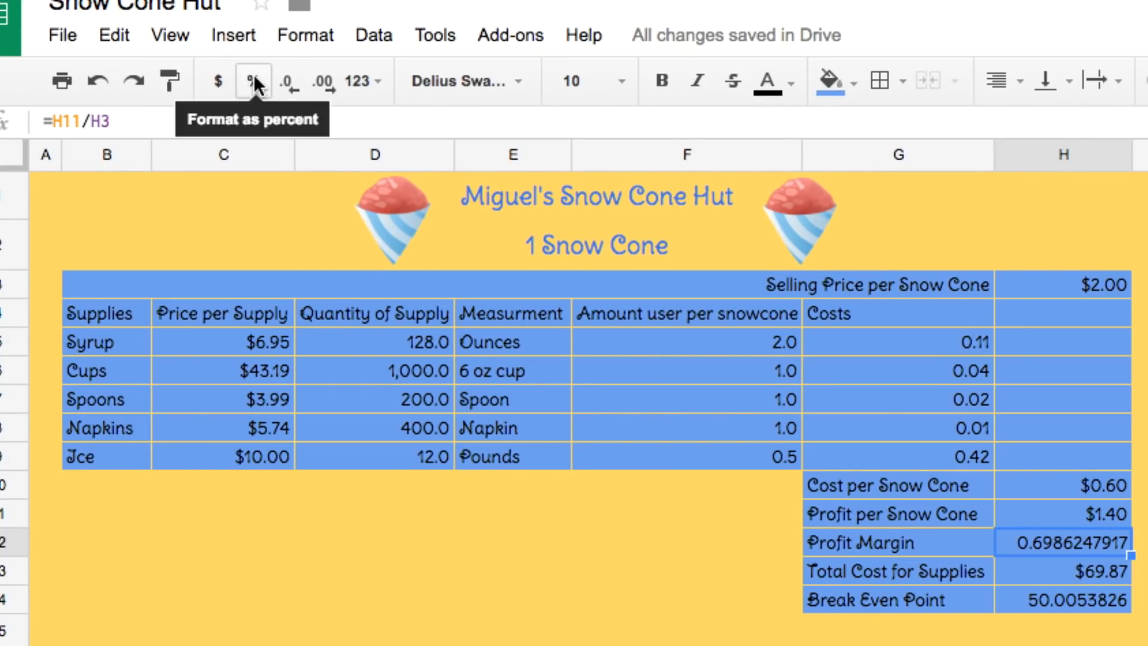
left_click(249, 76)
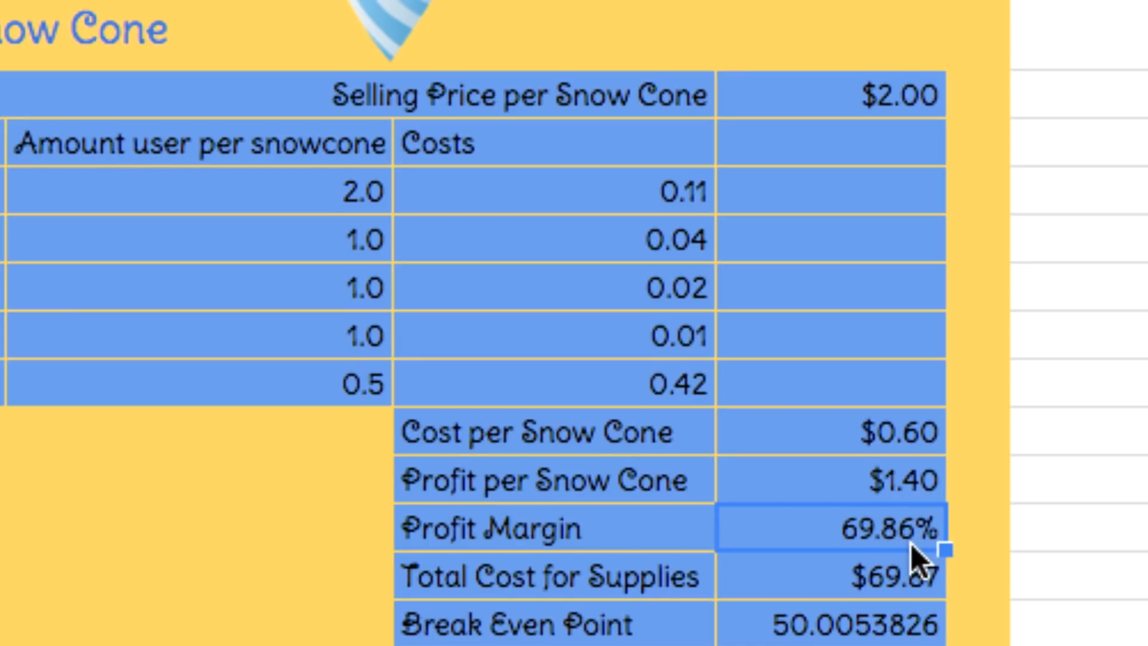
- Reduce the decimal places of the Break Even Point in H14 until it displays as a whole number
left_click(906, 596)
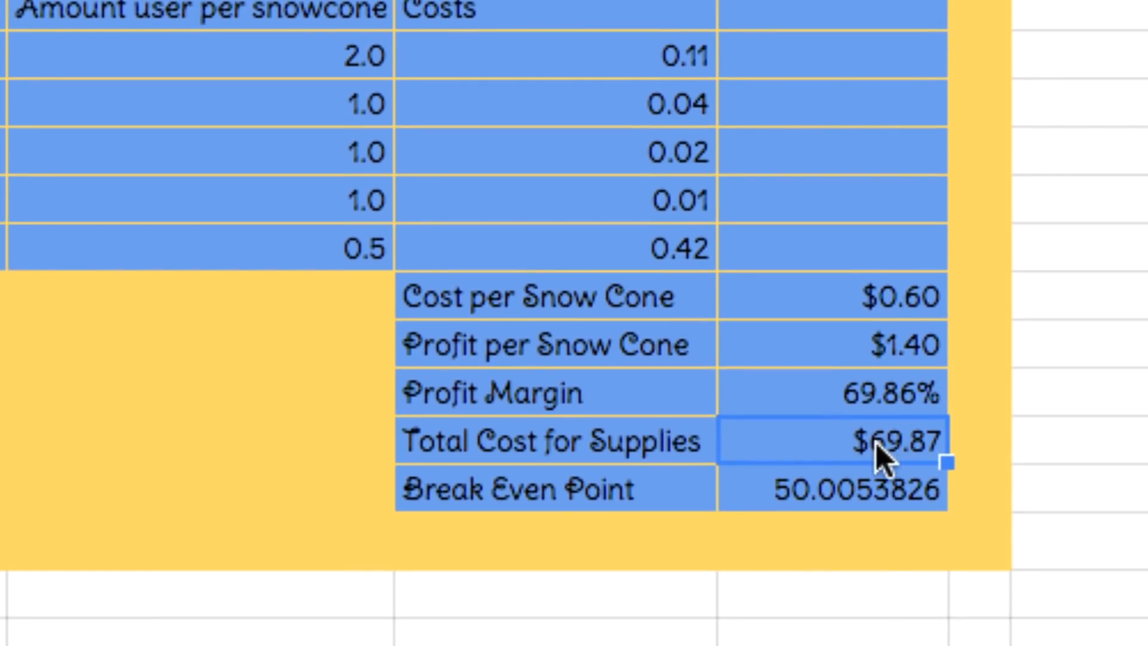
left_click(837, 496)
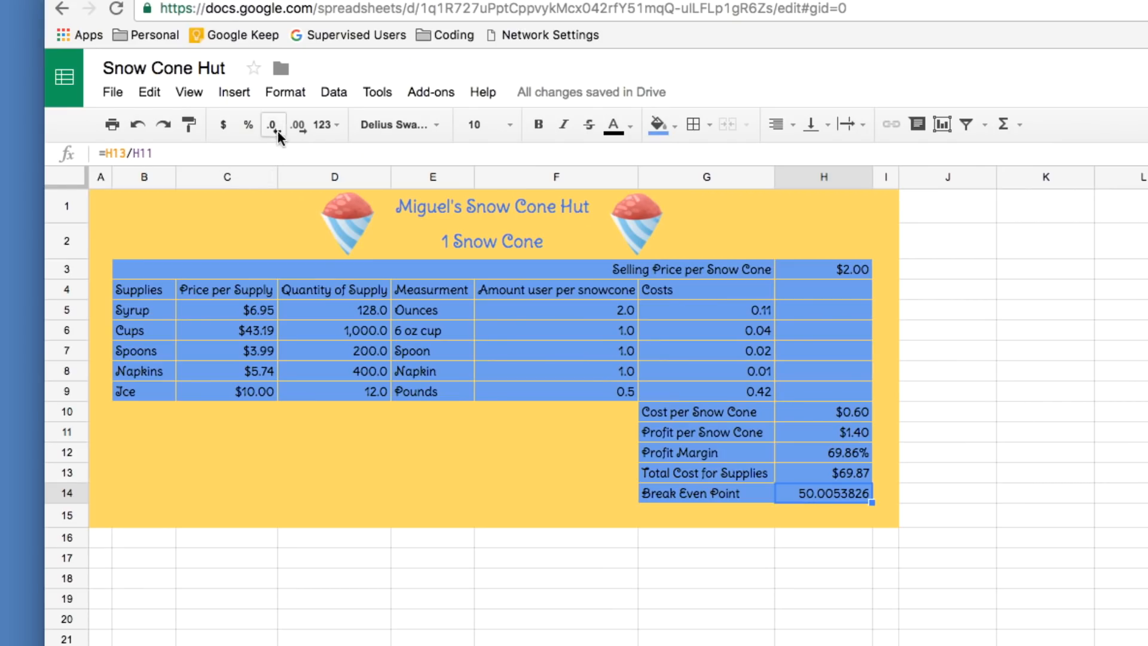
left_click(276, 128)
left_click(275, 128)
left_click(275, 128)
left_click(275, 128)
left_click(275, 128)
left_click(275, 128)
left_click(275, 128)
left_click(883, 459)
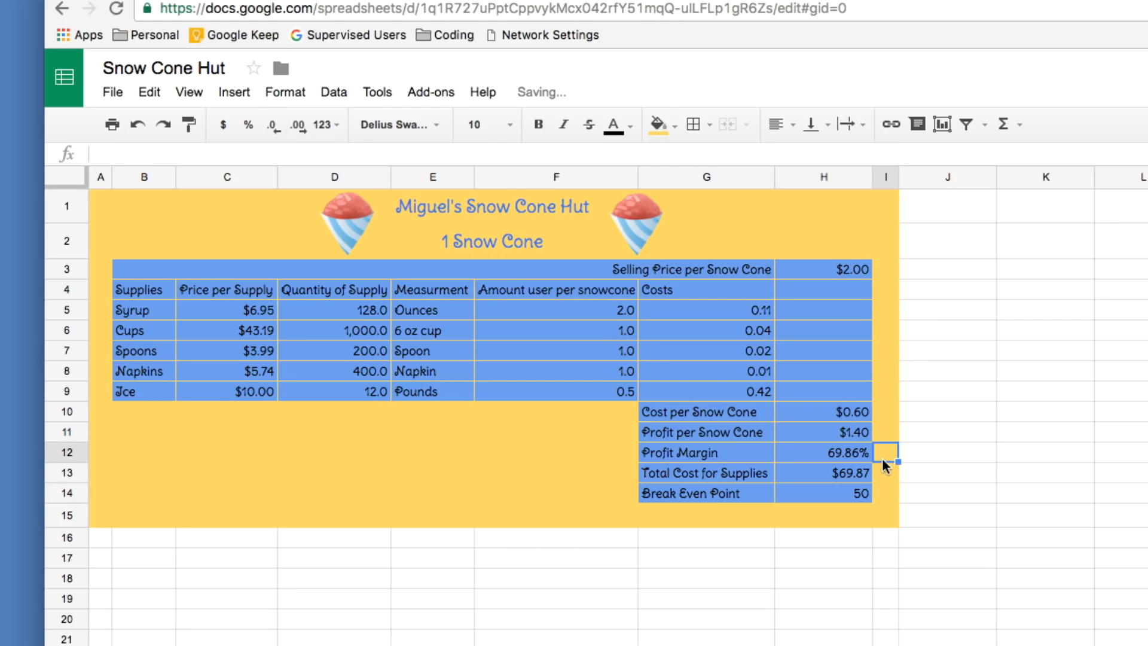
- Display all formulas in the snow cone sheet in place of their calculated values
left_click(926, 520)
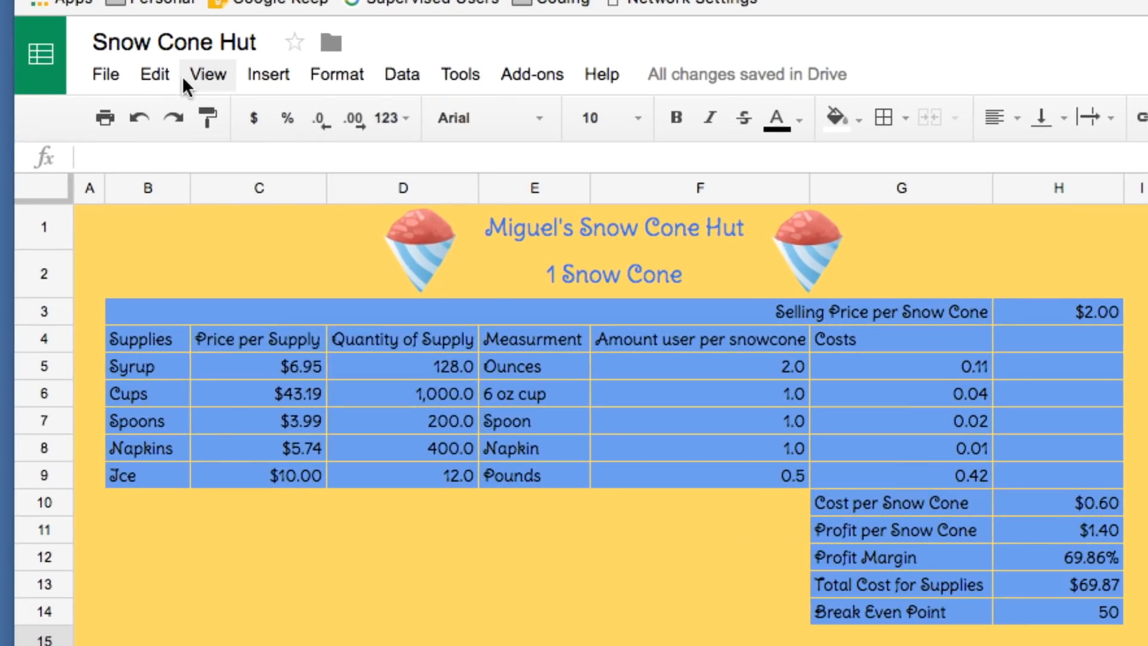
left_click(198, 78)
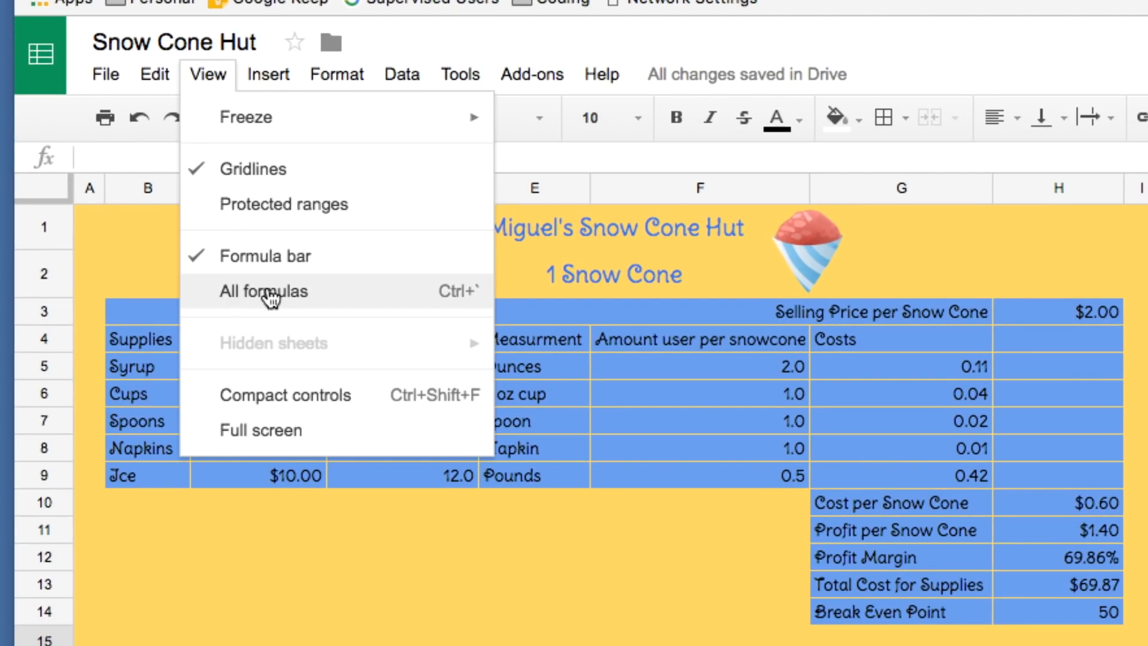
left_click(231, 293)
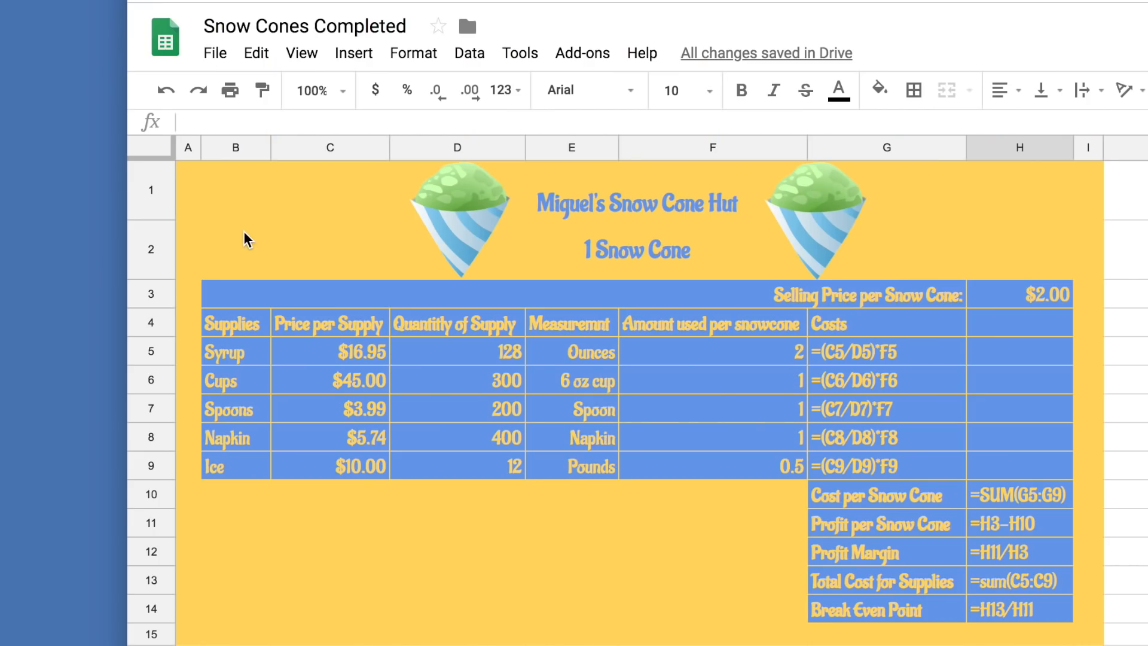
- Set up a PDF download of the Snow Cones Completed spreadsheet with landscape page orientation
left_click(216, 55)
mouse_move(305, 274)
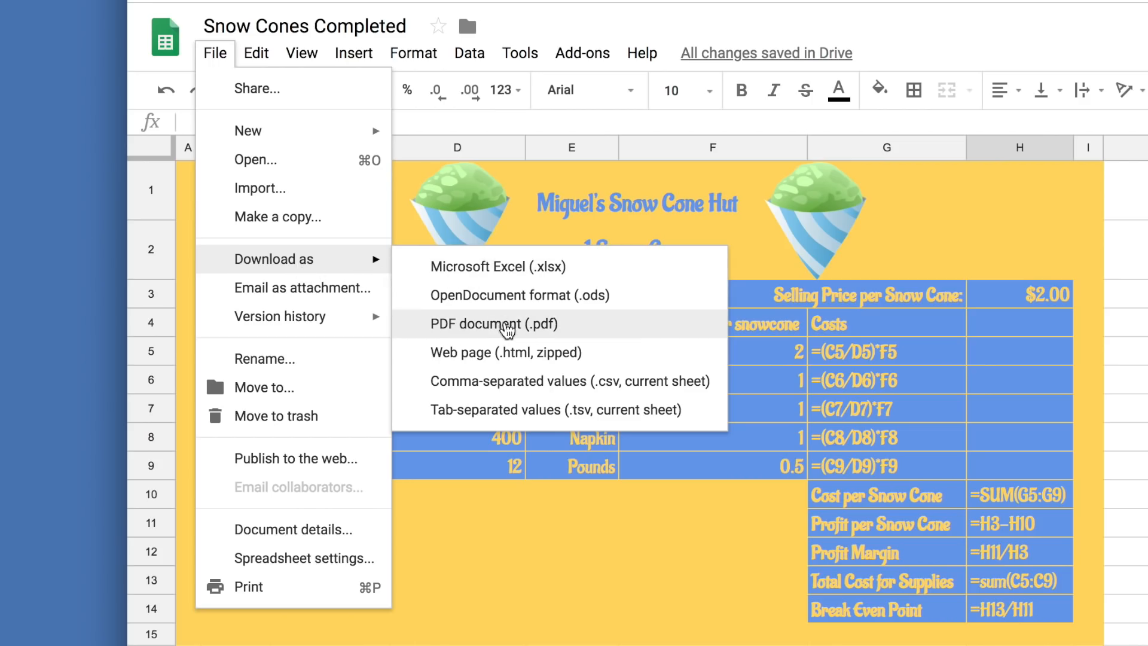
left_click(511, 326)
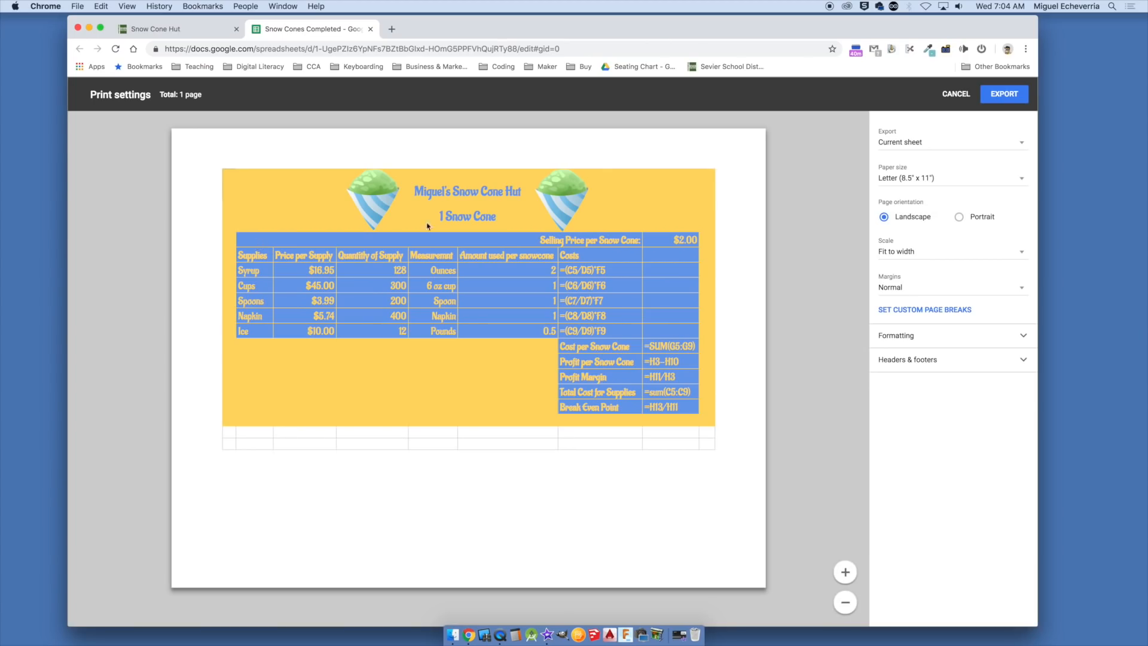
left_click(960, 218)
left_click(885, 220)
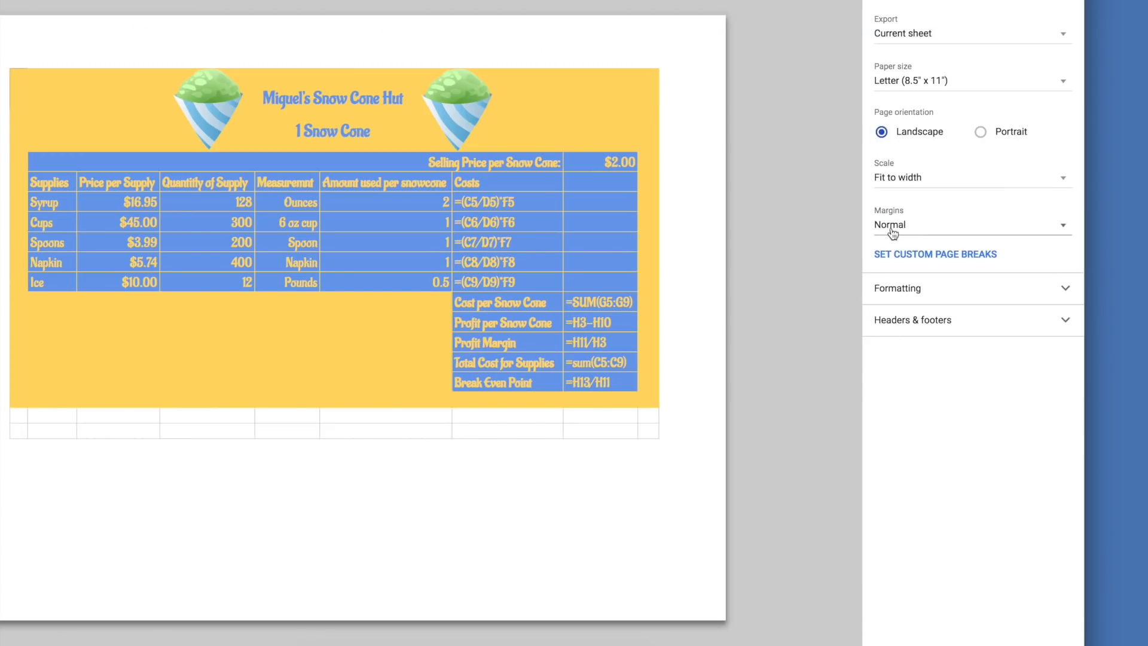
- Hide the gridlines in the print formatting and export the sheet as a PDF
left_click(897, 291)
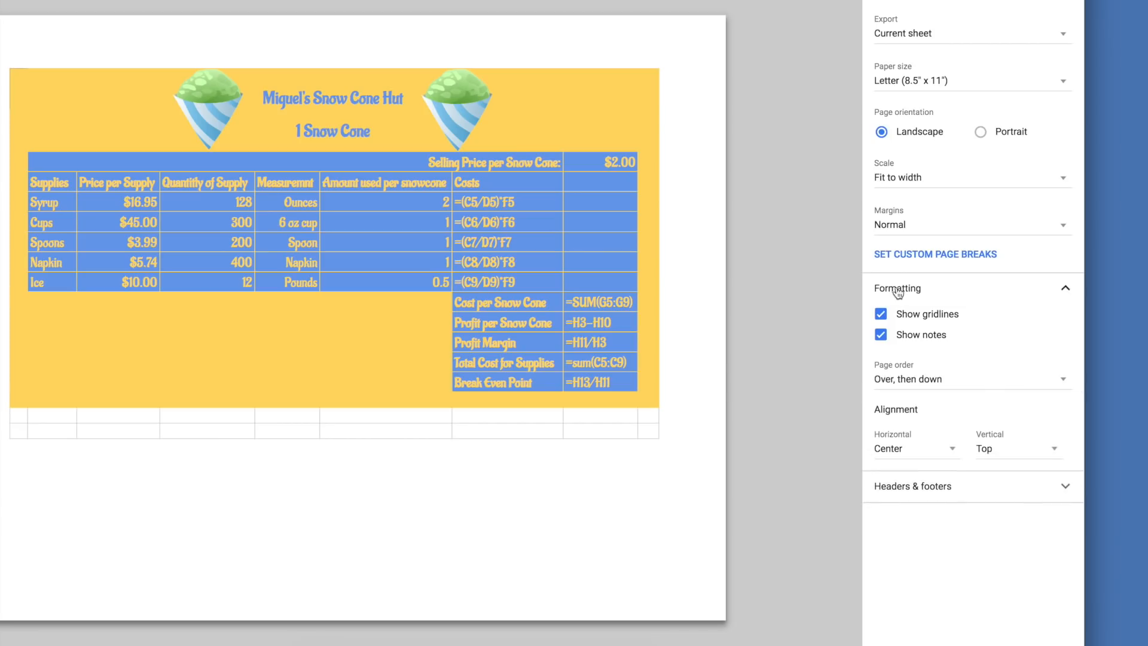
left_click(881, 314)
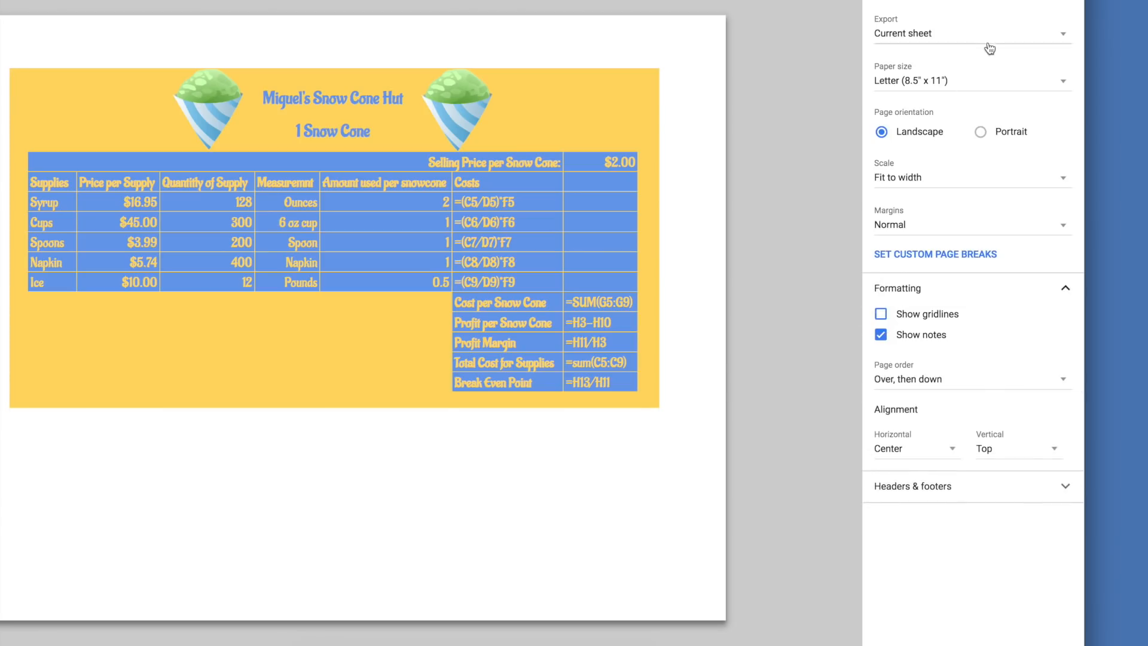
left_click(998, 95)
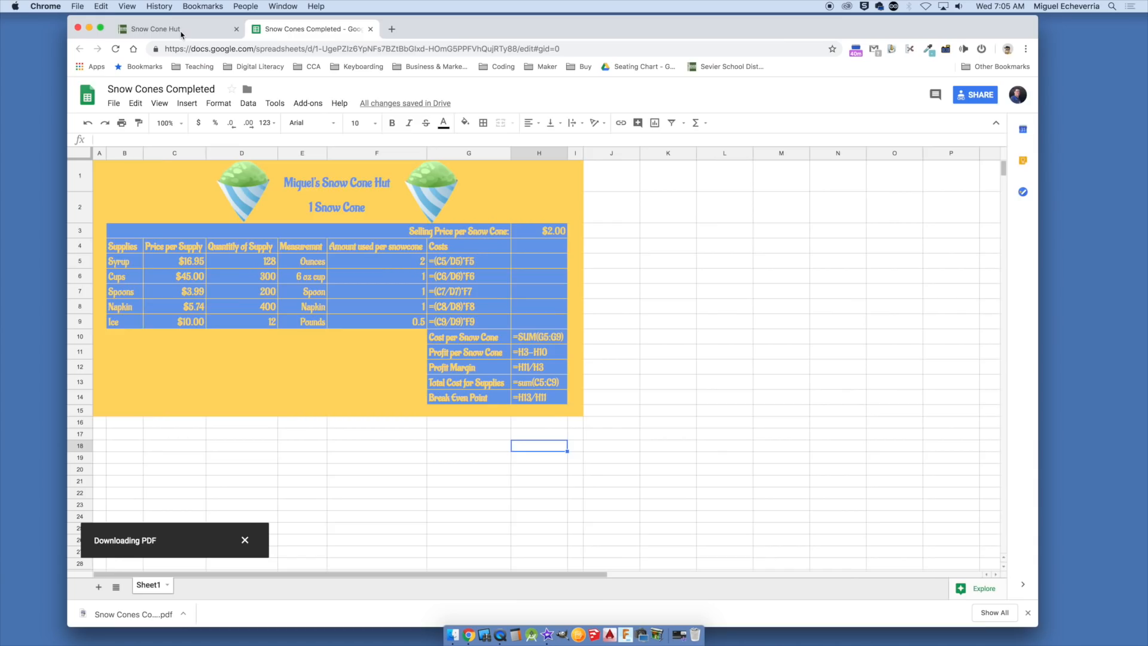
- Switch to the Snow Cone Hut assignment in Canvas, start a submission and attach the downloaded Snow Cones PDF as the upload file
left_click(156, 29)
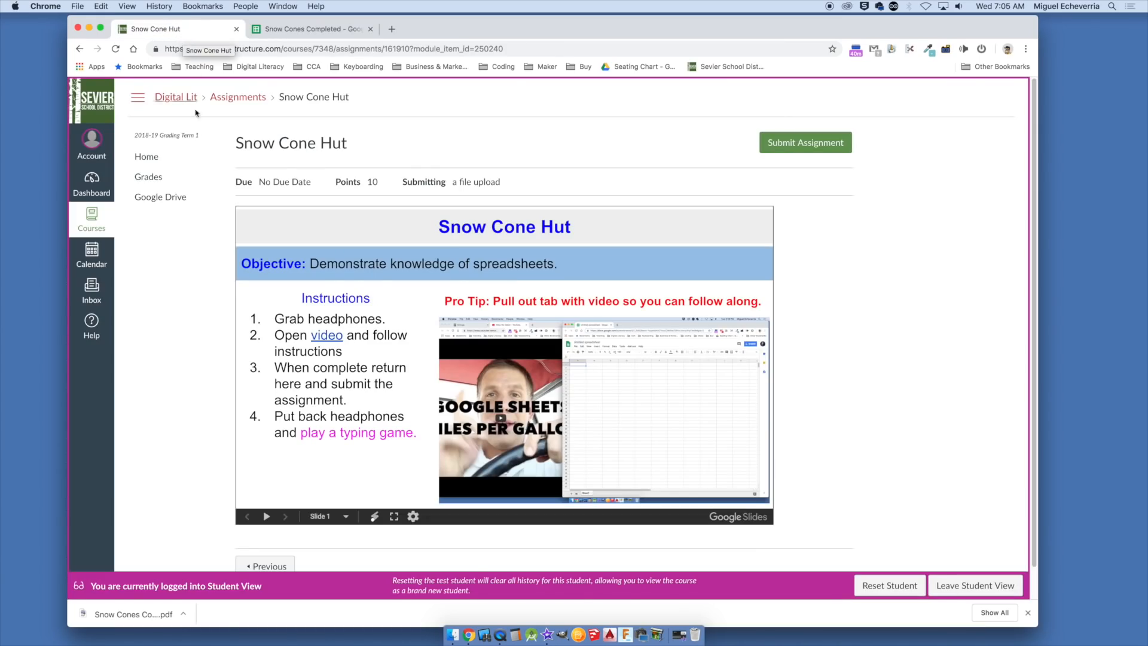
left_click(791, 146)
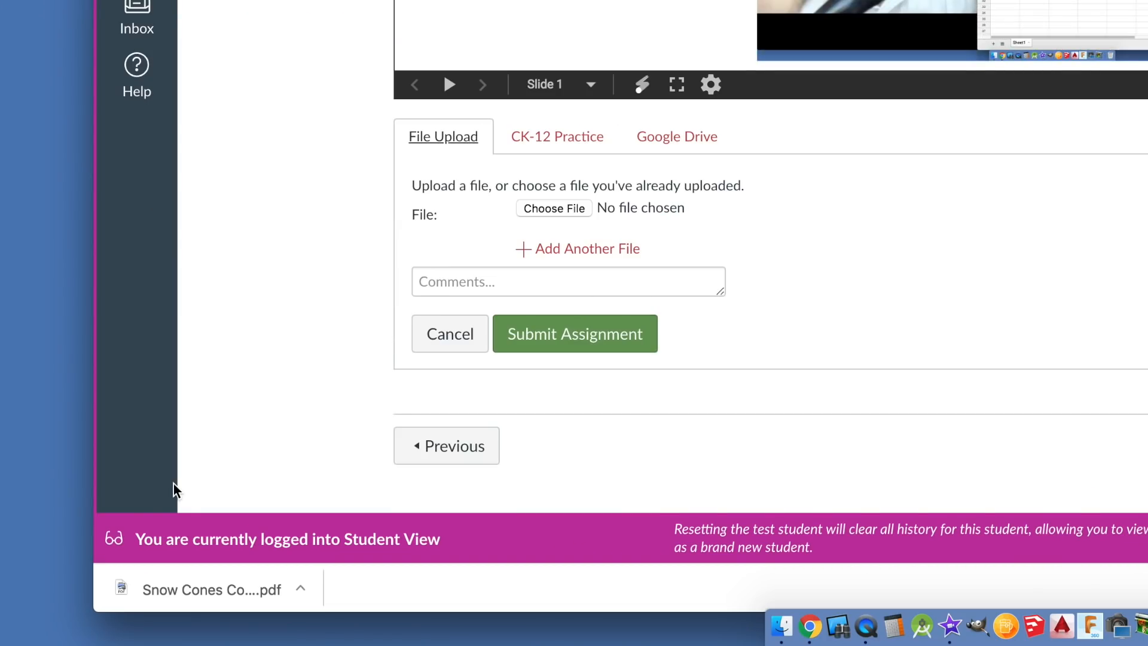
left_click_drag(136, 594, 549, 211)
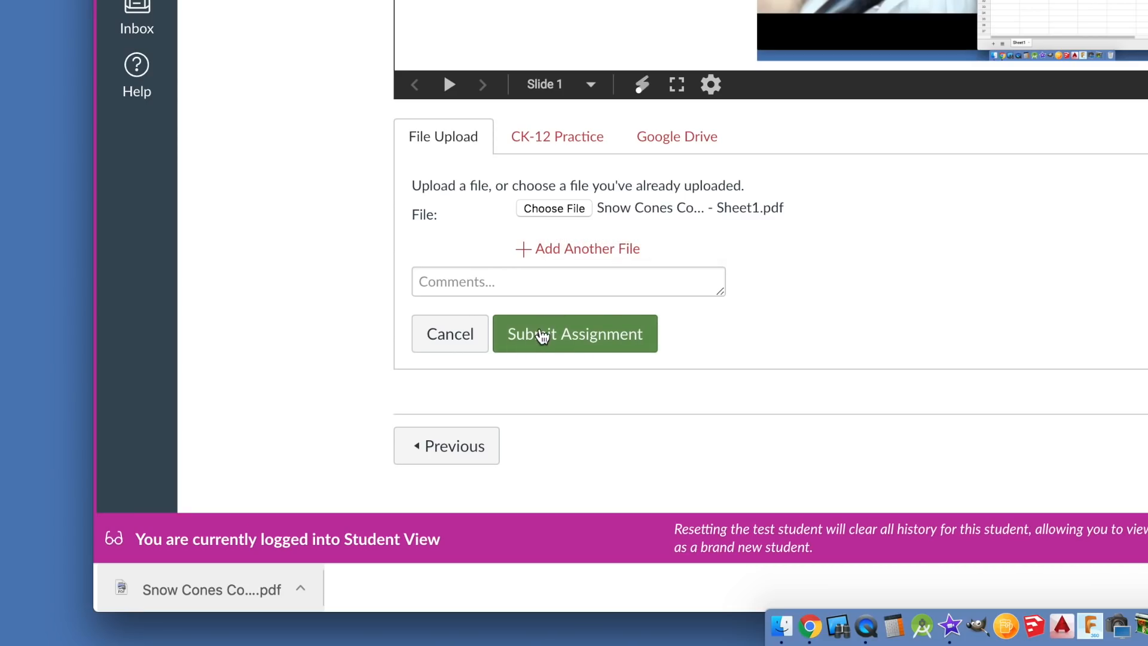